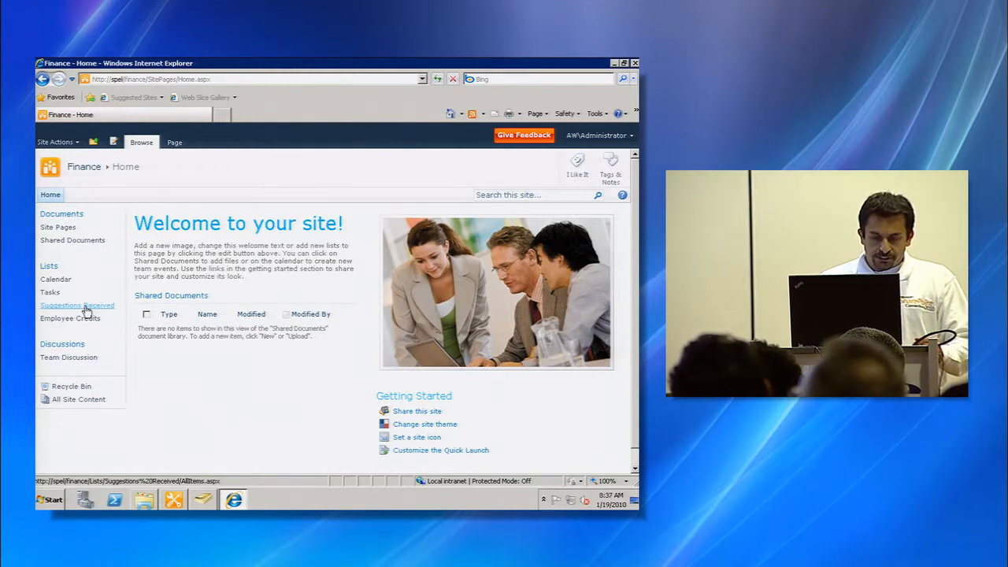
- Open the Suggestions Received list on the Finance site to view its columns
{"action": "left_click", "coordinate": [86, 309]}
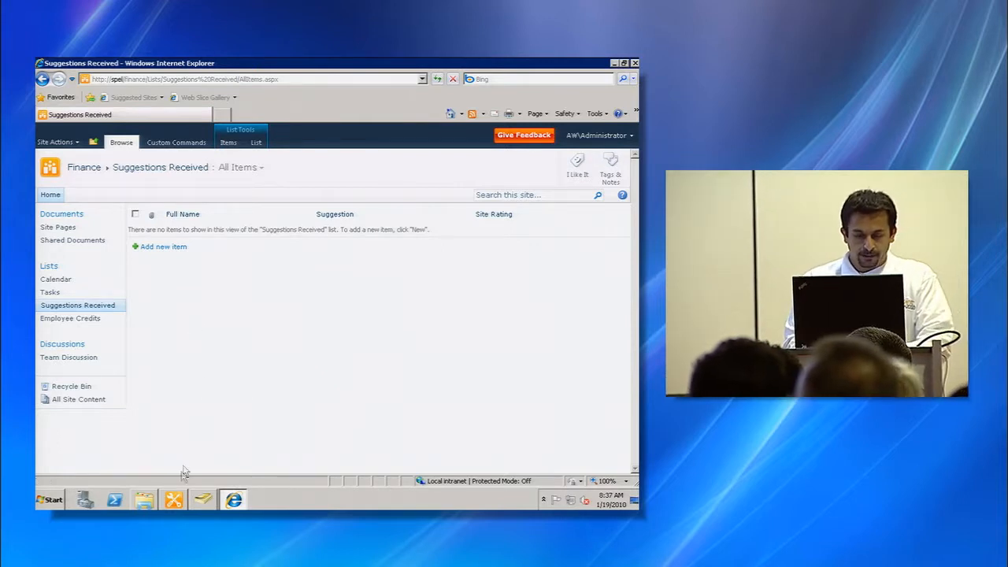
- Switch to SharePoint Designer and open the Finance site's Workflows
{"action": "left_click", "coordinate": [174, 499]}
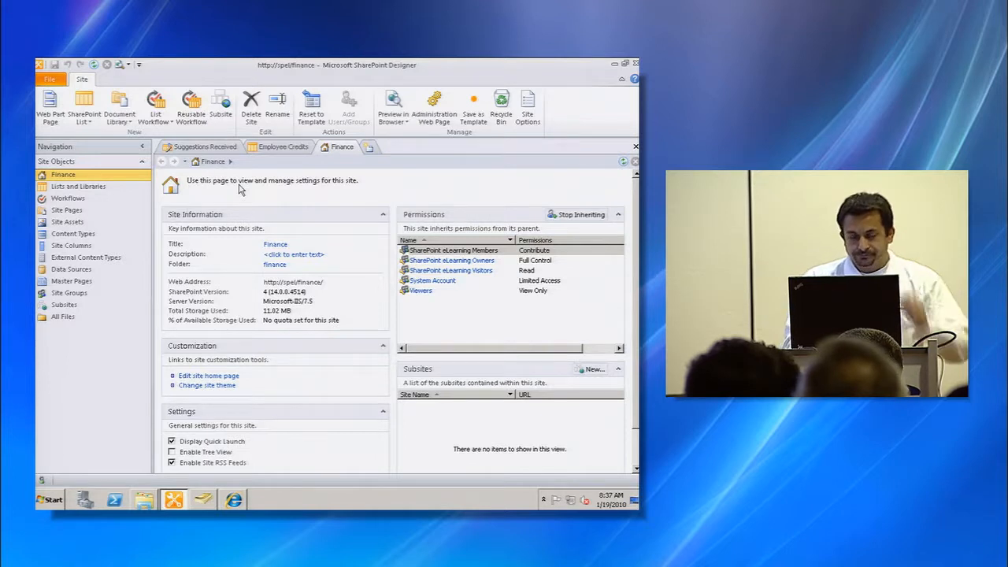
{"action": "left_click", "coordinate": [63, 176]}
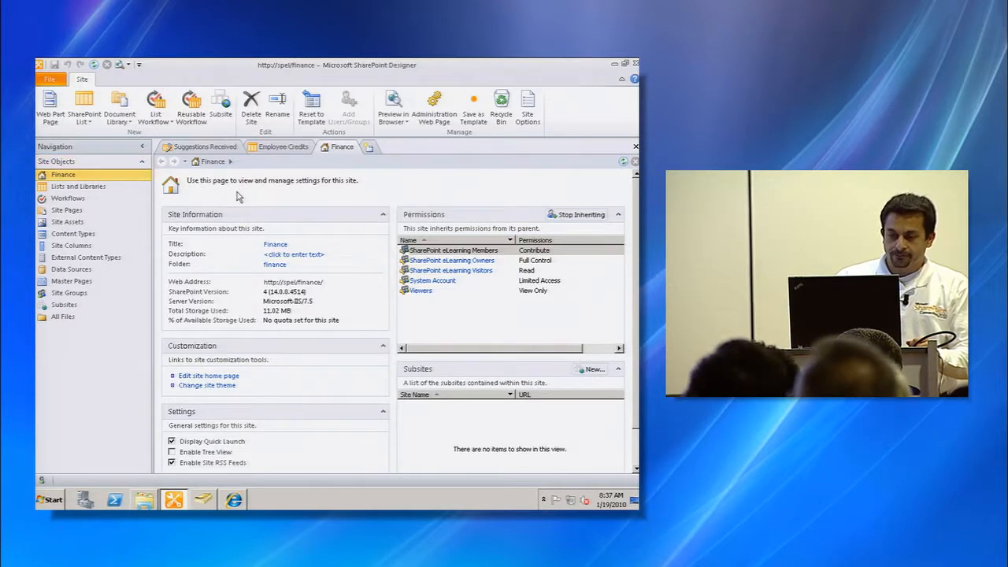
{"action": "left_click", "coordinate": [68, 199]}
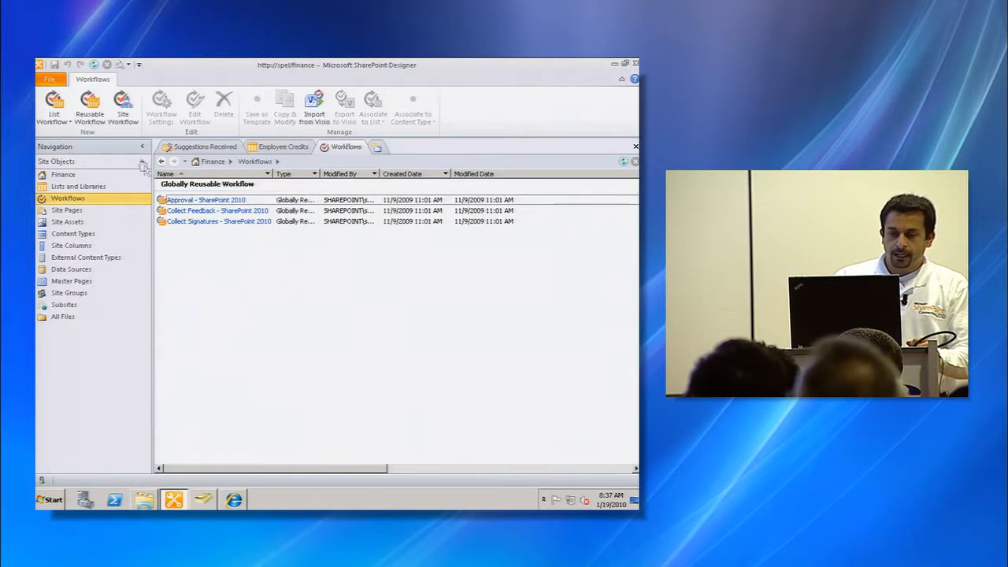
- Create a new site workflow named Submit Site Suggestions
{"action": "left_click", "coordinate": [123, 109]}
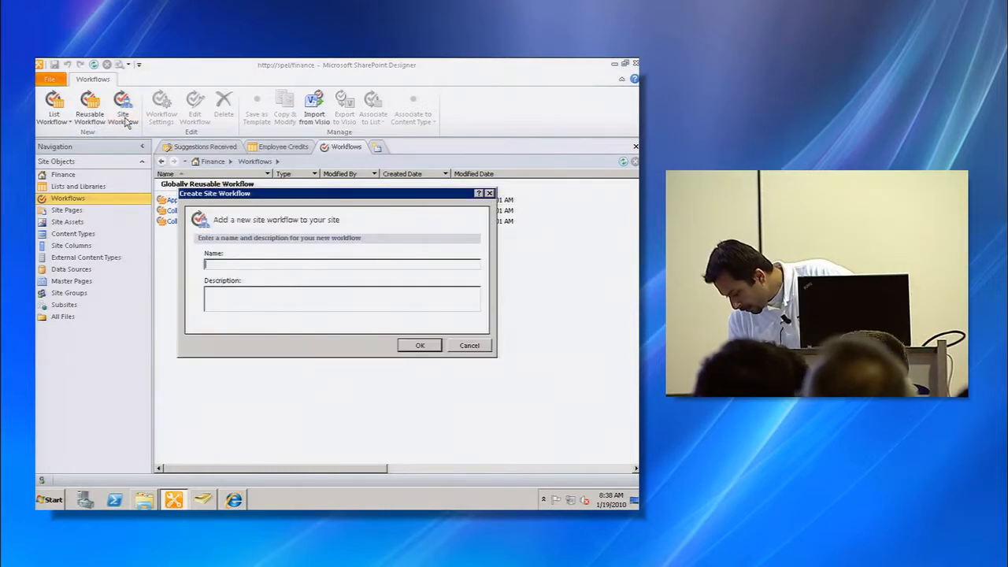
{"action": "type", "text": "Submit Site Suggestions"}
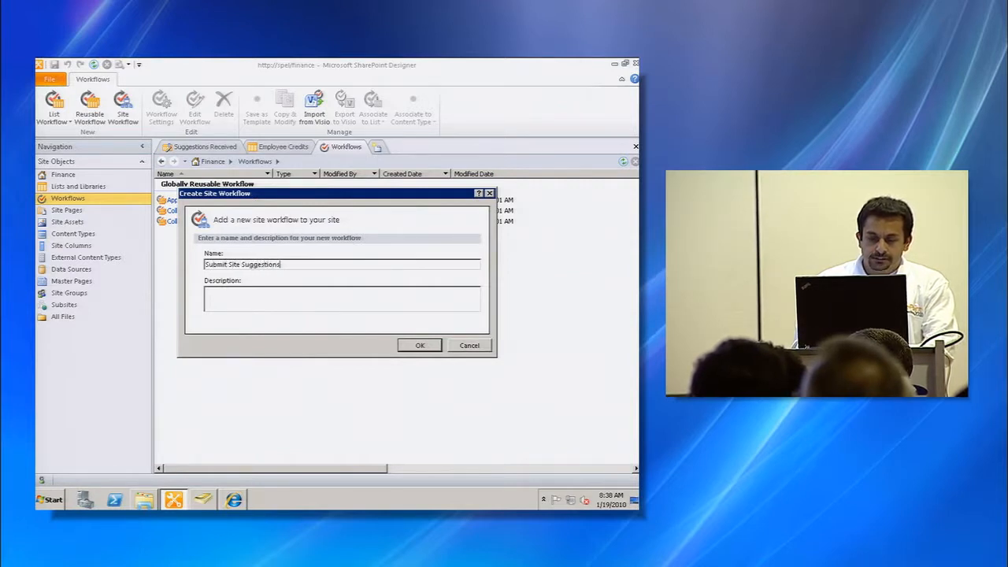
{"action": "left_click", "coordinate": [418, 345]}
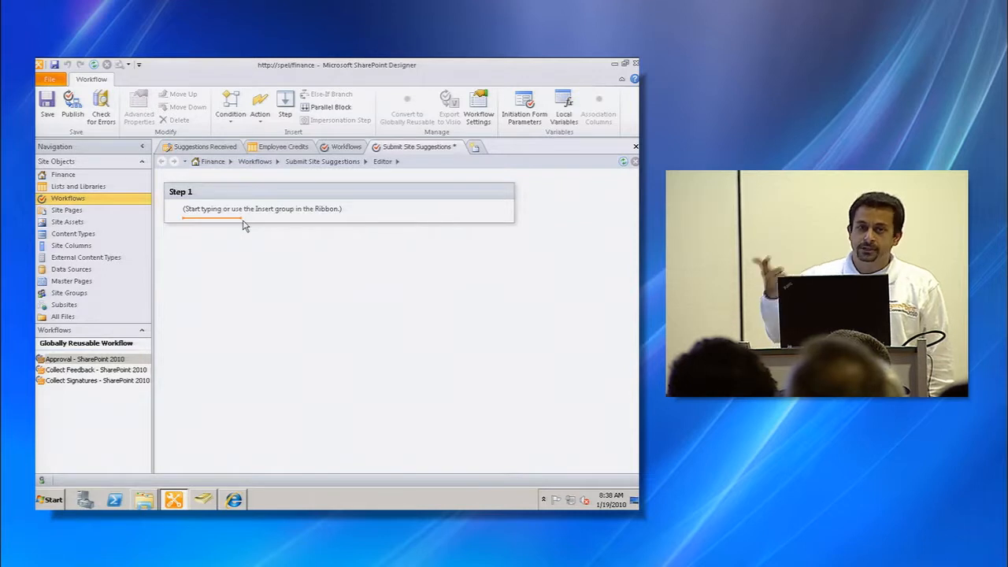
{"action": "left_click", "coordinate": [234, 125]}
{"action": "left_click", "coordinate": [265, 120]}
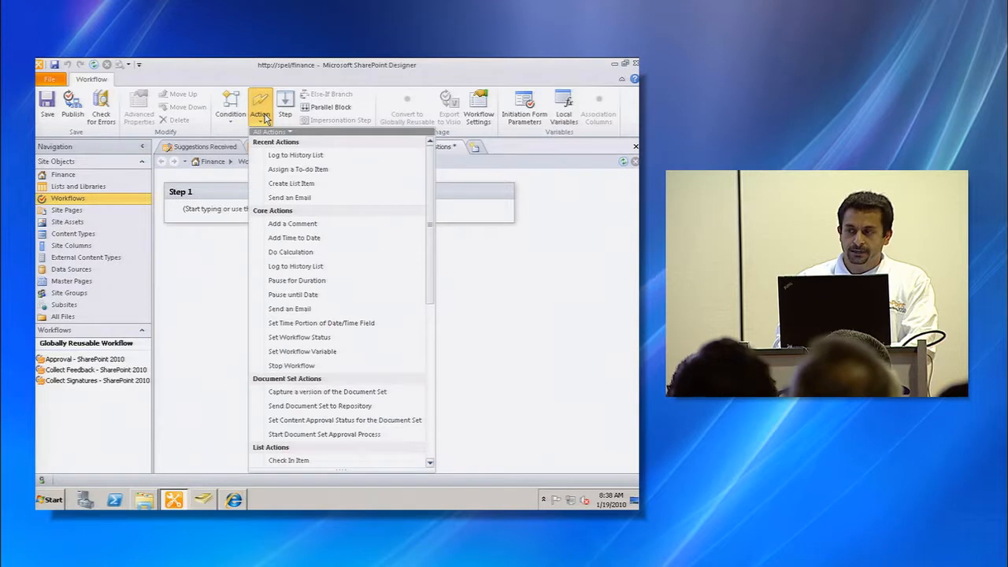
{"action": "left_click", "coordinate": [211, 214]}
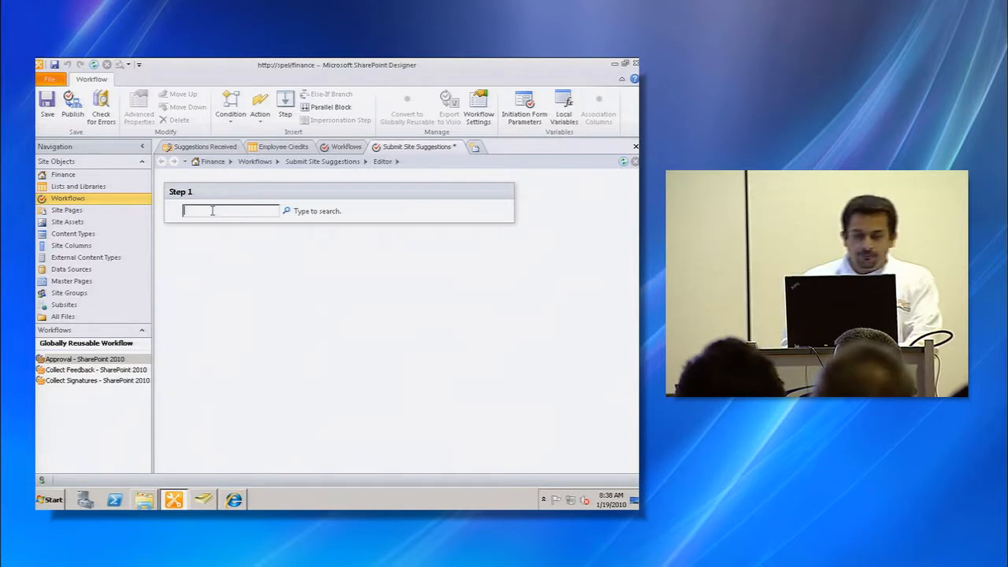
{"action": "left_click", "coordinate": [560, 210]}
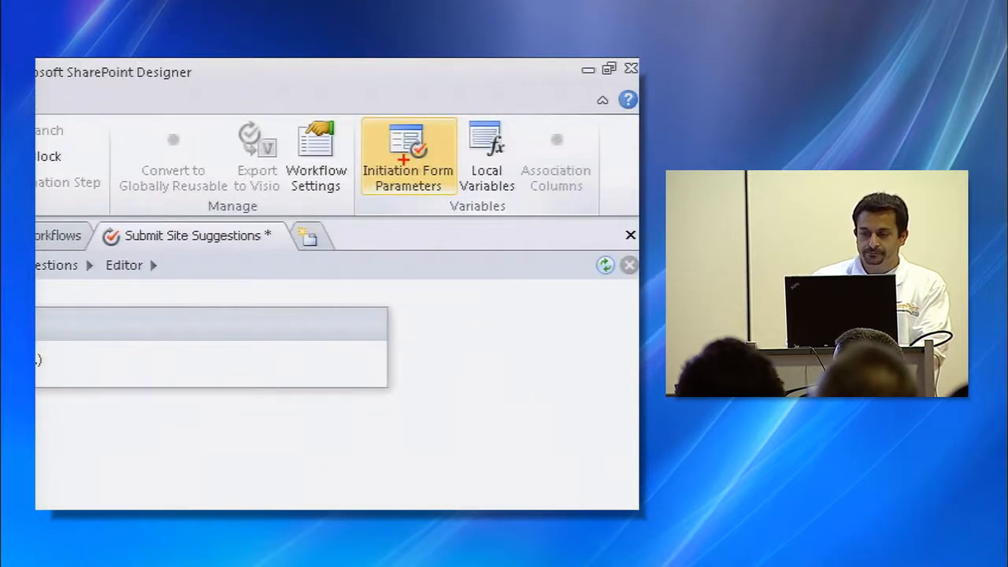
{"action": "left_click_drag", "start_coordinate": [411, 129], "coordinate": [477, 59]}
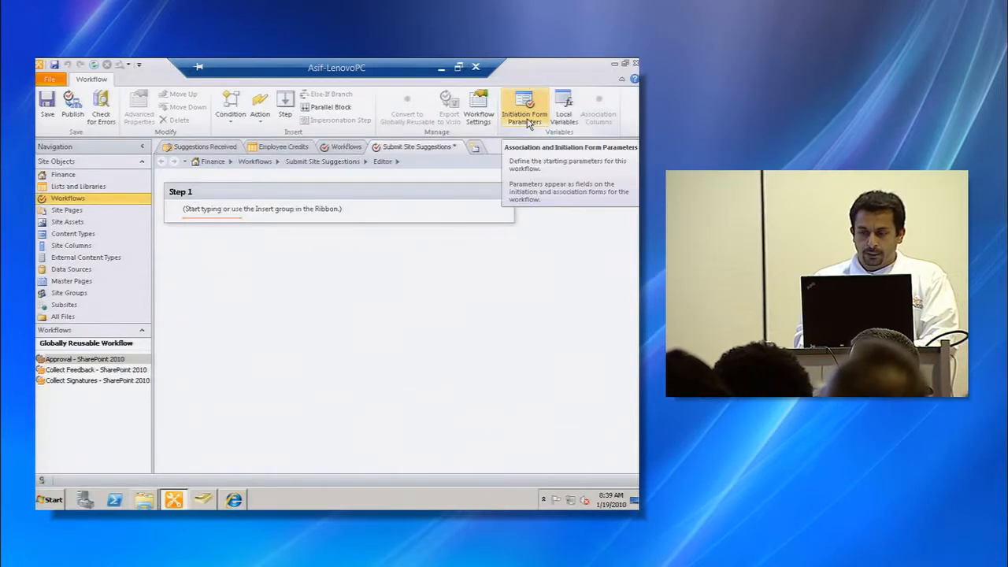
- Open the initiation form parameters and add a single line of text field named Employee Name
{"action": "left_click", "coordinate": [526, 120]}
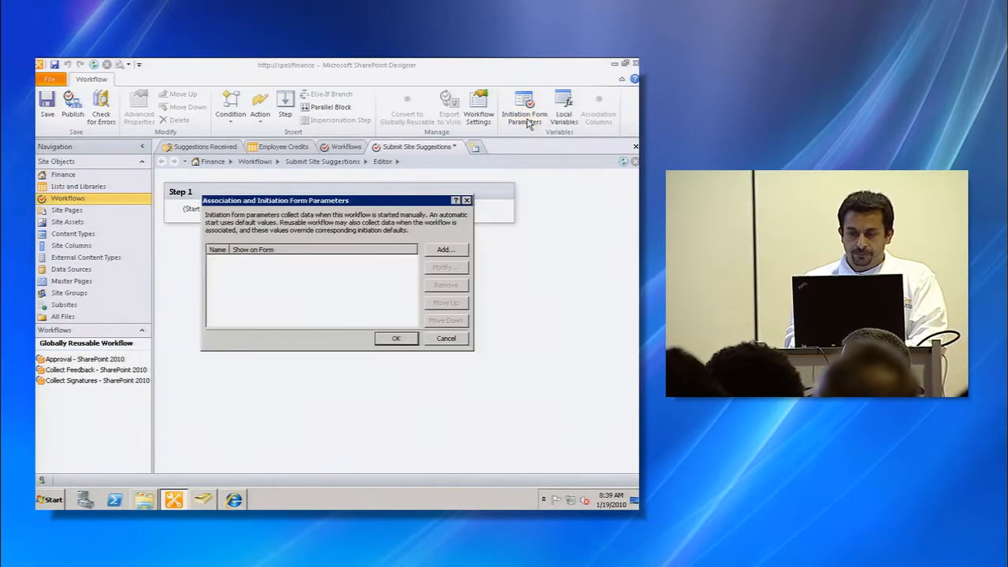
{"action": "left_click", "coordinate": [445, 250]}
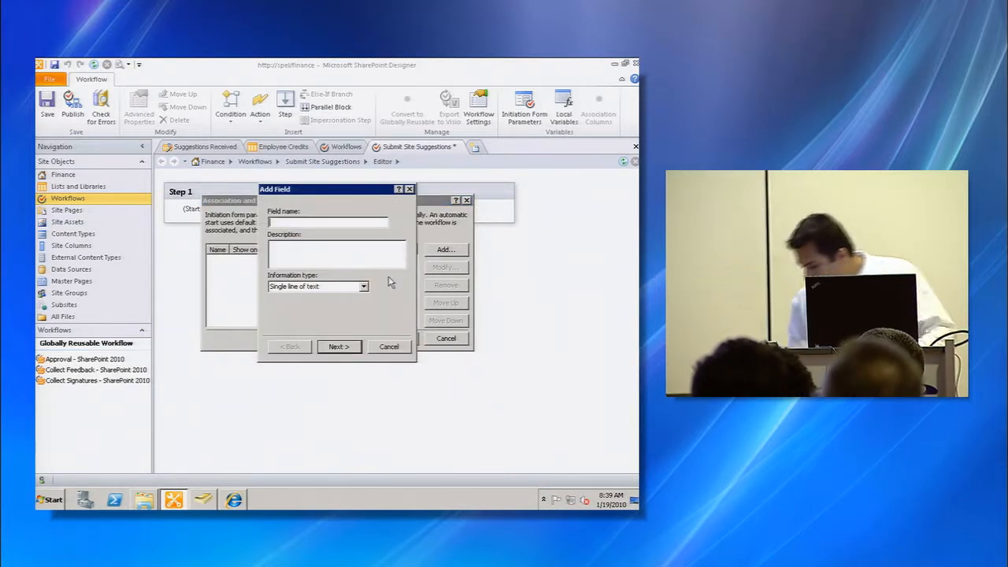
{"action": "type", "text": "Full Name"}
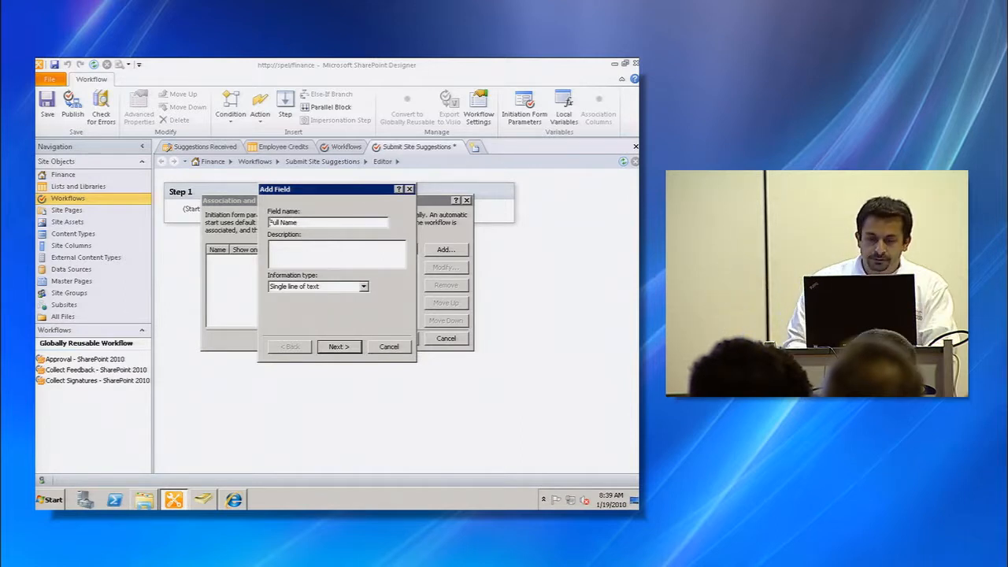
{"action": "type", "text": "Employee"}
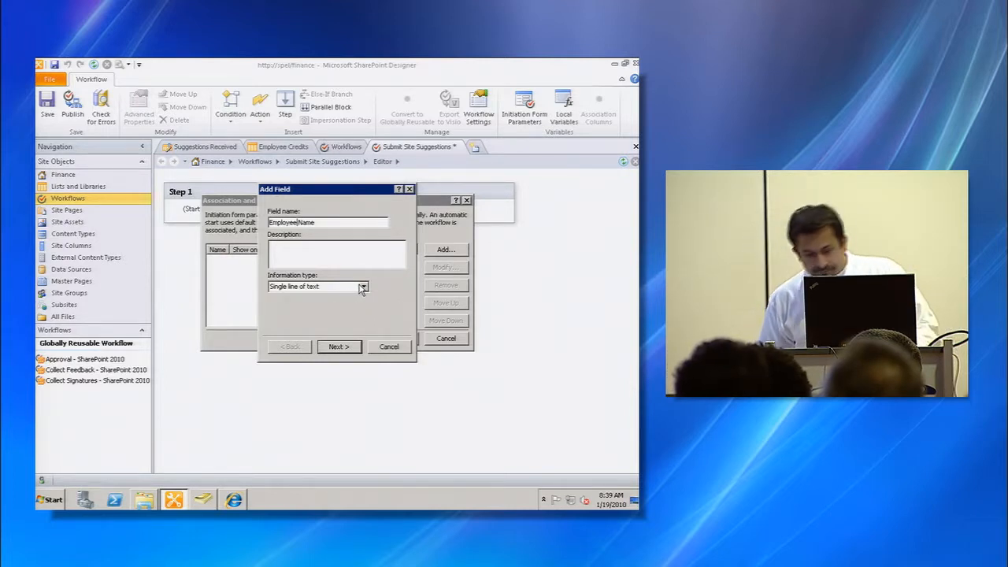
{"action": "left_click", "coordinate": [334, 343]}
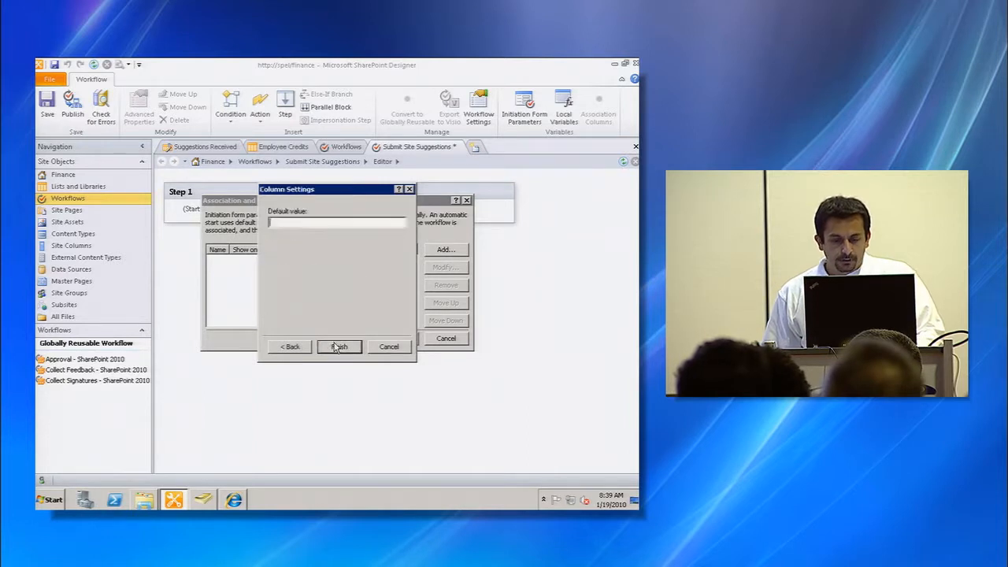
{"action": "left_click", "coordinate": [334, 344]}
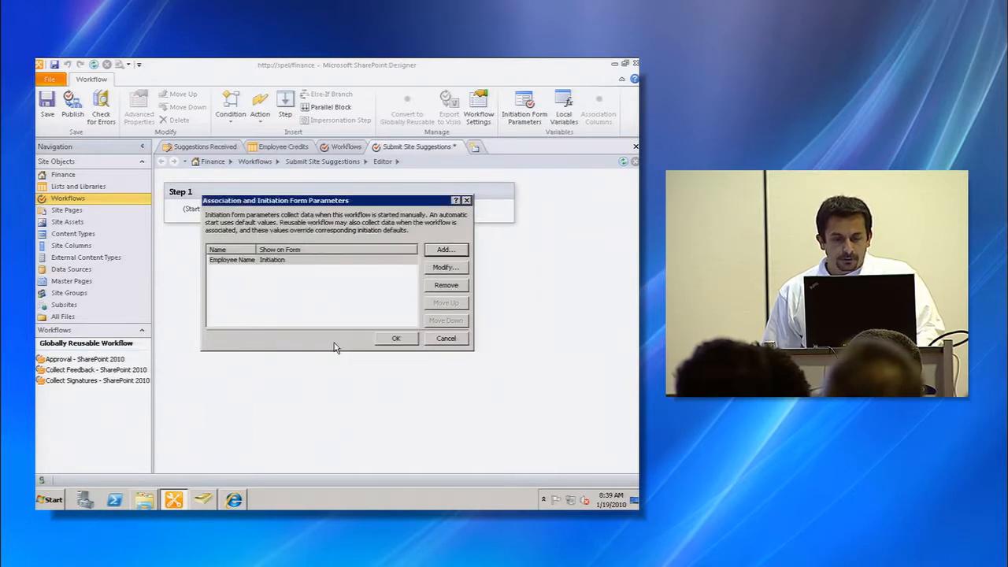
- Add a multiple lines of text parameter named List your Suggestion
{"action": "left_click", "coordinate": [452, 251]}
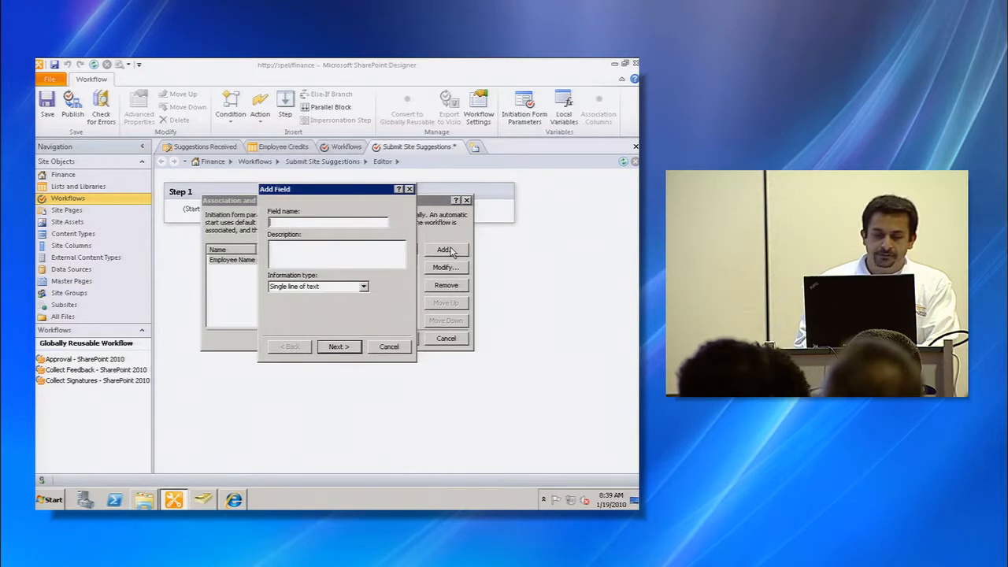
{"action": "type", "text": "List your Suggestion"}
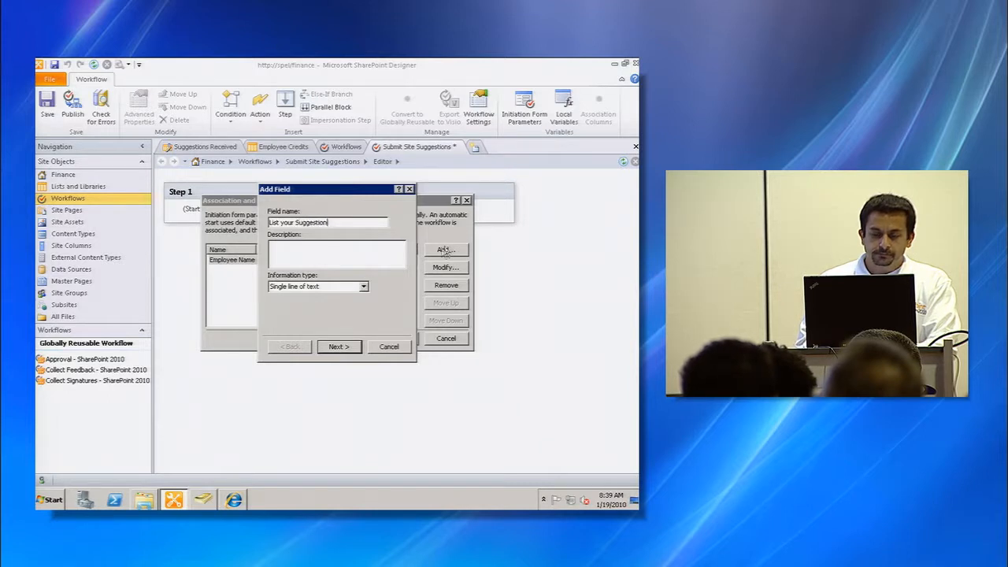
{"action": "left_click", "coordinate": [362, 287]}
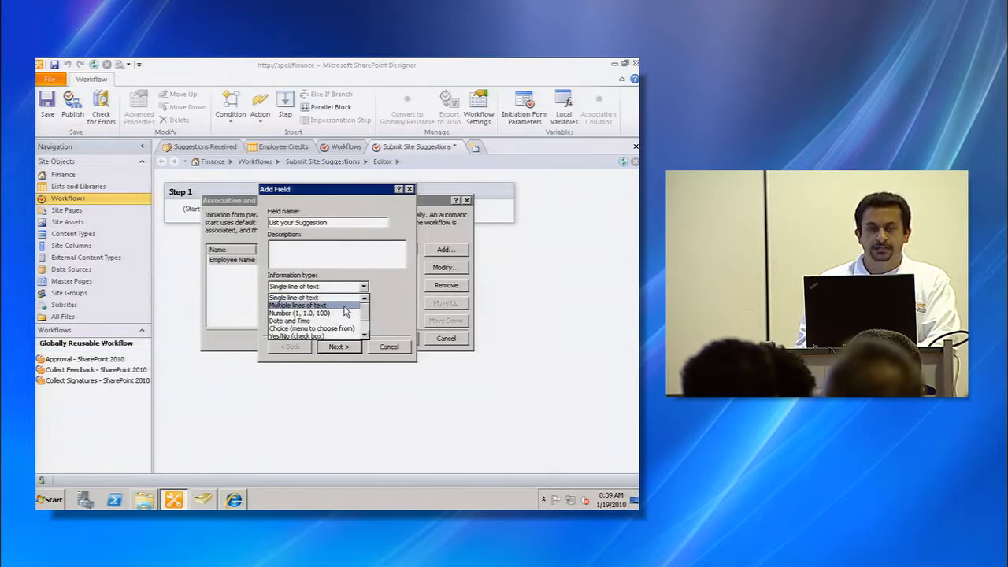
{"action": "left_click", "coordinate": [344, 306]}
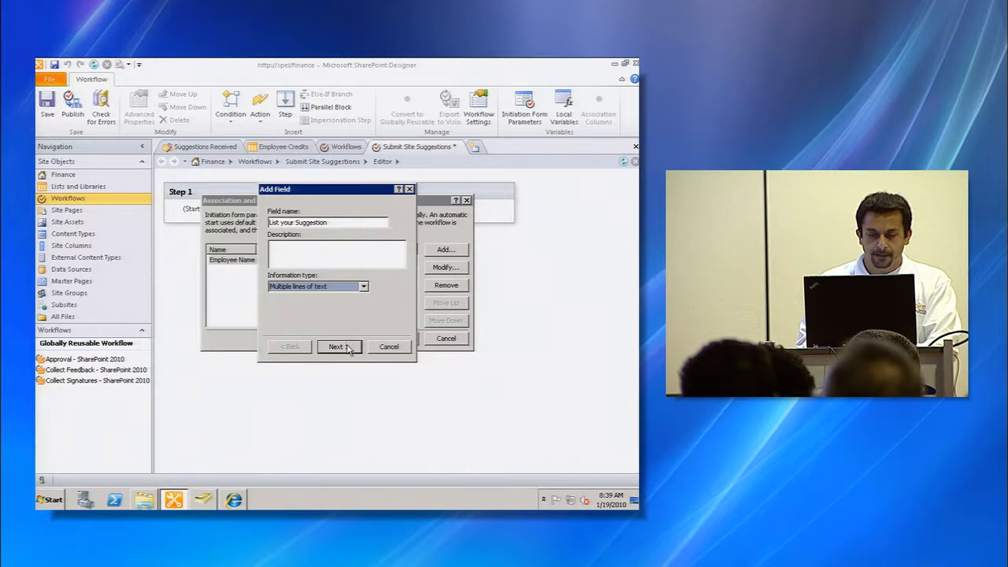
{"action": "left_click", "coordinate": [337, 346]}
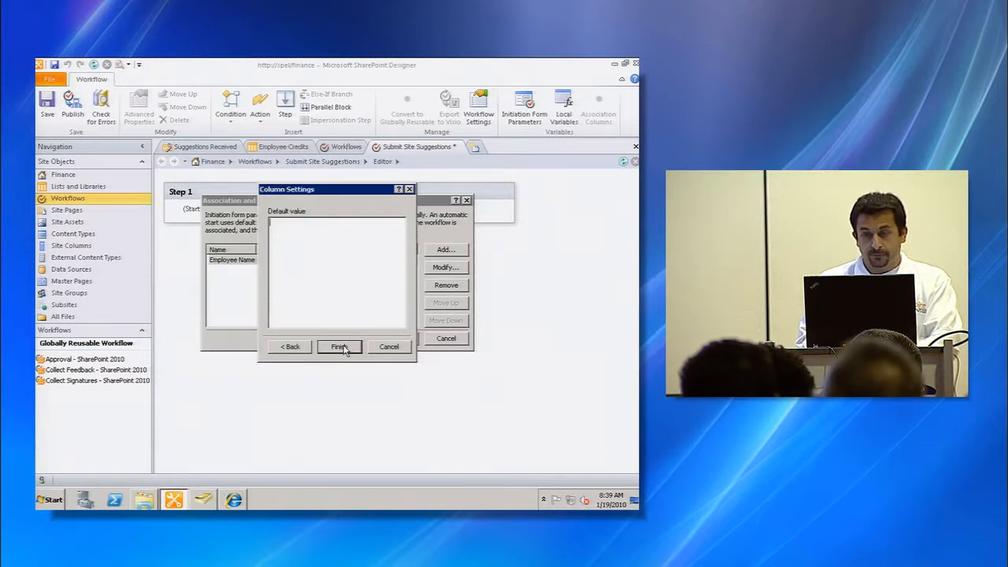
{"action": "left_click", "coordinate": [339, 347]}
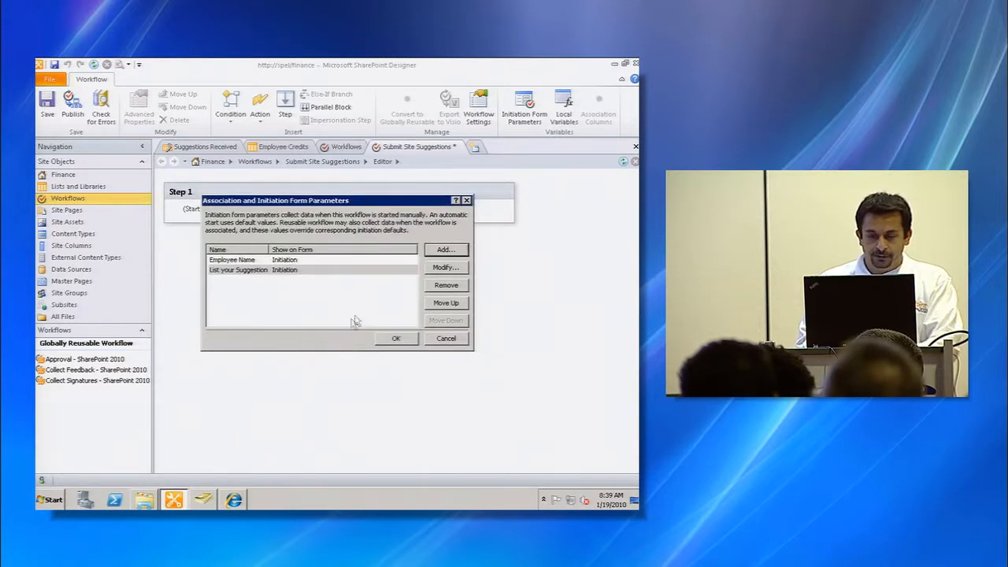
- Add a Rate this Site choice parameter with the options Great, Functional and Poor, and close the parameters dialog
{"action": "left_click", "coordinate": [444, 250]}
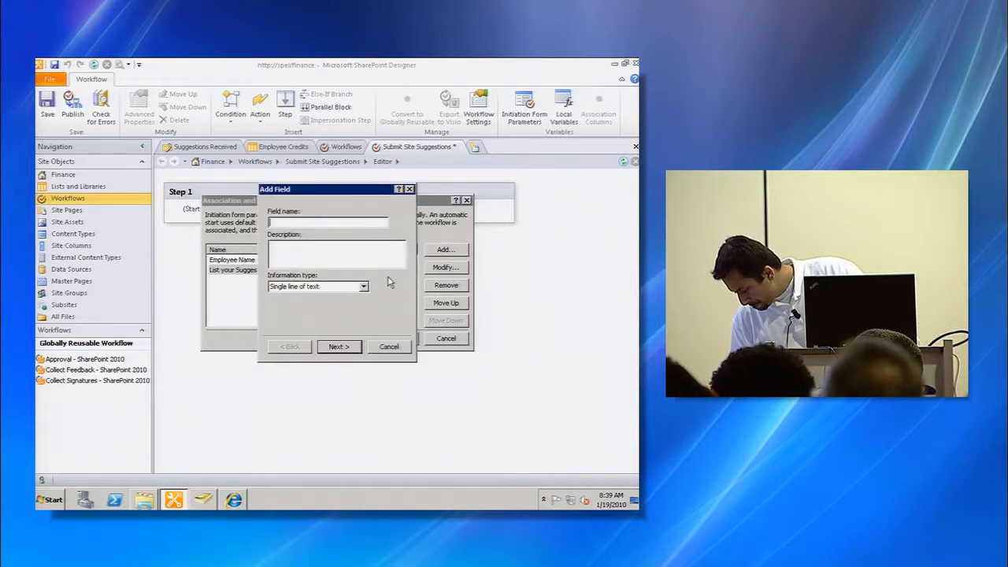
{"action": "type", "text": "Rate this Site"}
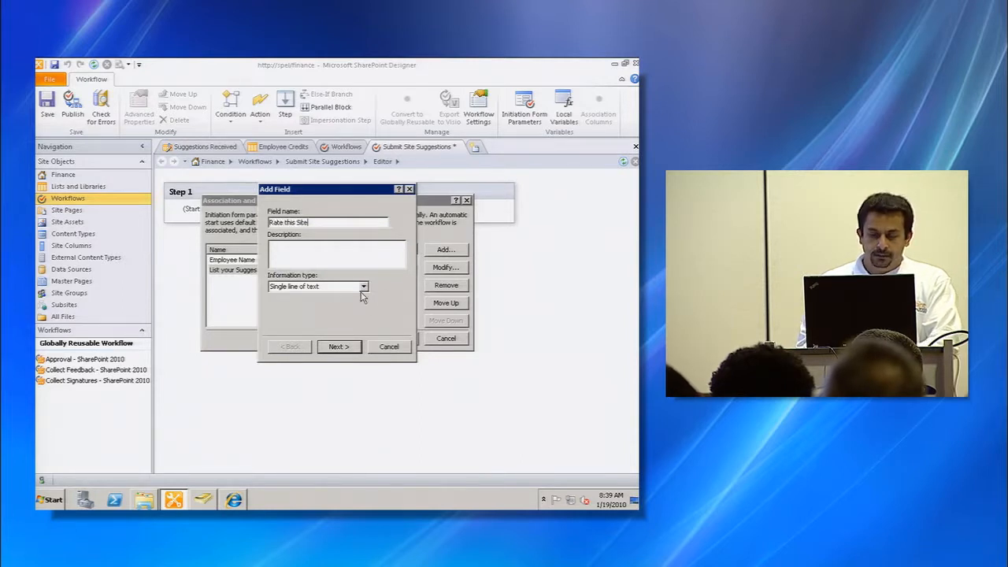
{"action": "left_click", "coordinate": [363, 287]}
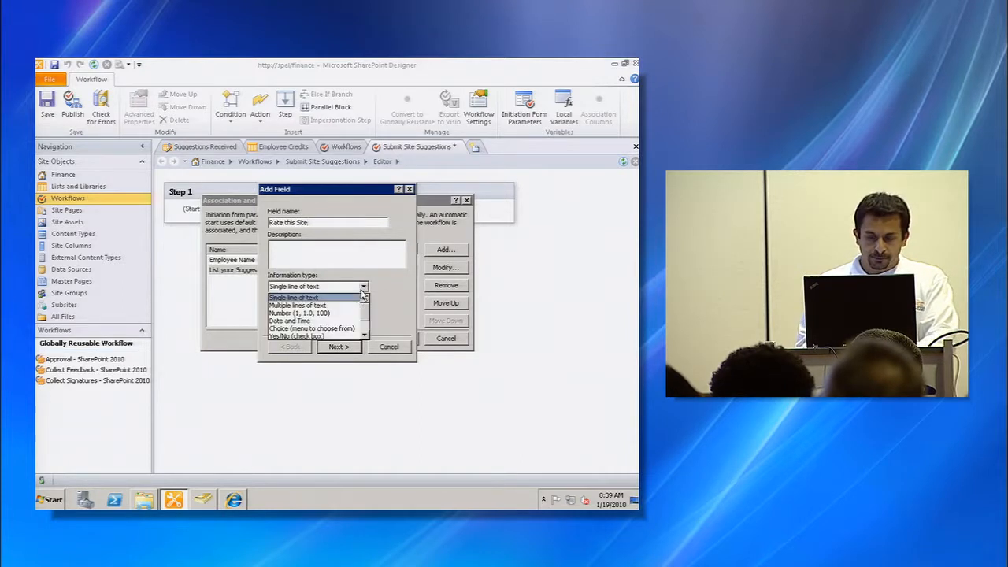
{"action": "left_click", "coordinate": [337, 331]}
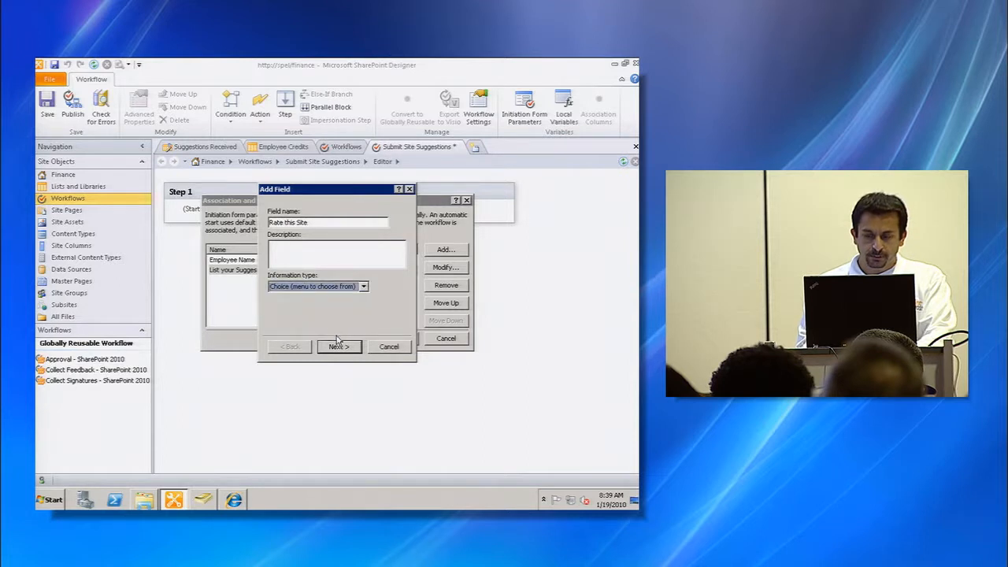
{"action": "left_click", "coordinate": [338, 346]}
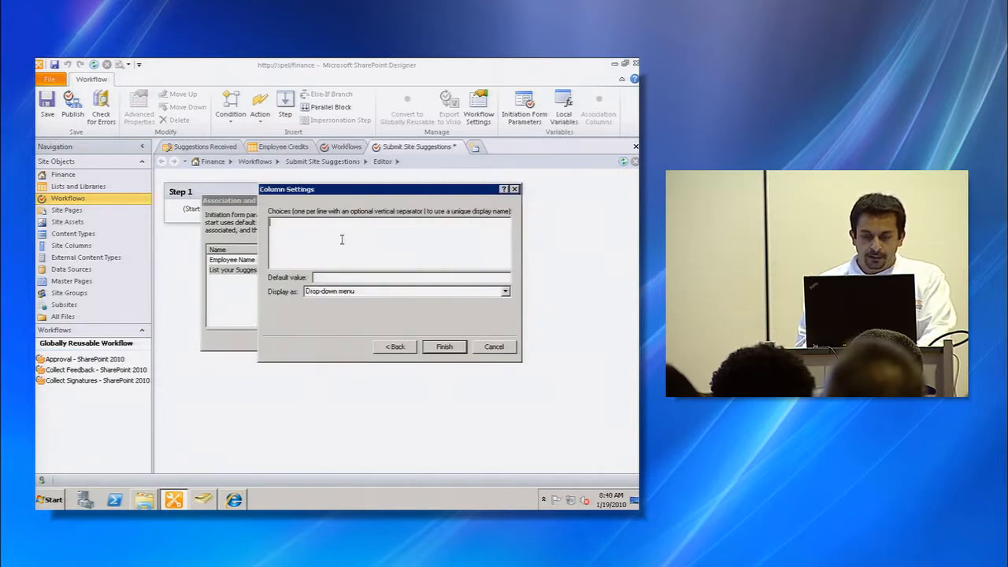
{"action": "type", "text": "Great"}
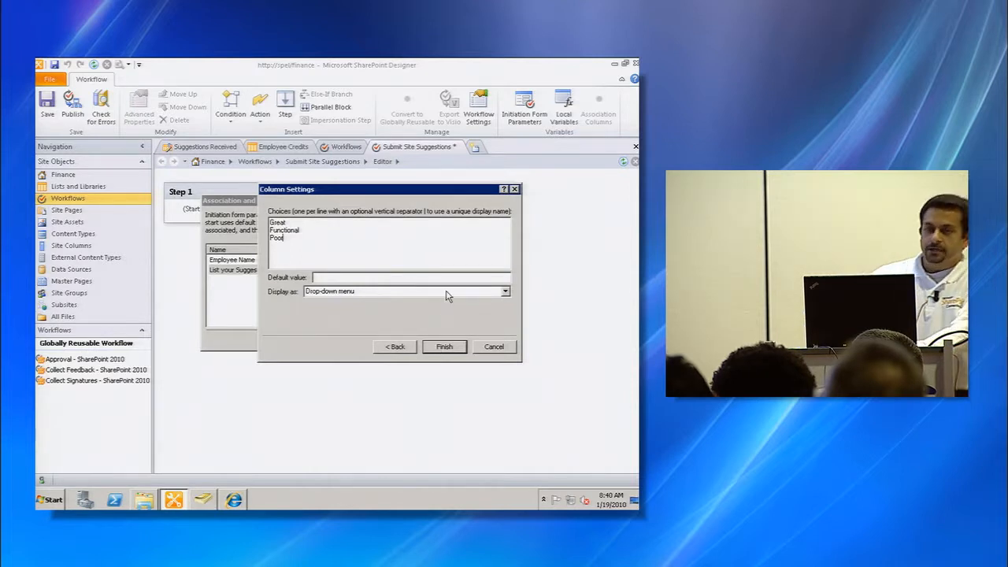
{"action": "left_click", "coordinate": [445, 347]}
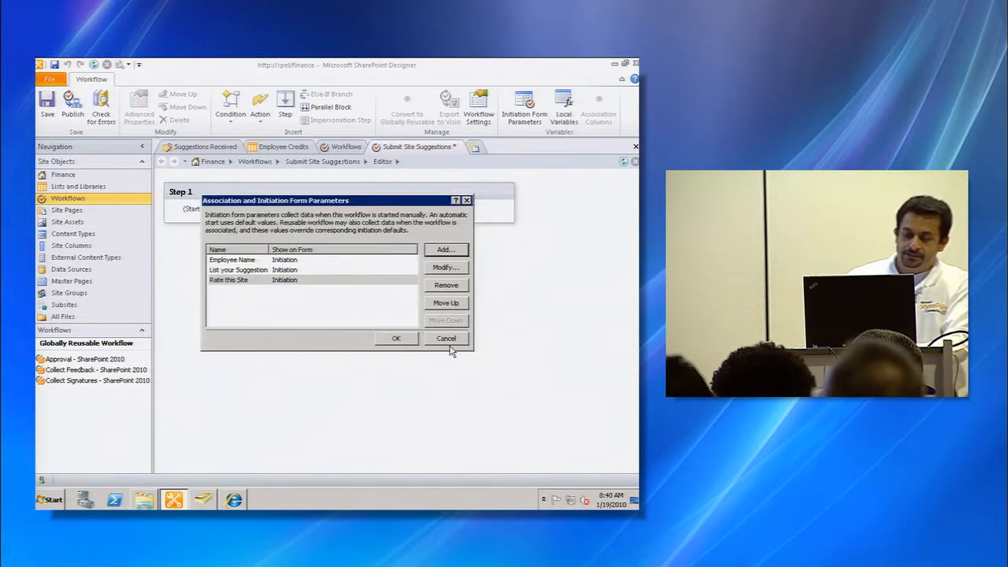
{"action": "left_click", "coordinate": [382, 340]}
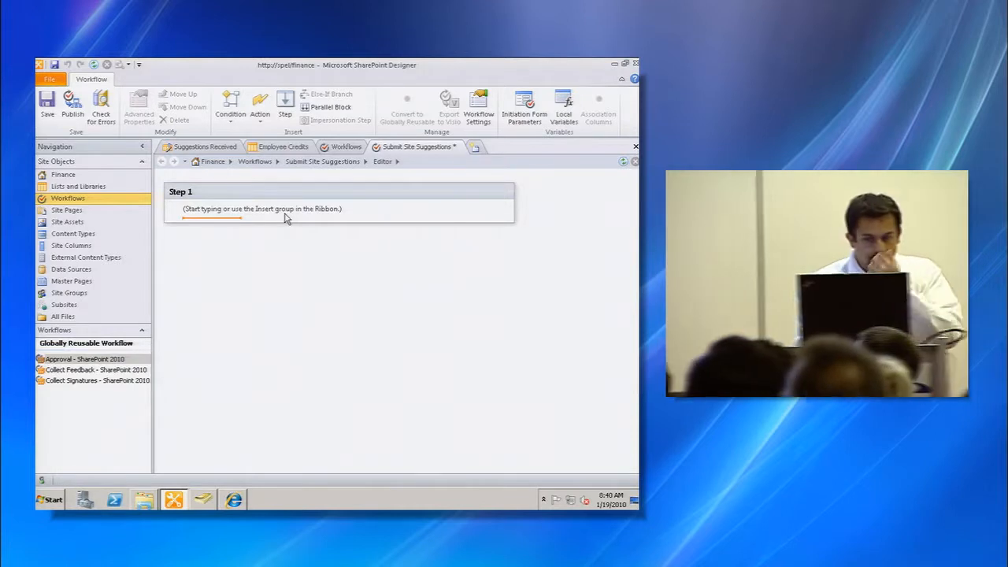
- Insert a Create List Item action in Step 1 and set its target list to Suggestions Received
{"action": "left_click", "coordinate": [260, 115]}
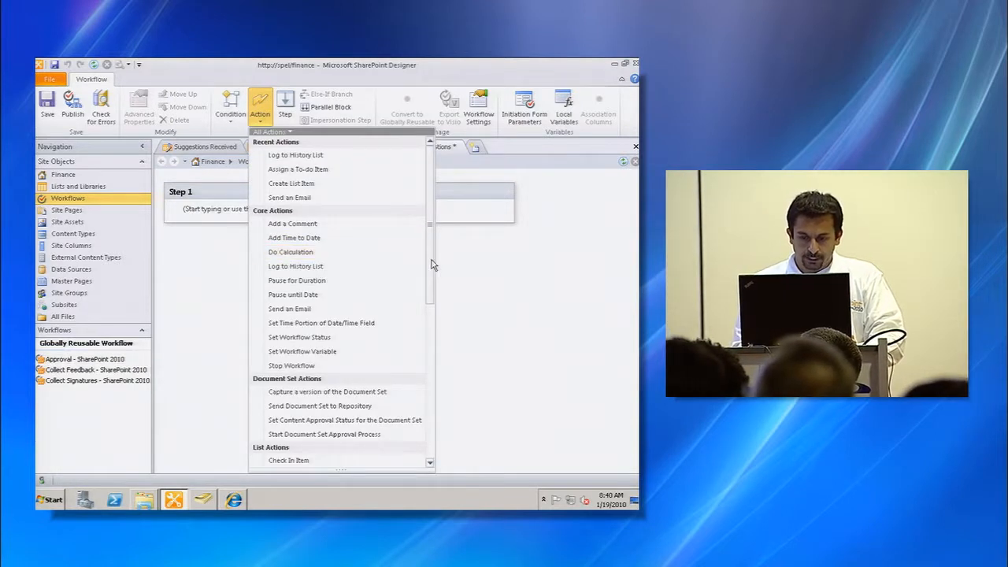
{"action": "scroll", "coordinate": [434, 268], "scroll_direction": "down", "scroll_amount": 3}
{"action": "scroll", "coordinate": [438, 283], "scroll_direction": "up", "scroll_amount": 4}
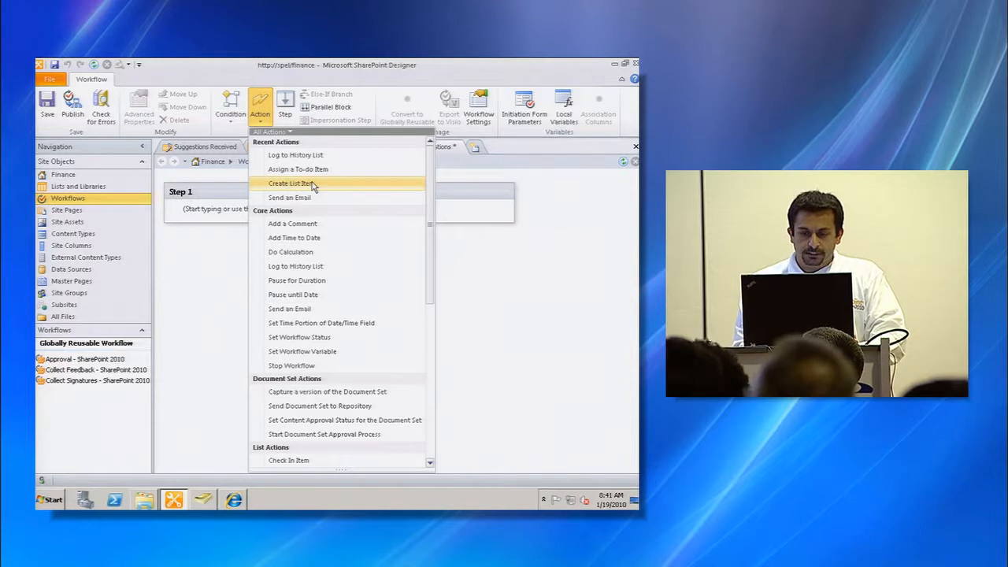
{"action": "left_click", "coordinate": [313, 184]}
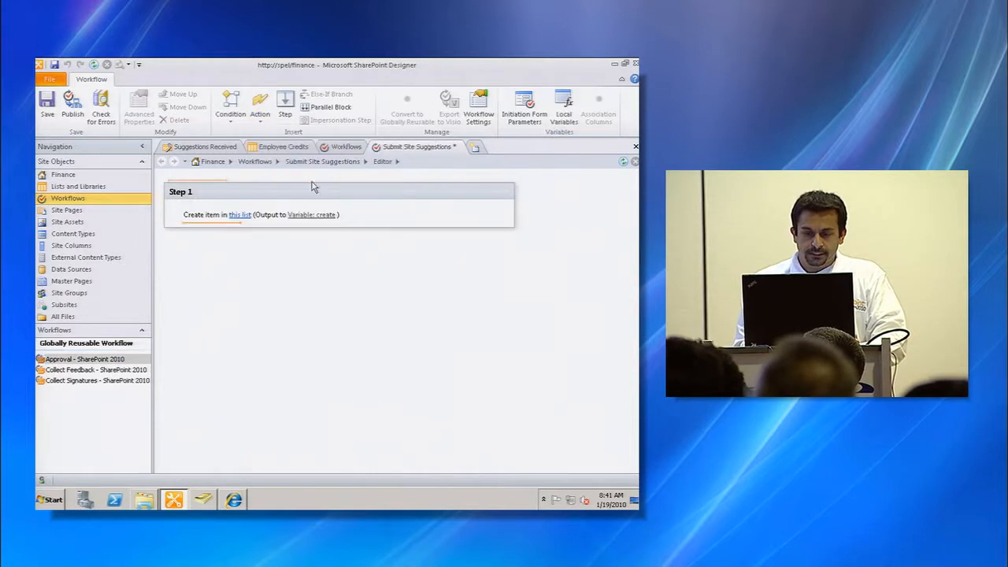
{"action": "left_click", "coordinate": [240, 216]}
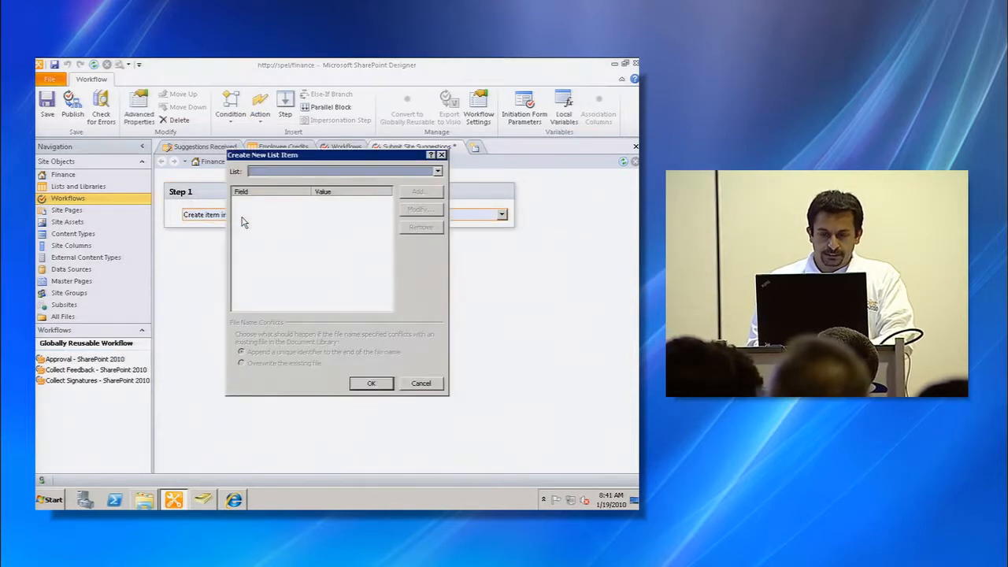
{"action": "left_click", "coordinate": [437, 171]}
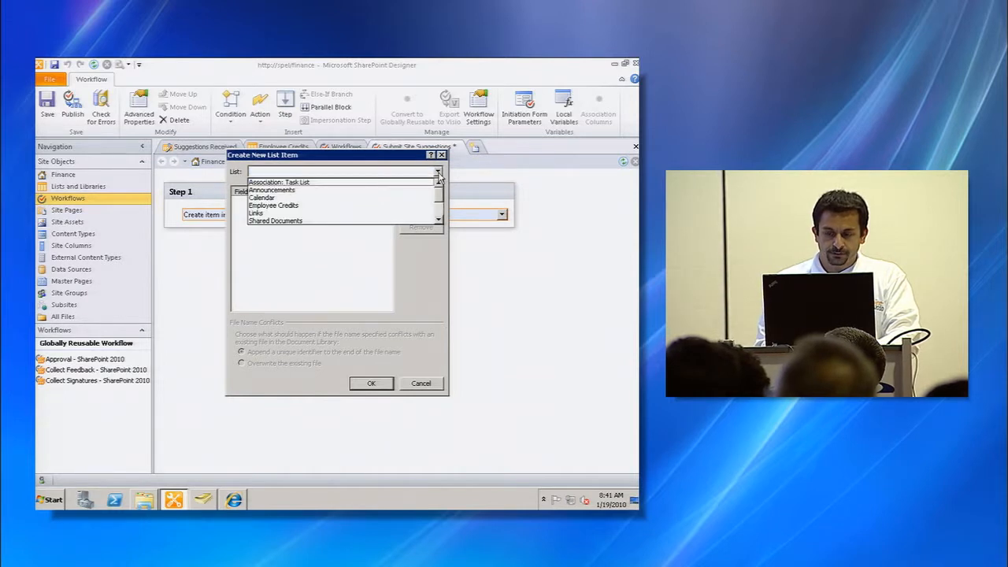
{"action": "scroll", "coordinate": [438, 219], "scroll_direction": "down", "scroll_amount": 2}
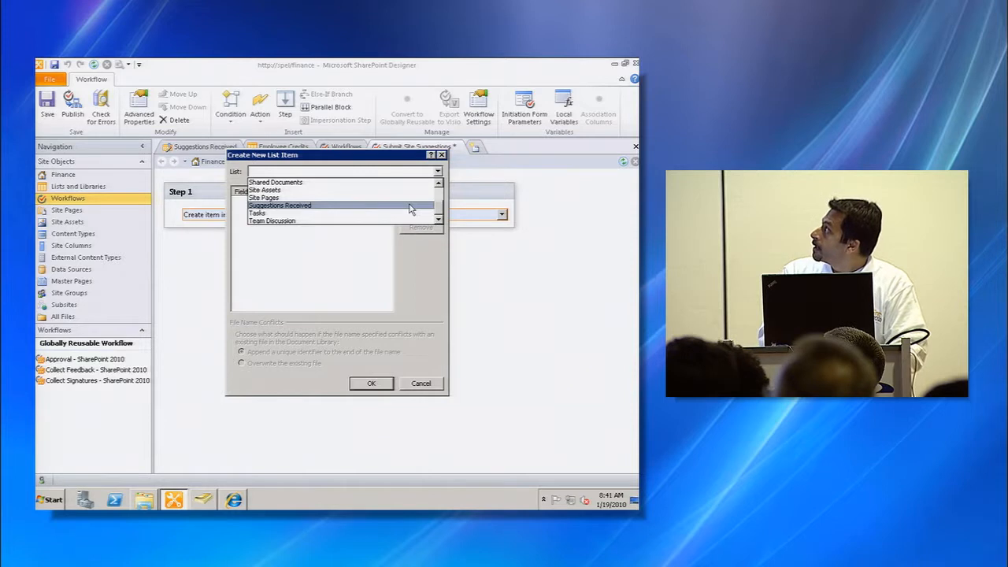
{"action": "left_click", "coordinate": [410, 207]}
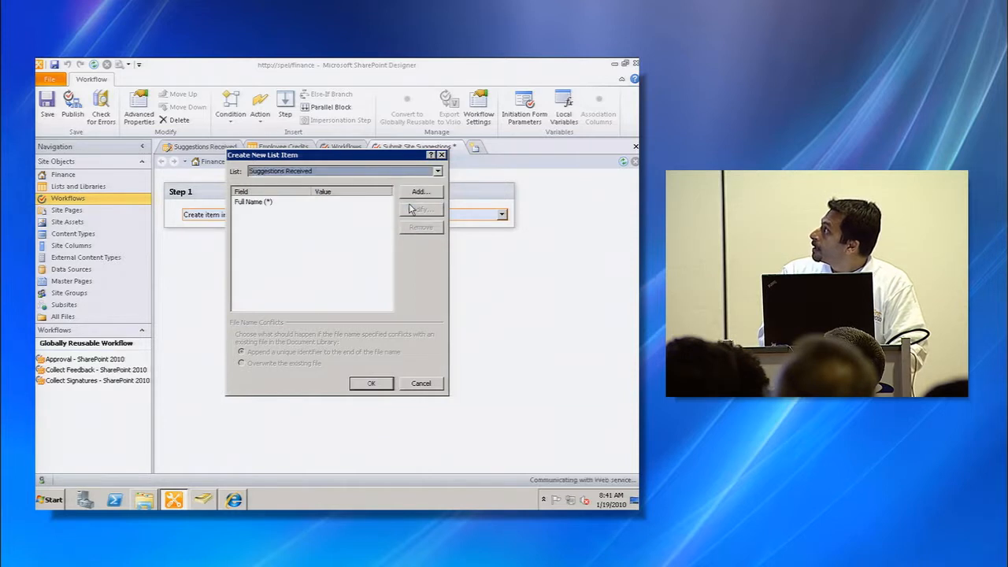
{"action": "left_click", "coordinate": [281, 208]}
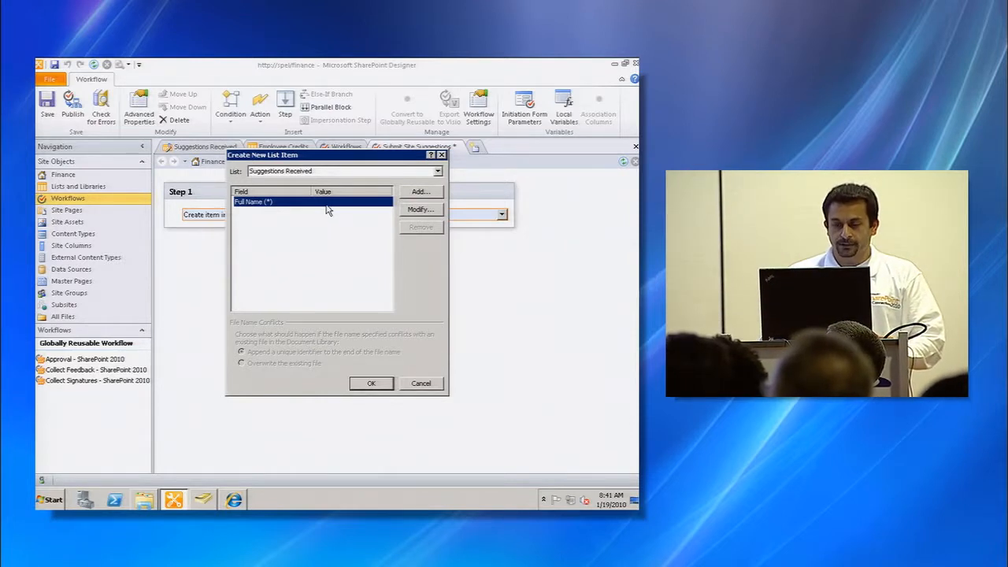
- Set the Full Name field's value to the workflow parameter Employee Name, returned as string
{"action": "left_click", "coordinate": [421, 210]}
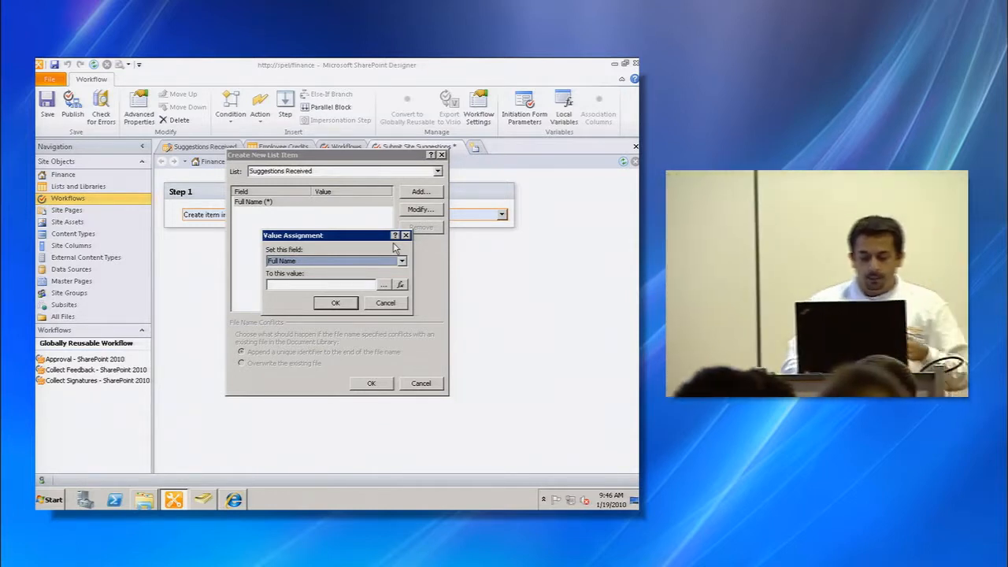
{"action": "left_click", "coordinate": [400, 285]}
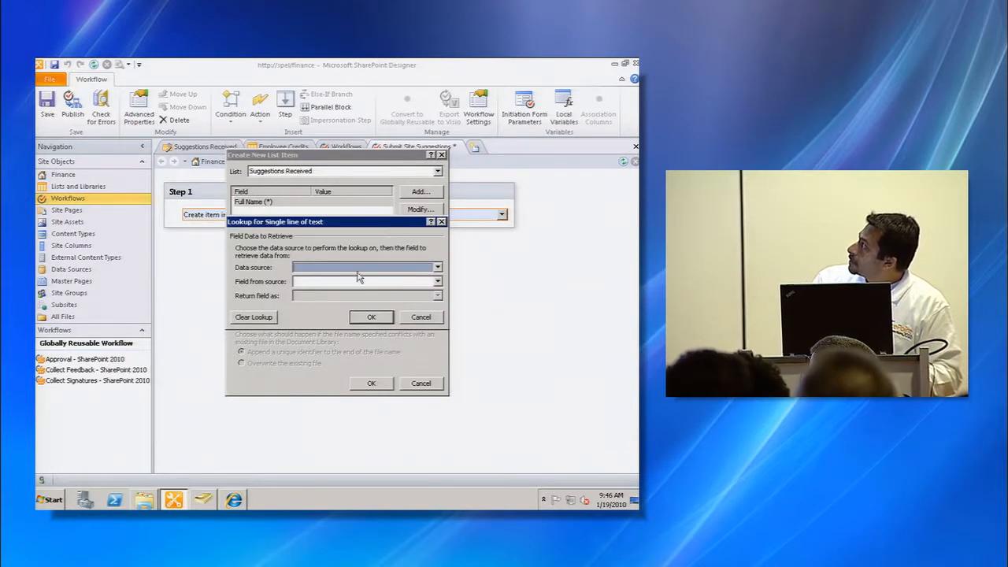
{"action": "left_click", "coordinate": [365, 268]}
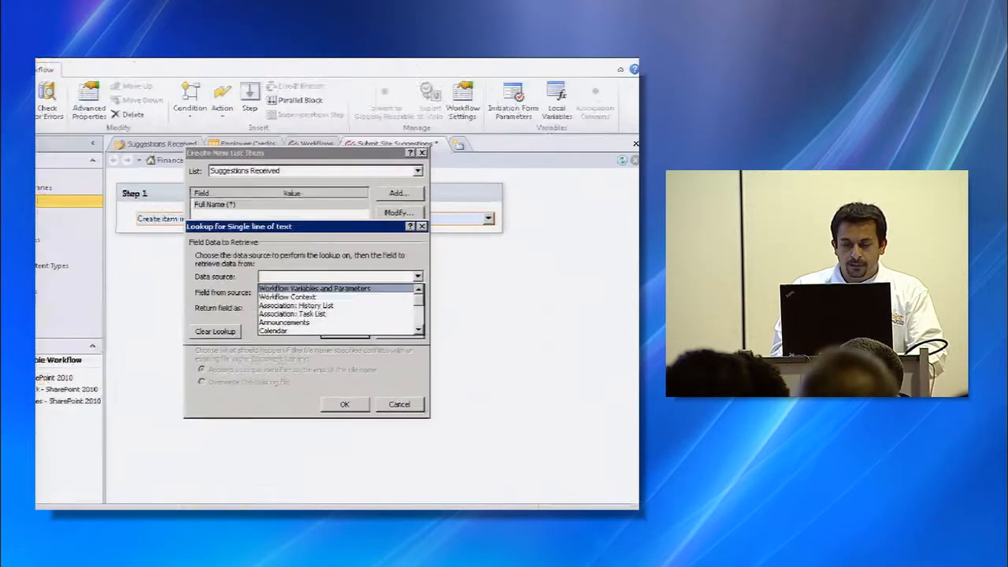
{"action": "left_click_drag", "start_coordinate": [342, 268], "coordinate": [438, 211]}
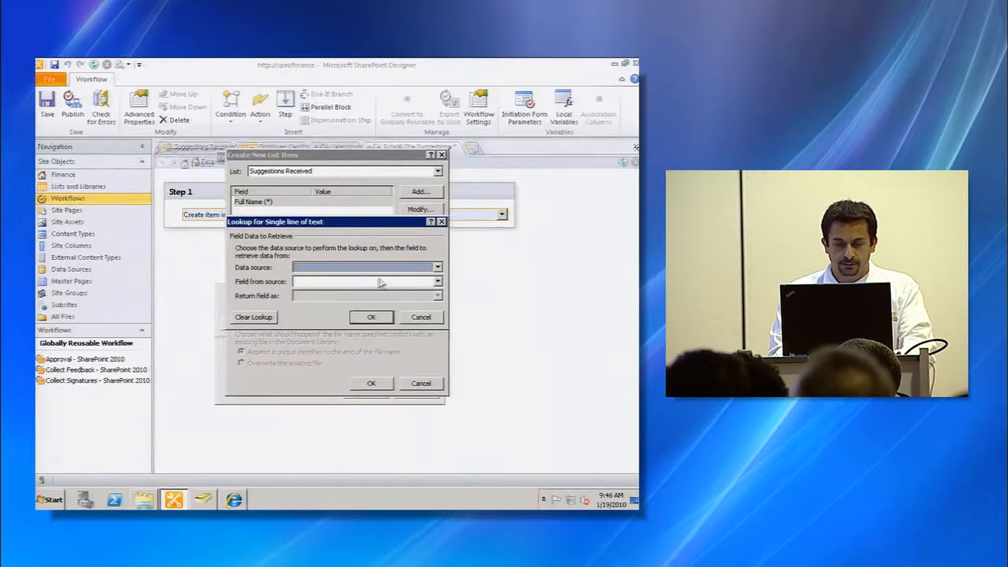
{"action": "left_click", "coordinate": [383, 279]}
{"action": "left_click", "coordinate": [378, 281]}
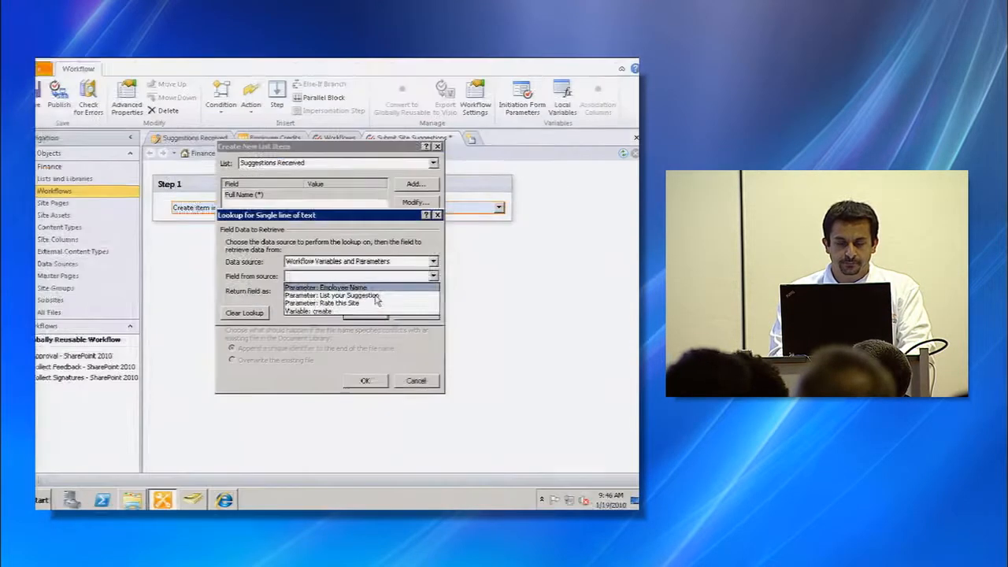
{"action": "left_click", "coordinate": [337, 282]}
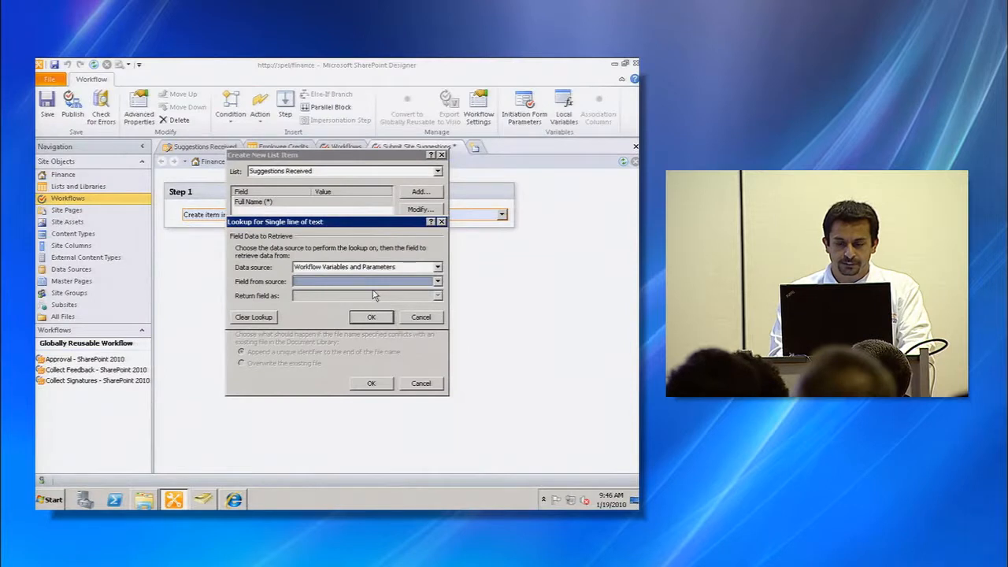
{"action": "left_click", "coordinate": [371, 285]}
{"action": "left_click", "coordinate": [368, 292]}
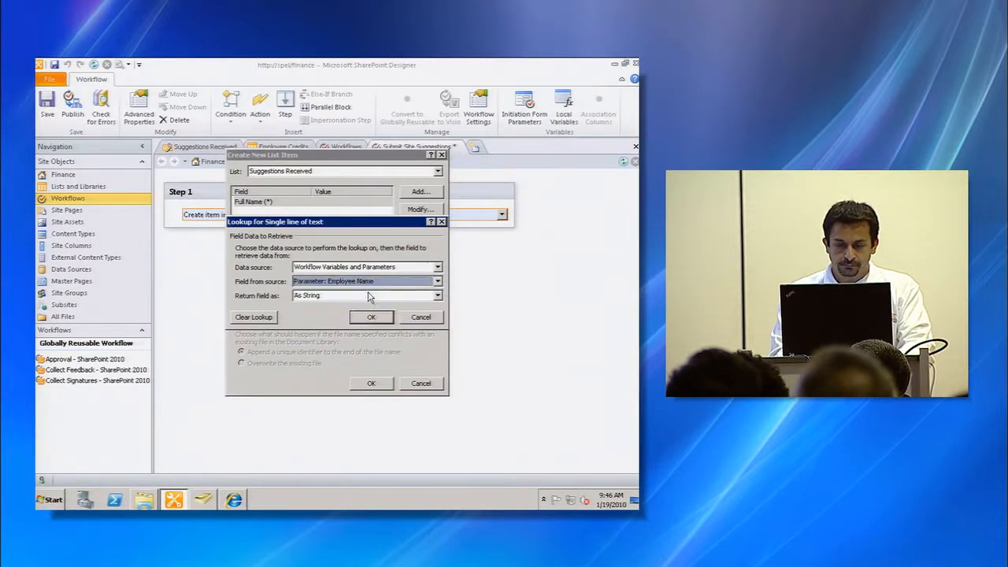
{"action": "left_click", "coordinate": [358, 296]}
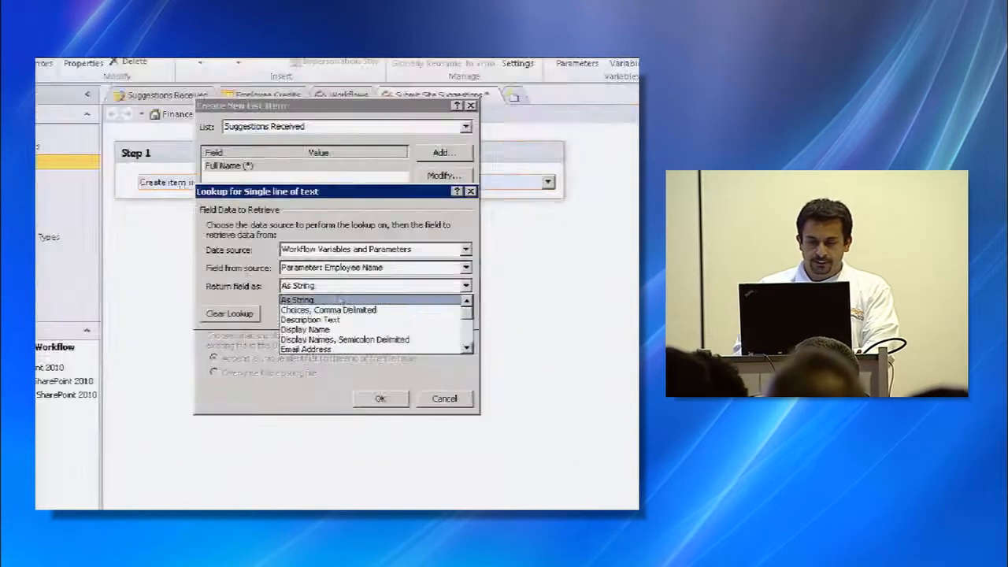
{"action": "left_click", "coordinate": [340, 300]}
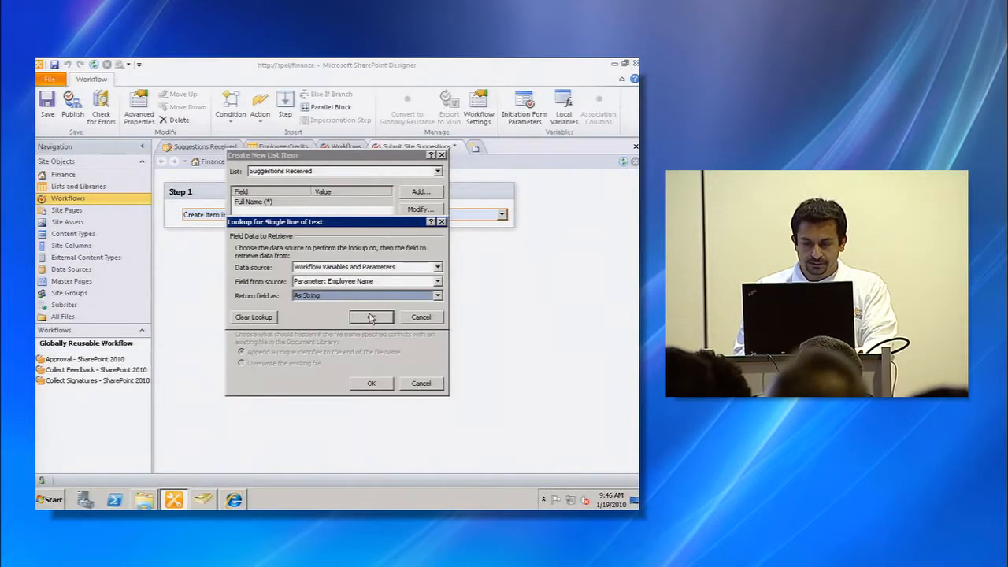
{"action": "left_click", "coordinate": [370, 317]}
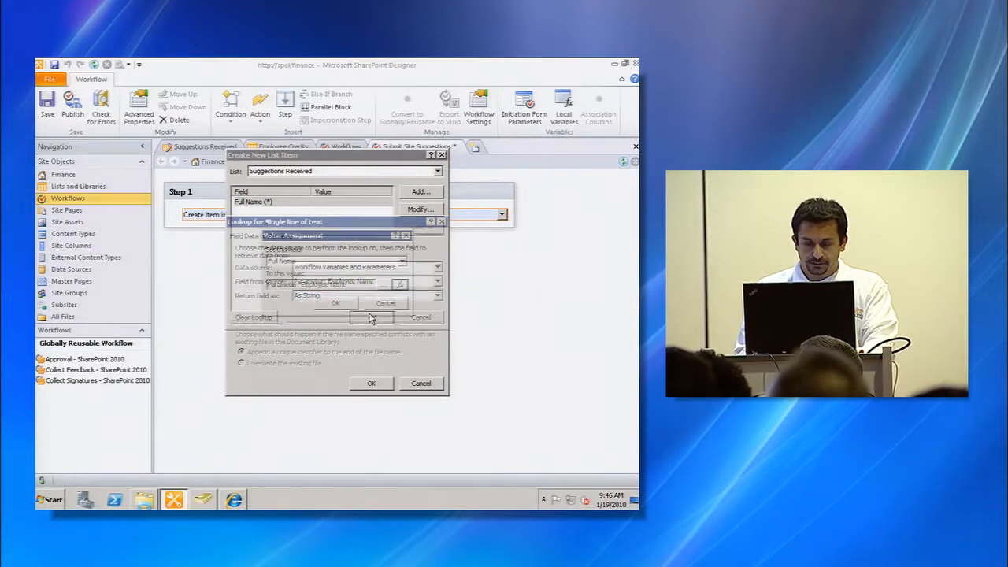
{"action": "left_click", "coordinate": [344, 305]}
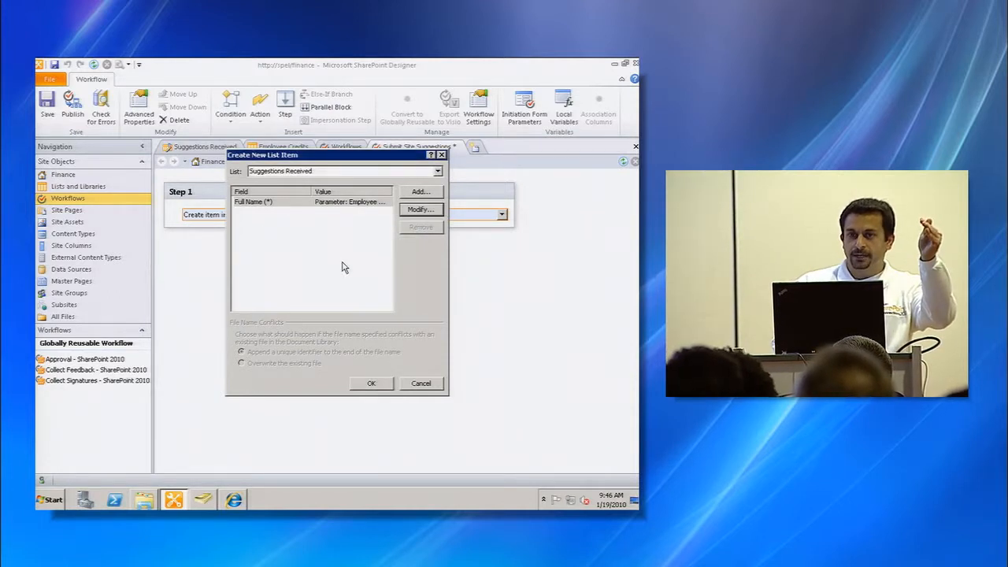
- Add the Suggestion field with its value looked up from the parameter List your Suggestion
{"action": "left_click", "coordinate": [428, 196]}
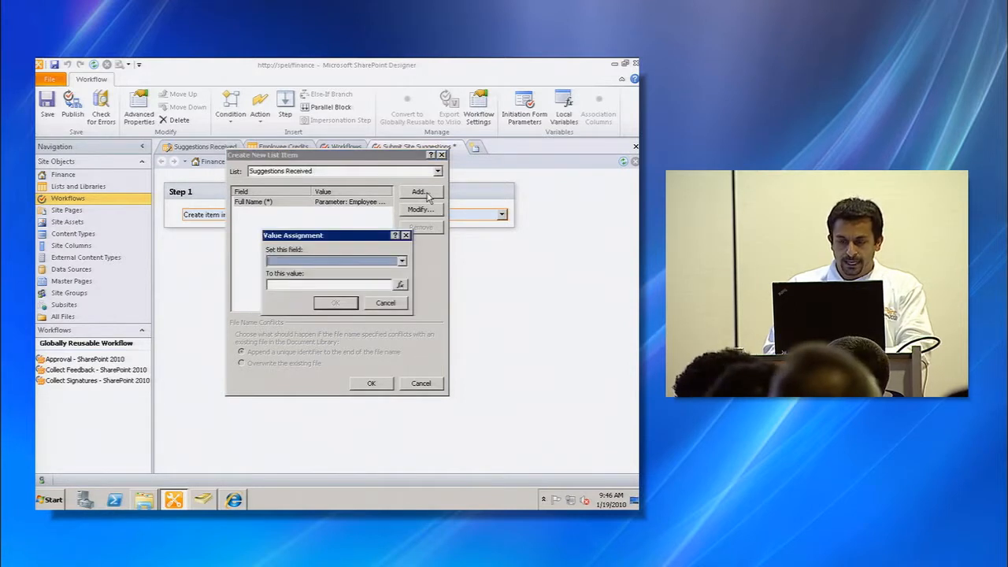
{"action": "left_click", "coordinate": [369, 262]}
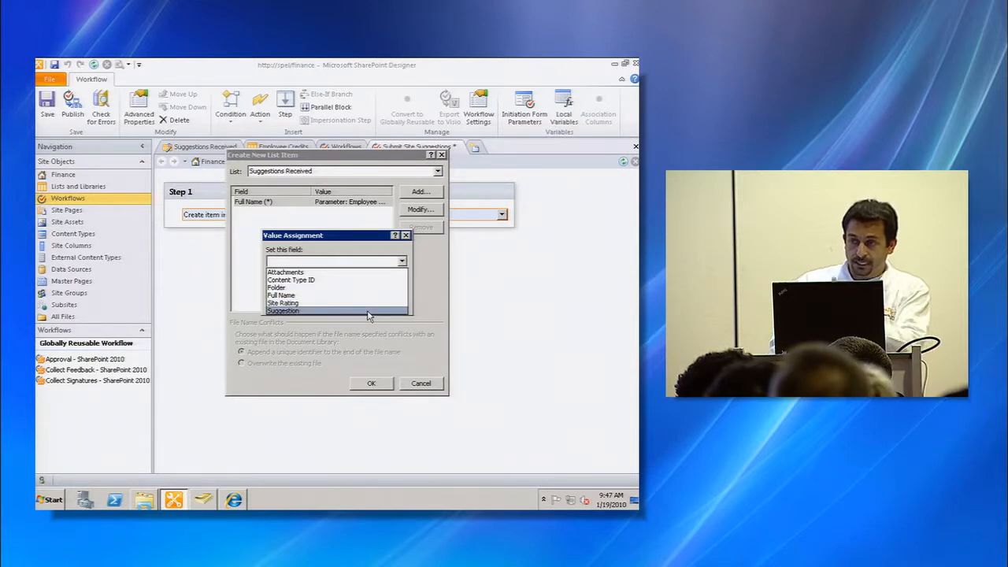
{"action": "left_click", "coordinate": [368, 311]}
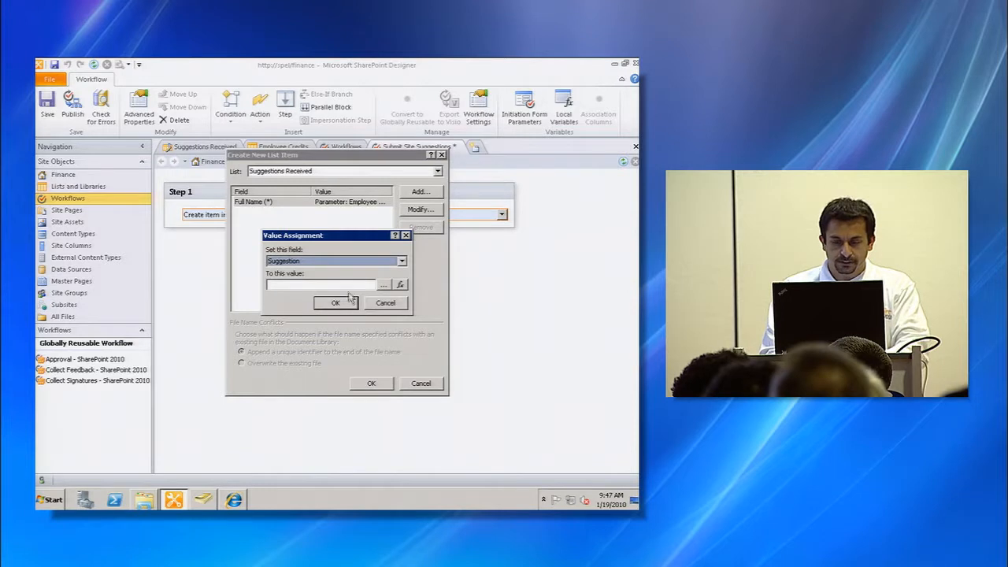
{"action": "left_click", "coordinate": [345, 285]}
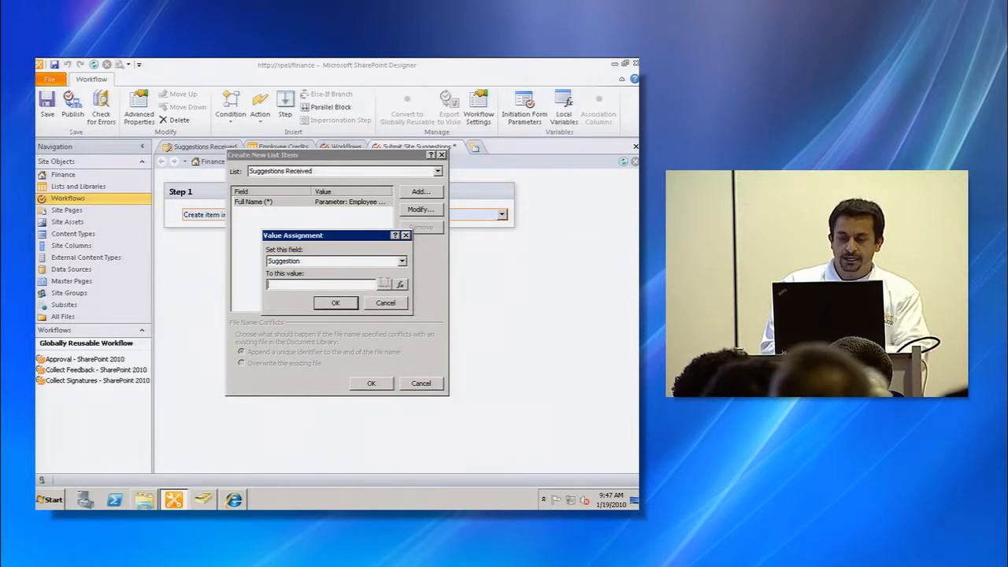
{"action": "left_click", "coordinate": [400, 285]}
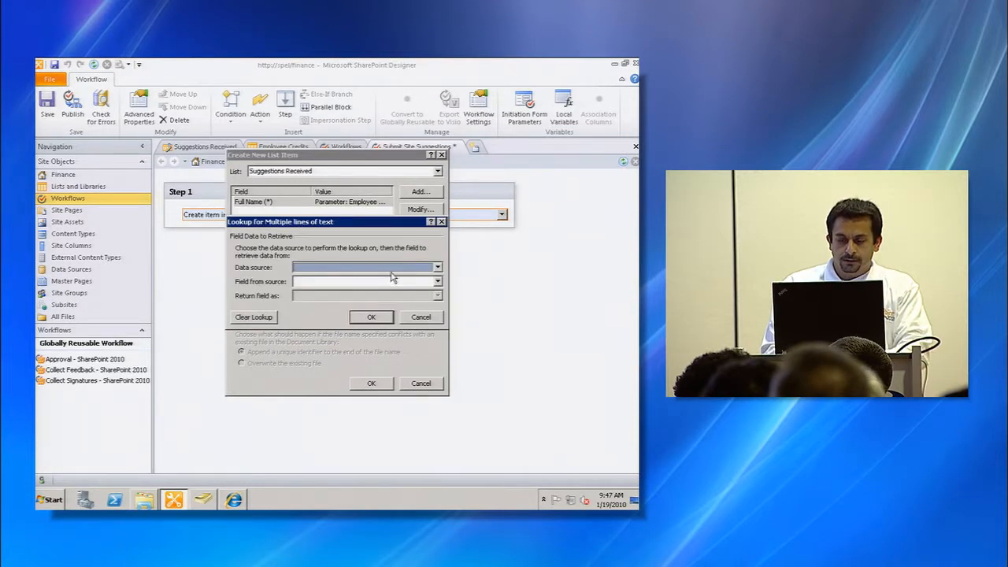
{"action": "left_click", "coordinate": [392, 270]}
{"action": "left_click", "coordinate": [386, 276]}
{"action": "left_click", "coordinate": [386, 282]}
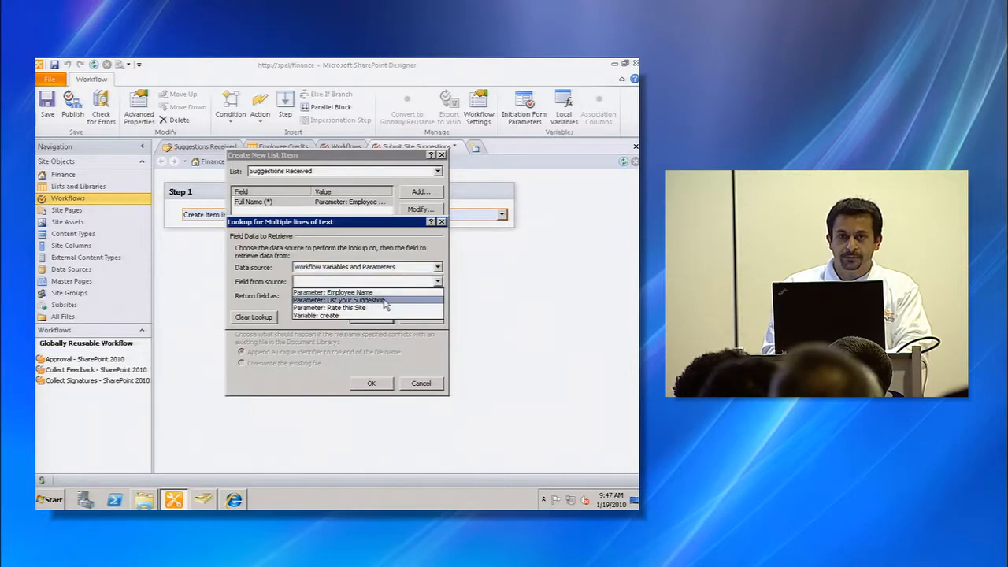
{"action": "left_click", "coordinate": [386, 301]}
{"action": "left_click", "coordinate": [373, 318]}
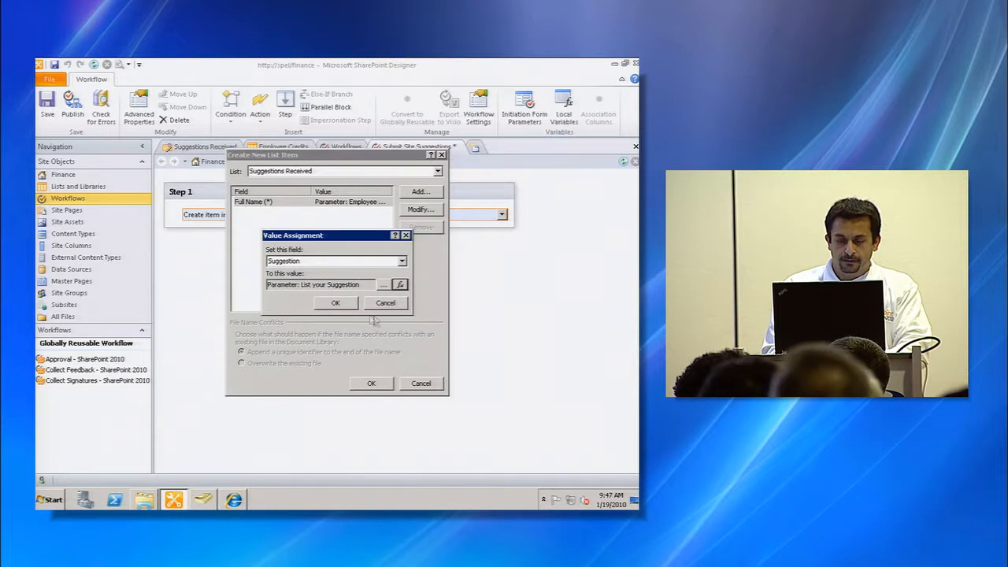
{"action": "left_click", "coordinate": [336, 303]}
- Add the Site Rating field set to the parameter Rate this Site, and confirm the new list item settings
{"action": "left_click", "coordinate": [411, 196]}
{"action": "left_click", "coordinate": [375, 260]}
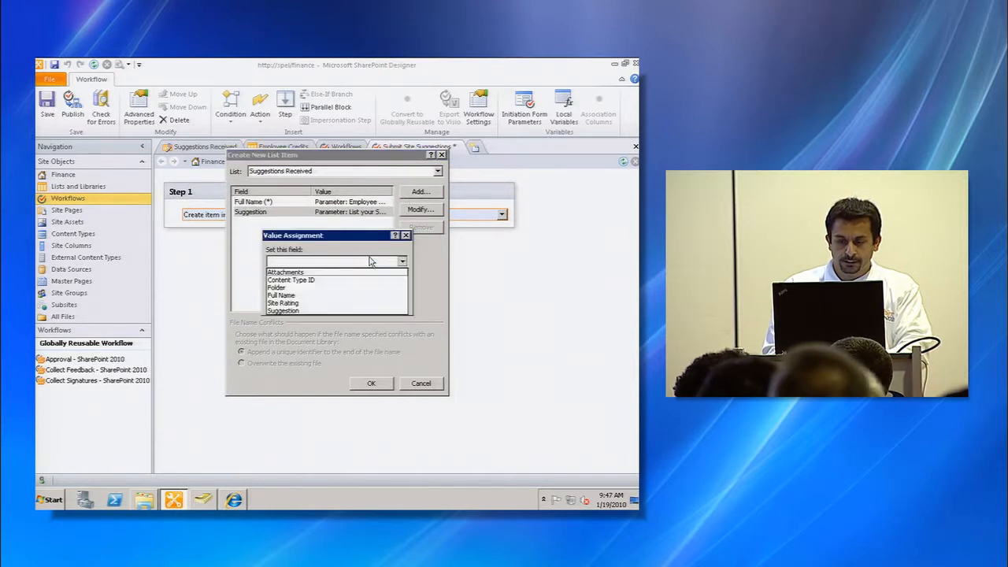
{"action": "left_click", "coordinate": [344, 302]}
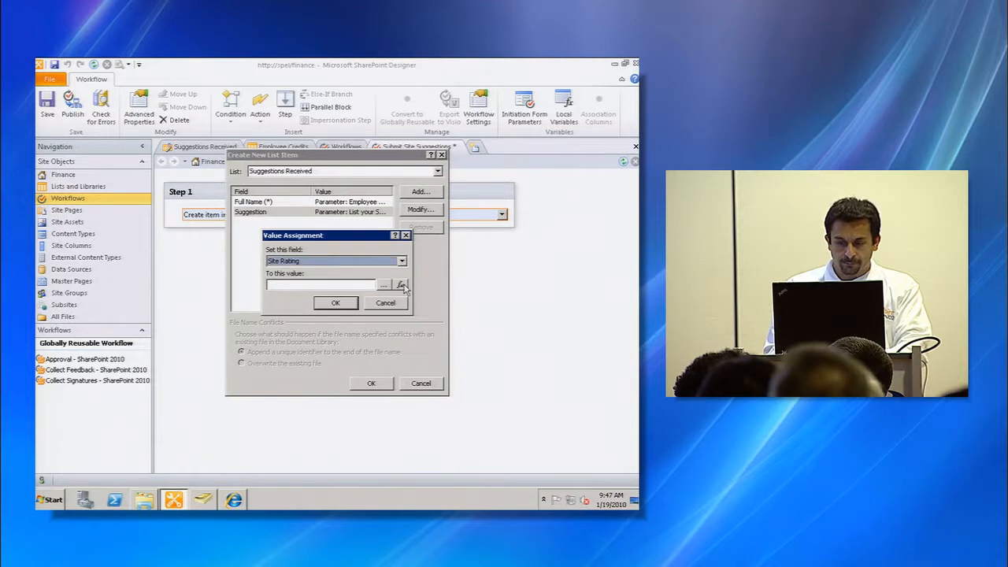
{"action": "left_click", "coordinate": [401, 285]}
{"action": "left_click", "coordinate": [364, 268]}
{"action": "left_click", "coordinate": [365, 276]}
{"action": "left_click", "coordinate": [365, 282]}
{"action": "left_click", "coordinate": [365, 307]}
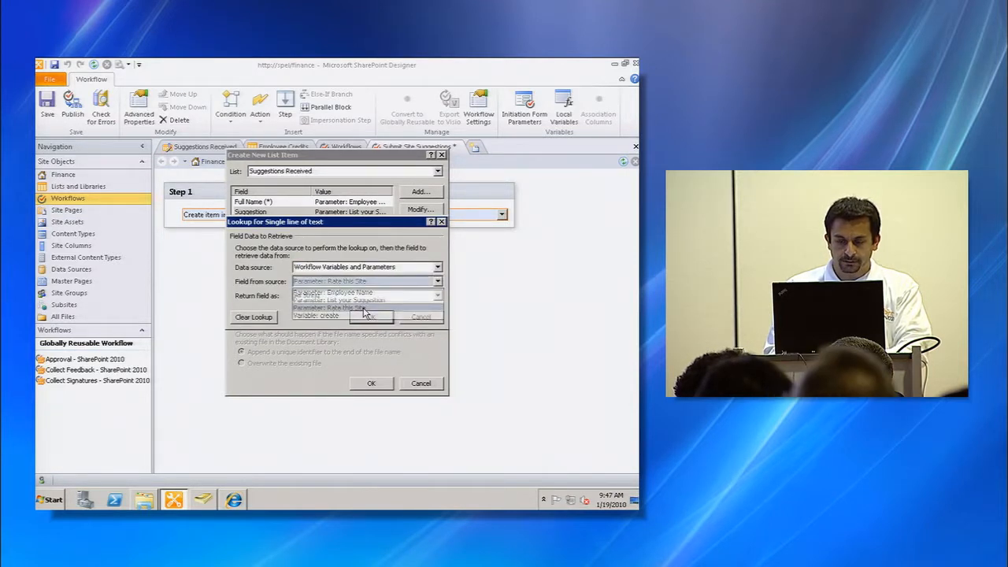
{"action": "left_click", "coordinate": [373, 318]}
{"action": "left_click", "coordinate": [341, 306]}
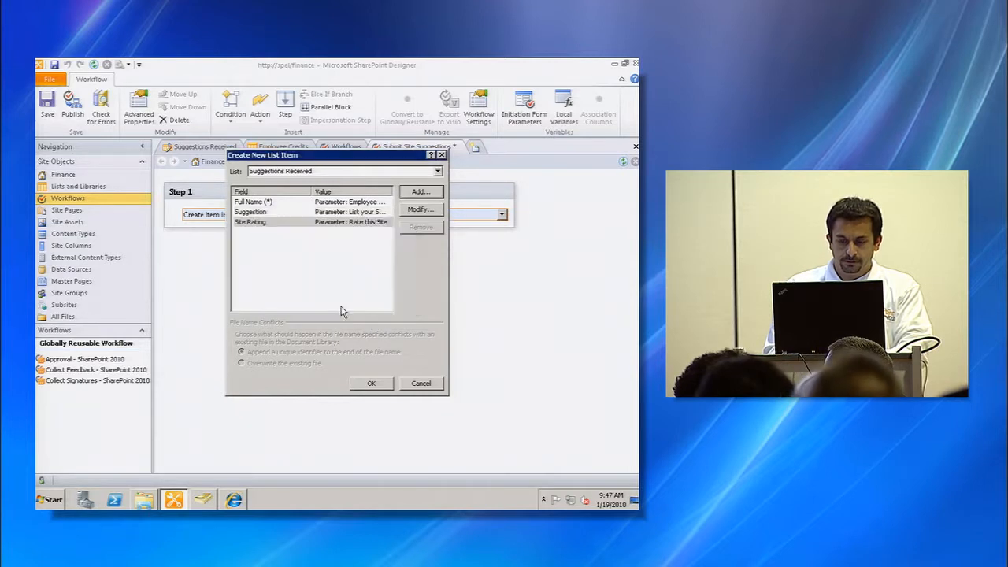
{"action": "left_click", "coordinate": [371, 385]}
- Search actions for "send" and add a Send an Email action below the create item action
{"action": "key", "text": "Return"}
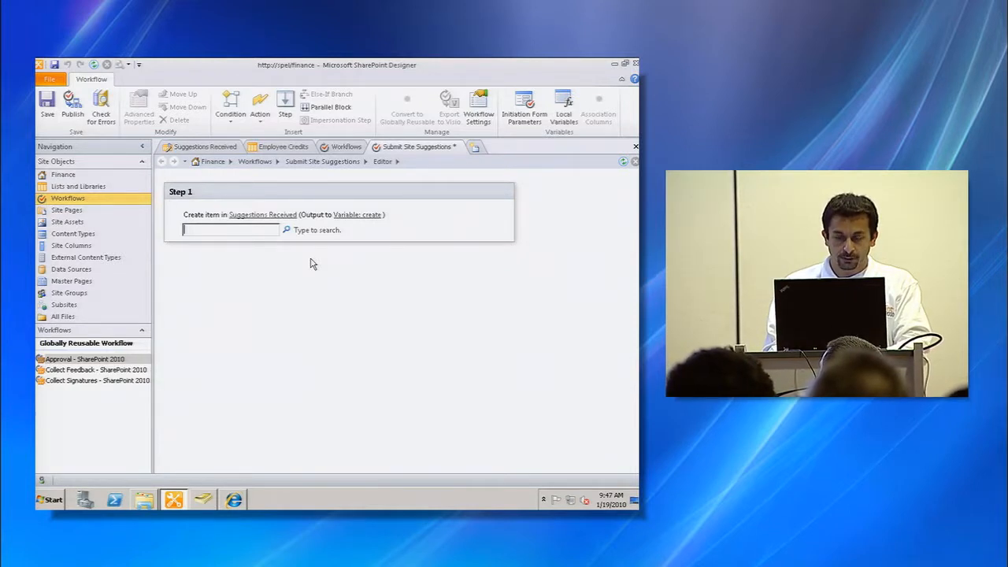
{"action": "type", "text": "send"}
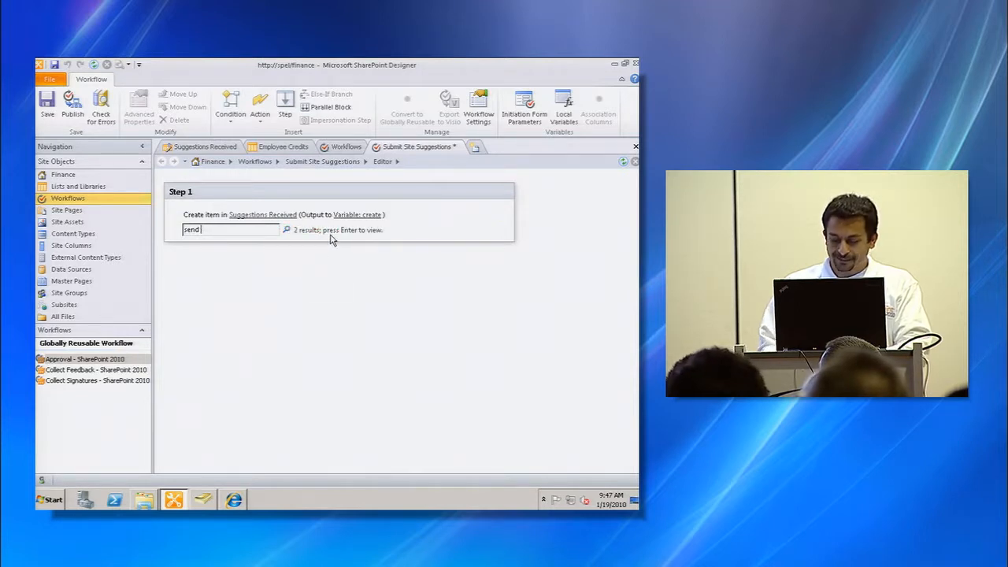
{"action": "key", "text": "Return"}
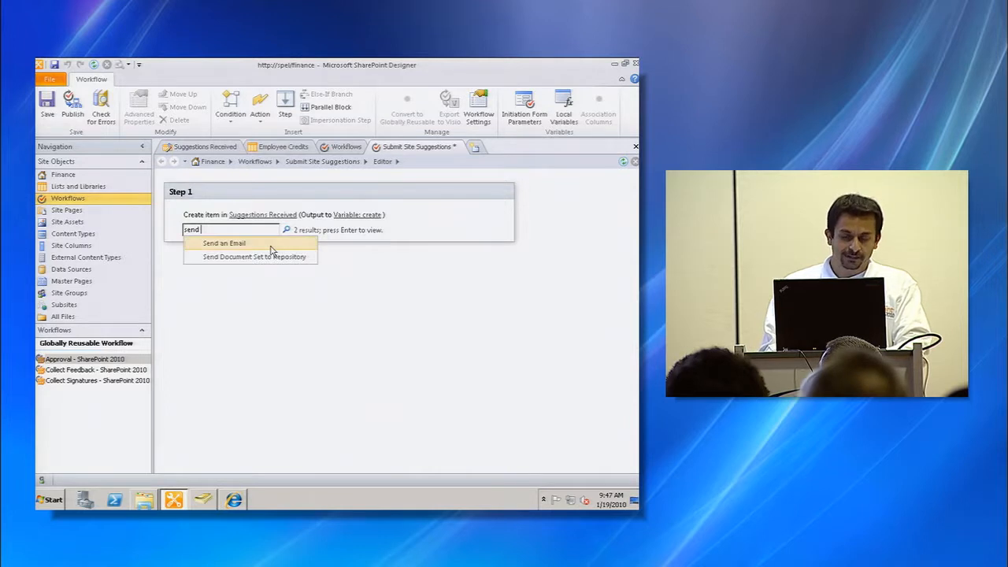
{"action": "left_click", "coordinate": [236, 243]}
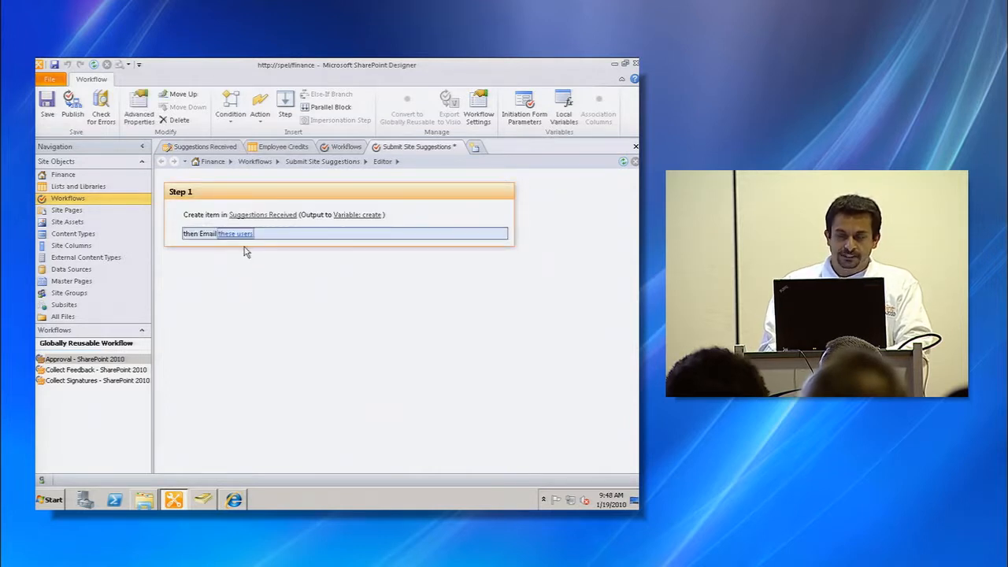
- Open the email definition and address it to the SharePoint eLearning Owners group
{"action": "left_click", "coordinate": [236, 234]}
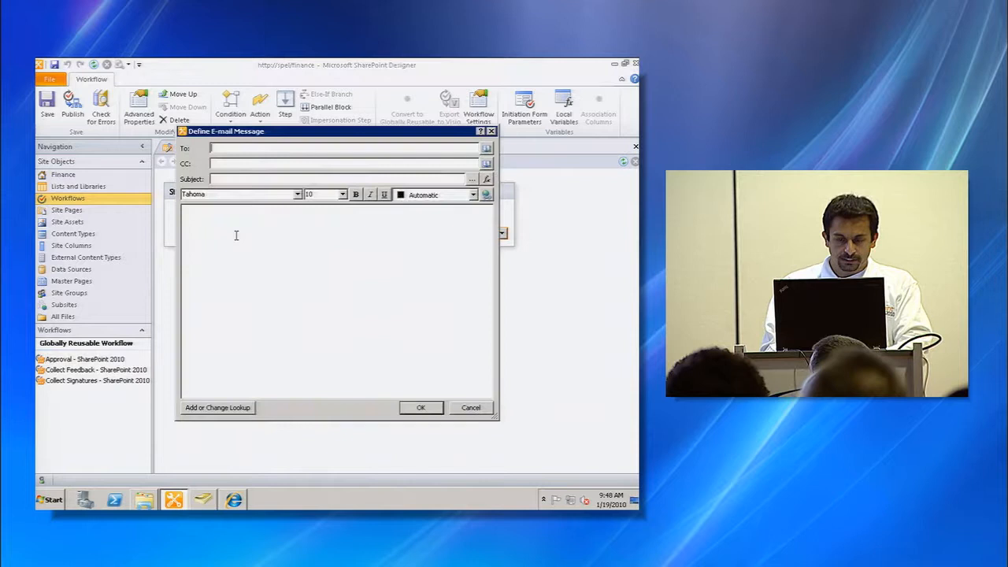
{"action": "left_click", "coordinate": [486, 149]}
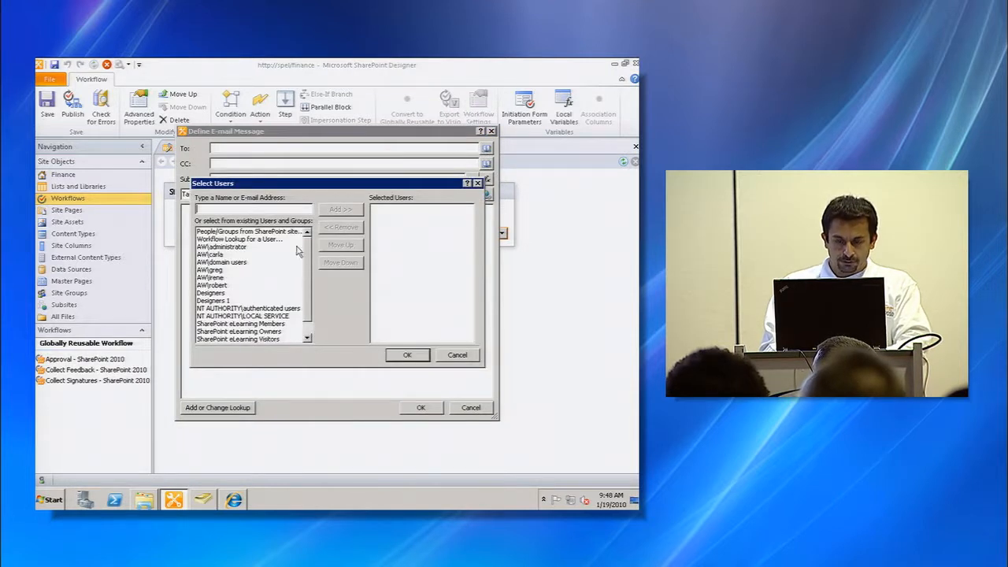
{"action": "left_click", "coordinate": [274, 332]}
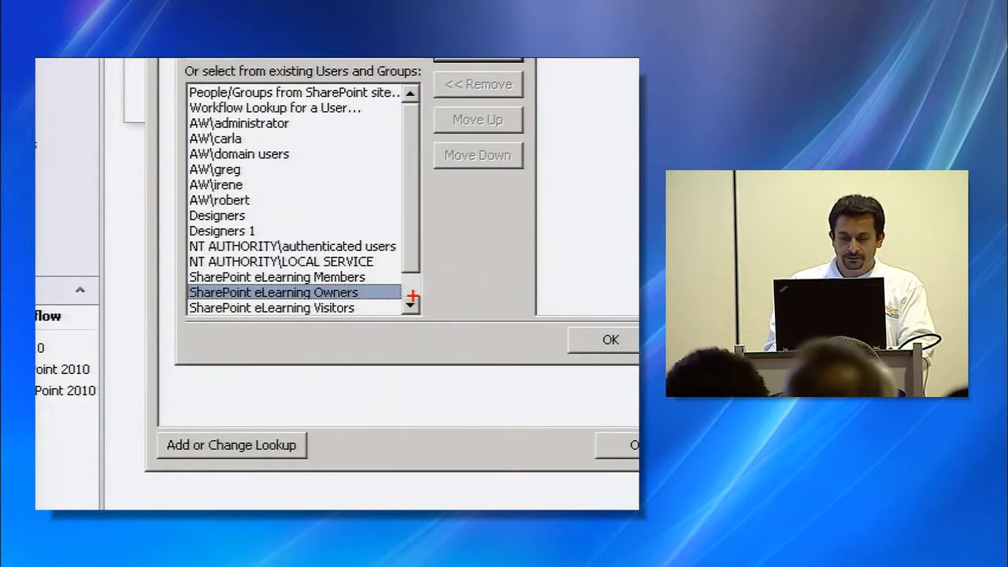
{"action": "left_click", "coordinate": [341, 208]}
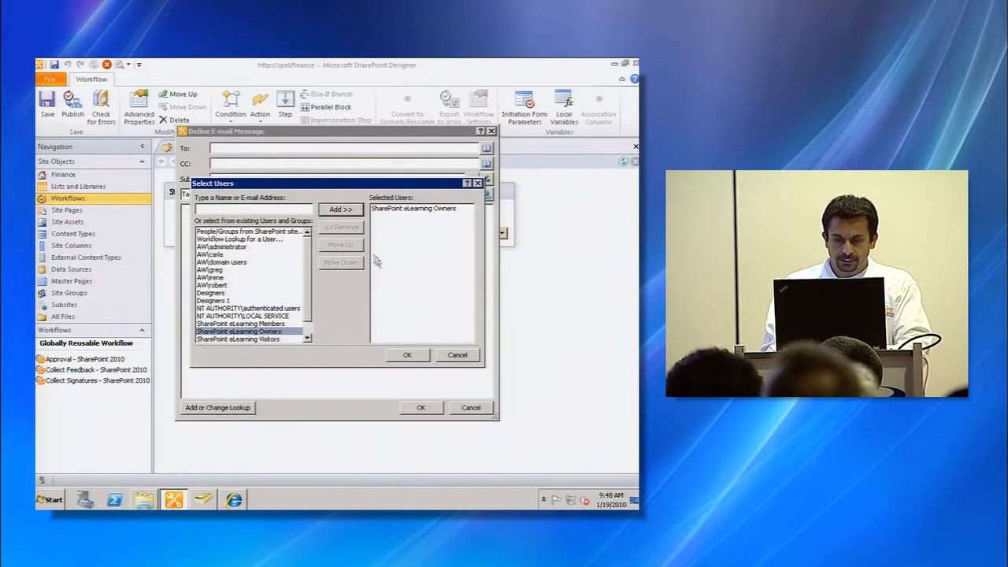
{"action": "left_click", "coordinate": [408, 355]}
- Set the email subject to "Feedback received from - " followed by a lookup of the Employee Name parameter
{"action": "left_click", "coordinate": [375, 180]}
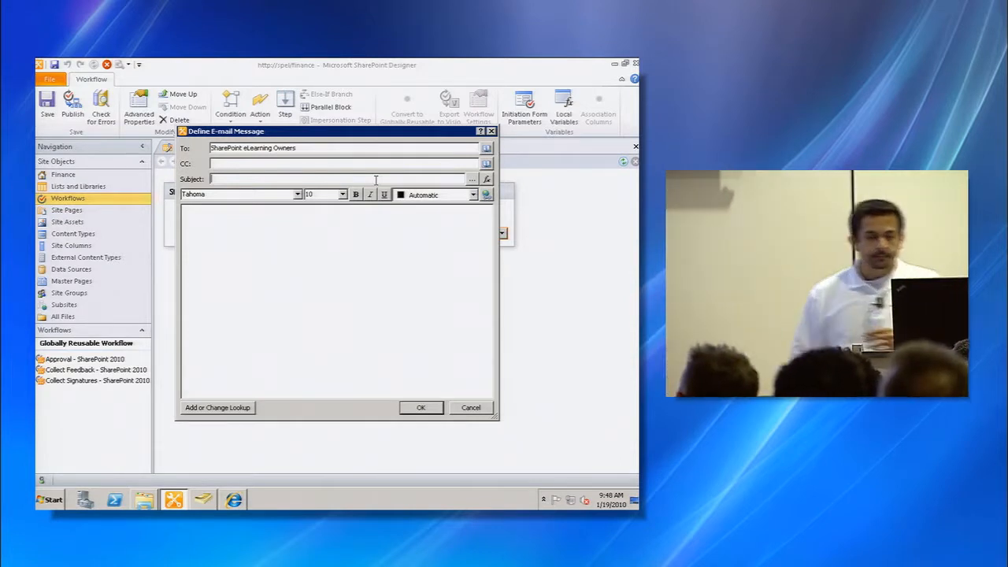
{"action": "left_click", "coordinate": [470, 180]}
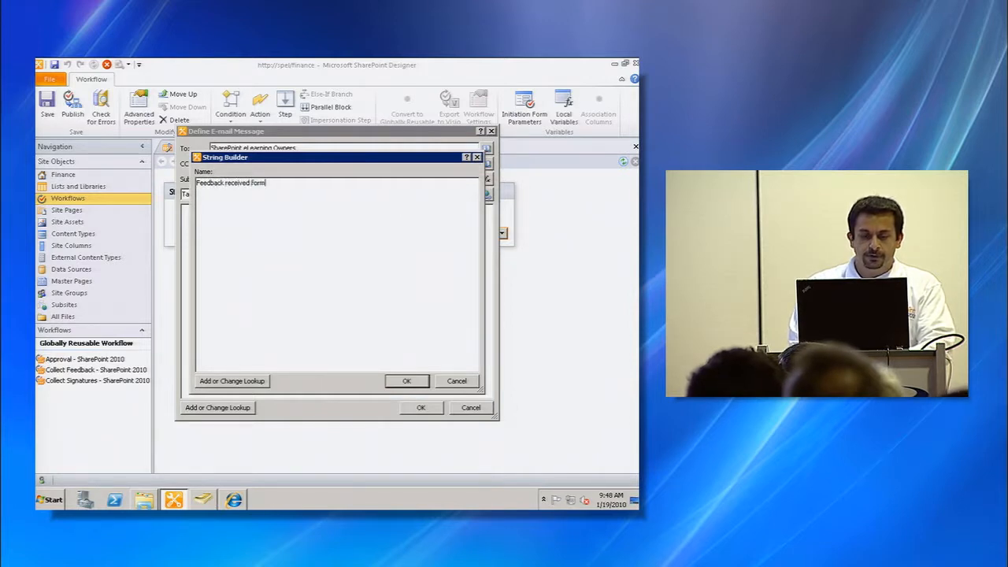
{"action": "type", "text": "Feedback received from -"}
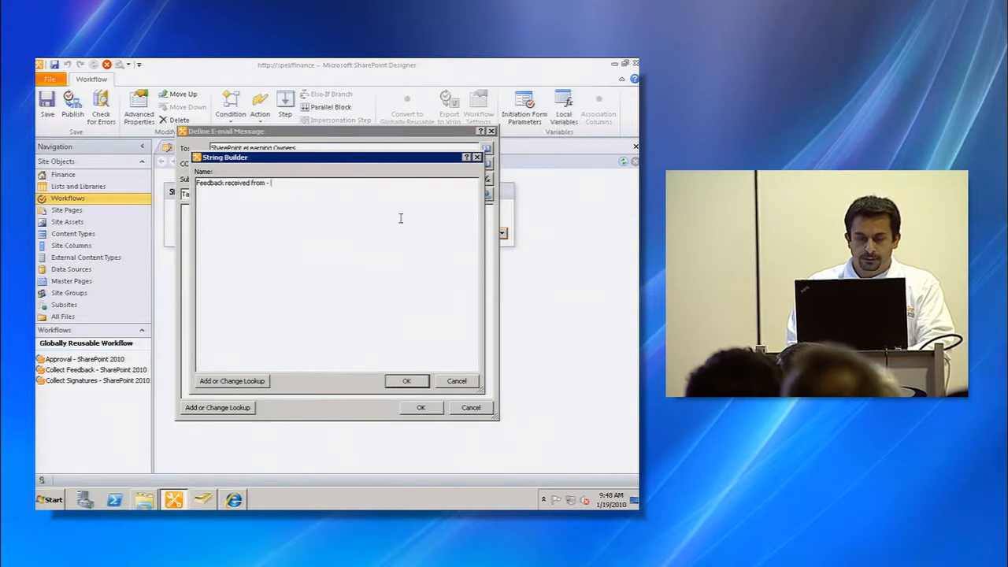
{"action": "left_click", "coordinate": [248, 382]}
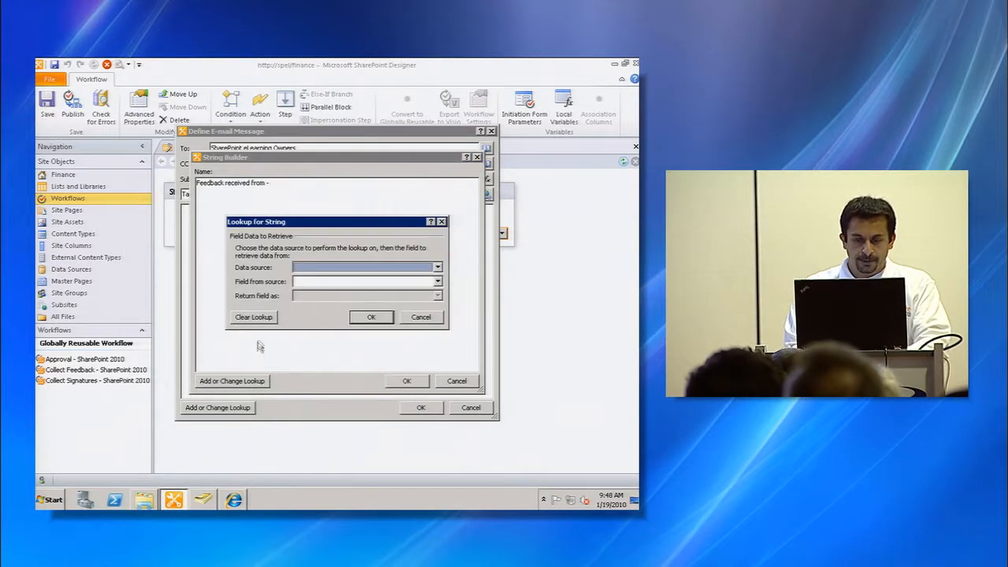
{"action": "left_click", "coordinate": [401, 267]}
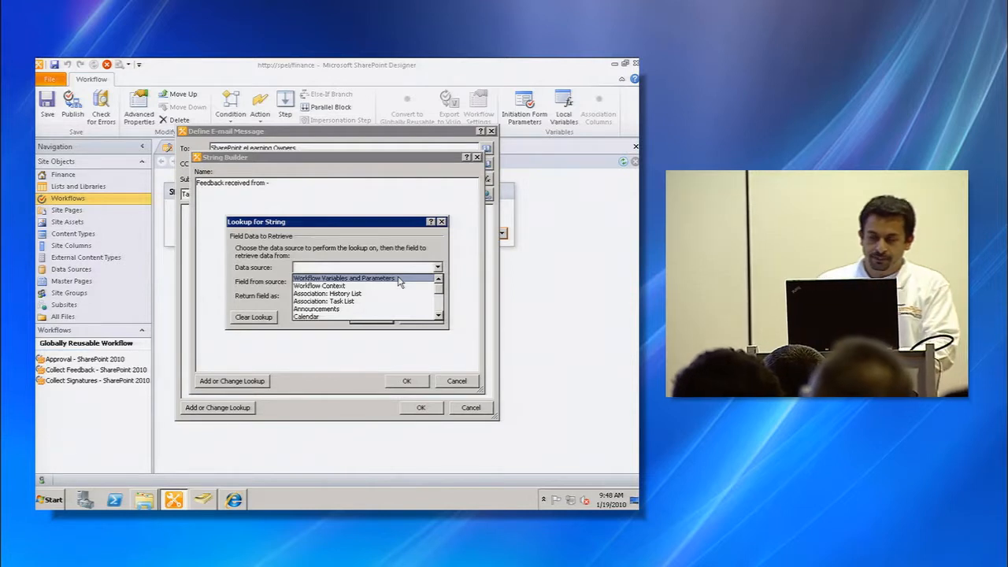
{"action": "left_click", "coordinate": [397, 279]}
{"action": "left_click", "coordinate": [398, 282]}
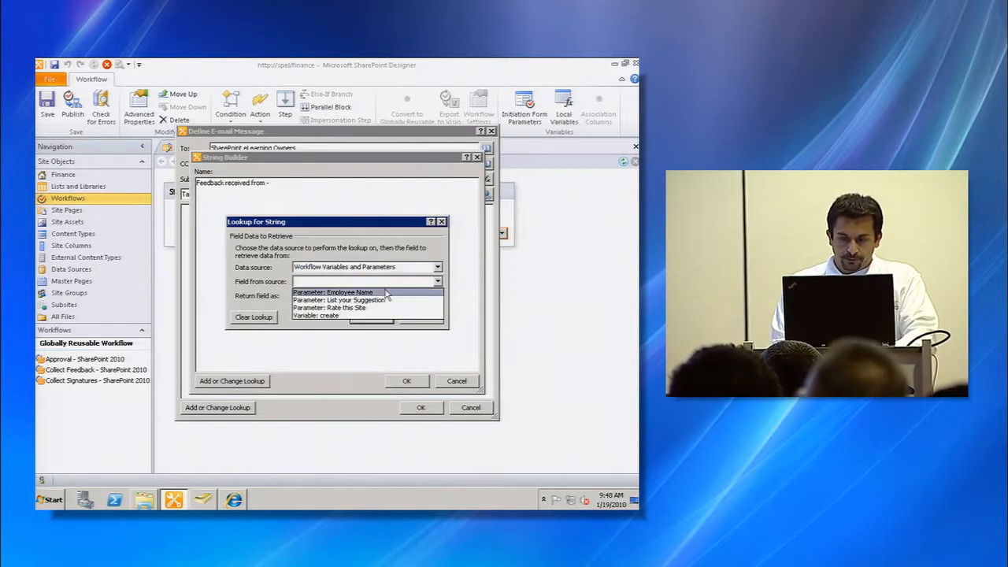
{"action": "left_click", "coordinate": [386, 293]}
{"action": "left_click", "coordinate": [367, 316]}
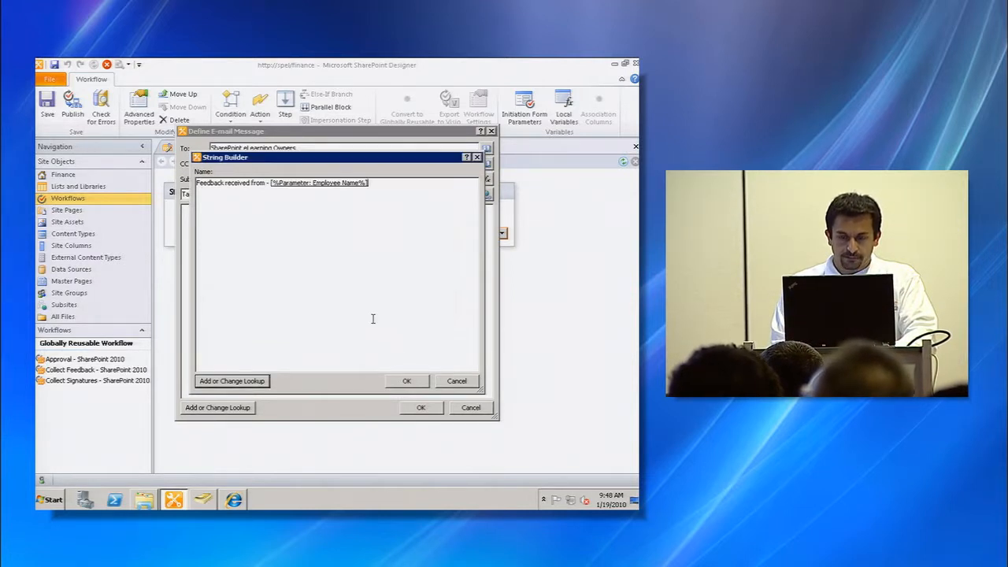
{"action": "left_click", "coordinate": [408, 381]}
- Write the body line "Feedback states:" and insert a lookup of the List your Suggestion parameter below it
{"action": "left_click", "coordinate": [402, 360]}
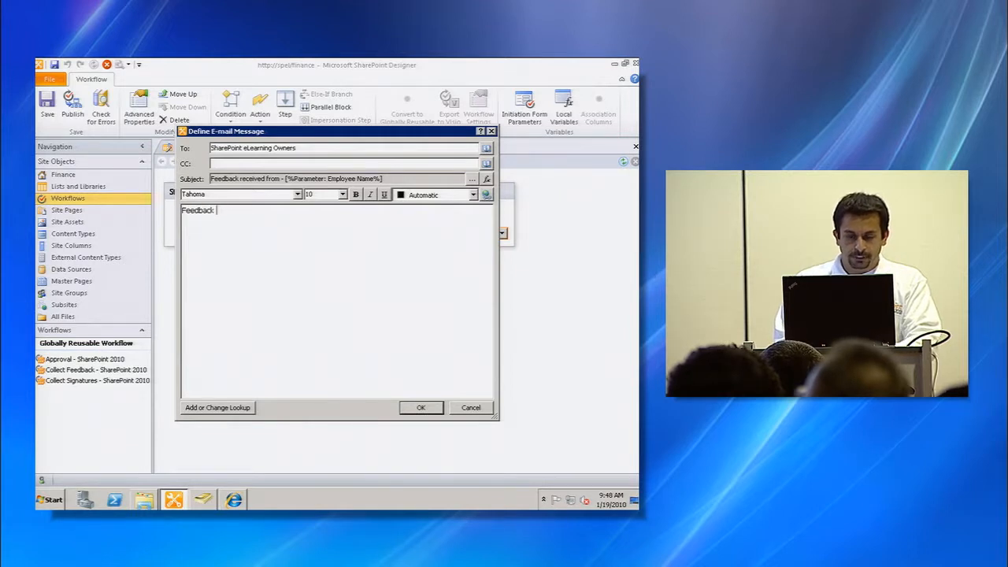
{"action": "type", "text": "Feedback states:"}
{"action": "key", "text": "Return"}
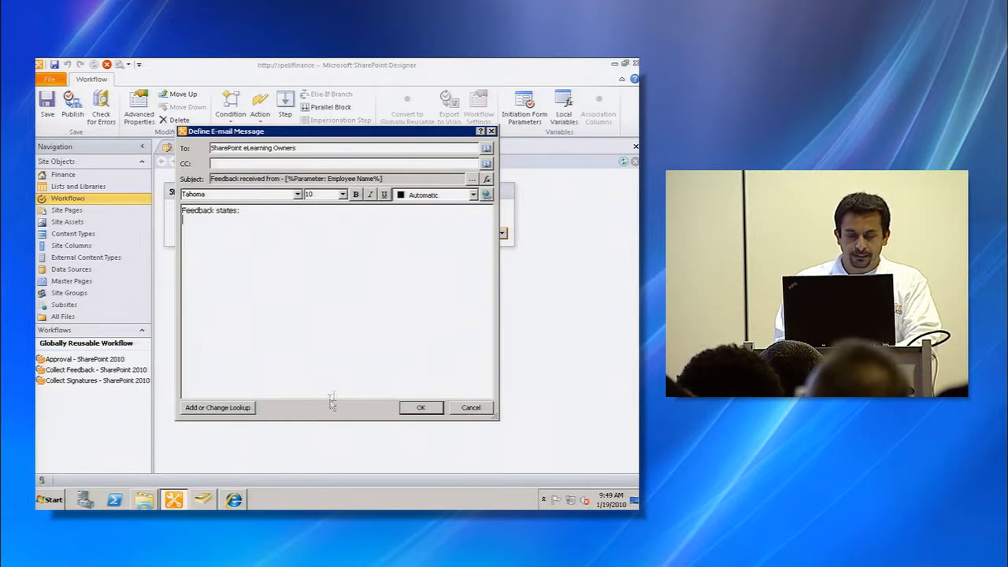
{"action": "left_click", "coordinate": [228, 407]}
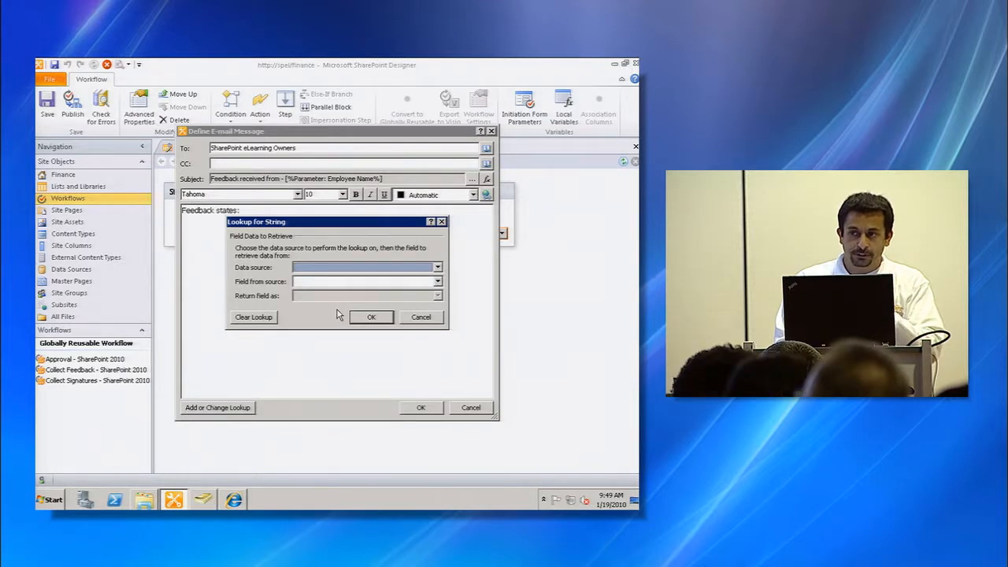
{"action": "left_click", "coordinate": [393, 270]}
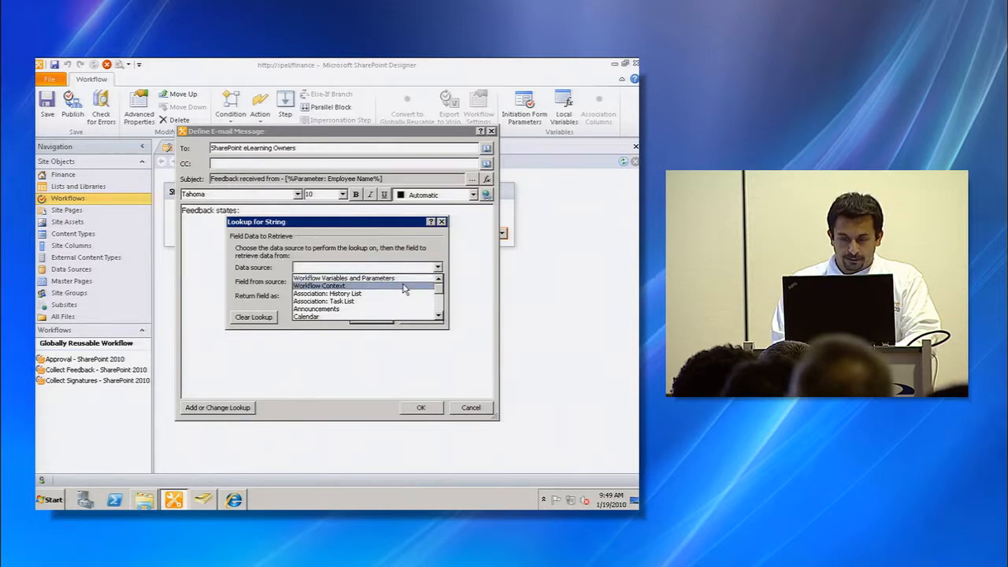
{"action": "left_click", "coordinate": [413, 279]}
{"action": "left_click", "coordinate": [408, 283]}
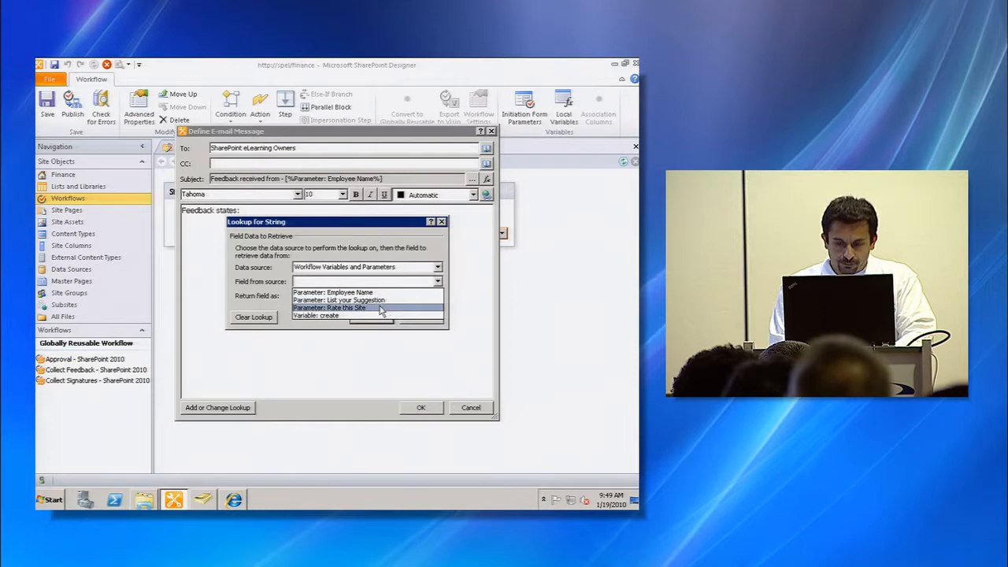
{"action": "left_click", "coordinate": [382, 300]}
{"action": "left_click", "coordinate": [371, 316]}
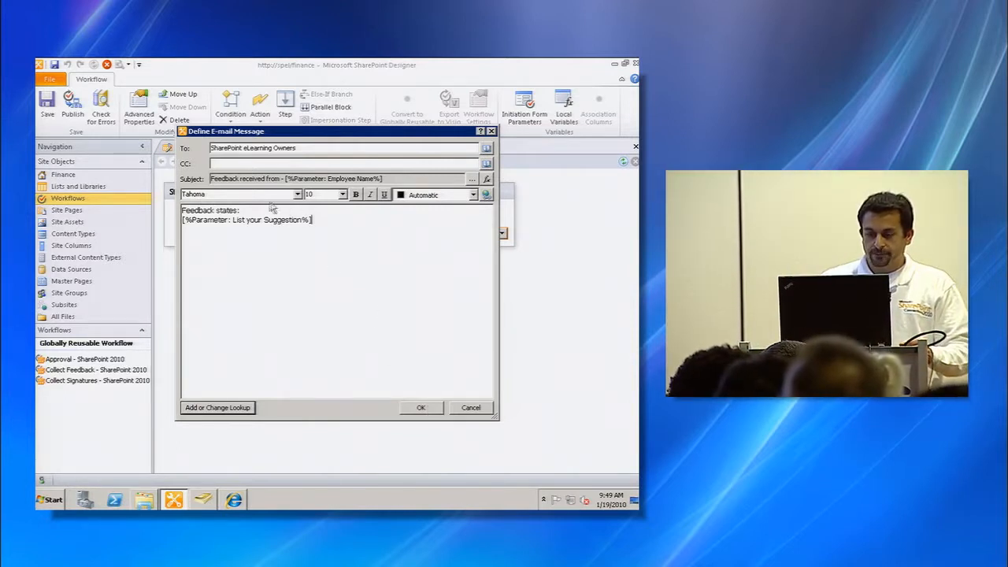
- Format "Feedback states:" as 12-point bold green text and confirm the email message
{"action": "left_click_drag", "start_coordinate": [240, 211], "coordinate": [181, 211]}
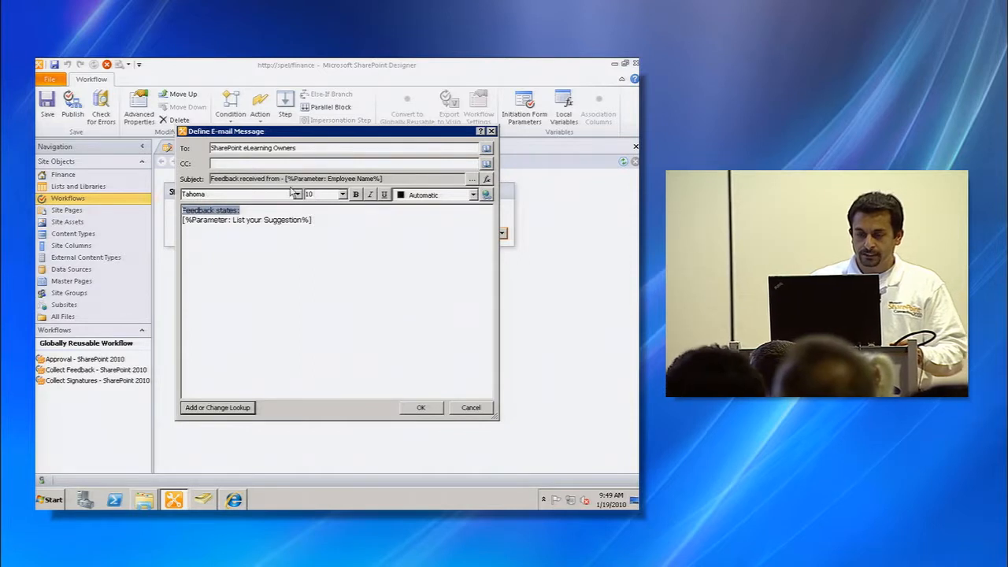
{"action": "left_click", "coordinate": [343, 194]}
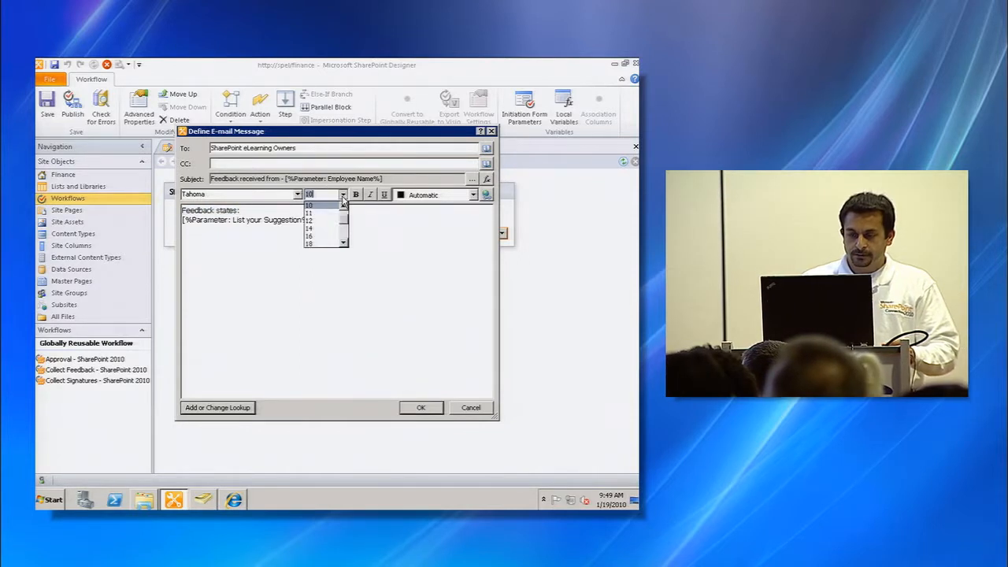
{"action": "left_click", "coordinate": [288, 210]}
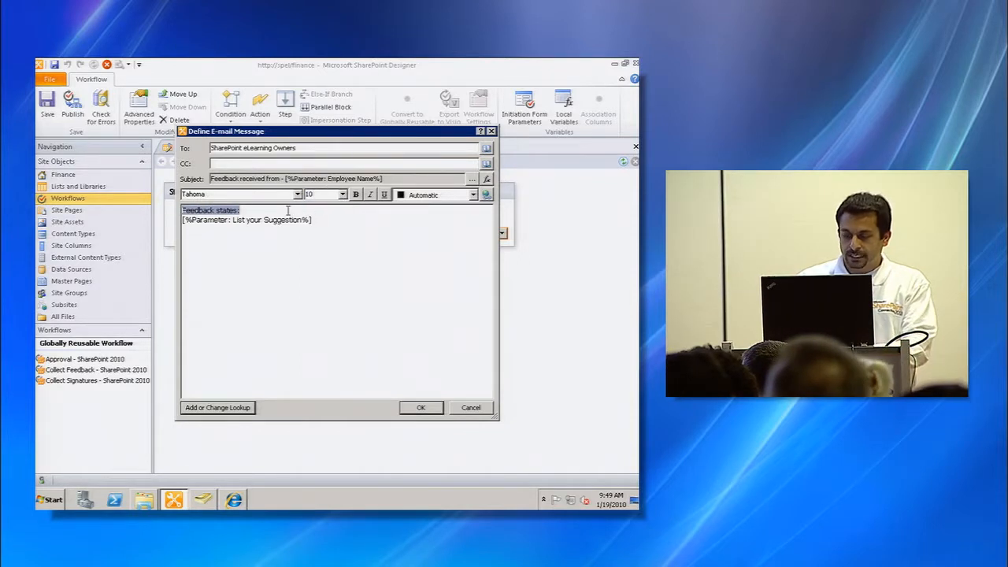
{"action": "left_click", "coordinate": [343, 195]}
{"action": "left_click", "coordinate": [322, 224]}
{"action": "left_click", "coordinate": [355, 195]}
{"action": "left_click", "coordinate": [431, 195]}
{"action": "left_click", "coordinate": [399, 234]}
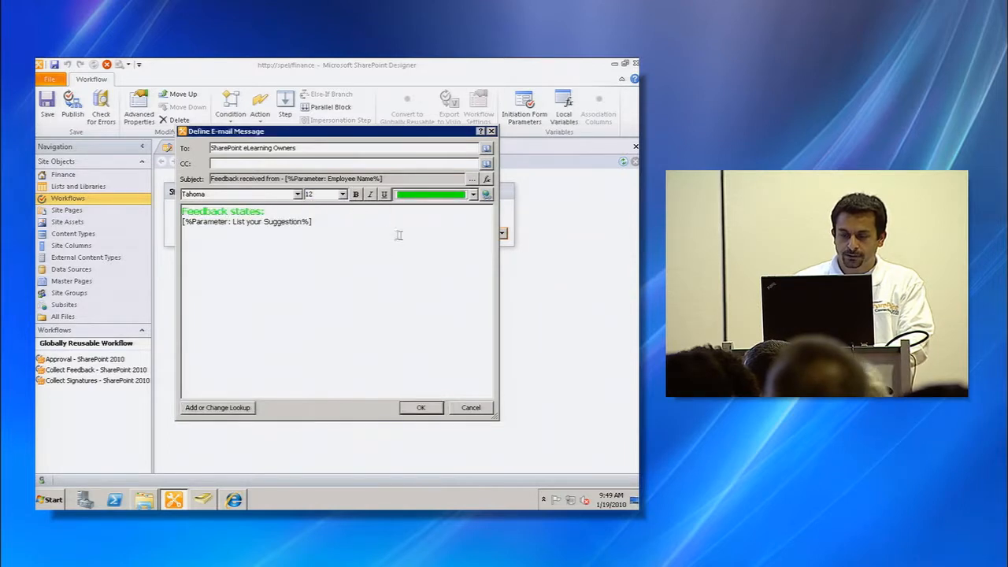
{"action": "left_click", "coordinate": [420, 409]}
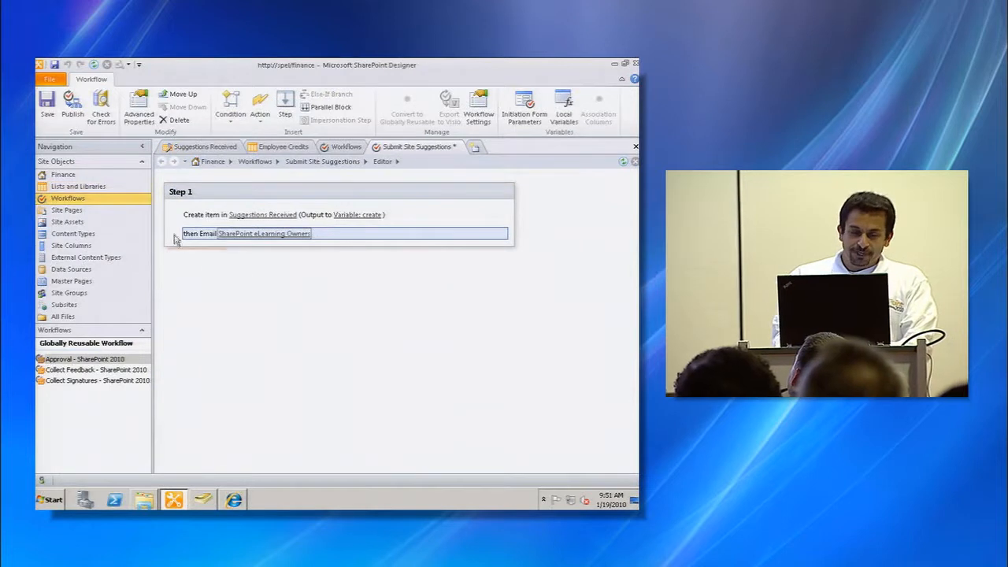
- Save and publish the Submit Site Suggestions workflow
{"action": "left_click", "coordinate": [47, 109]}
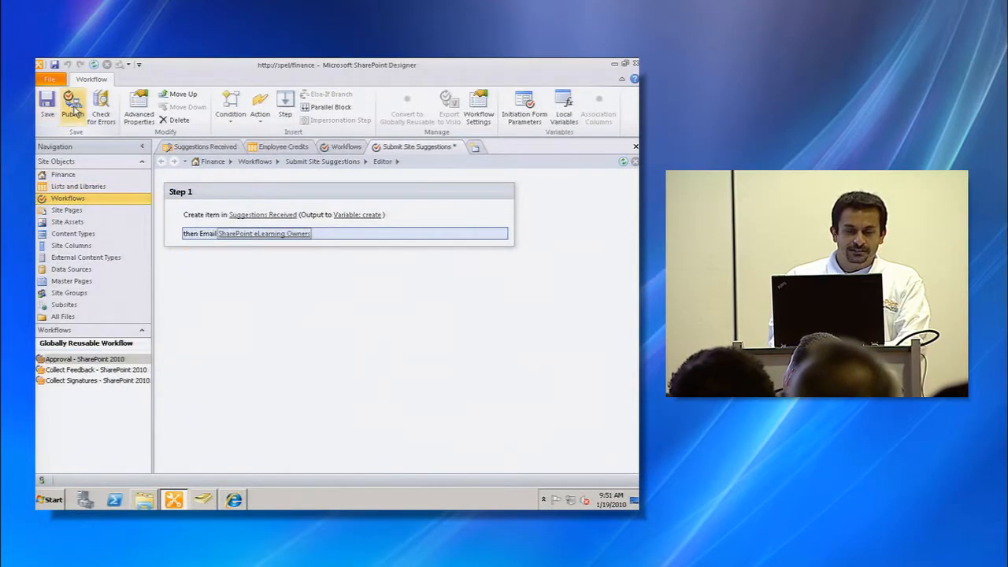
{"action": "left_click", "coordinate": [72, 111]}
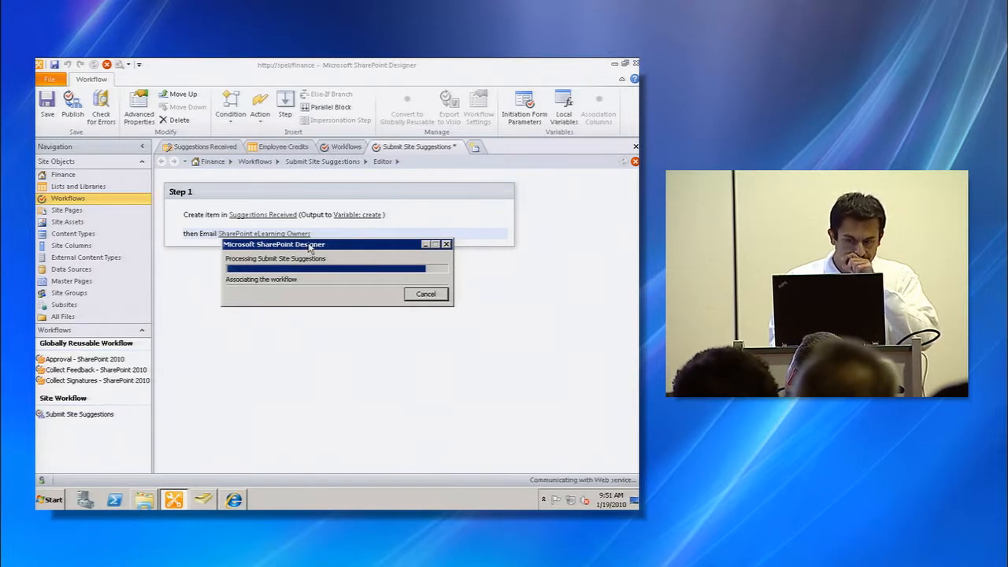
- Switch to Internet Explorer and start the Submit Site Suggestions site workflow from the site's workflows page
{"action": "key", "text": "alt+Tab"}
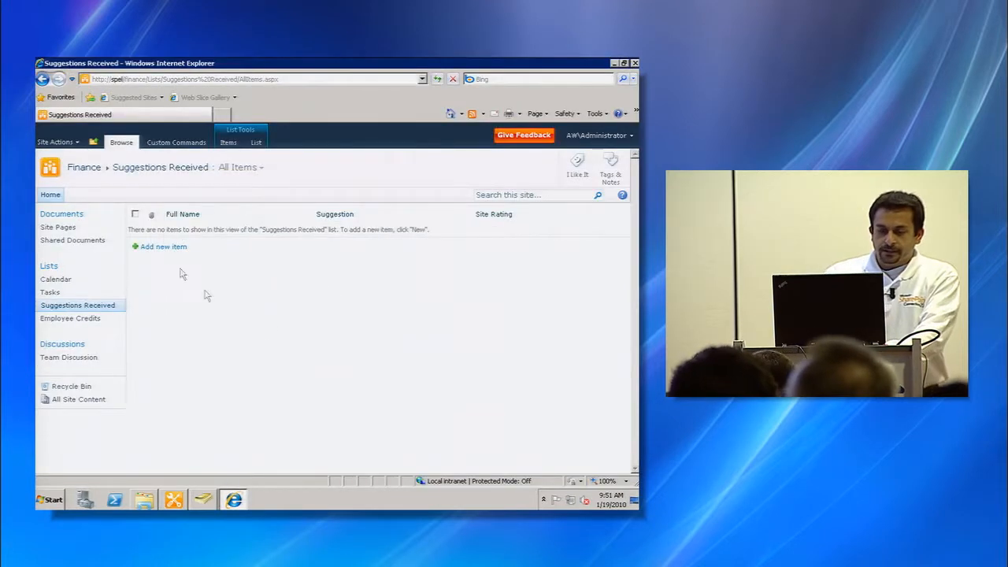
{"action": "left_click", "coordinate": [84, 167]}
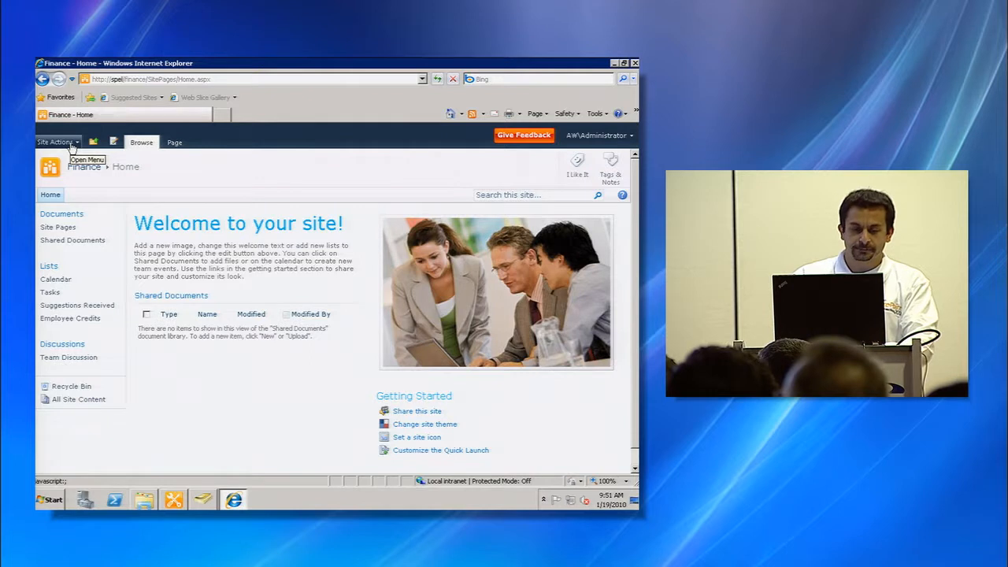
{"action": "left_click", "coordinate": [73, 146]}
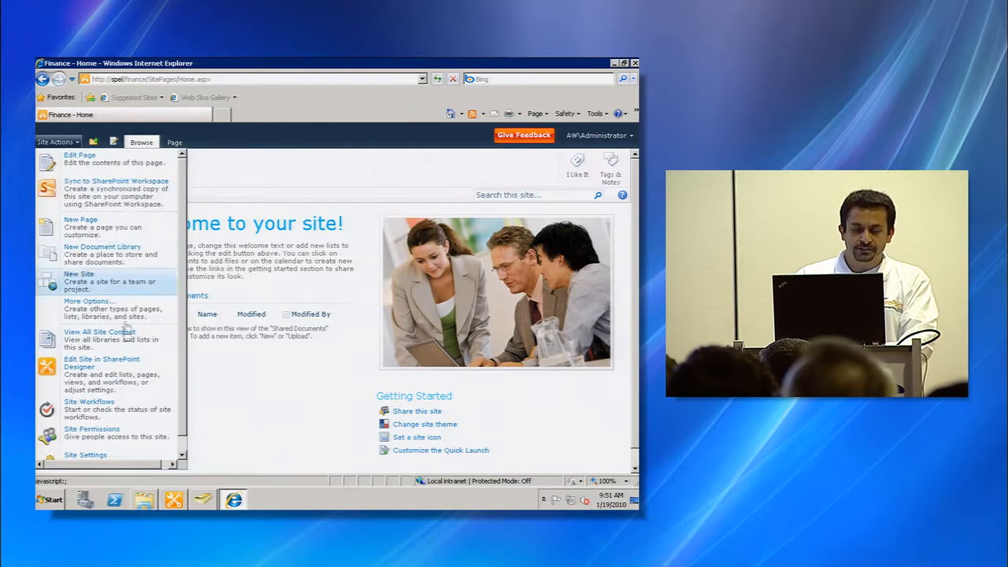
{"action": "left_click", "coordinate": [135, 423]}
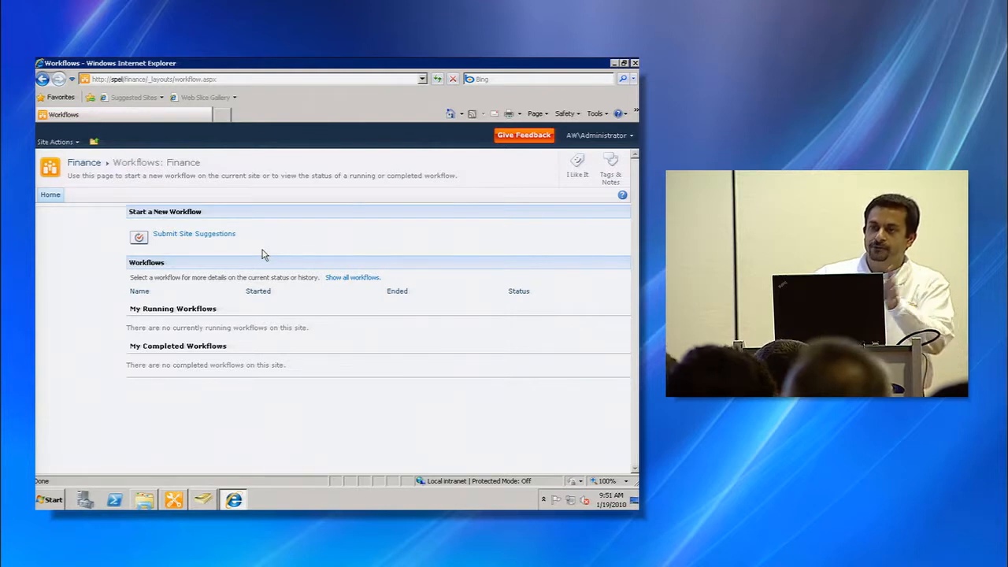
{"action": "left_click", "coordinate": [217, 238]}
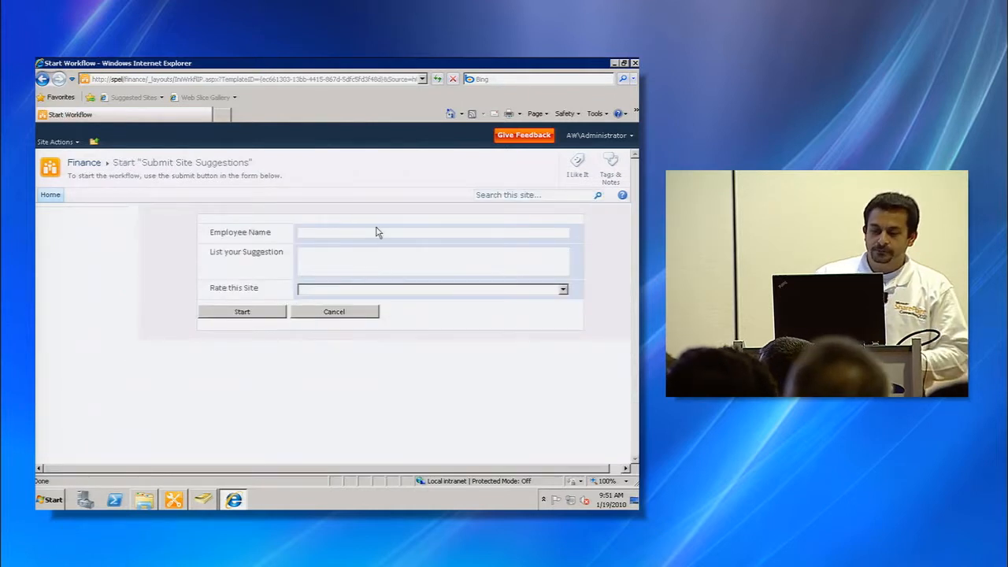
- Fill the initiation form with an employee name, the suggestion "Great site!" and rating Great, then start the workflow
{"action": "left_click", "coordinate": [377, 232]}
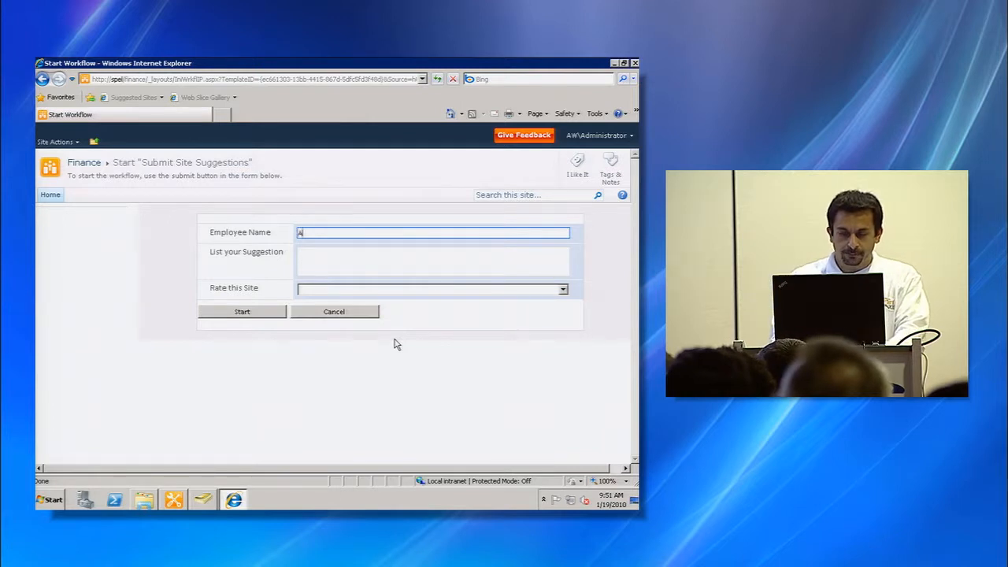
{"action": "key", "text": "Tab"}
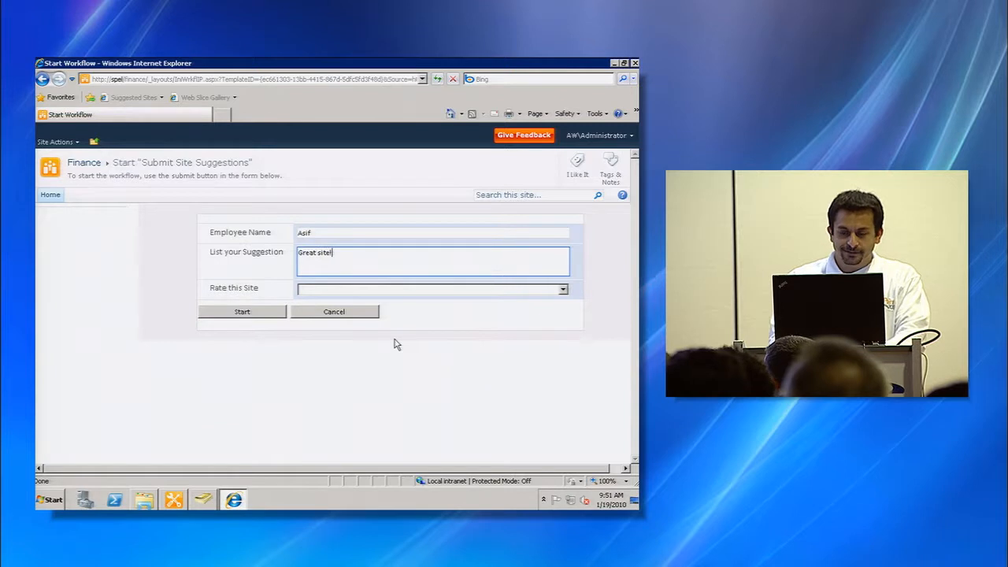
{"action": "left_click", "coordinate": [564, 290]}
{"action": "left_click", "coordinate": [518, 309]}
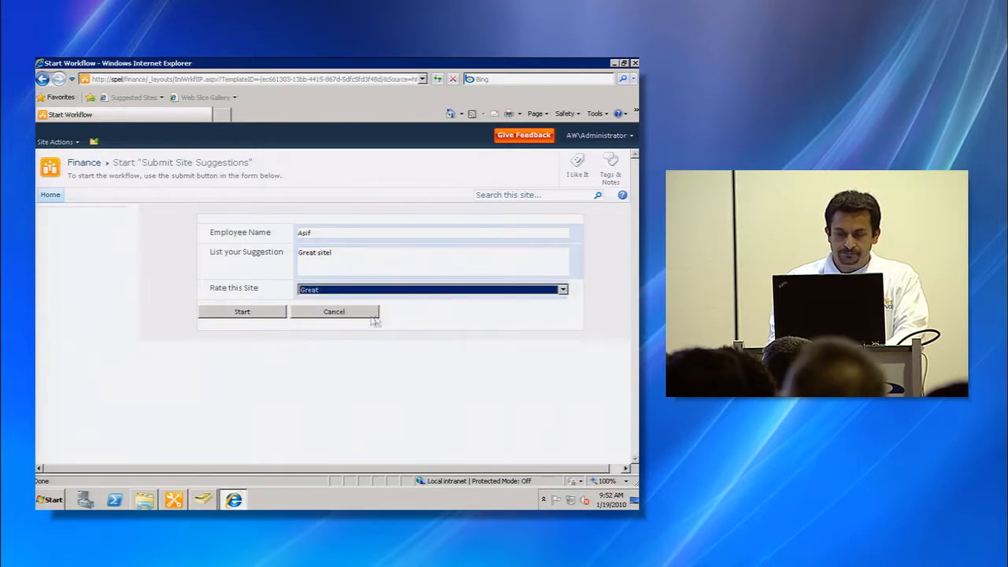
{"action": "left_click", "coordinate": [268, 313]}
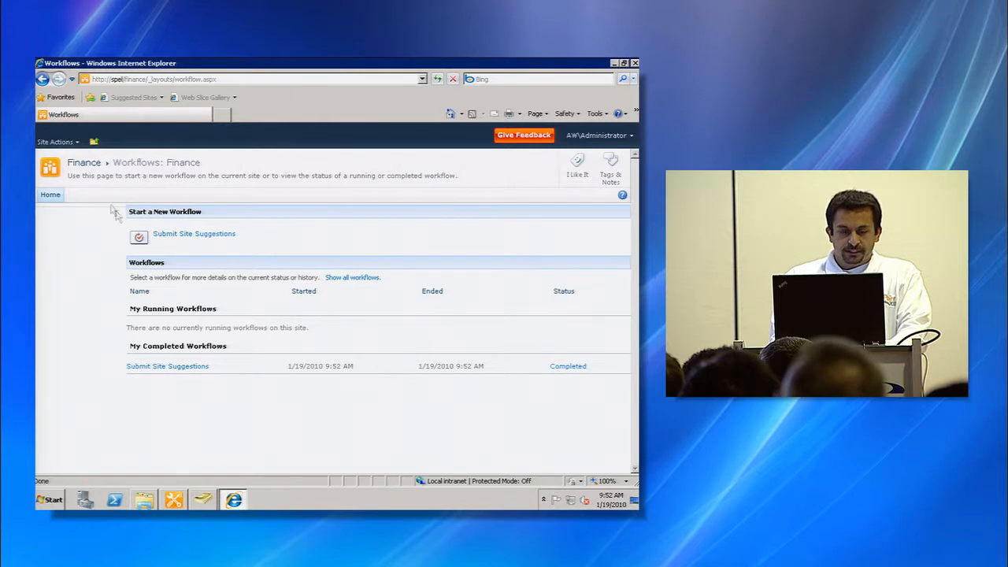
- Open the Suggestions Received list from the site home page to check the new item
{"action": "left_click", "coordinate": [96, 163]}
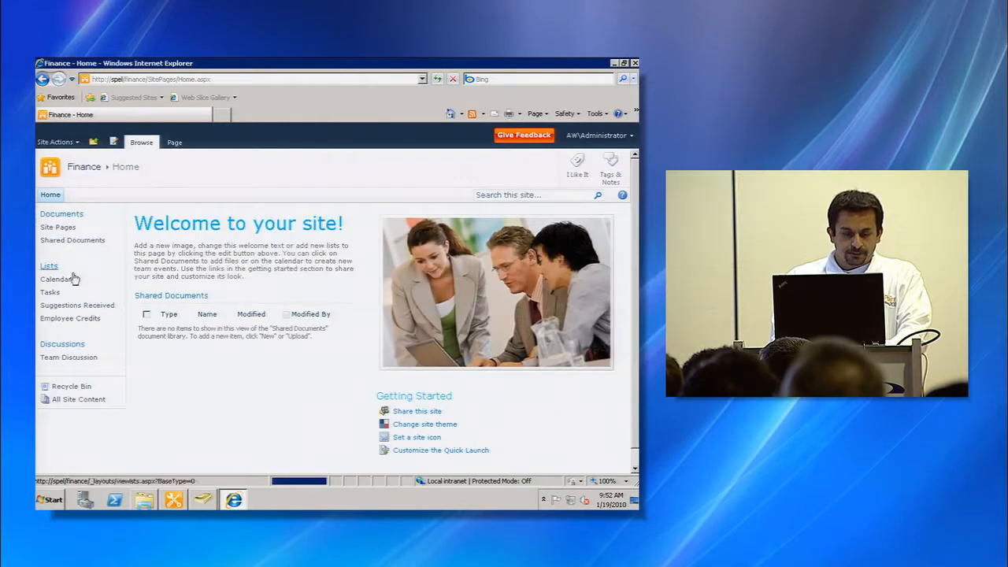
{"action": "left_click", "coordinate": [63, 306]}
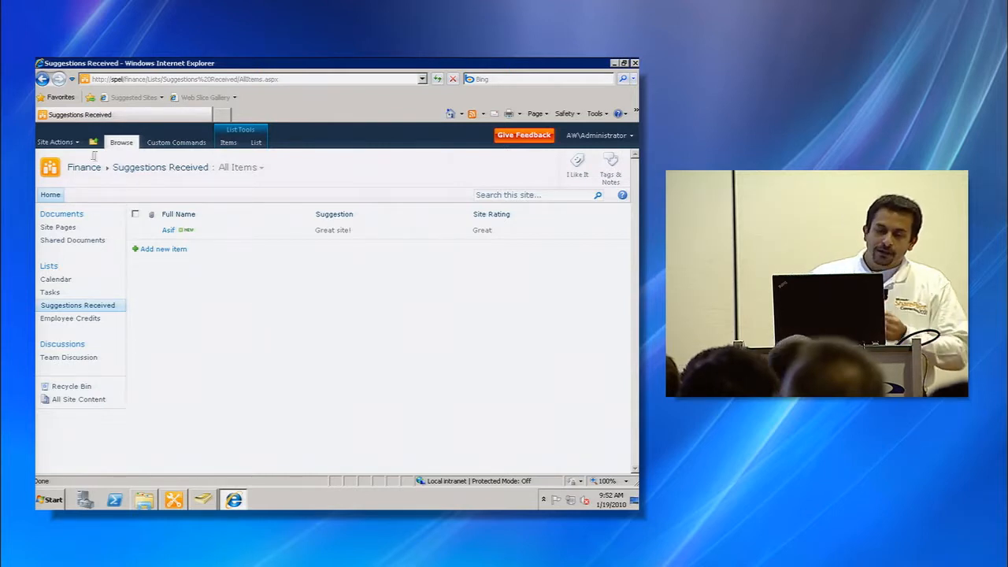
- Open the Submit Site Suggestions start form from the site's workflows page and copy its web address
{"action": "left_click", "coordinate": [76, 143]}
{"action": "left_click", "coordinate": [115, 413]}
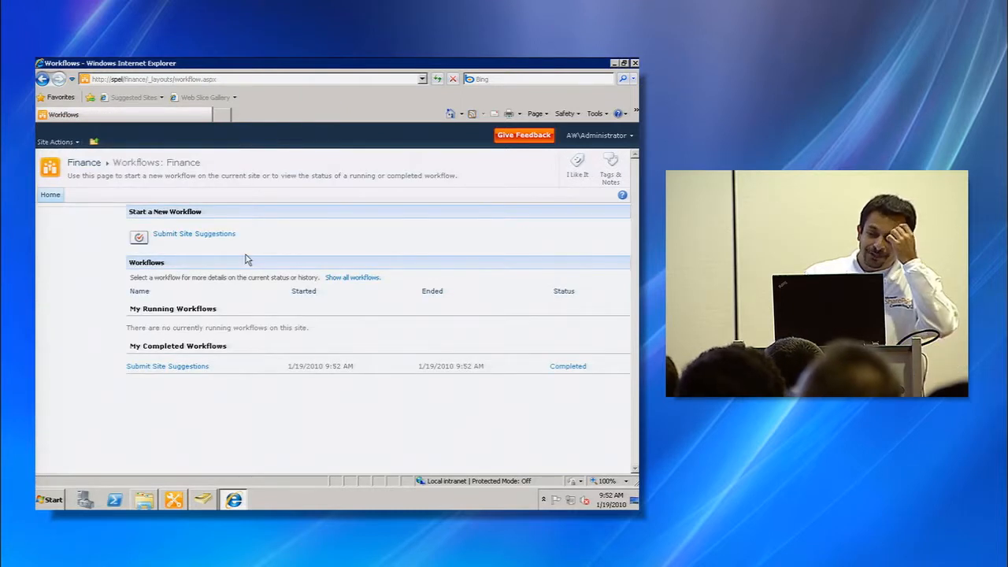
{"action": "left_click", "coordinate": [206, 238]}
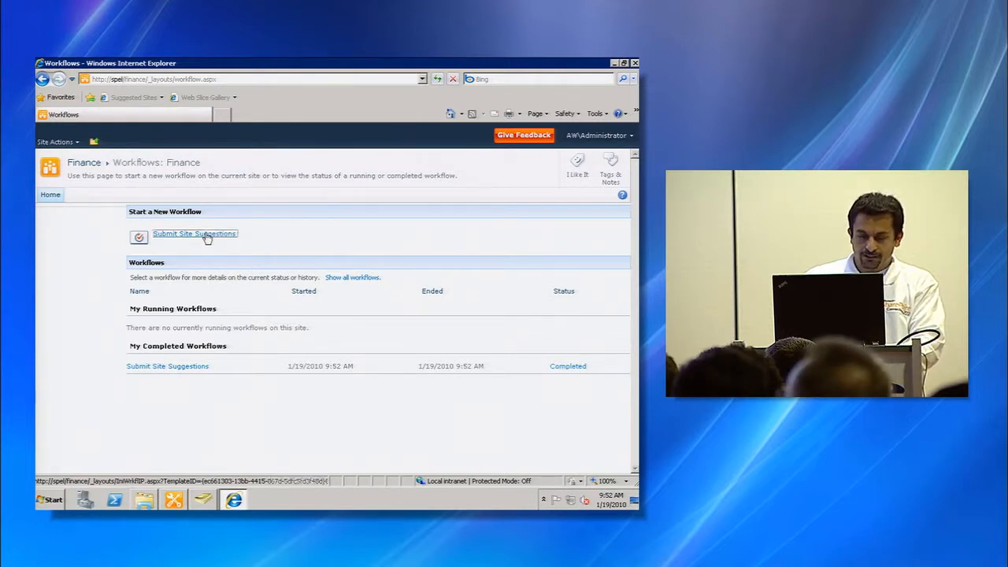
{"action": "left_click", "coordinate": [261, 80]}
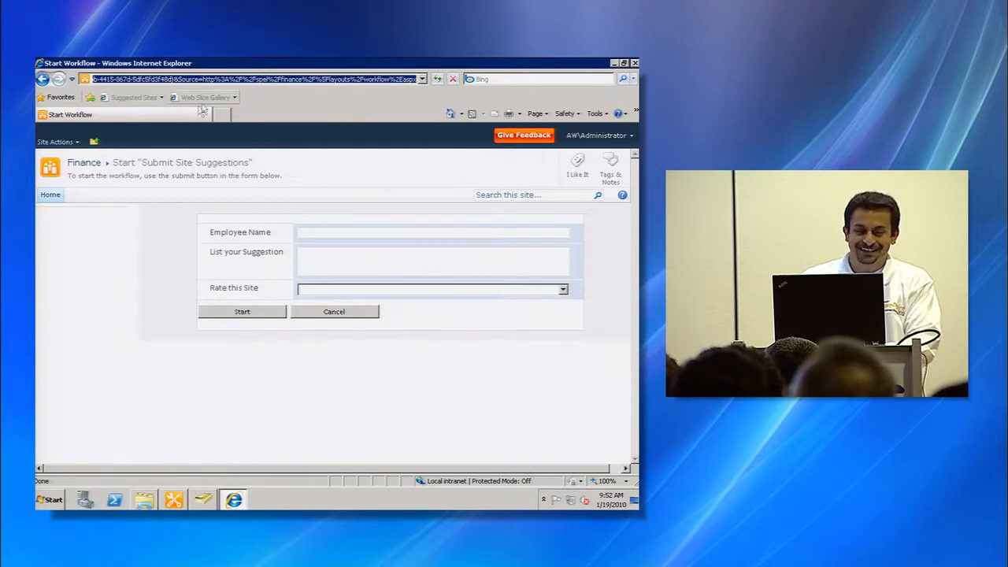
- Add the existing Links list as a web part to the Finance home page and save the page
{"action": "left_click", "coordinate": [84, 163]}
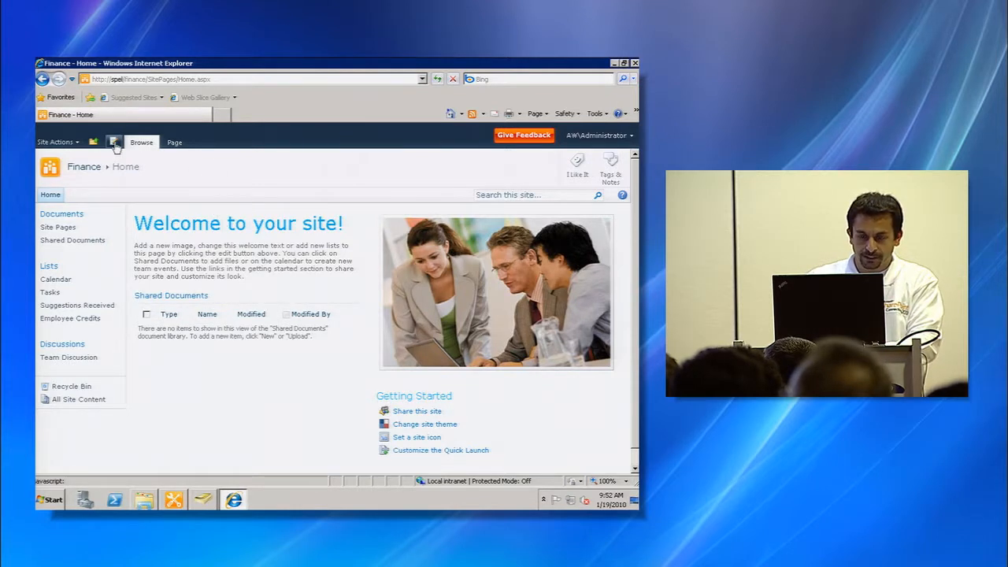
{"action": "left_click", "coordinate": [115, 143]}
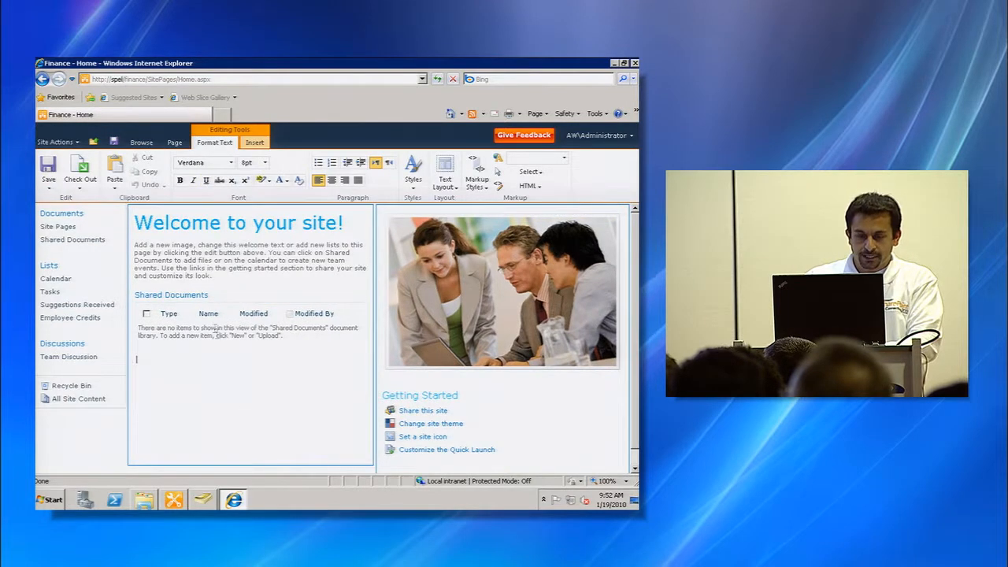
{"action": "left_click", "coordinate": [257, 143]}
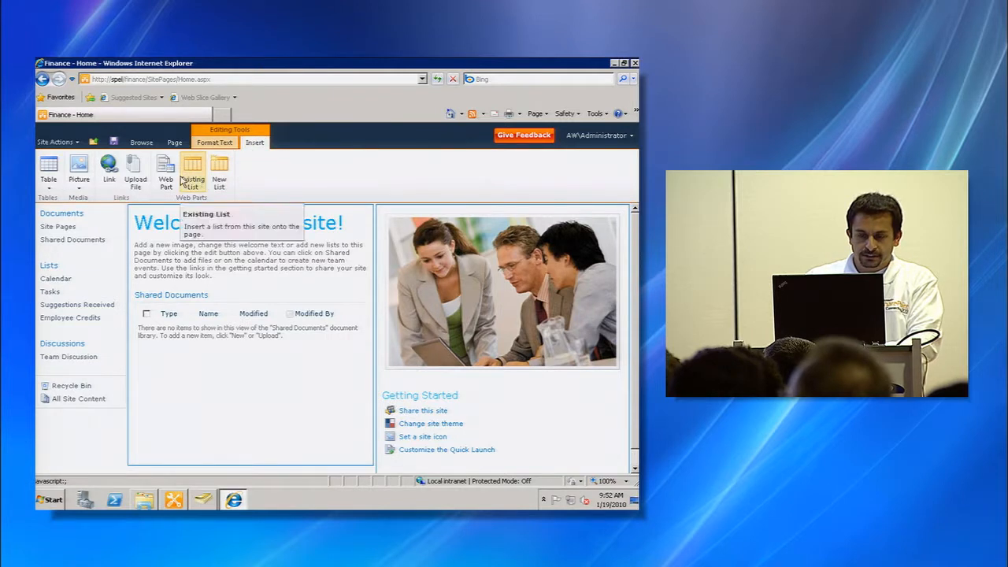
{"action": "left_click", "coordinate": [191, 183]}
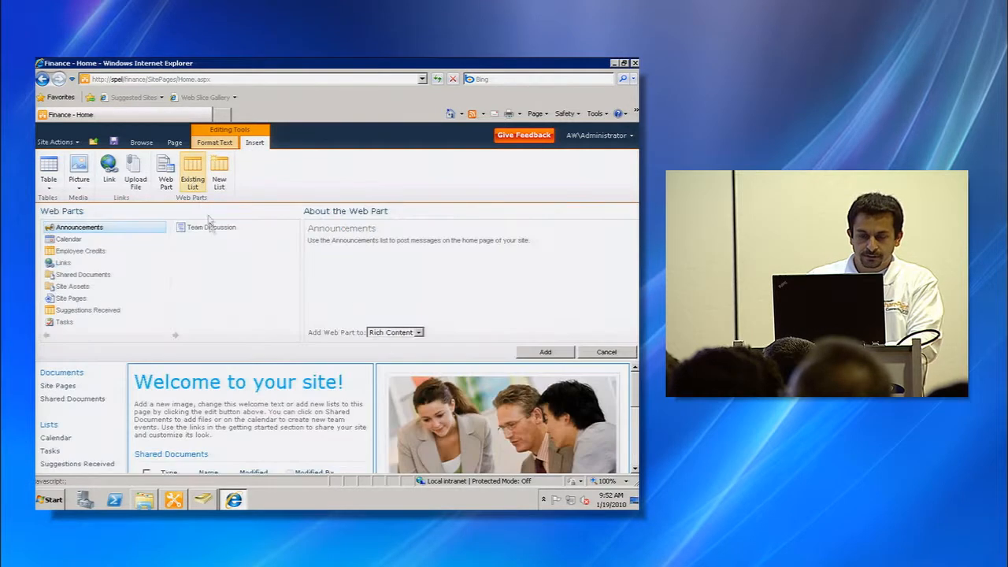
{"action": "left_click", "coordinate": [62, 263]}
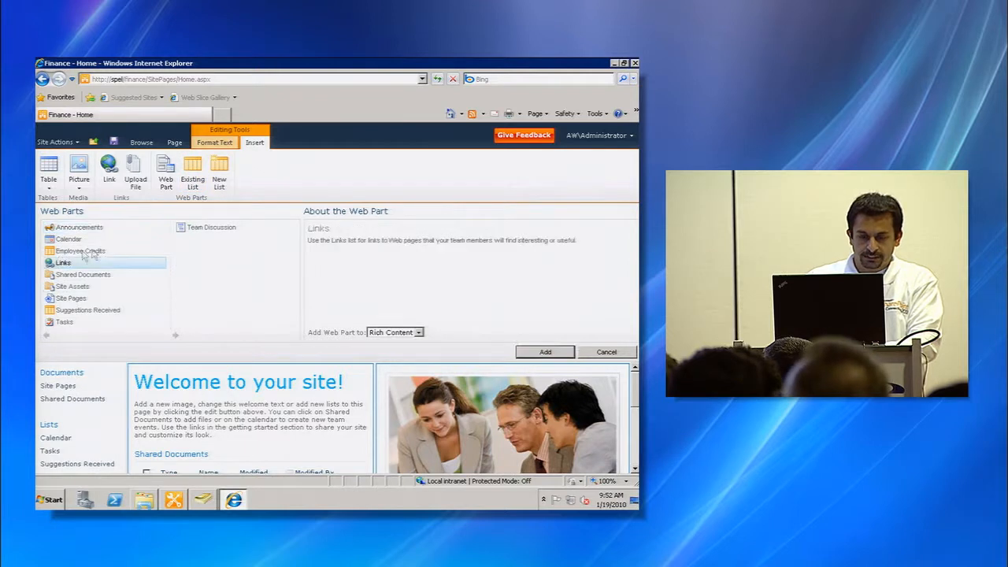
{"action": "left_click", "coordinate": [543, 352]}
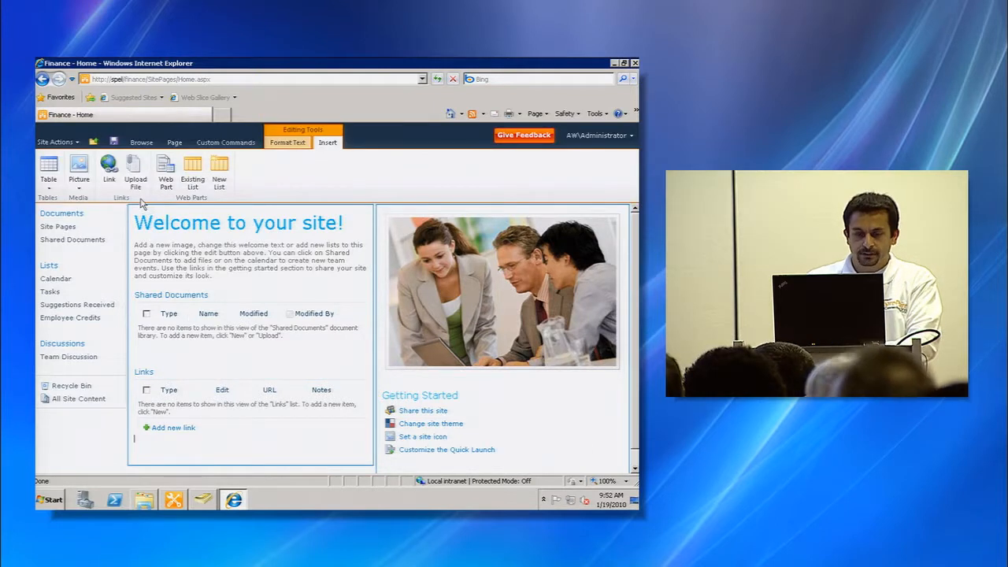
{"action": "left_click", "coordinate": [115, 143]}
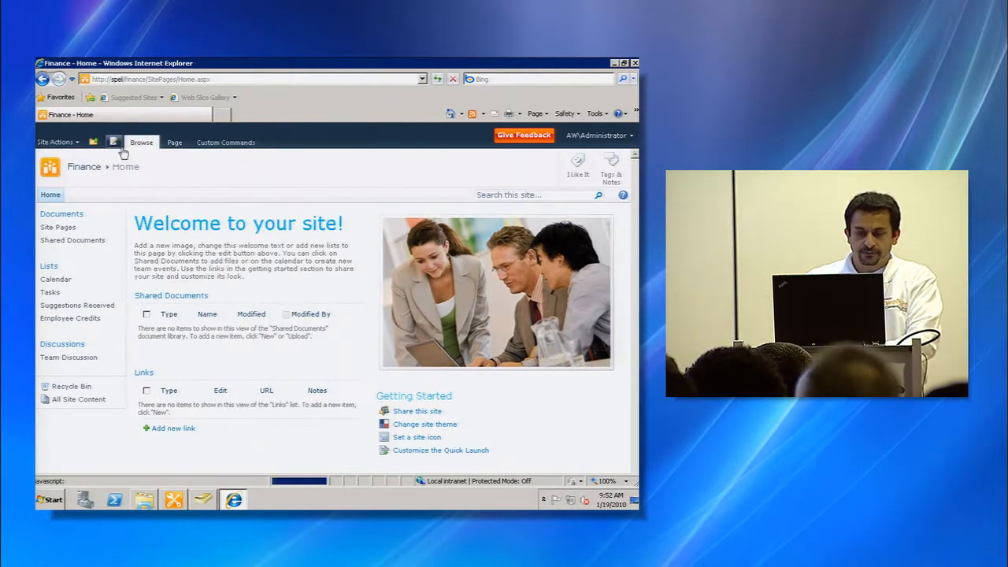
- Add a new link with the copied start-form address and description Submit Site Suggestions, then follow it to test
{"action": "left_click", "coordinate": [175, 430]}
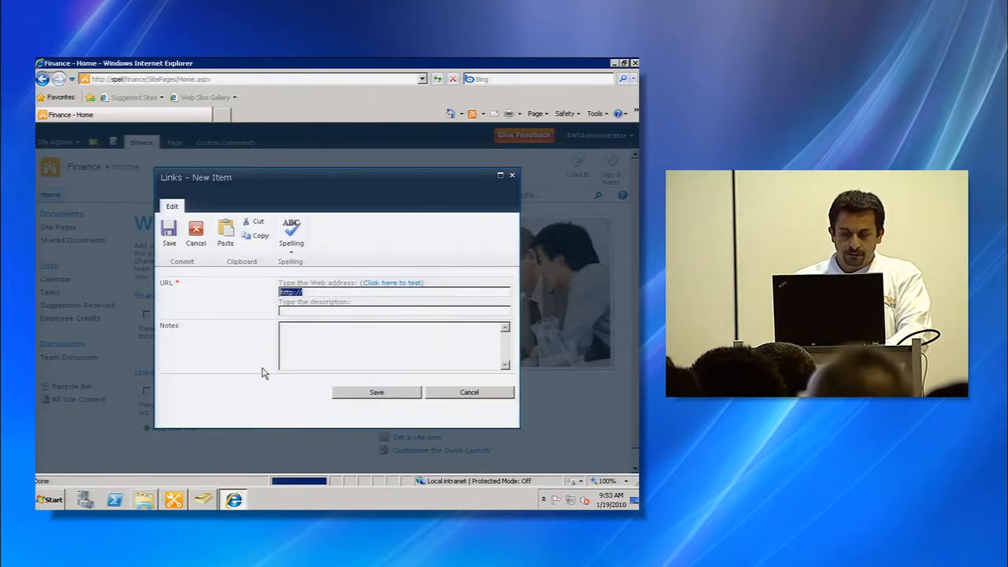
{"action": "key", "text": "ctrl+v"}
{"action": "type", "text": "Submit"}
{"action": "type", "text": " Site Work"}
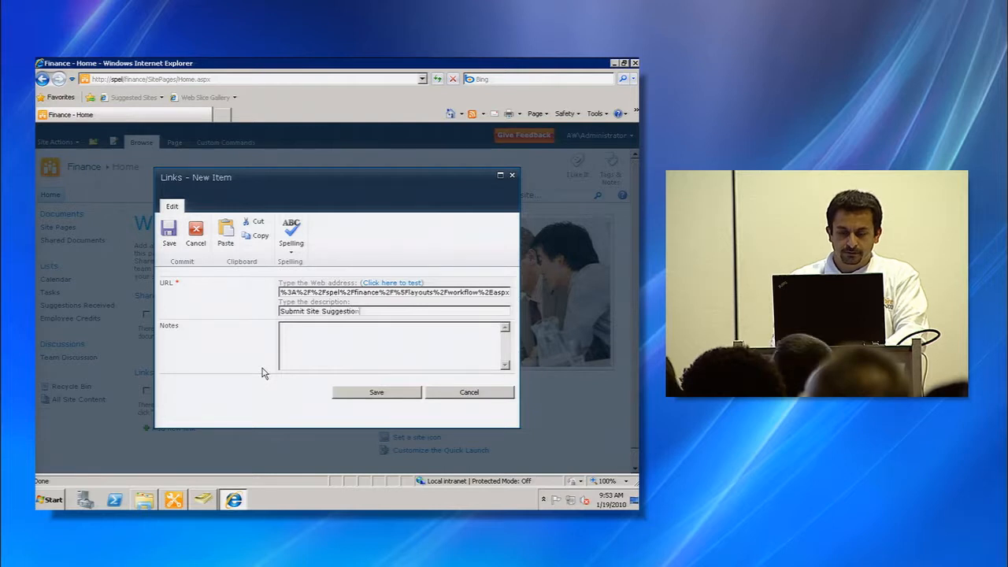
{"action": "left_click", "coordinate": [364, 395]}
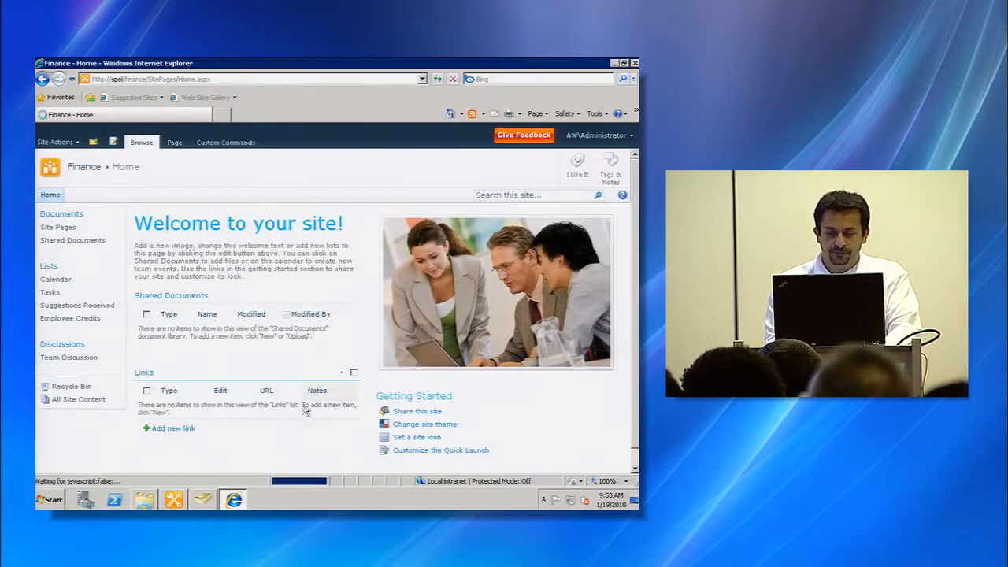
{"action": "left_click", "coordinate": [274, 410]}
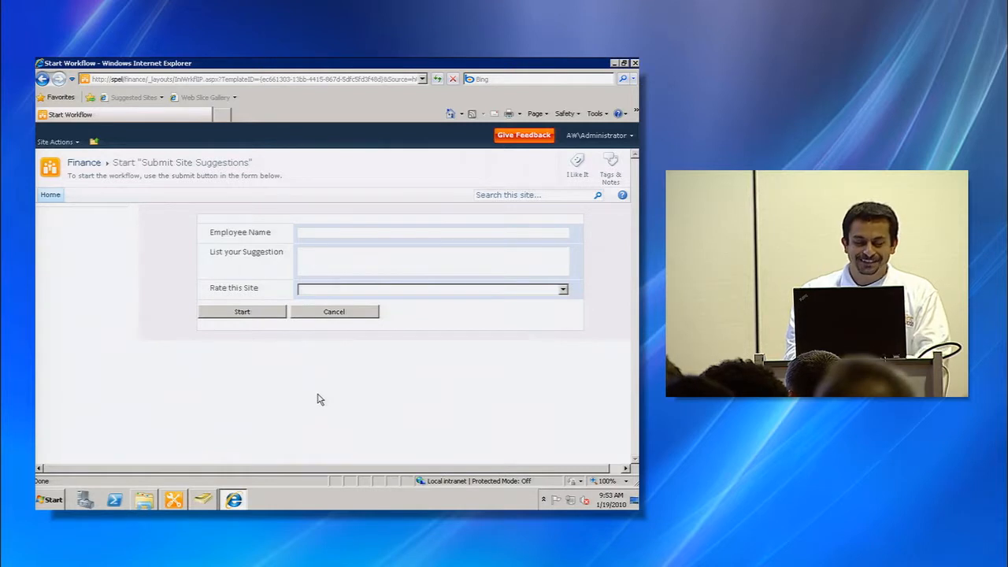
- Switch to SharePoint Designer and open the workflow's Submit Site Suggestions.xsn initiation form for editing in InfoPath
{"action": "key", "text": "alt+Tab"}
{"action": "key", "text": "Return"}
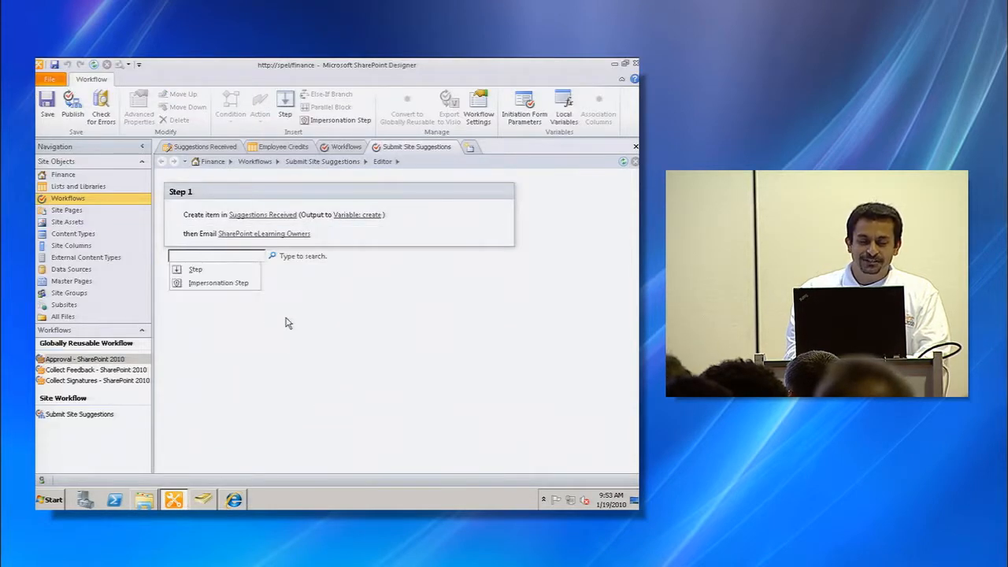
{"action": "key", "text": "Escape"}
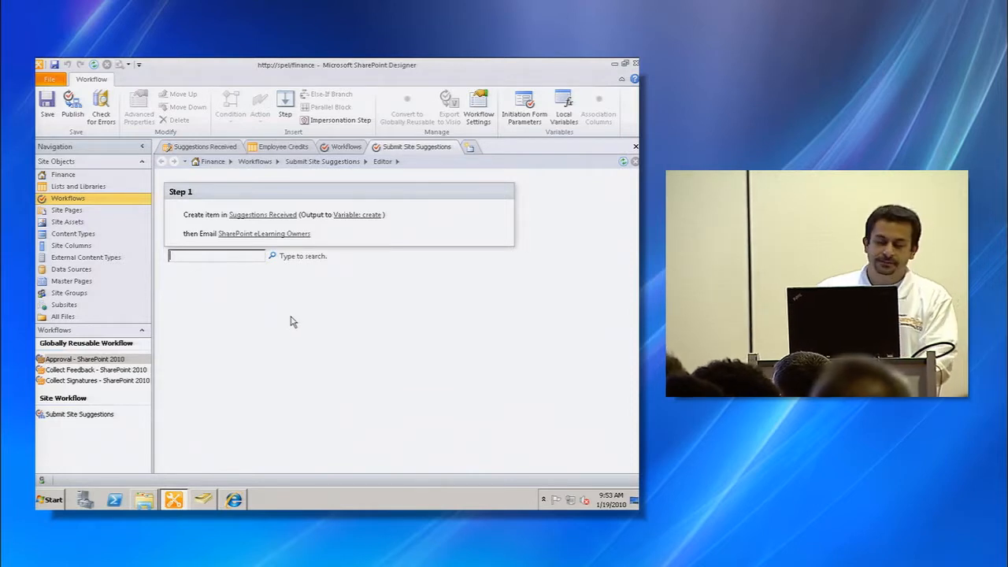
{"action": "left_click", "coordinate": [314, 162]}
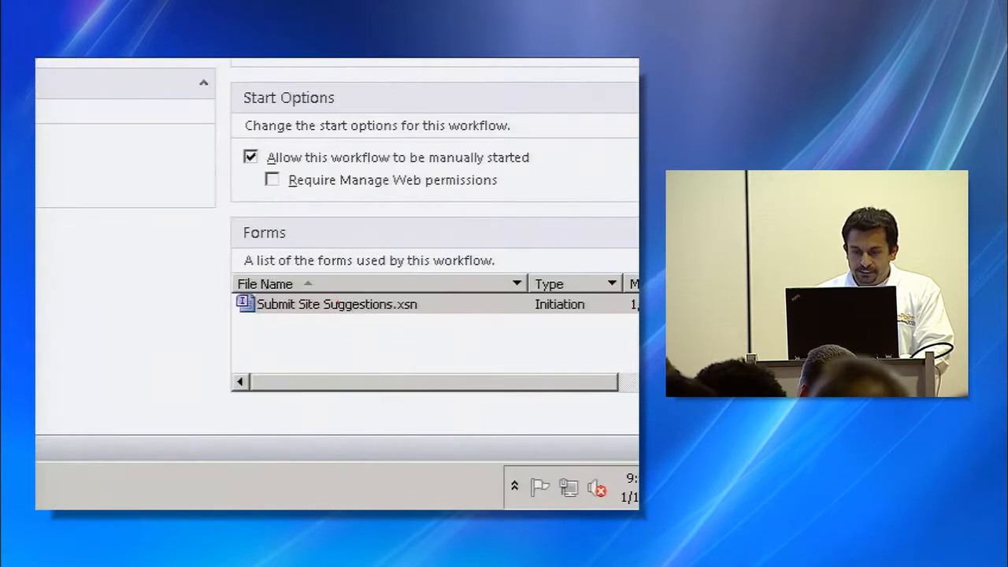
{"action": "double_click", "coordinate": [410, 305]}
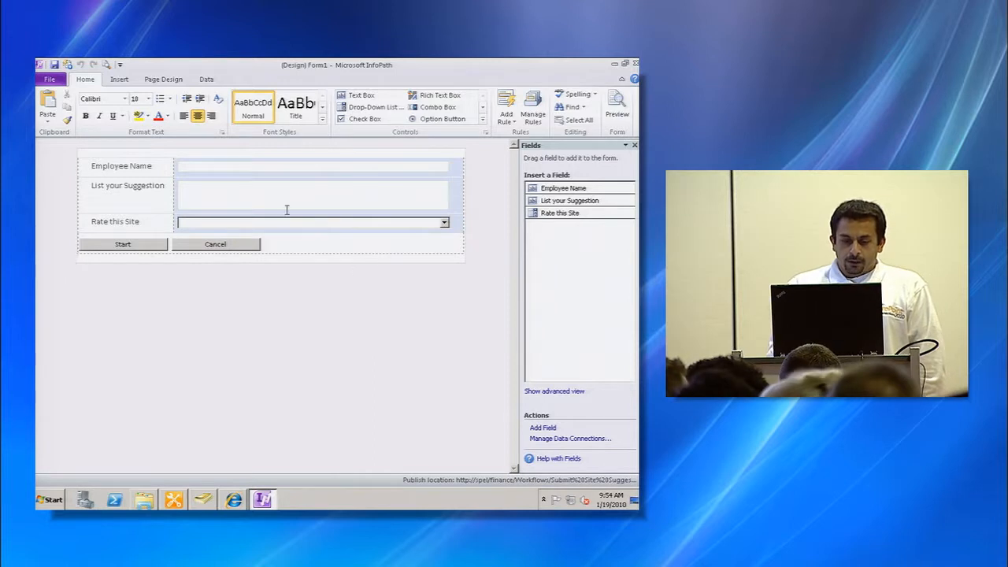
- Change the Start button's label to Submit
{"action": "left_click", "coordinate": [138, 249]}
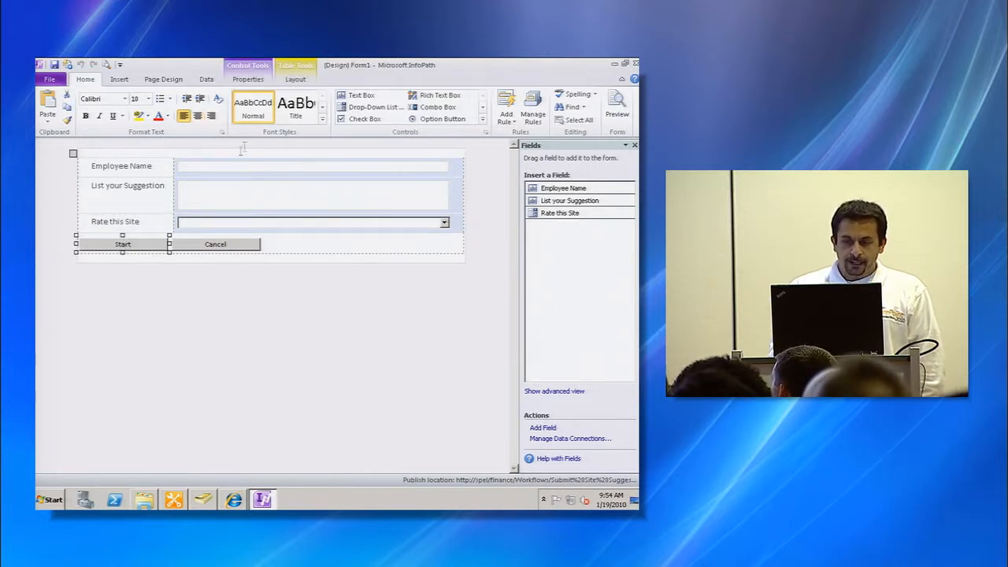
{"action": "left_click", "coordinate": [246, 81]}
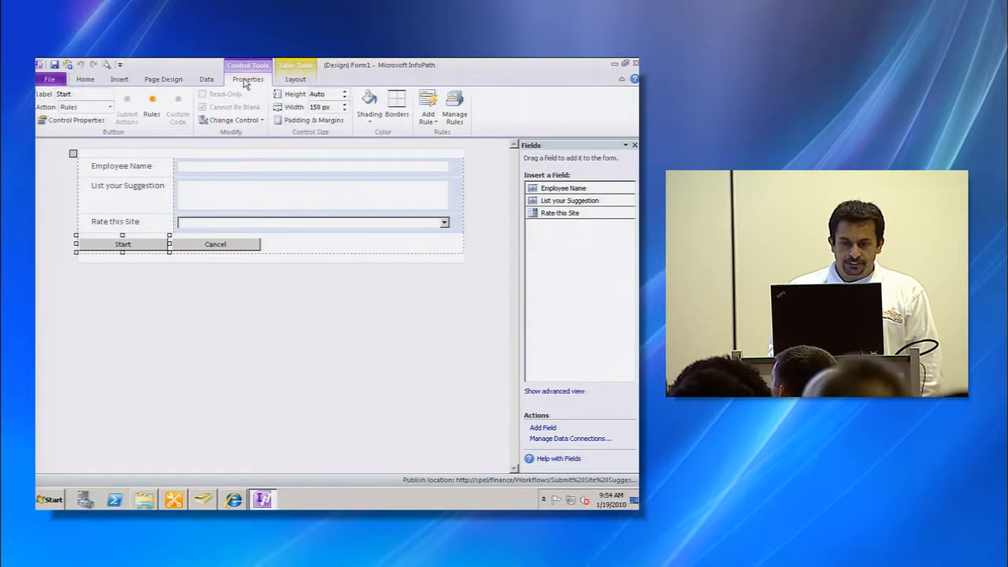
{"action": "left_click", "coordinate": [77, 94]}
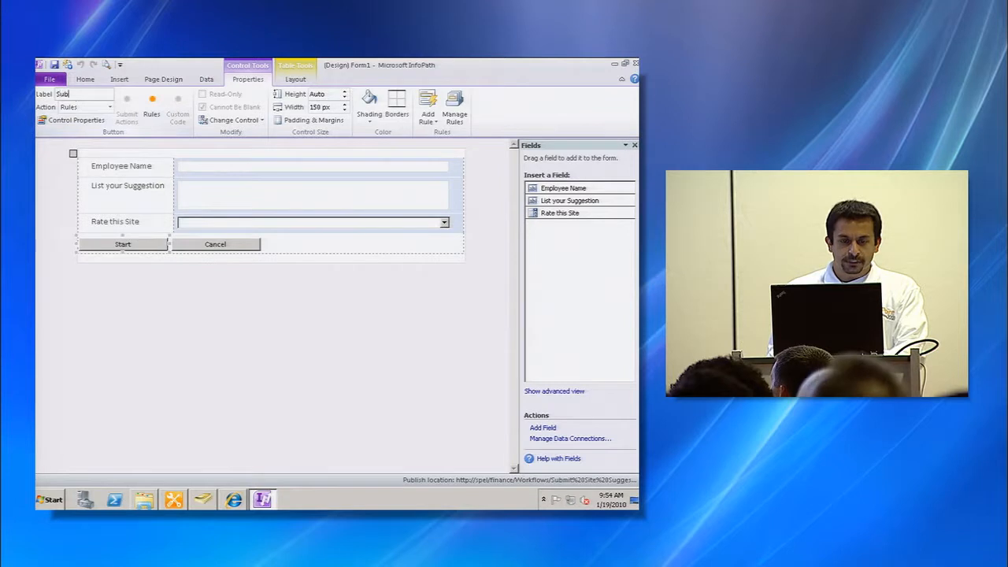
{"action": "key", "text": "Return"}
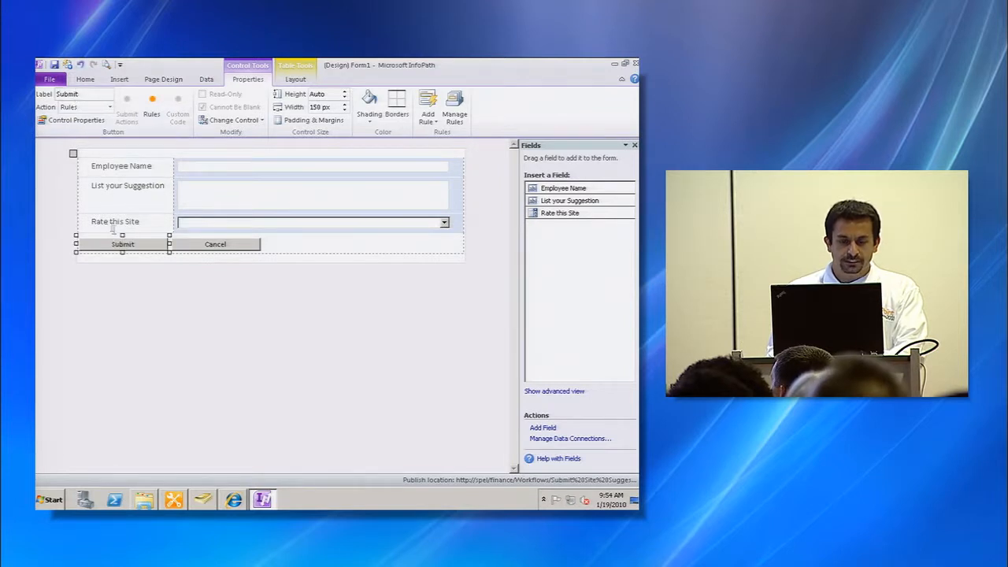
- Make the Employee Name, List your Suggestion and Rate this Site labels bold
{"action": "left_click", "coordinate": [89, 165]}
{"action": "left_click_drag", "start_coordinate": [93, 166], "coordinate": [154, 222]}
{"action": "left_click", "coordinate": [85, 116]}
{"action": "left_click", "coordinate": [109, 150]}
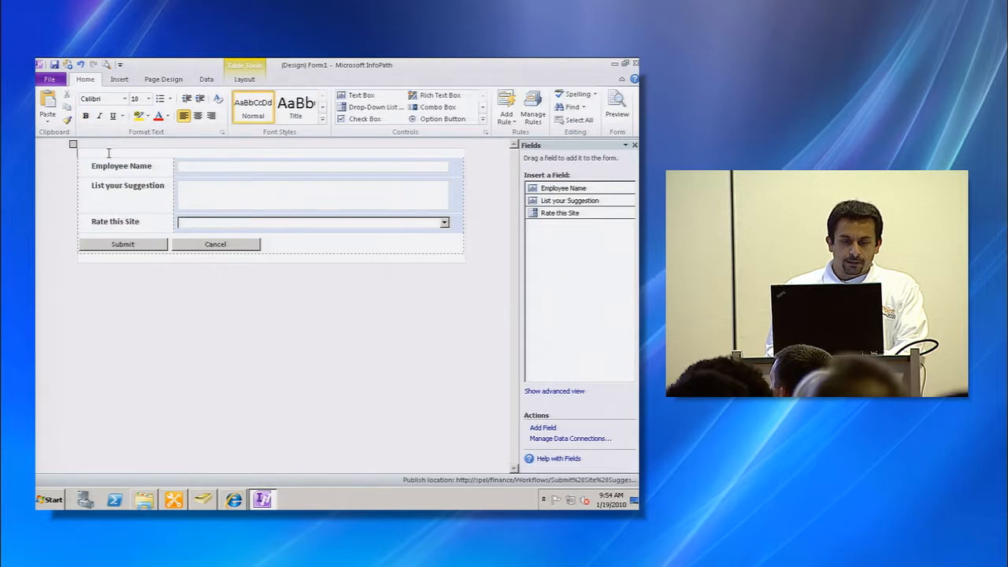
- Insert the Adventure Works picture from the Documents library at the top of the form
{"action": "left_click", "coordinate": [121, 79]}
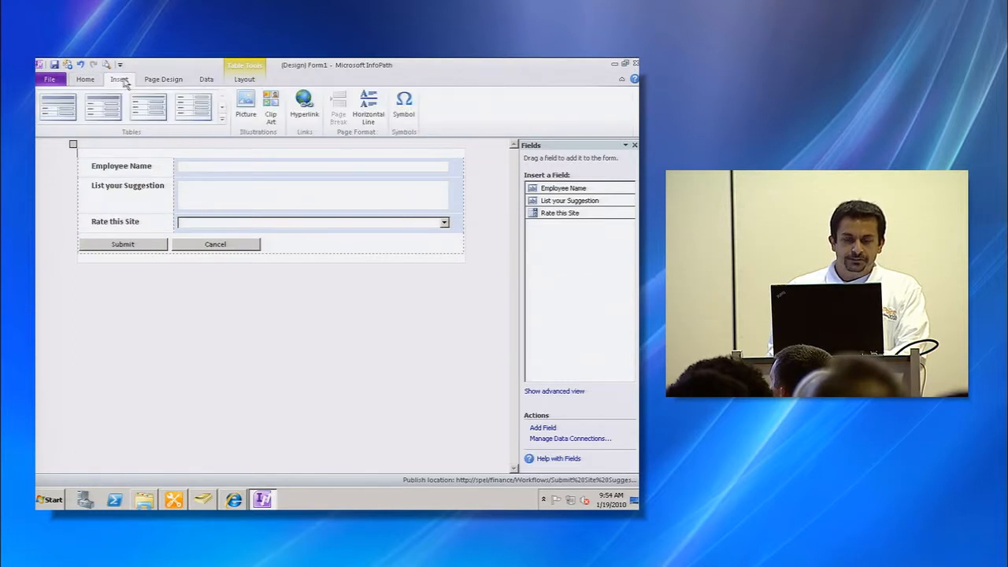
{"action": "left_click", "coordinate": [243, 115]}
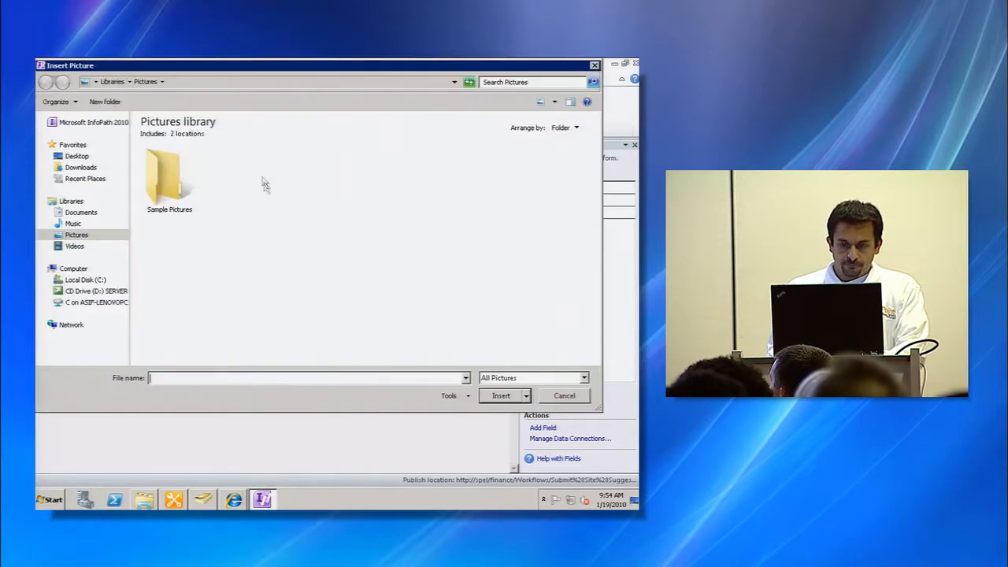
{"action": "left_click", "coordinate": [79, 213]}
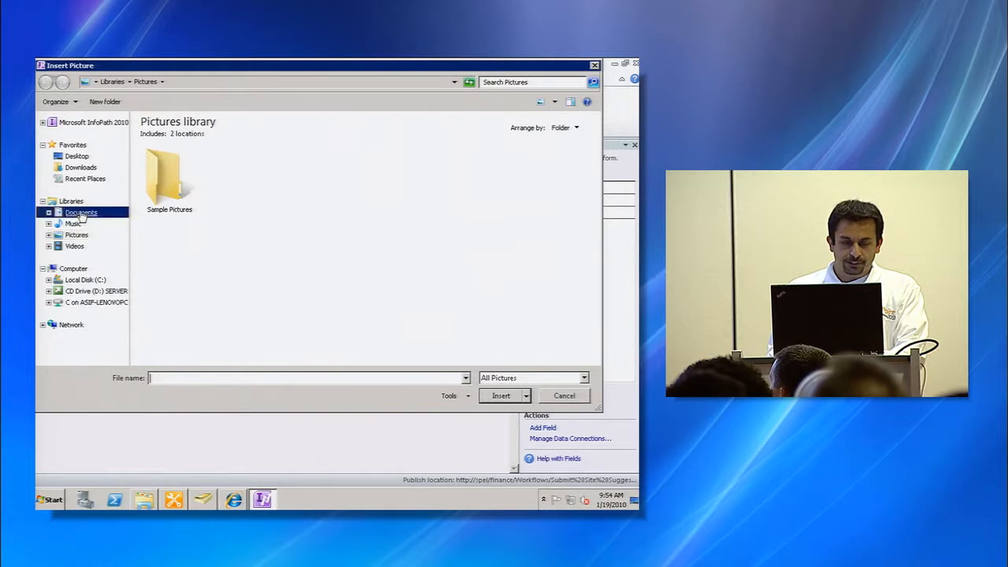
{"action": "left_click", "coordinate": [180, 250]}
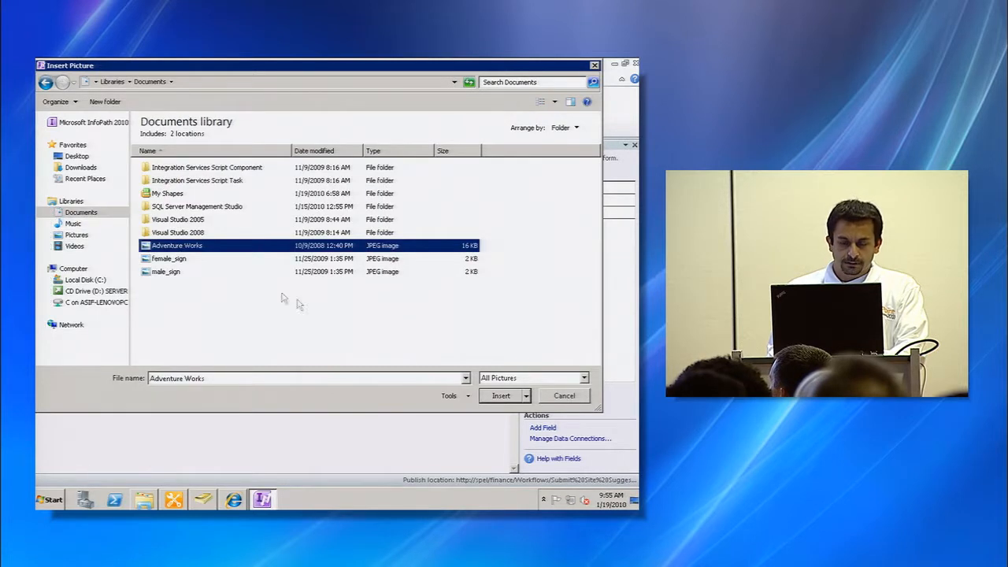
{"action": "left_click", "coordinate": [503, 395]}
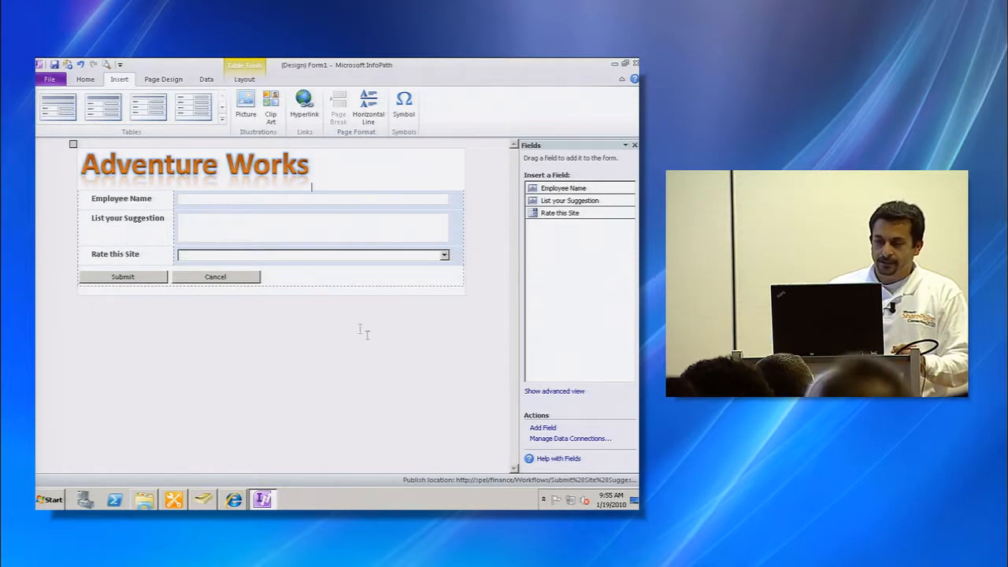
- Save the form template as Template in the Documents library
{"action": "left_click", "coordinate": [67, 64]}
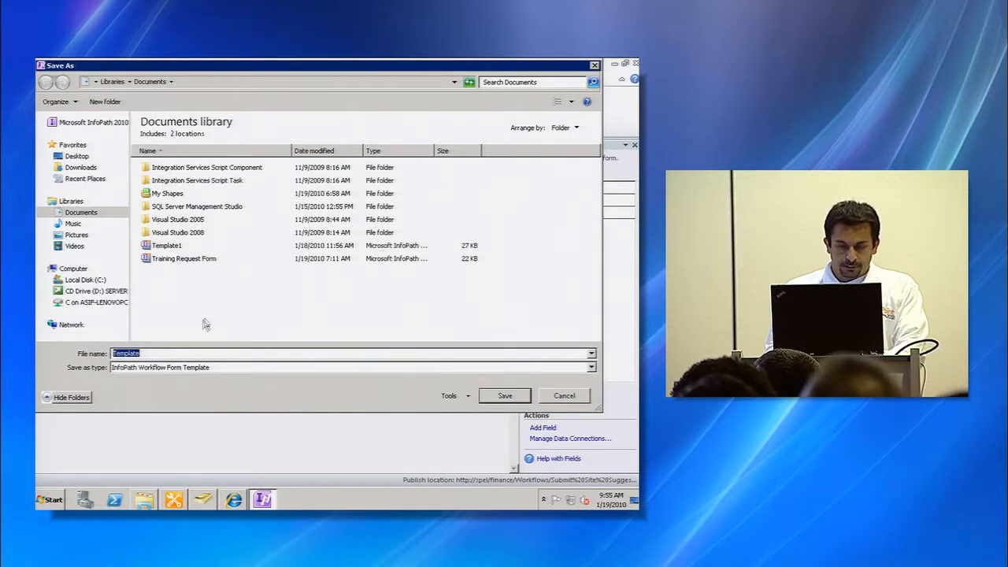
{"action": "left_click", "coordinate": [169, 355]}
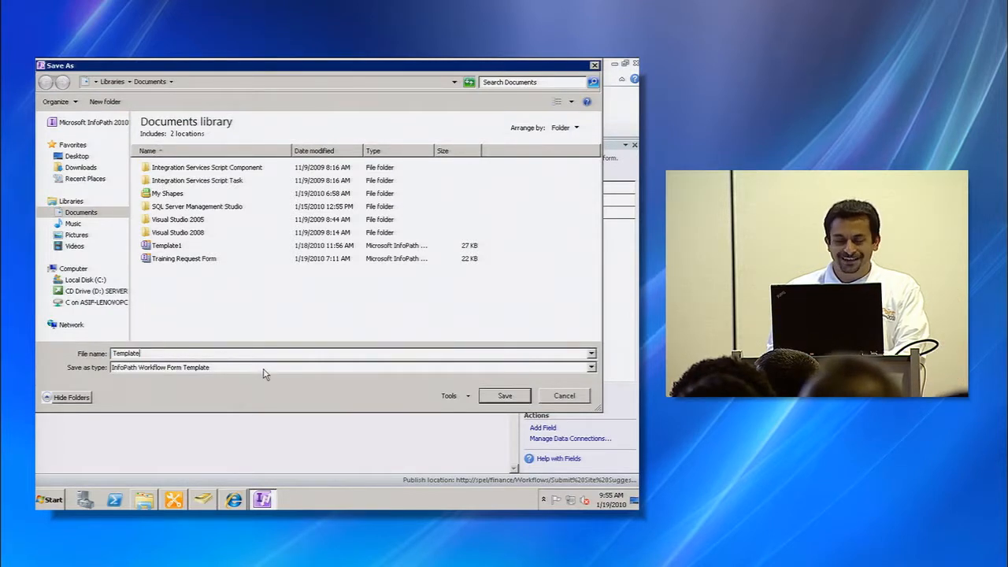
{"action": "left_click", "coordinate": [501, 396]}
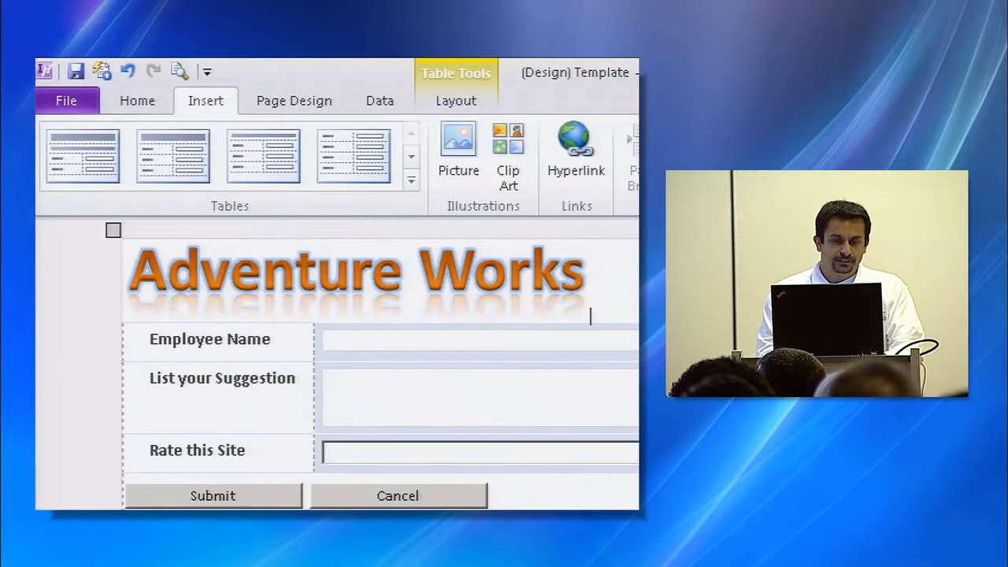
- Quick Publish the form template to the workflow and return to Internet Explorer
{"action": "left_click", "coordinate": [55, 75]}
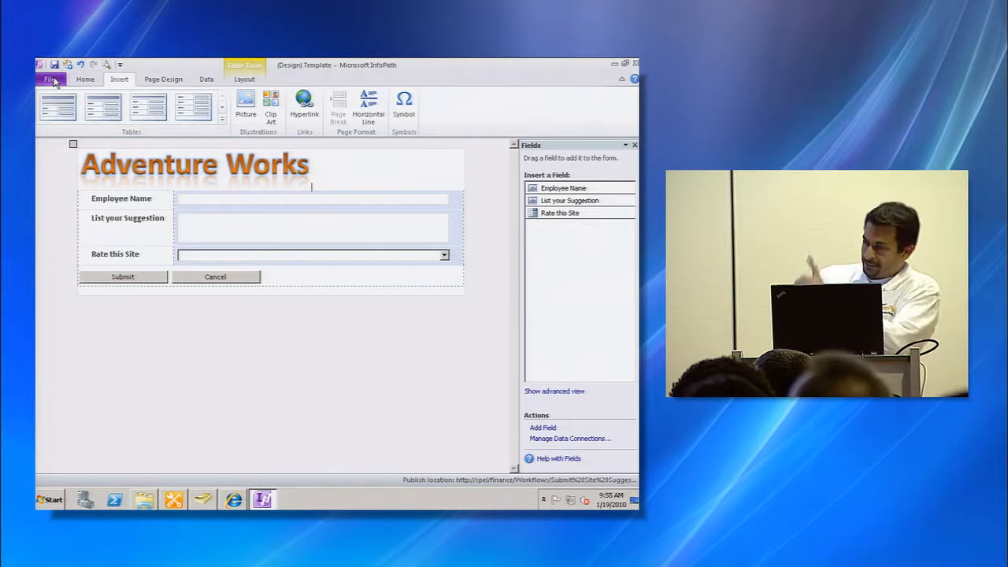
{"action": "left_click", "coordinate": [51, 80]}
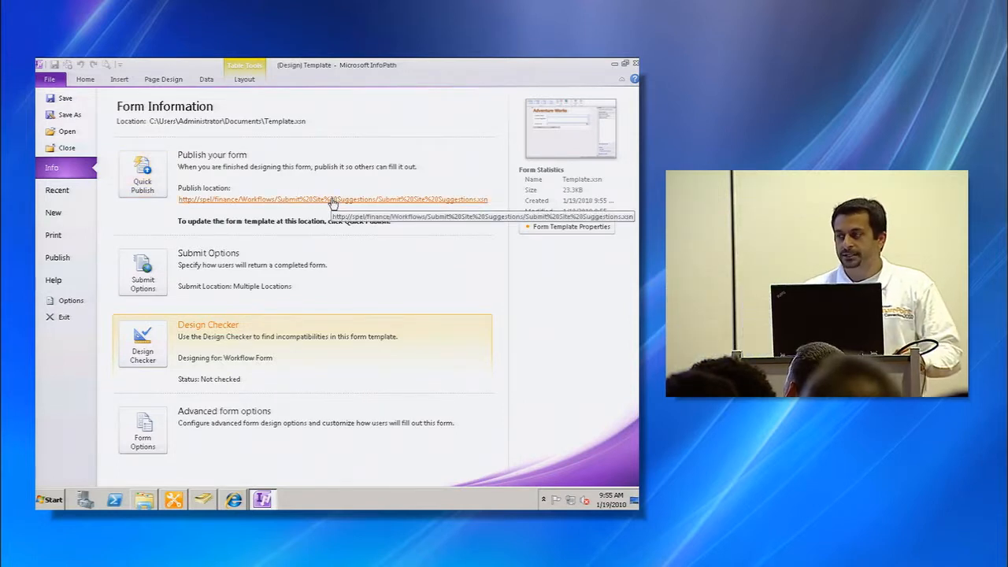
{"action": "left_click", "coordinate": [142, 171]}
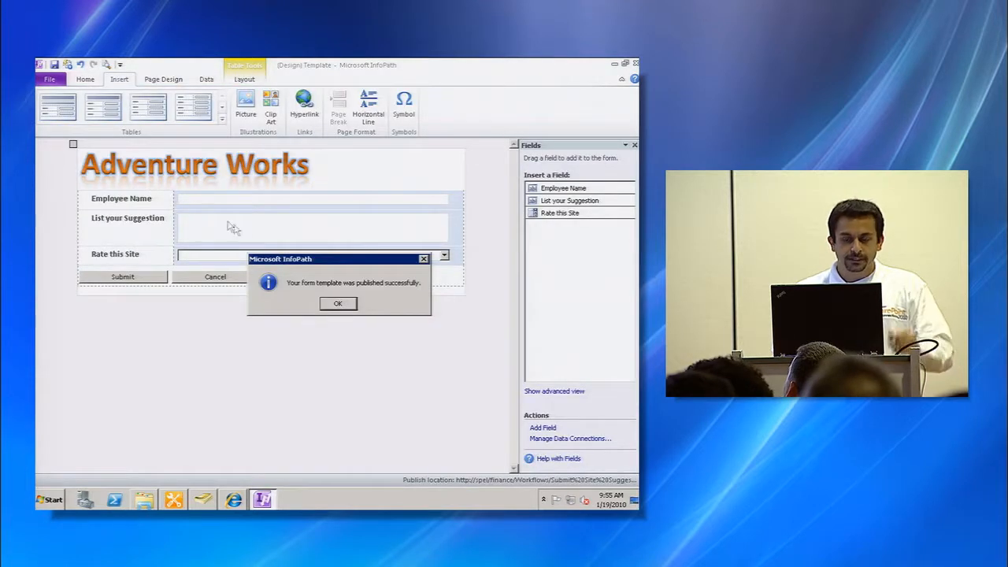
{"action": "left_click", "coordinate": [339, 305]}
{"action": "key", "text": "alt+Tab"}
{"action": "key", "text": "alt+Tab"}
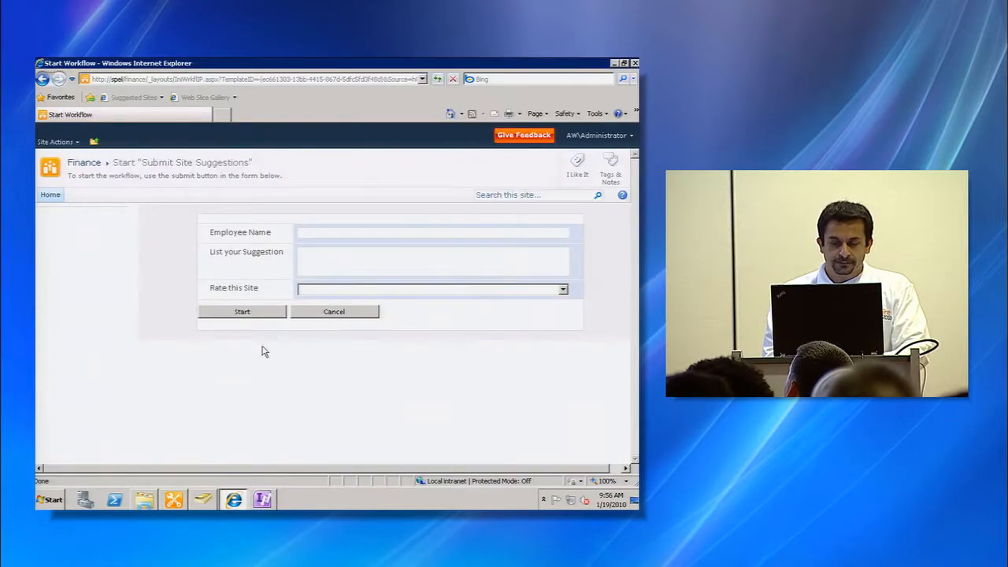
- Start the Submit Site Suggestions workflow from the home-page link, entering an employee name, suggestion 'Good, but can be better' and rating Functional
{"action": "left_click", "coordinate": [92, 164]}
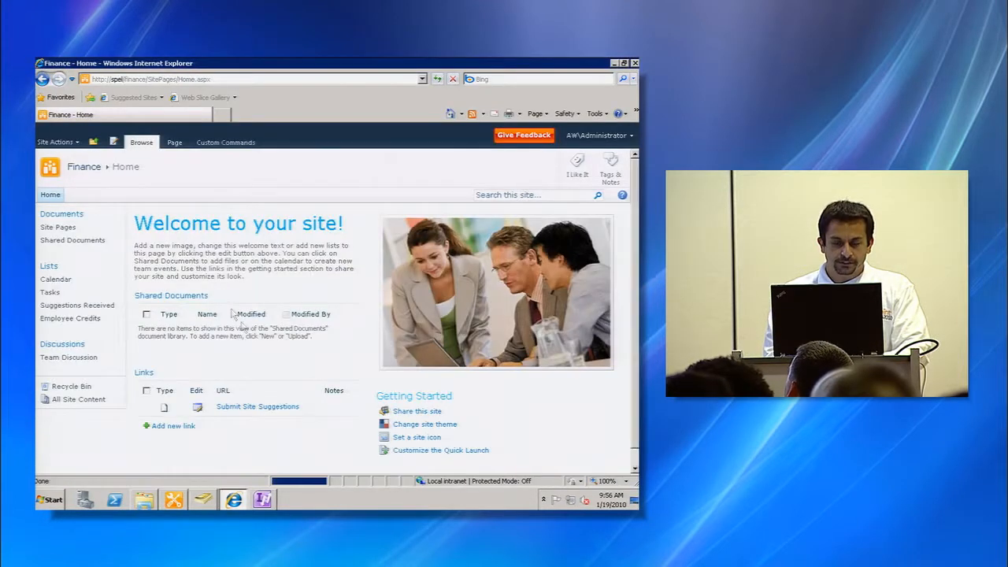
{"action": "left_click", "coordinate": [256, 409]}
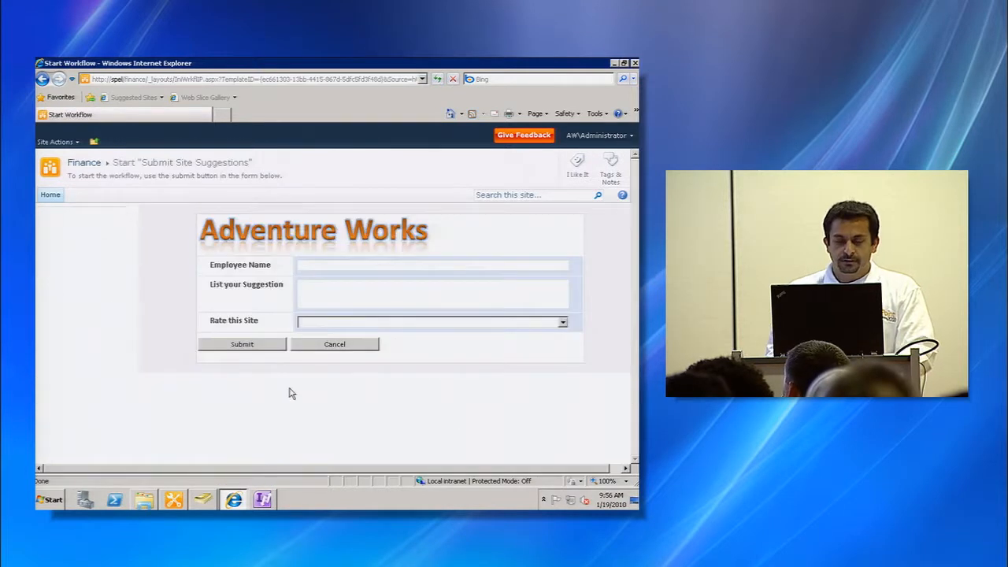
{"action": "left_click", "coordinate": [372, 267]}
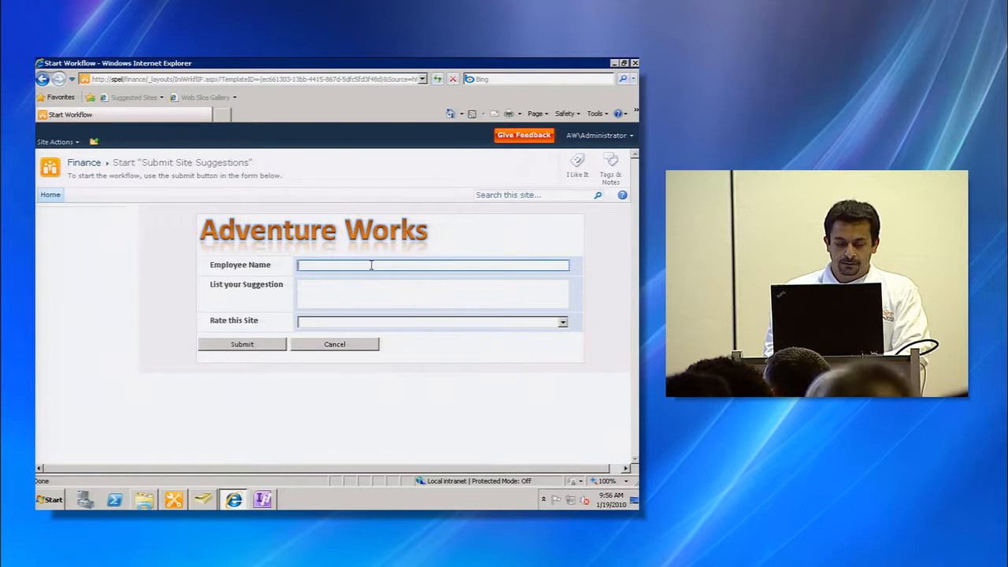
{"action": "type", "text": "Tom"}
{"action": "key", "text": "Tab"}
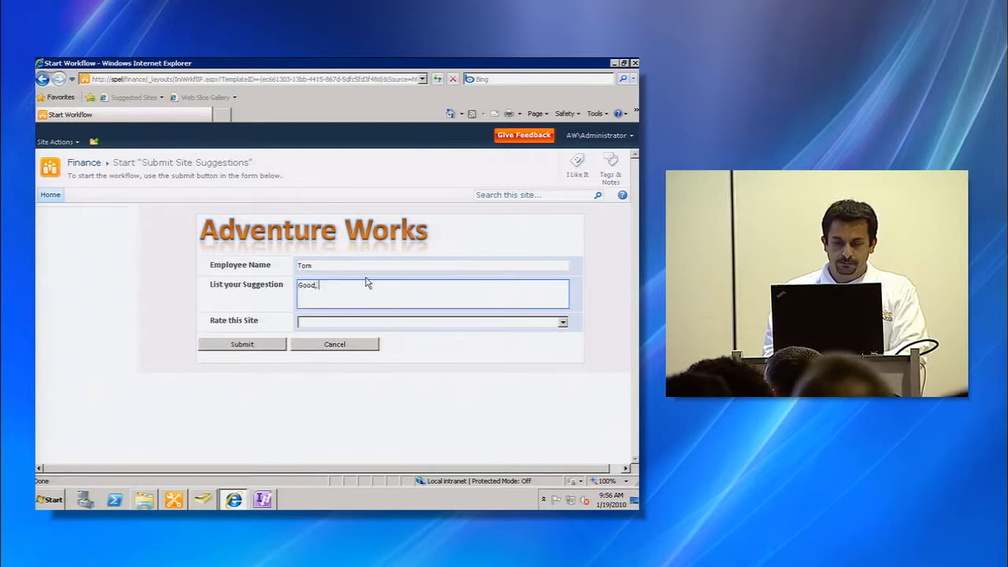
{"action": "type", "text": "Good, but can be better"}
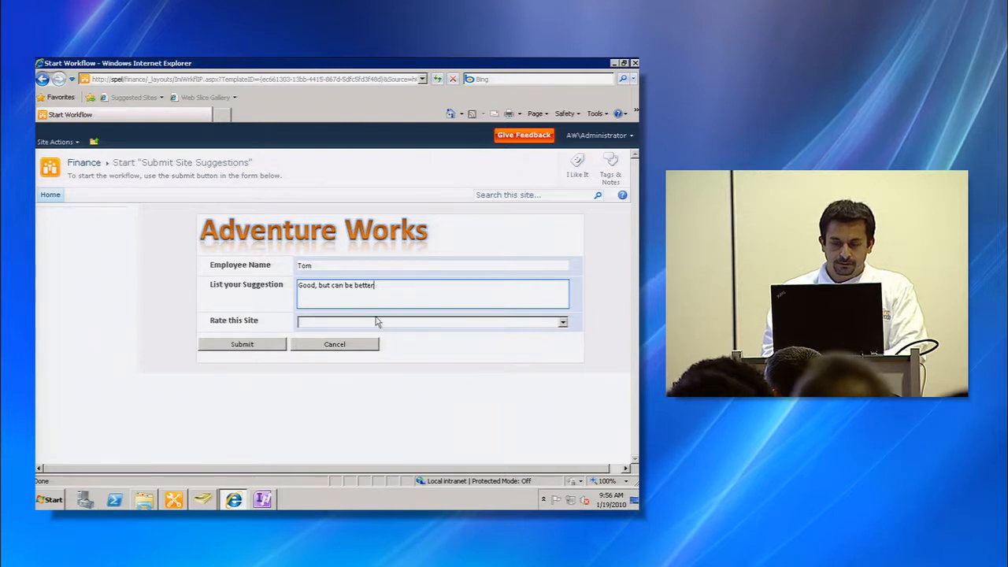
{"action": "left_click", "coordinate": [377, 321]}
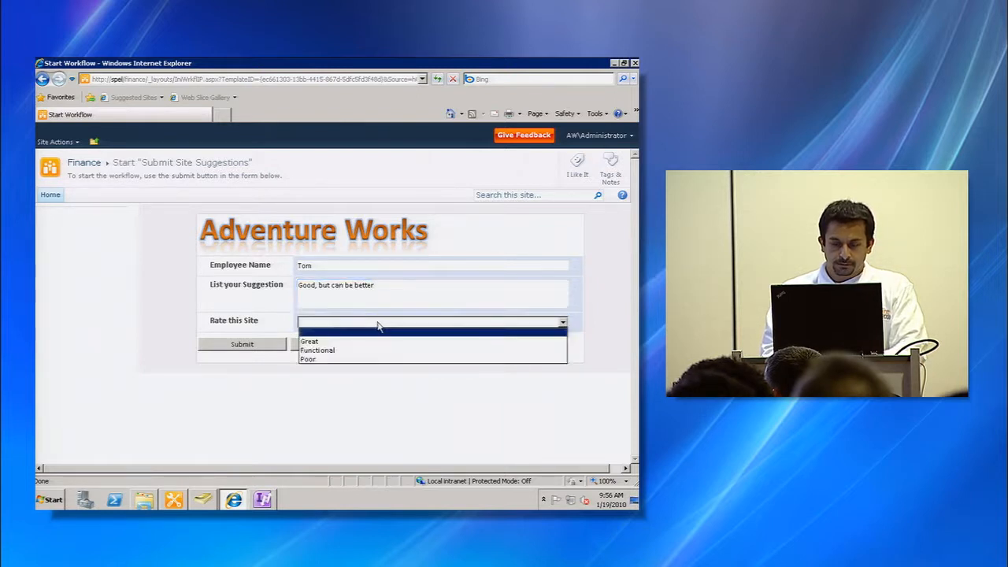
{"action": "left_click", "coordinate": [381, 350]}
{"action": "left_click", "coordinate": [247, 344]}
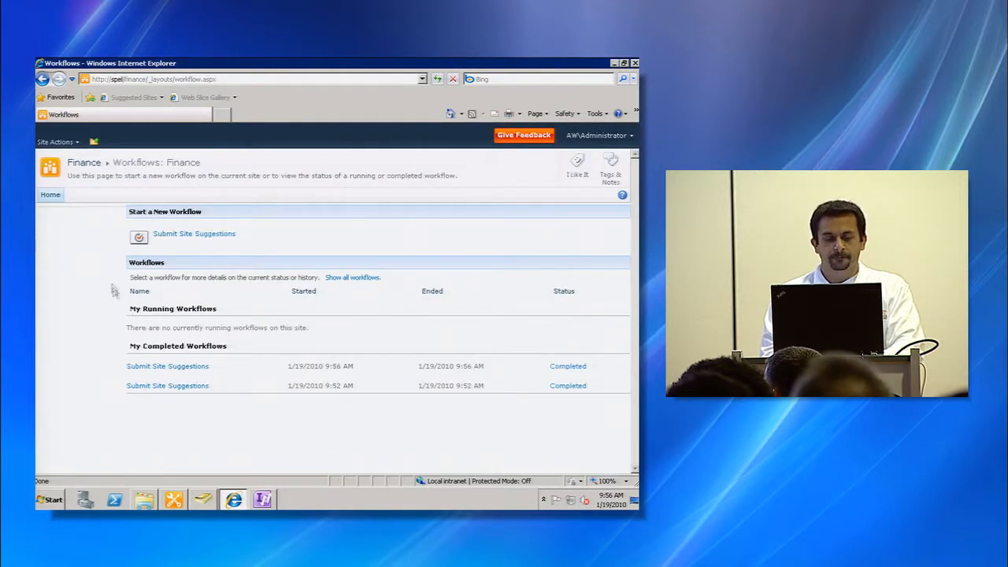
- Add a 'Past Suggestions' text line below the form table in the InfoPath template
{"action": "left_click", "coordinate": [202, 236]}
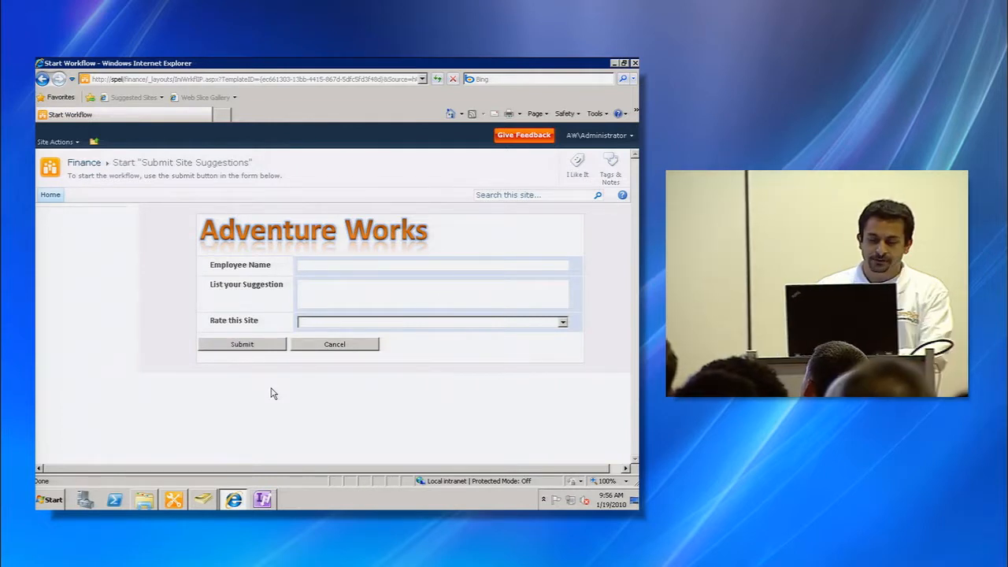
{"action": "key", "text": "alt+Tab"}
{"action": "key", "text": "alt+Tab"}
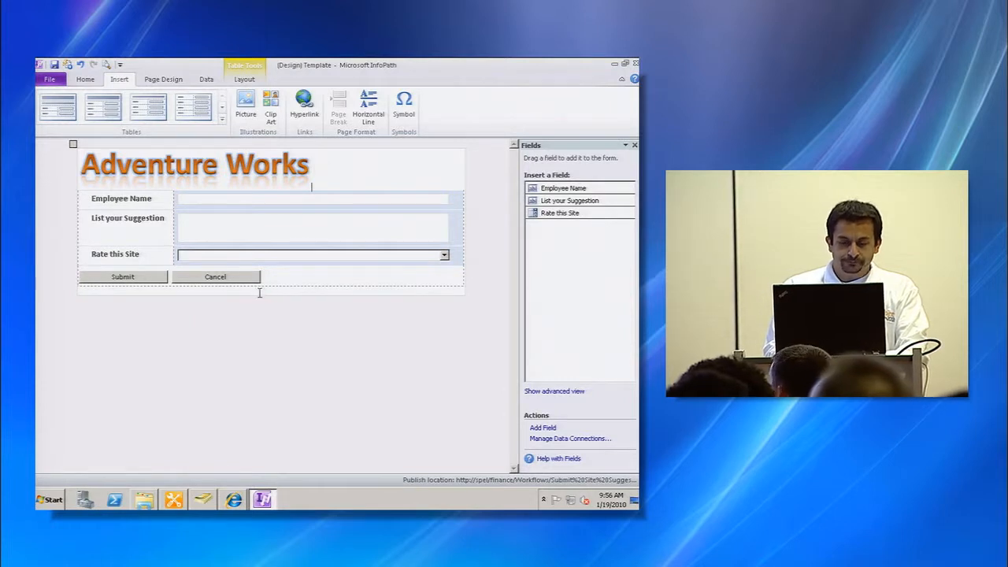
{"action": "key", "text": "Return"}
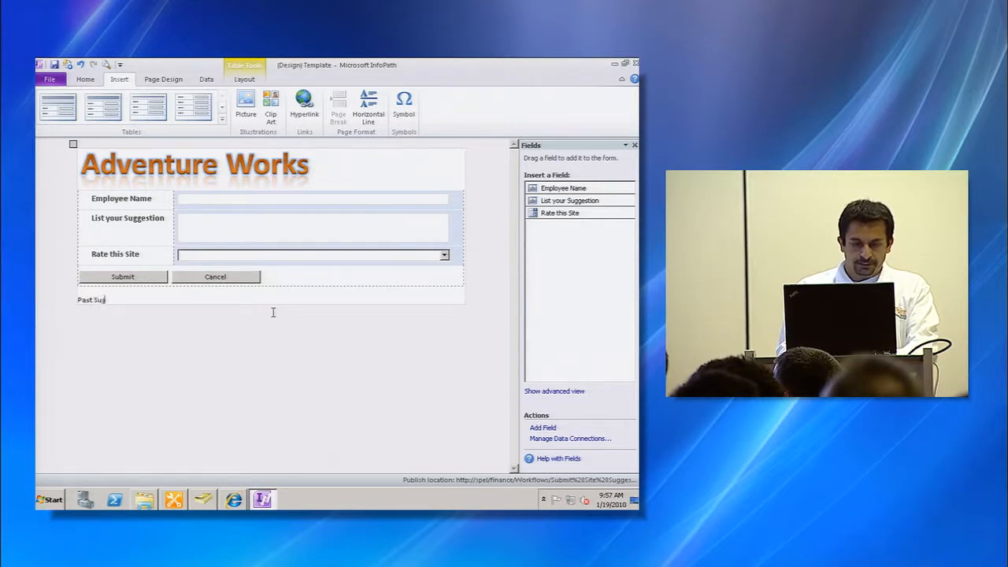
{"action": "type", "text": "Past Suggestions"}
{"action": "key", "text": "Return"}
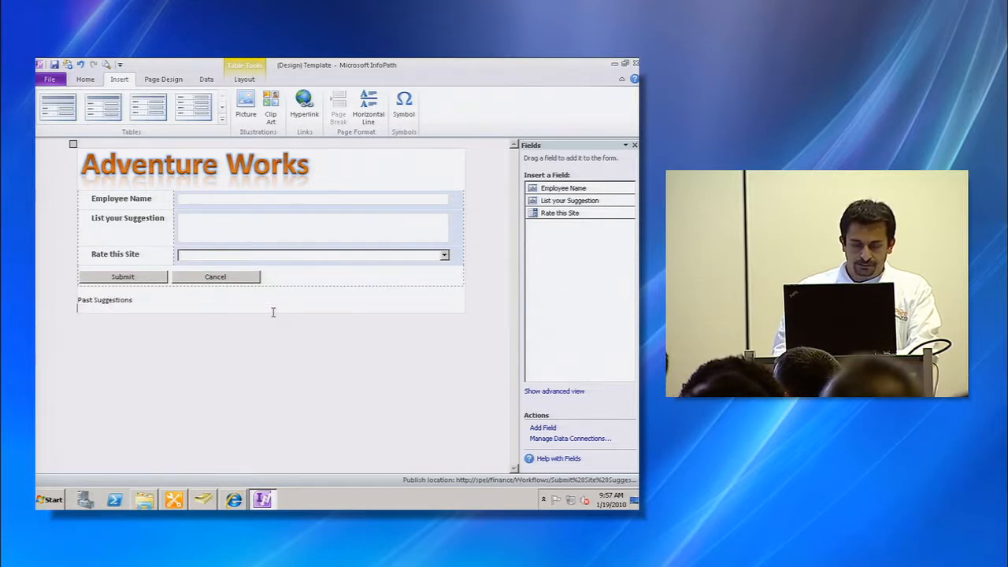
- Format the Past Suggestions text as bold, 14 pt and blue
{"action": "key", "text": "shift+Up"}
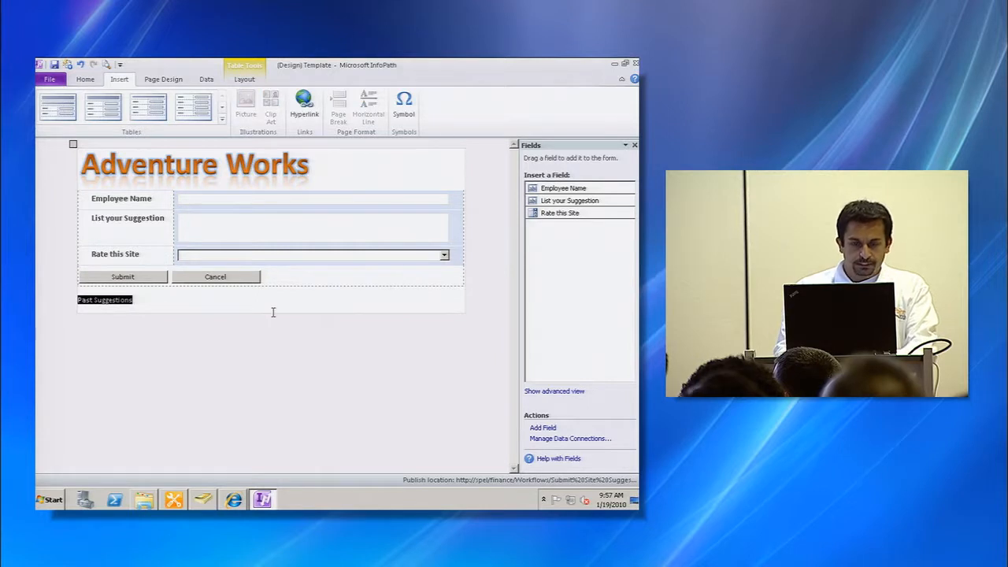
{"action": "left_click", "coordinate": [85, 79]}
{"action": "left_click", "coordinate": [87, 115]}
{"action": "left_click", "coordinate": [146, 99]}
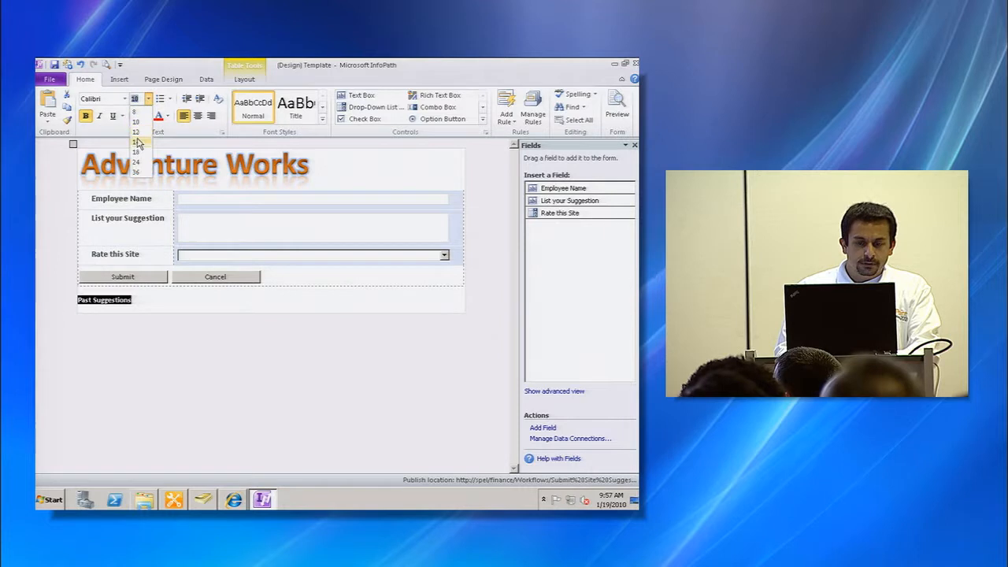
{"action": "left_click", "coordinate": [139, 142]}
{"action": "left_click", "coordinate": [167, 117]}
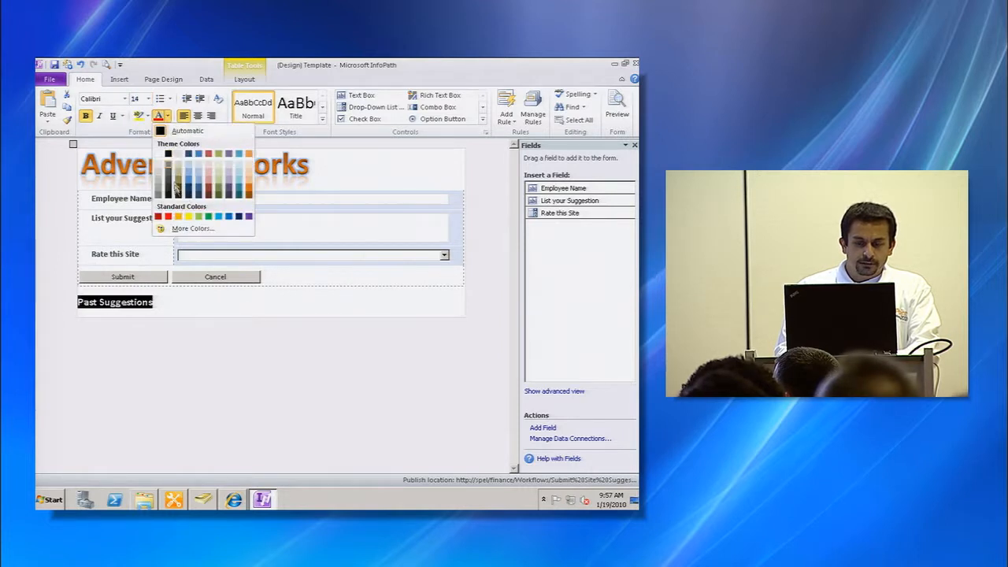
{"action": "left_click", "coordinate": [229, 218]}
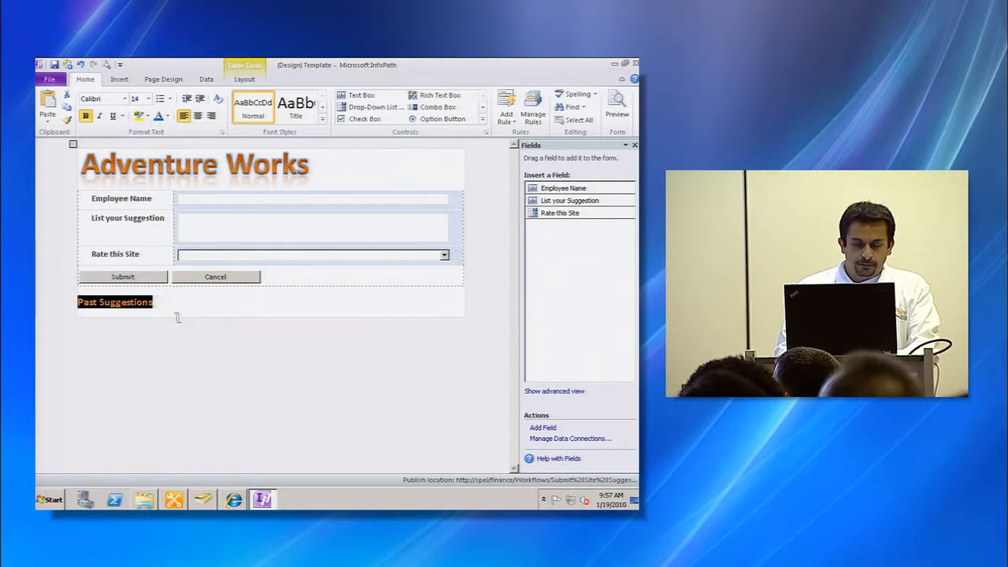
{"action": "left_click", "coordinate": [175, 315]}
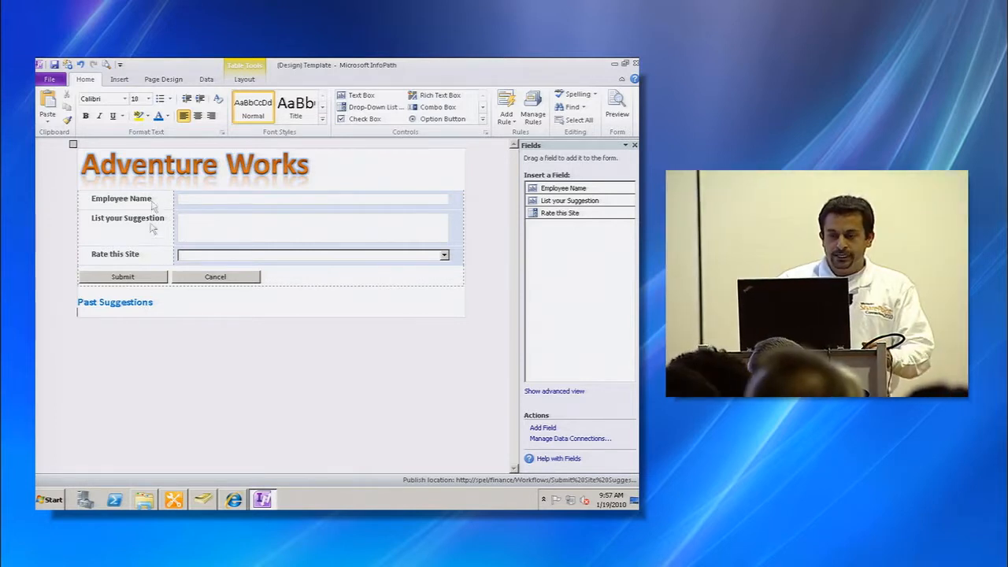
{"action": "left_click", "coordinate": [207, 81]}
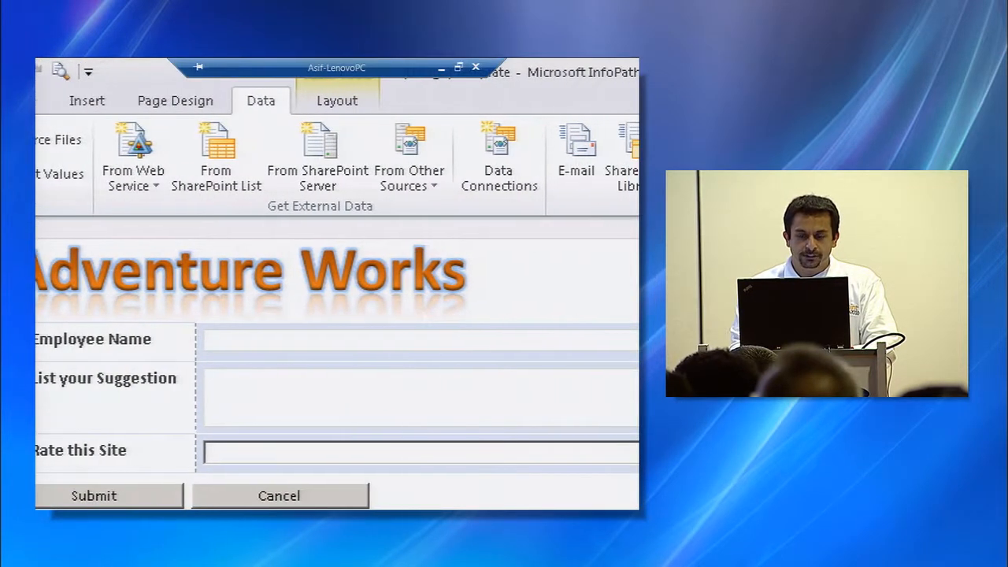
{"action": "left_click_drag", "start_coordinate": [250, 151], "coordinate": [304, 106]}
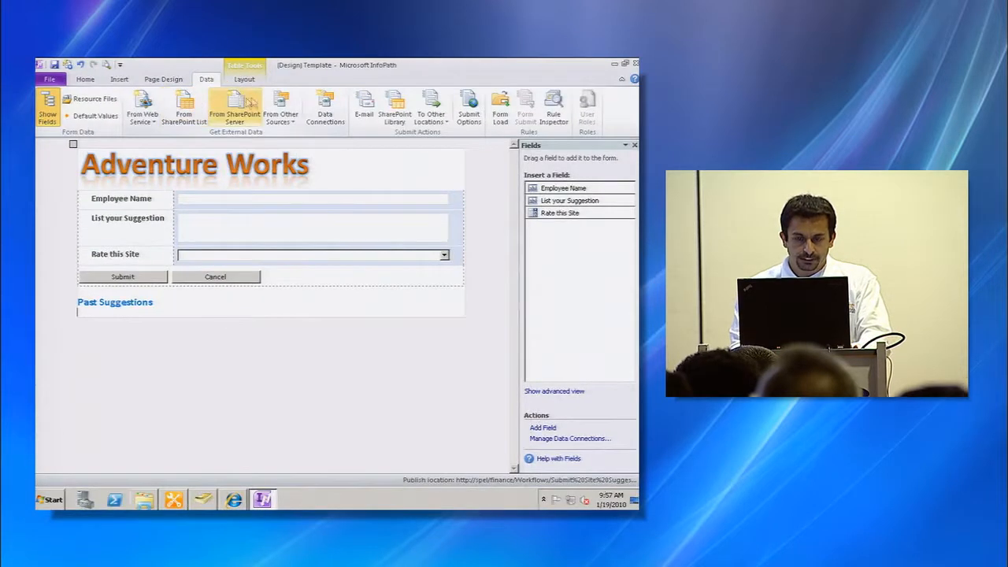
{"action": "left_click", "coordinate": [192, 118]}
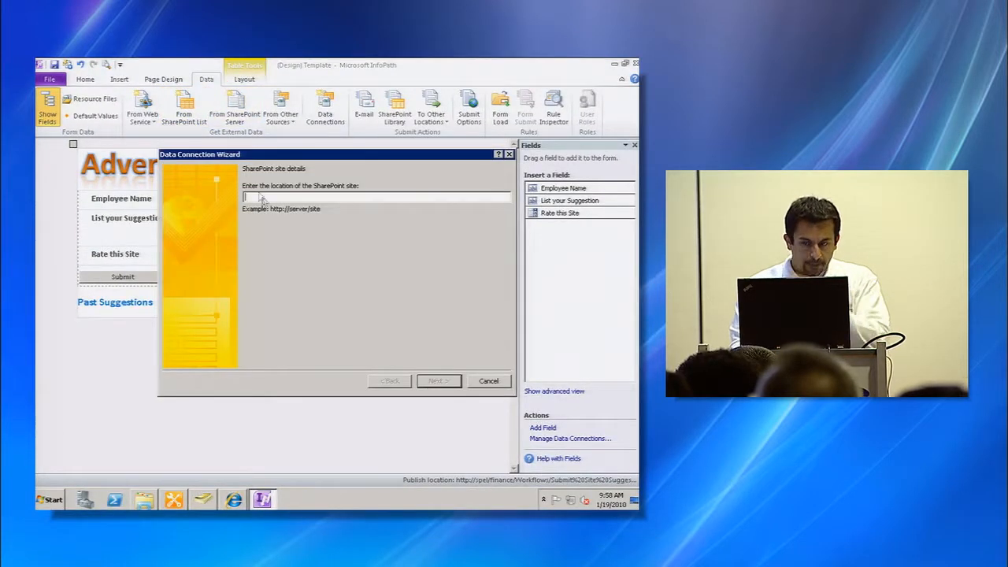
{"action": "key", "text": "alt+Tab"}
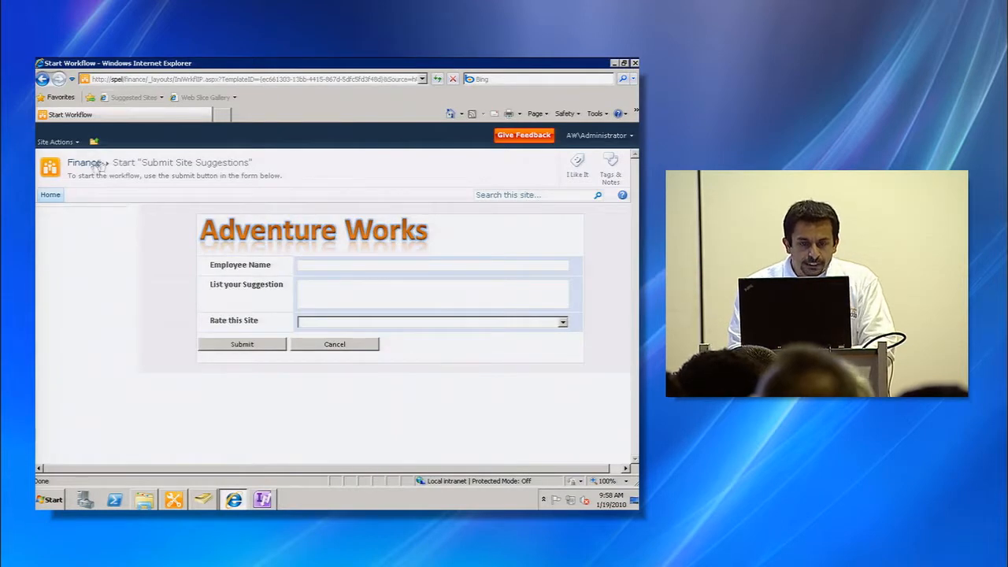
{"action": "right_click", "coordinate": [88, 168]}
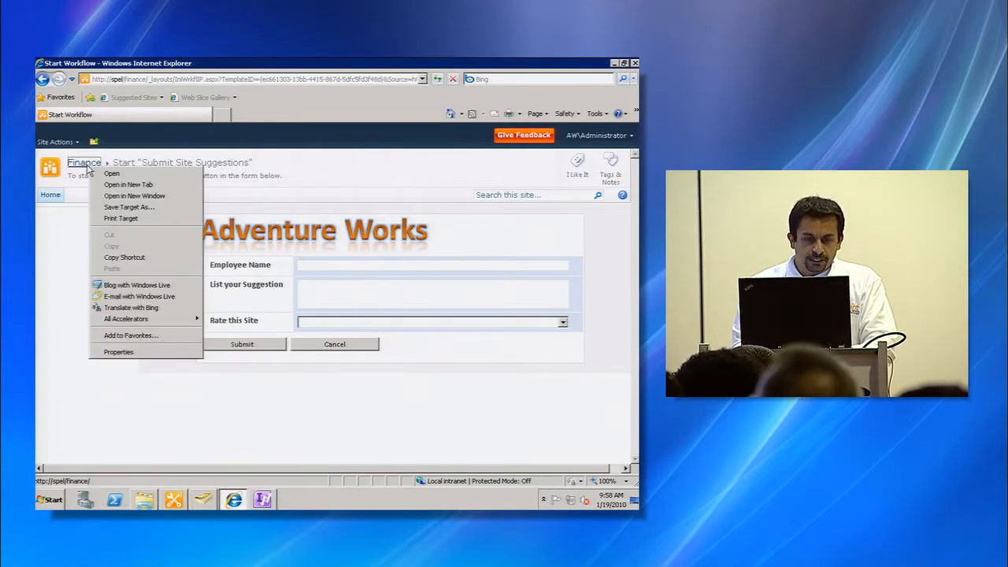
{"action": "left_click", "coordinate": [126, 256]}
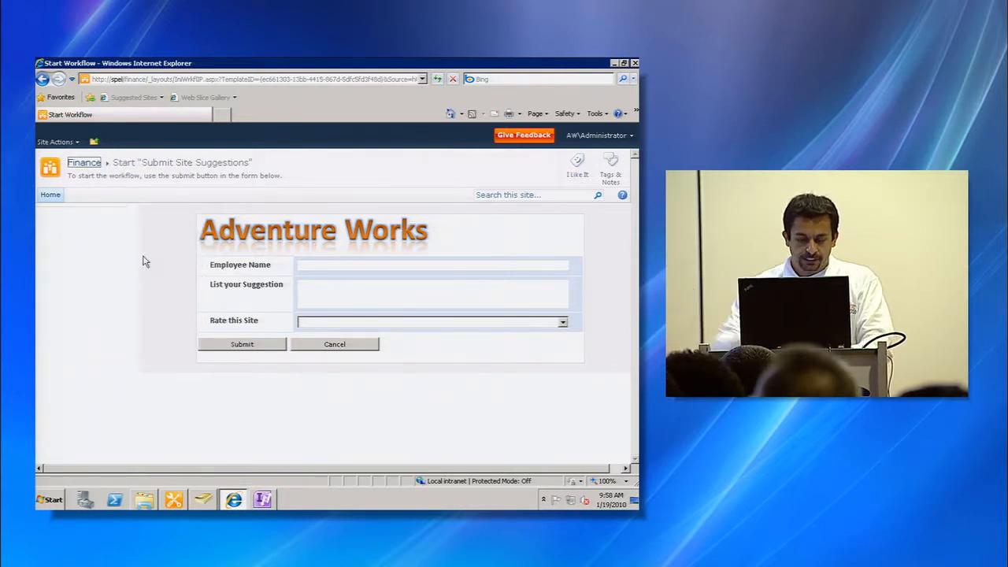
{"action": "key", "text": "alt+Tab"}
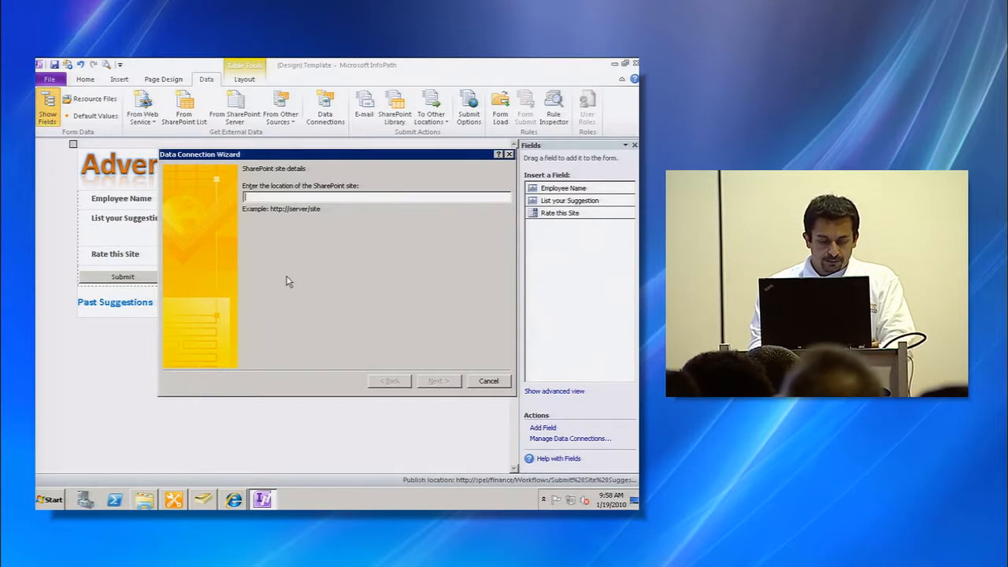
{"action": "key", "text": "ctrl+v"}
{"action": "key", "text": "Return"}
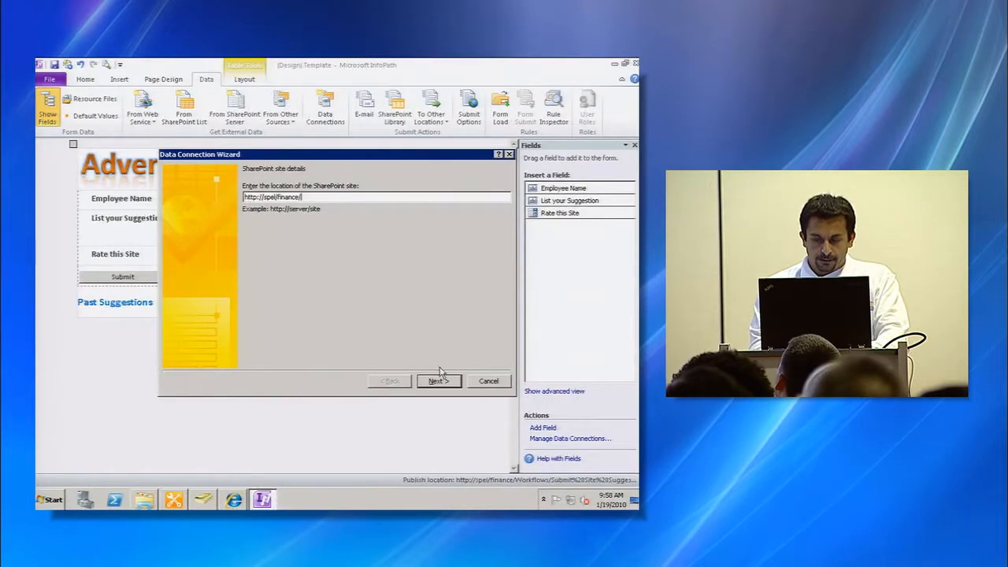
{"action": "left_click", "coordinate": [438, 379]}
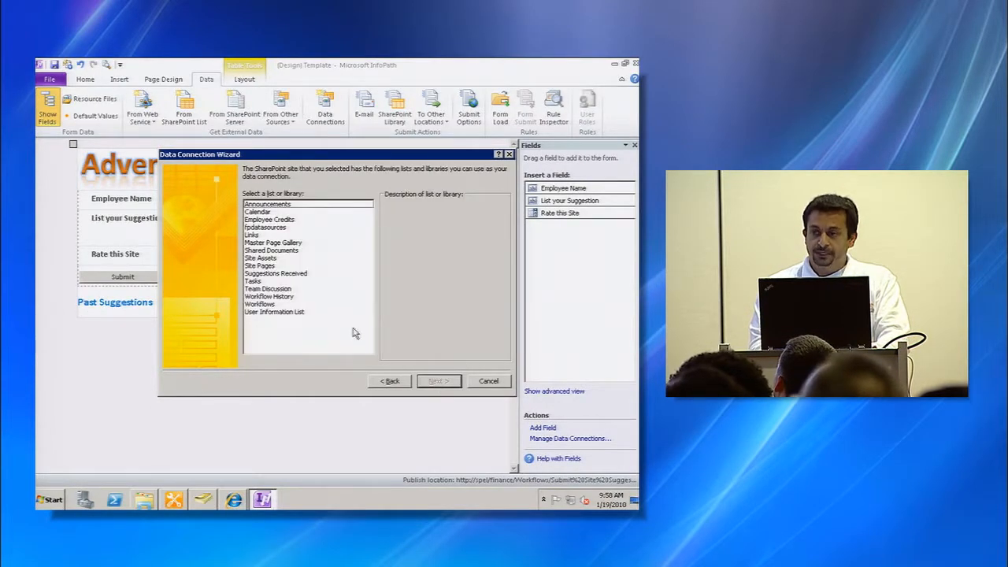
- Choose the Suggestions Received list and finish the data connection with its default fields and name Suggestions Received
{"action": "left_click", "coordinate": [298, 276]}
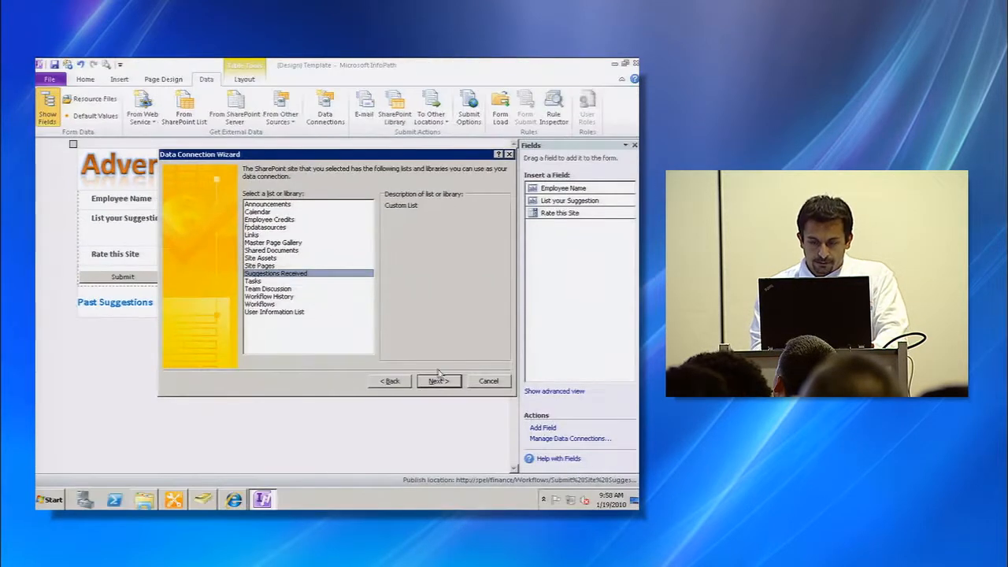
{"action": "left_click", "coordinate": [439, 381]}
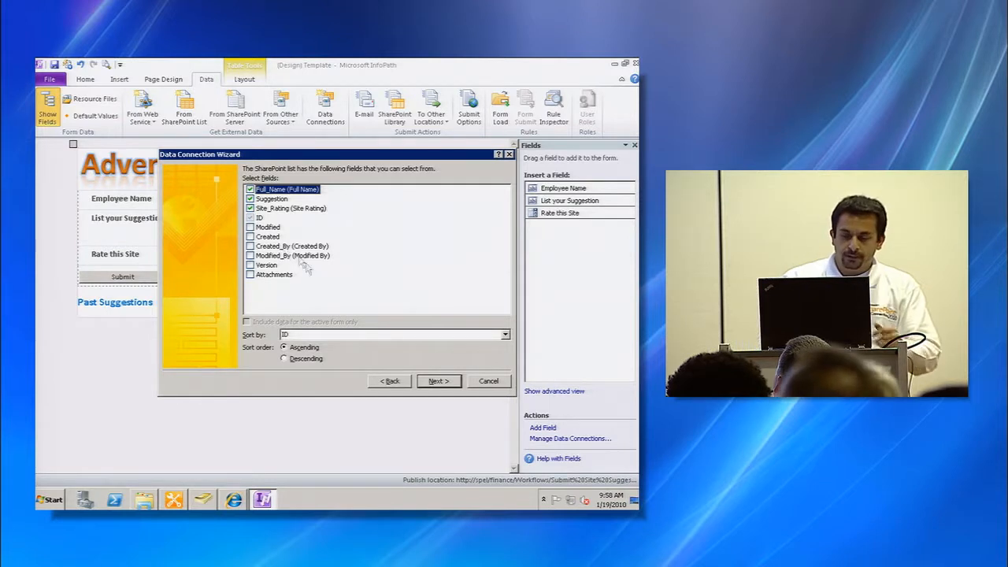
{"action": "left_click", "coordinate": [438, 381]}
{"action": "left_click", "coordinate": [392, 381]}
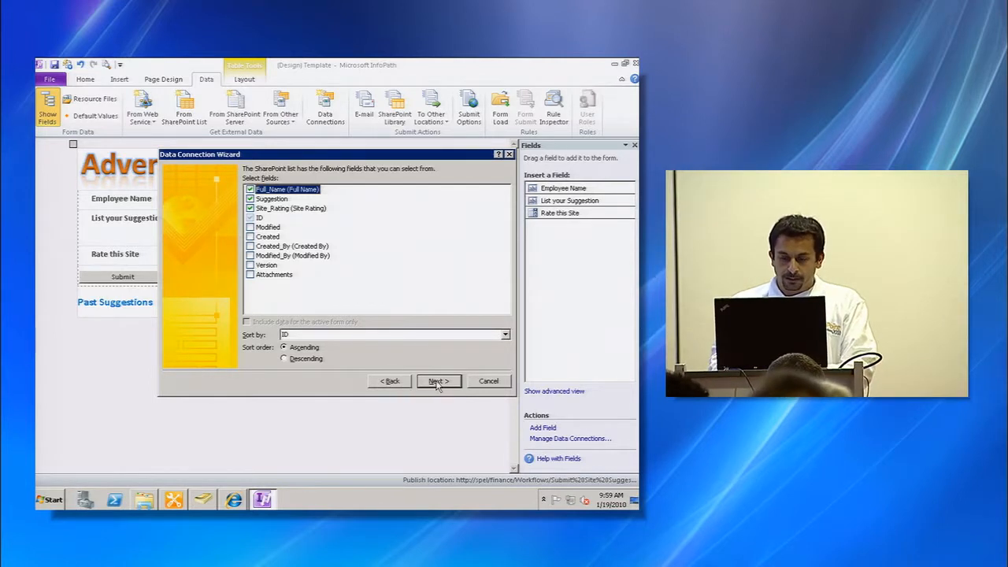
{"action": "left_click", "coordinate": [438, 381]}
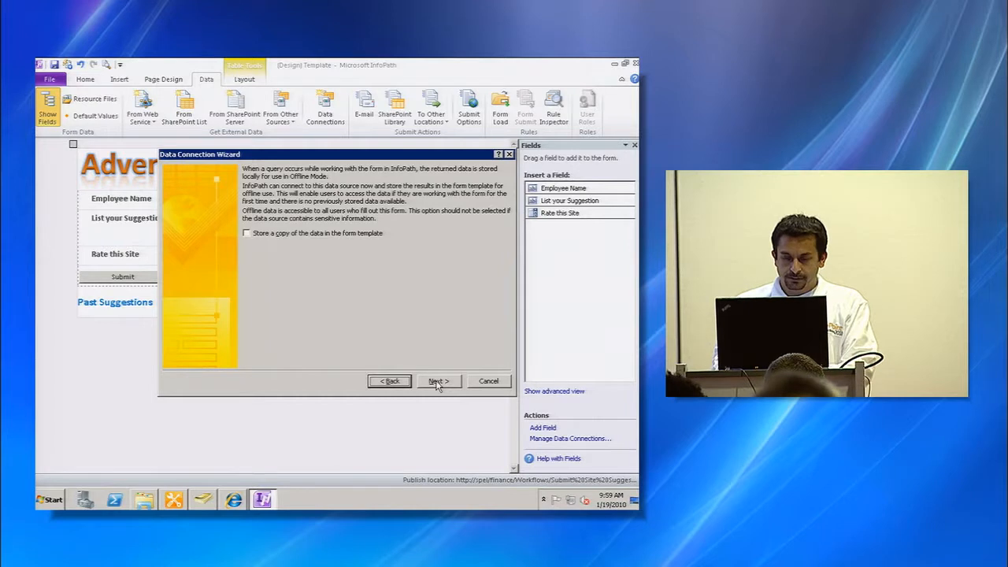
{"action": "left_click", "coordinate": [438, 382]}
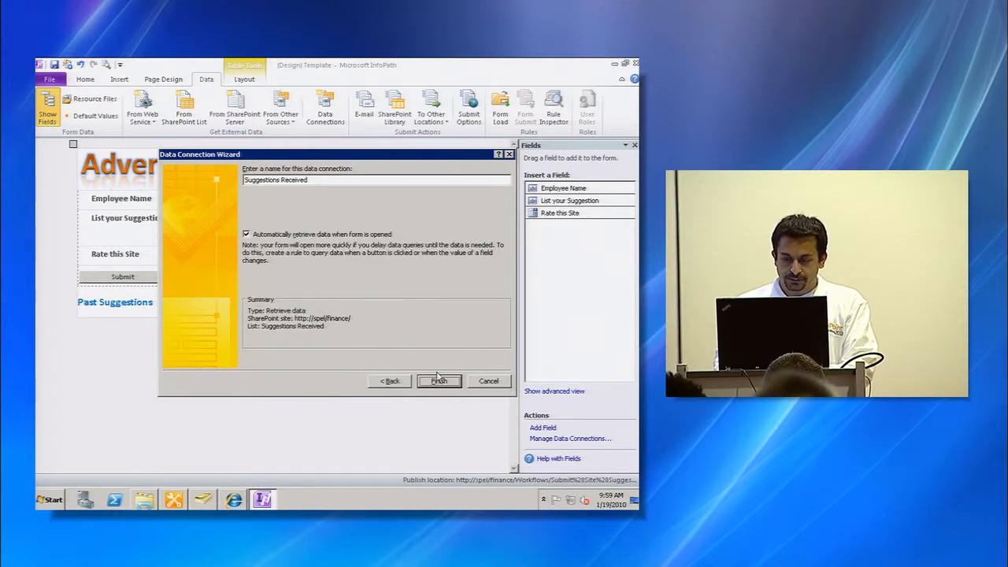
{"action": "left_click", "coordinate": [439, 382]}
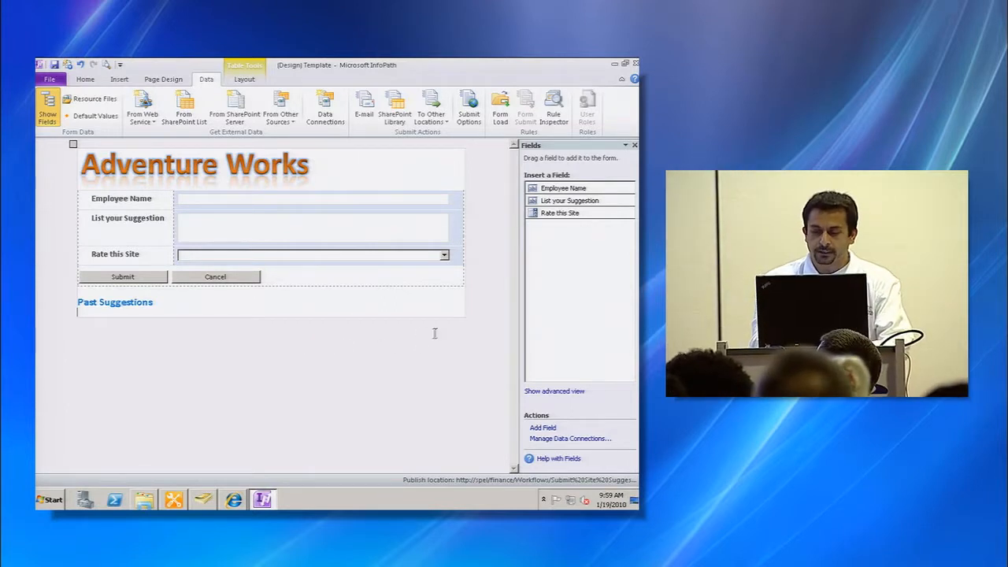
- Switch the fields pane to the advanced view and expand the Suggestions Received secondary data source's list item fields
{"action": "left_click_drag", "start_coordinate": [524, 218], "coordinate": [514, 290]}
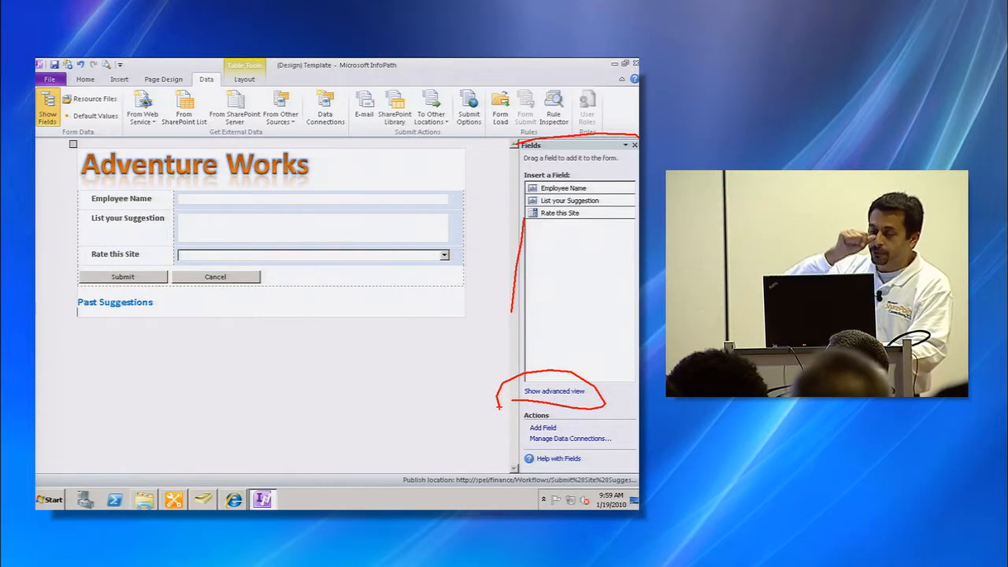
{"action": "key", "text": "Escape"}
{"action": "left_click", "coordinate": [555, 391]}
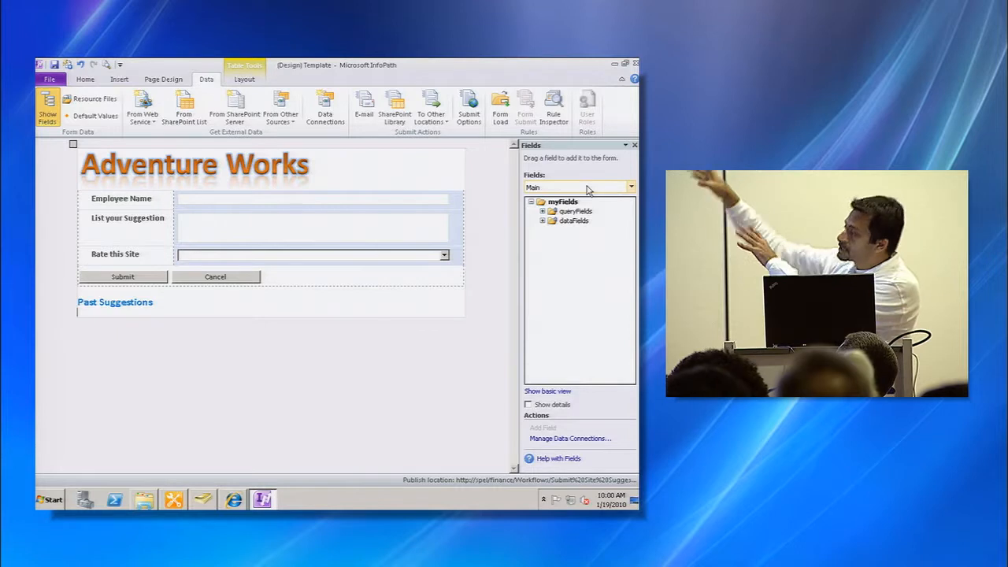
{"action": "left_click", "coordinate": [587, 190]}
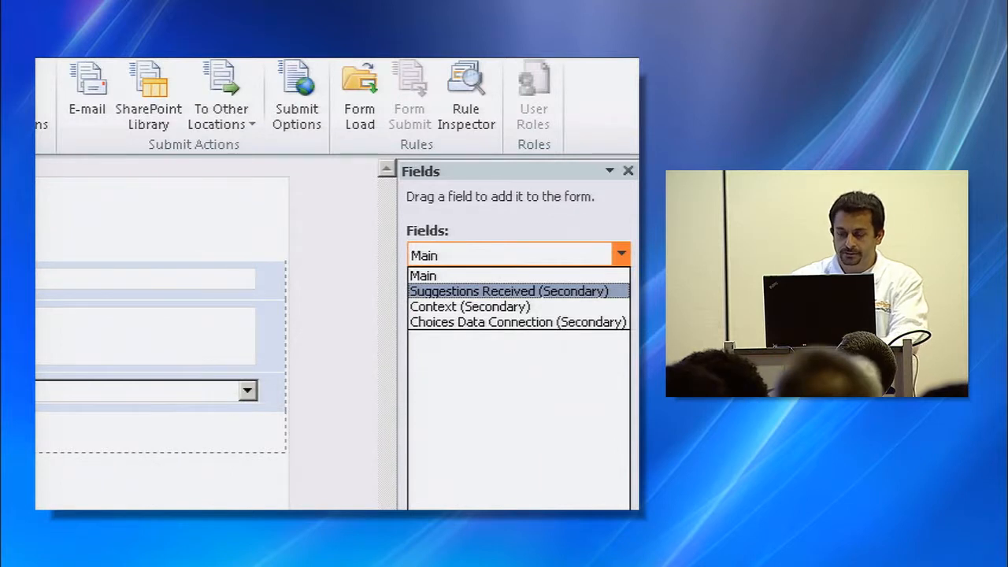
{"action": "key", "text": "Escape"}
{"action": "left_click", "coordinate": [595, 190]}
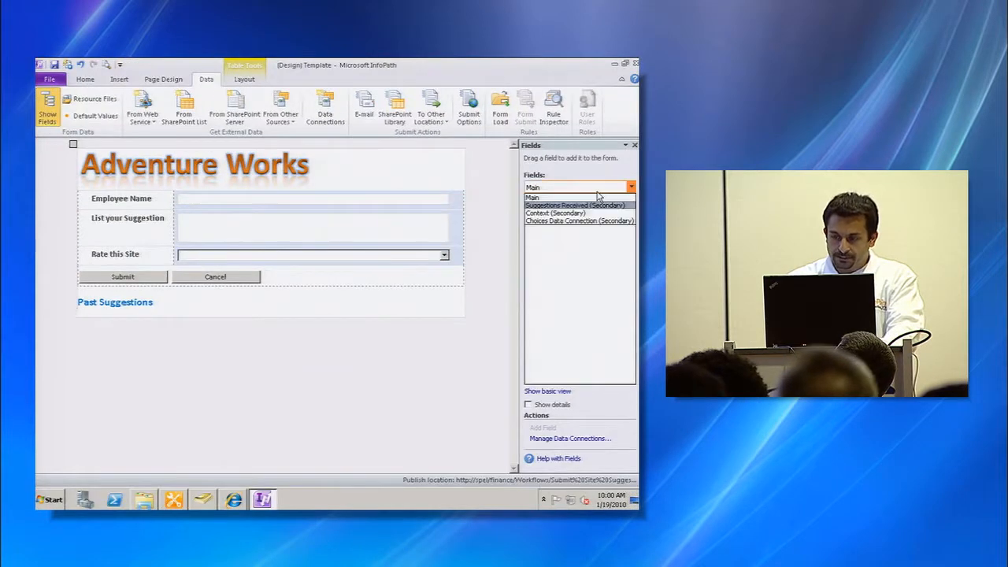
{"action": "left_click", "coordinate": [591, 204]}
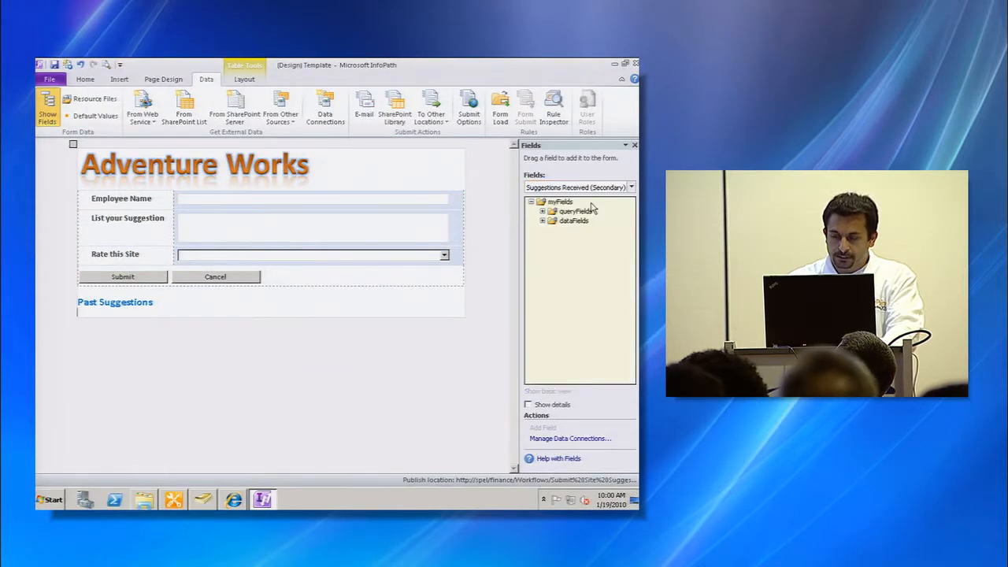
{"action": "left_click", "coordinate": [542, 220]}
{"action": "left_click", "coordinate": [552, 230]}
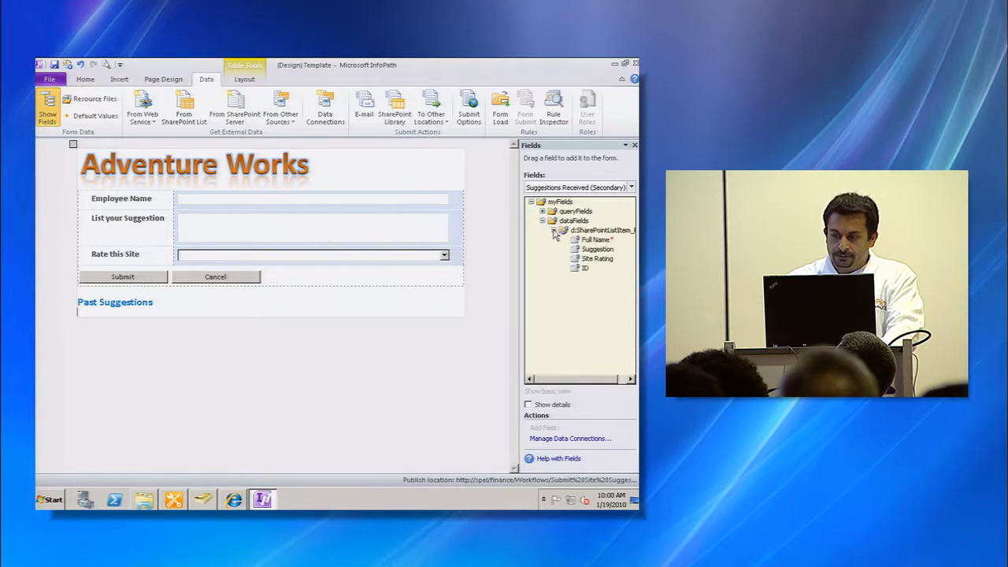
- Insert the Suggestions Received list item group as a repeating table below the Past Suggestions heading
{"action": "left_click", "coordinate": [606, 232]}
{"action": "left_click_drag", "start_coordinate": [609, 236], "coordinate": [154, 317]}
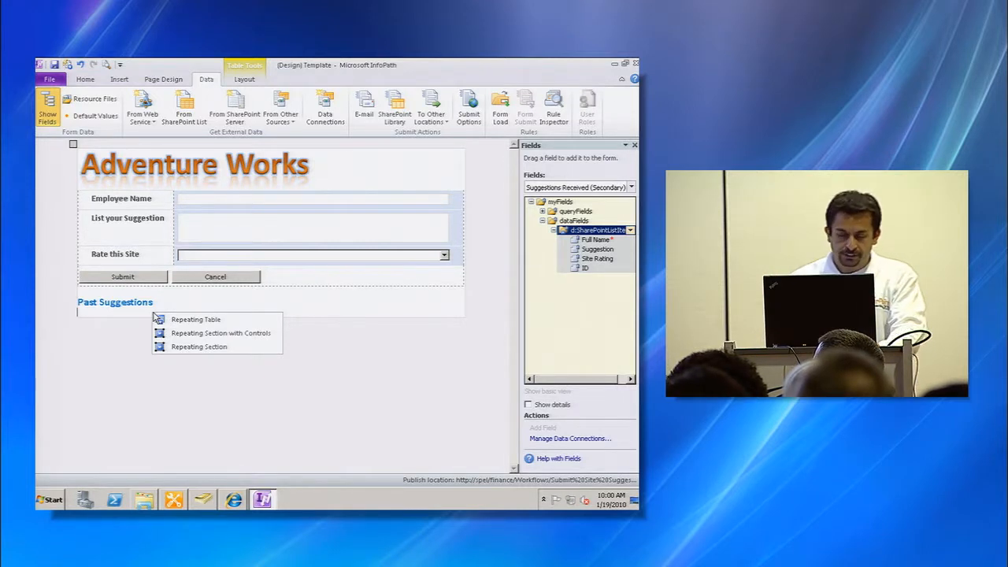
{"action": "left_click", "coordinate": [190, 323]}
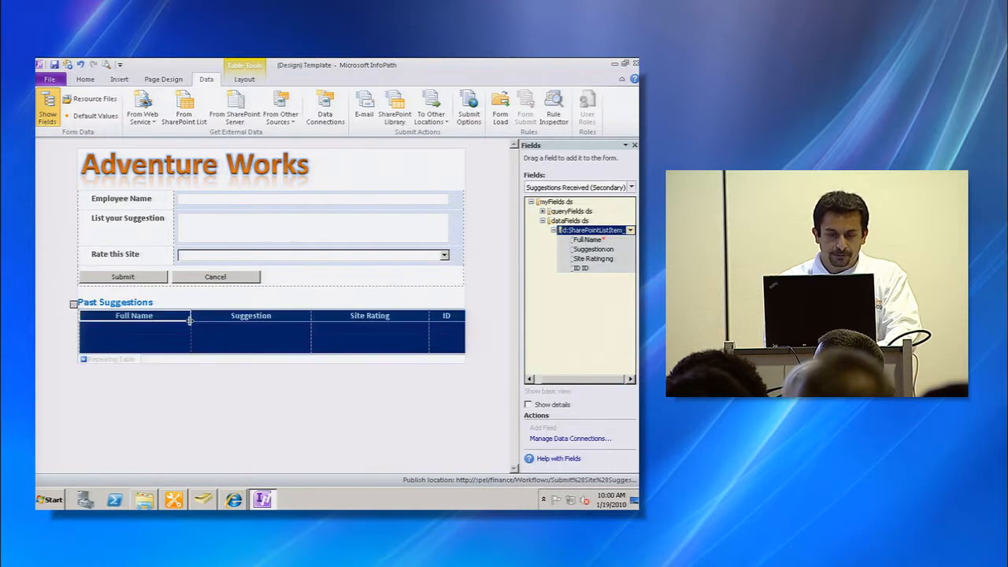
- Delete the ID column from the Past Suggestions repeating table
{"action": "left_click", "coordinate": [345, 338]}
{"action": "left_click", "coordinate": [438, 349]}
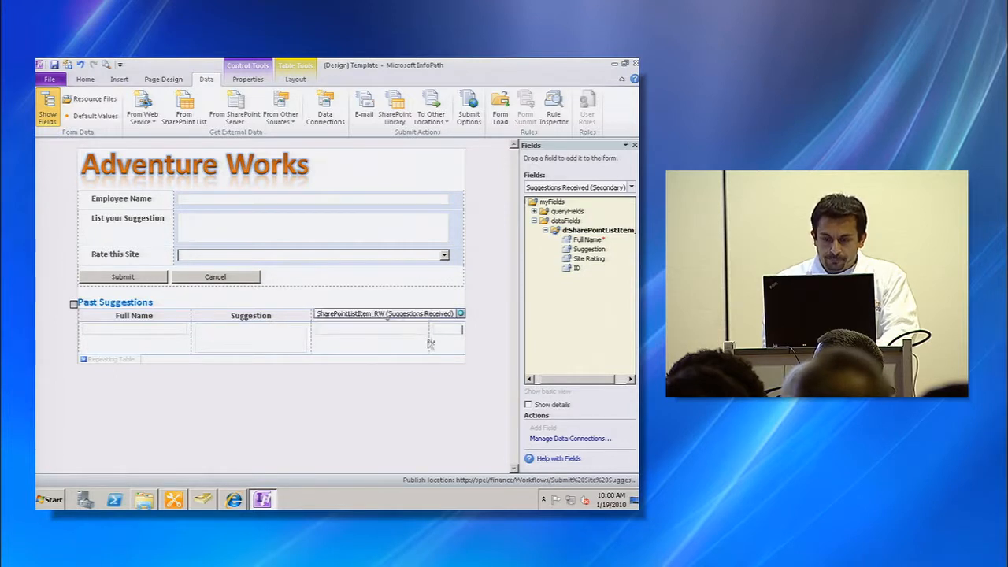
{"action": "left_click", "coordinate": [293, 82]}
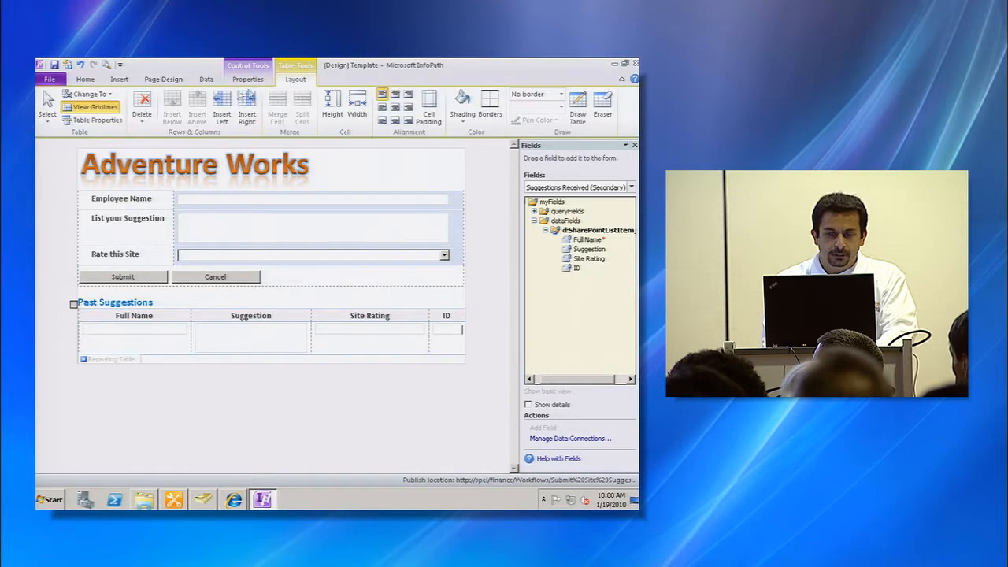
{"action": "left_click", "coordinate": [141, 110]}
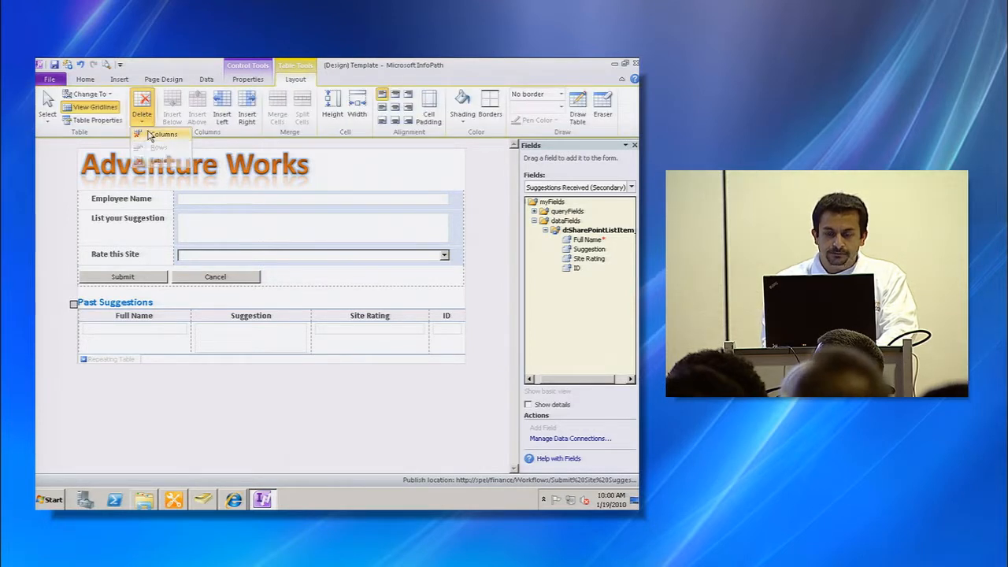
{"action": "left_click", "coordinate": [153, 135]}
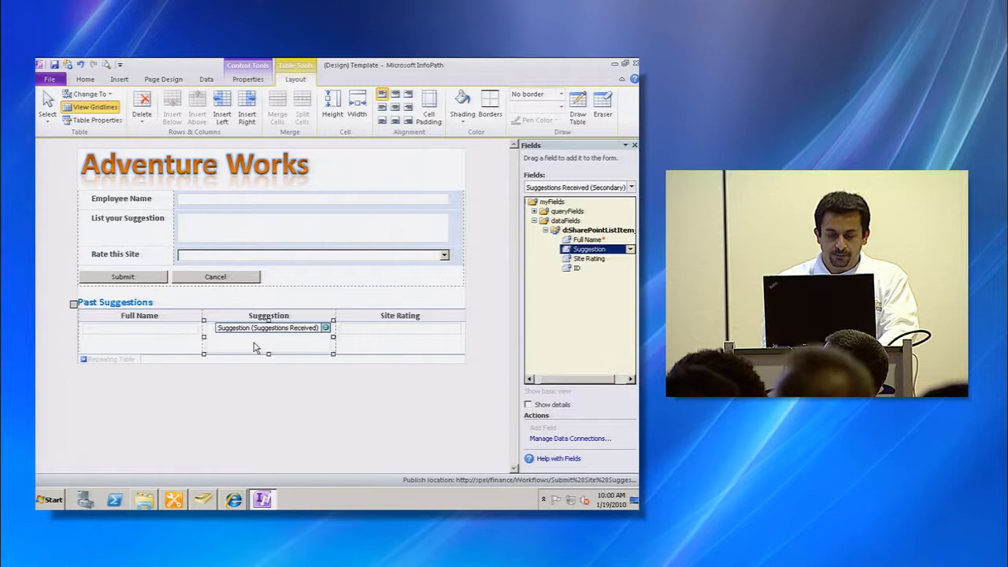
- Quick Publish the updated form template to the workflow
{"action": "left_click", "coordinate": [293, 307]}
{"action": "left_click", "coordinate": [287, 342]}
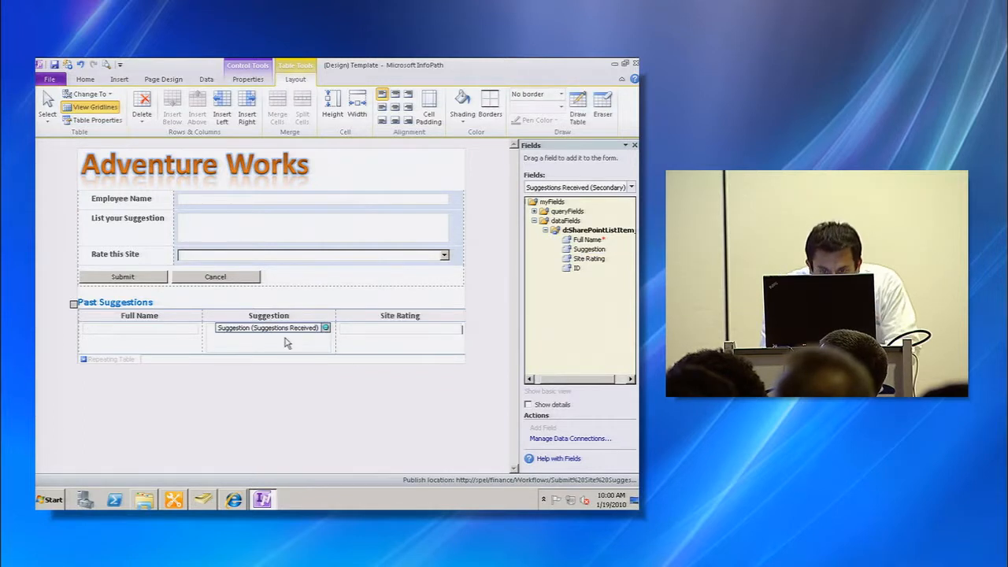
{"action": "key", "text": "Delete"}
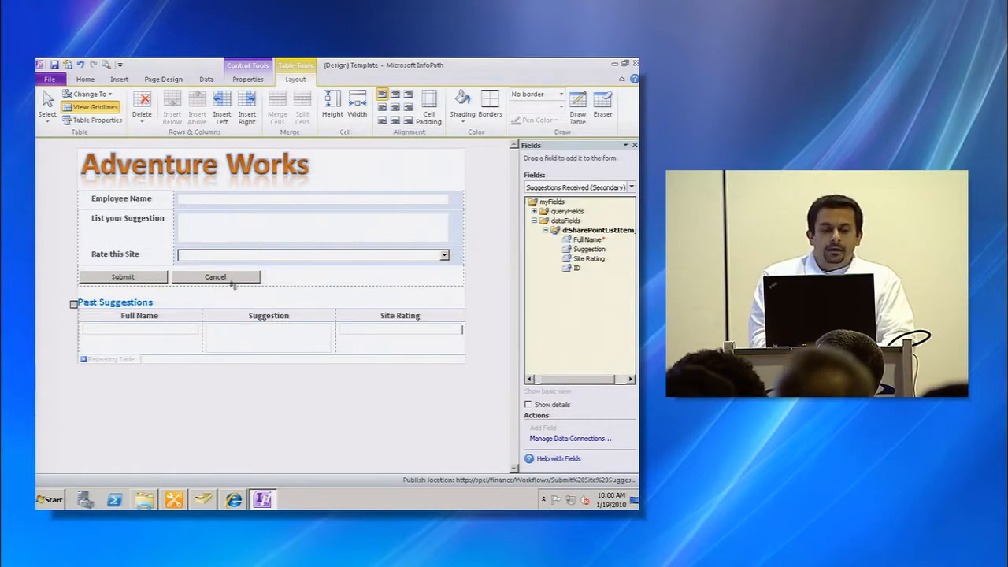
{"action": "left_click", "coordinate": [70, 66]}
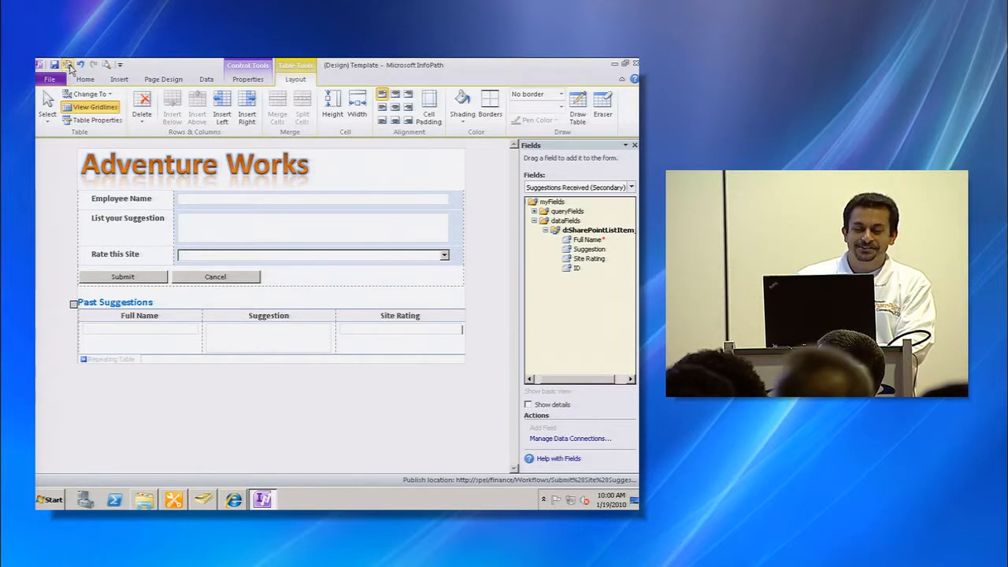
{"action": "left_click", "coordinate": [338, 303]}
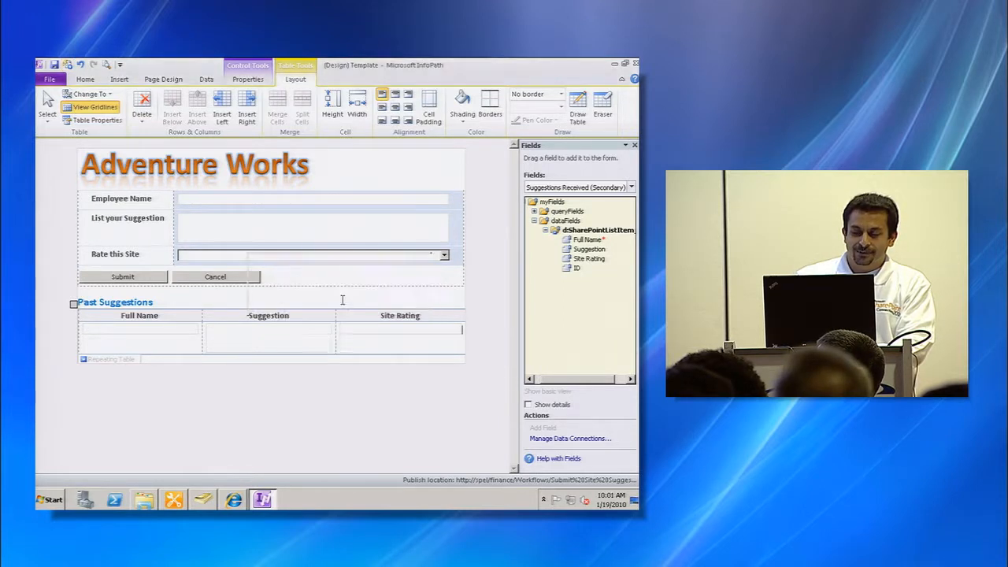
- Switch to the browser and reopen the Submit Site Suggestions form from the Finance home page
{"action": "key", "text": "alt+Tab"}
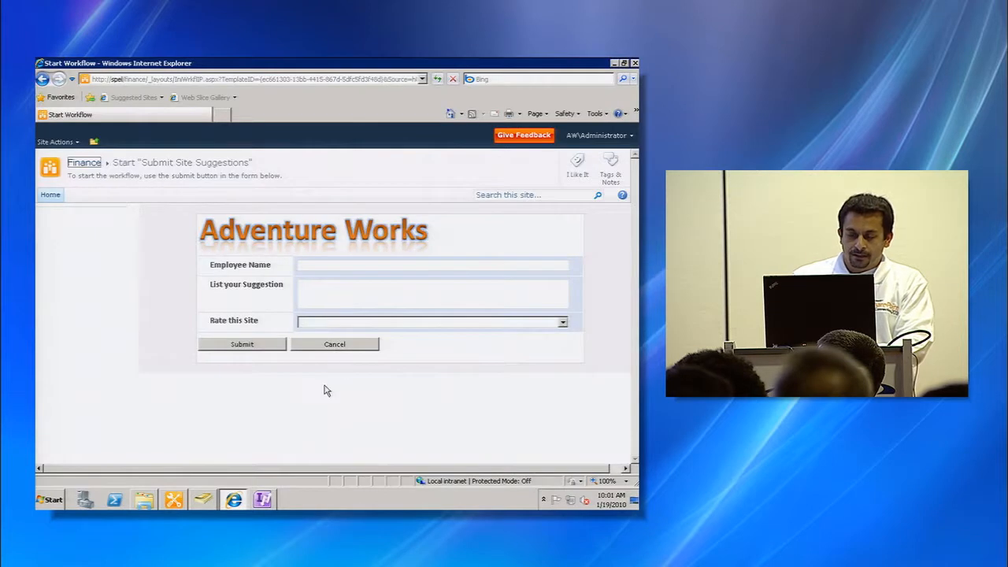
{"action": "left_click", "coordinate": [87, 163]}
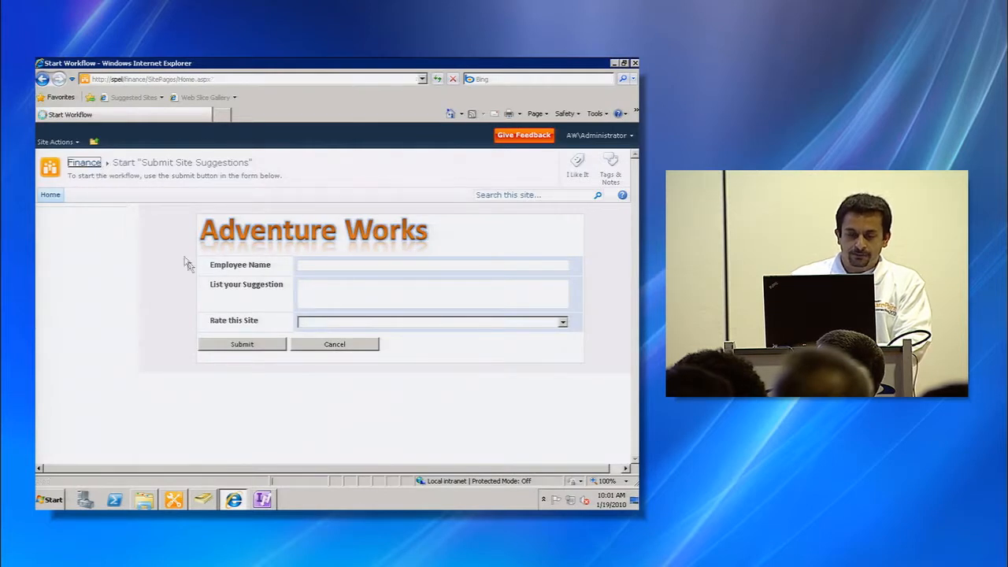
{"action": "left_click", "coordinate": [255, 409]}
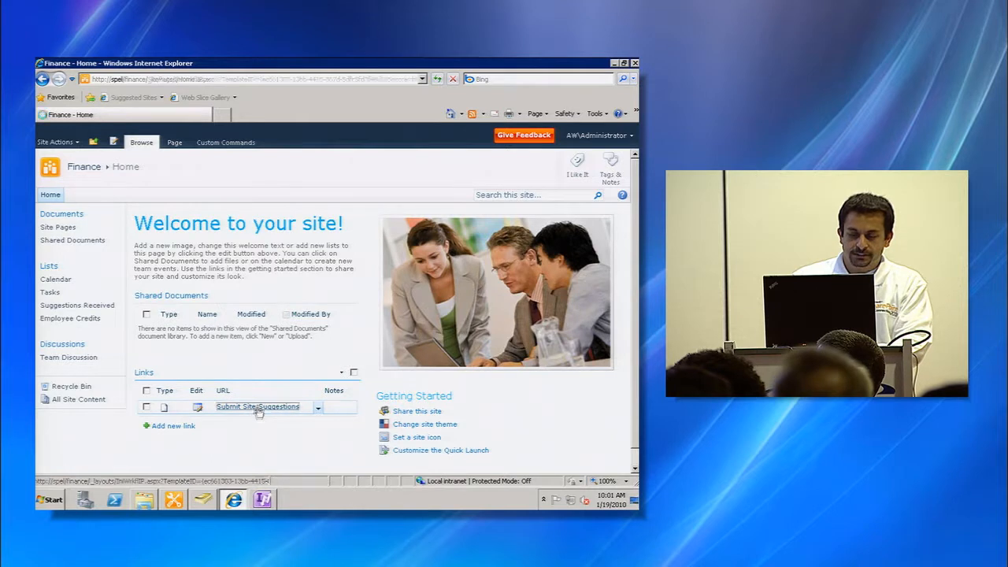
{"action": "left_click_drag", "start_coordinate": [636, 334], "coordinate": [635, 354]}
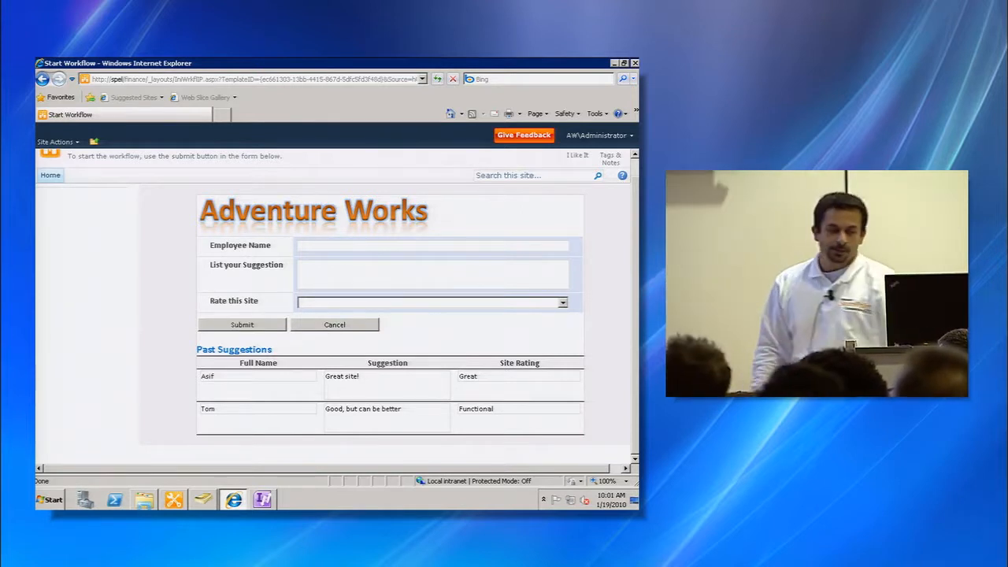
- Fill in an employee name, the suggestion 'Not good. I don't like it!' and rating Poor, then submit the form
{"action": "left_click", "coordinate": [447, 247]}
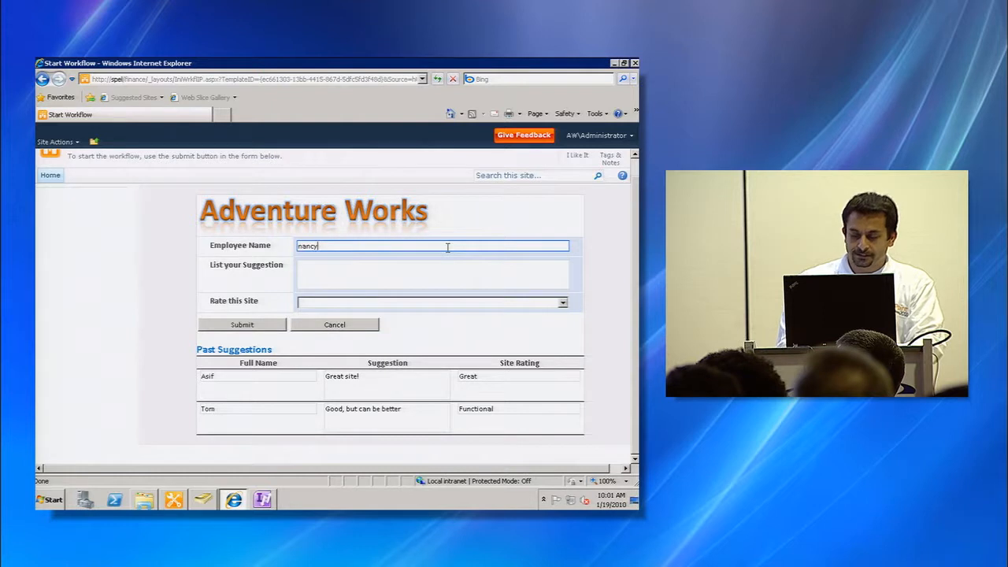
{"action": "key", "text": "Tab"}
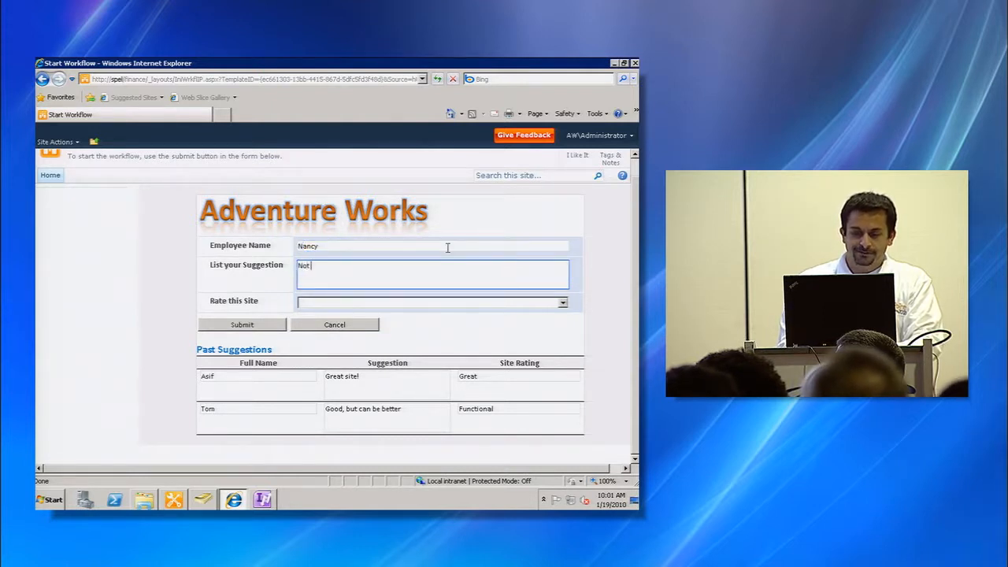
{"action": "type", "text": "Not good. I don't like it!"}
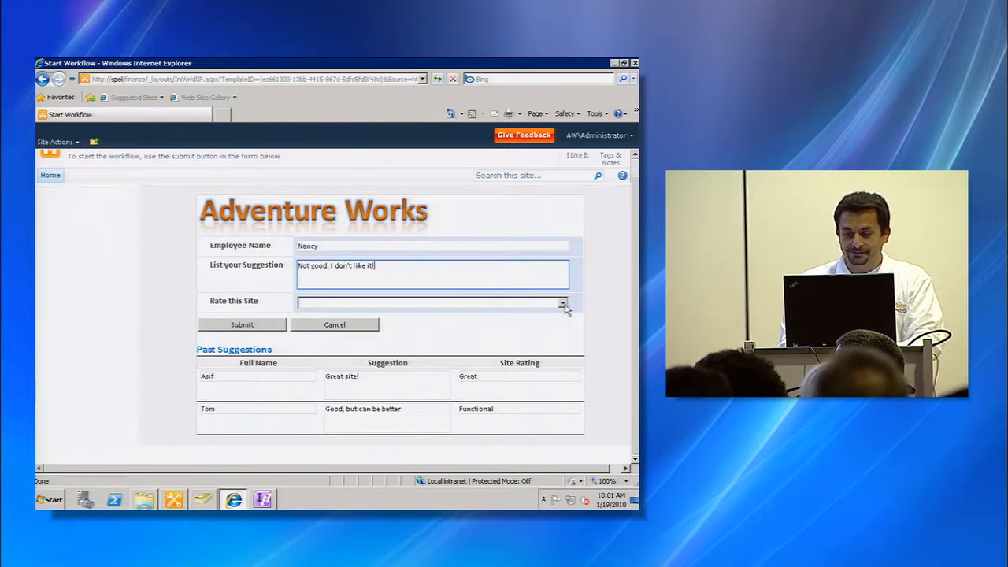
{"action": "left_click", "coordinate": [564, 306]}
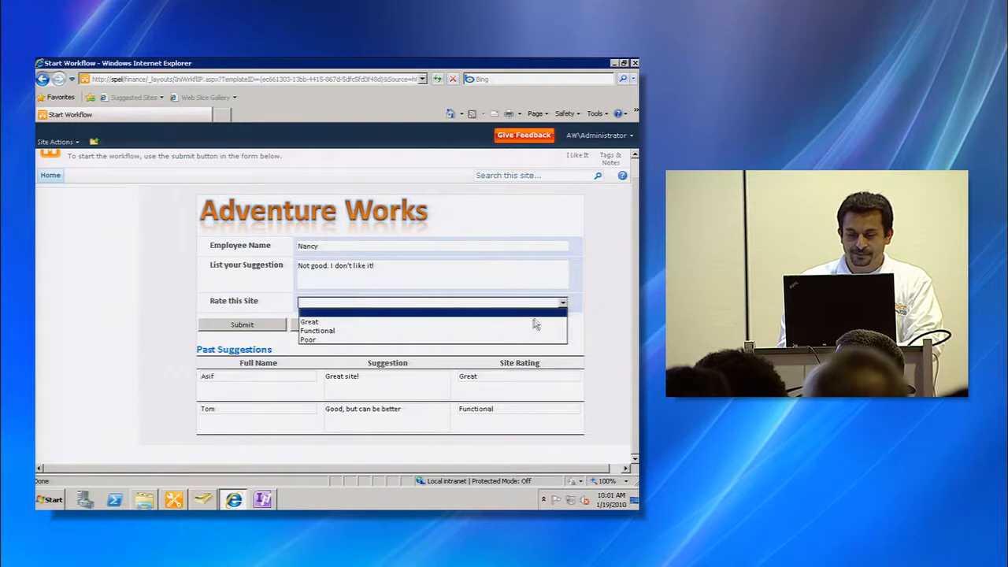
{"action": "left_click", "coordinate": [501, 342]}
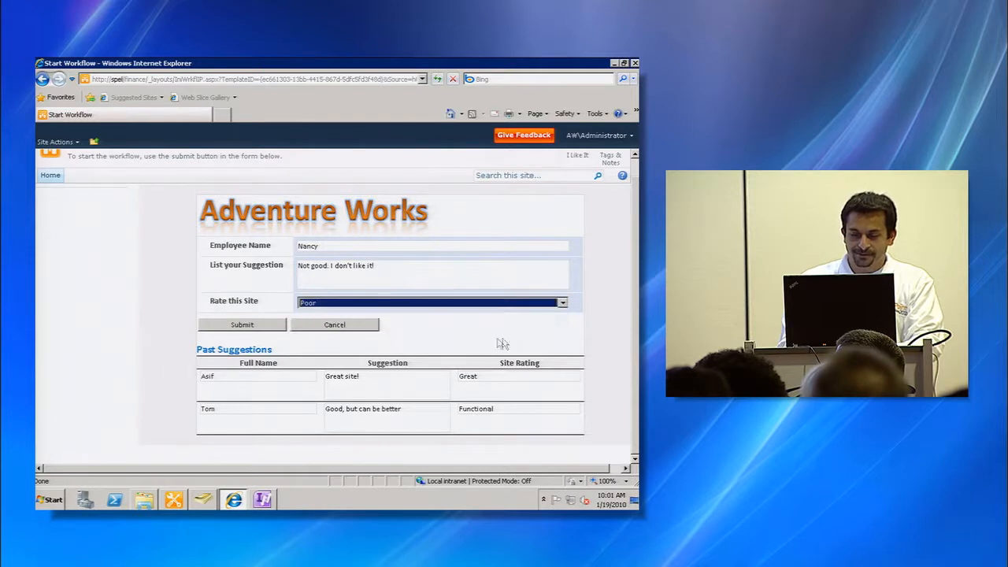
{"action": "left_click", "coordinate": [253, 327]}
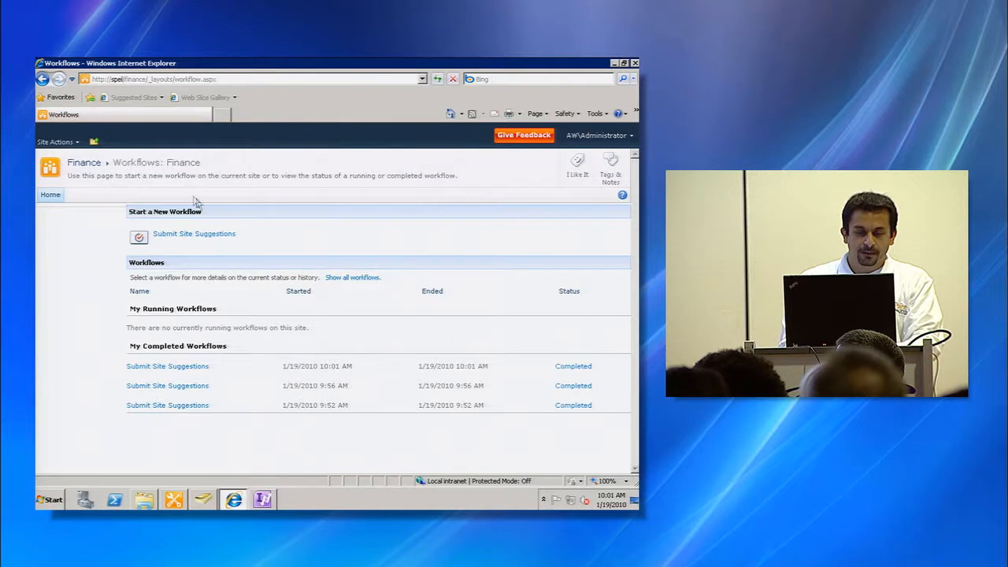
- Reopen the Submit Site Suggestions form and the Suggestions Received list to review the submitted entries
{"action": "left_click", "coordinate": [83, 162]}
{"action": "left_click", "coordinate": [250, 407]}
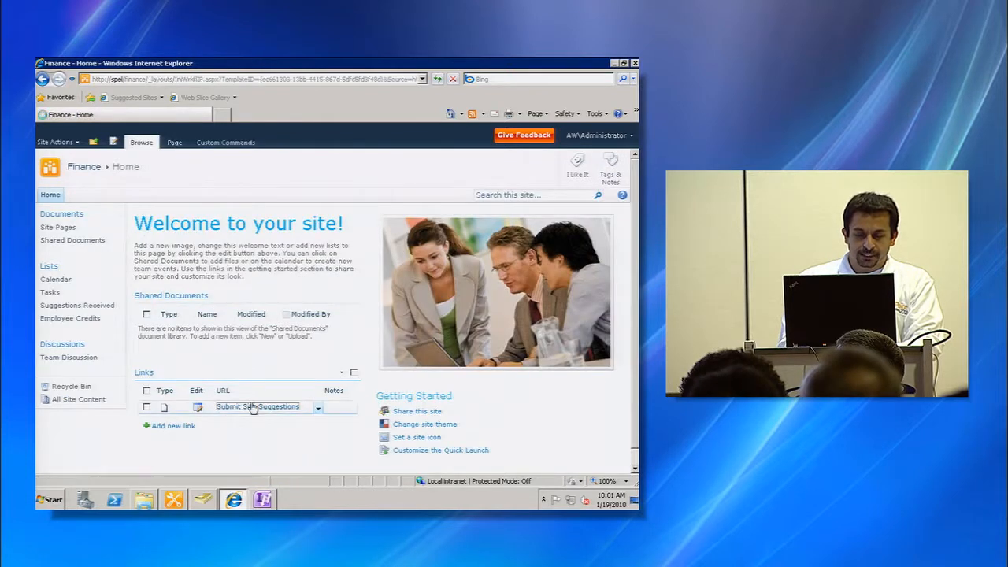
{"action": "left_click", "coordinate": [637, 450]}
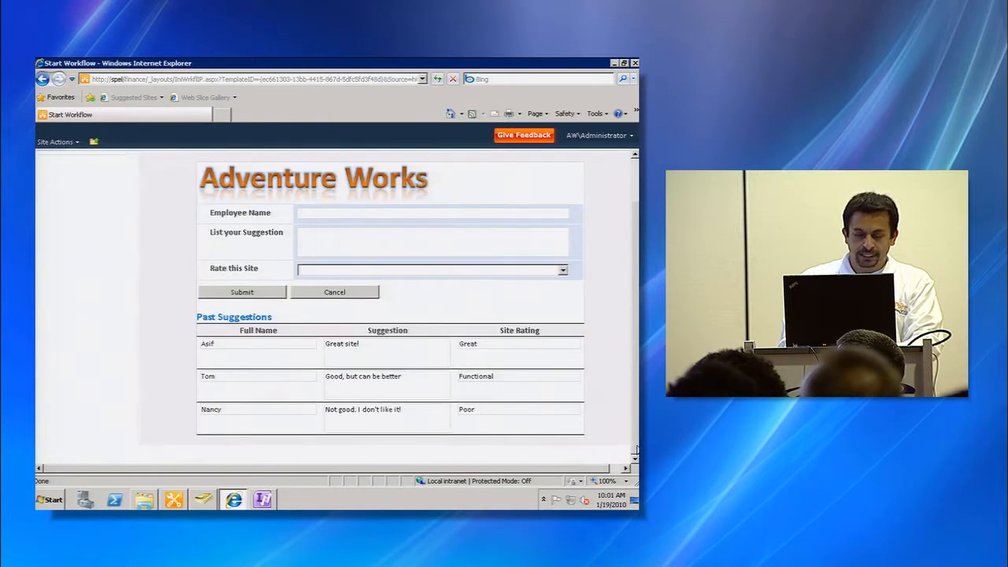
{"action": "key", "text": "alt+Left"}
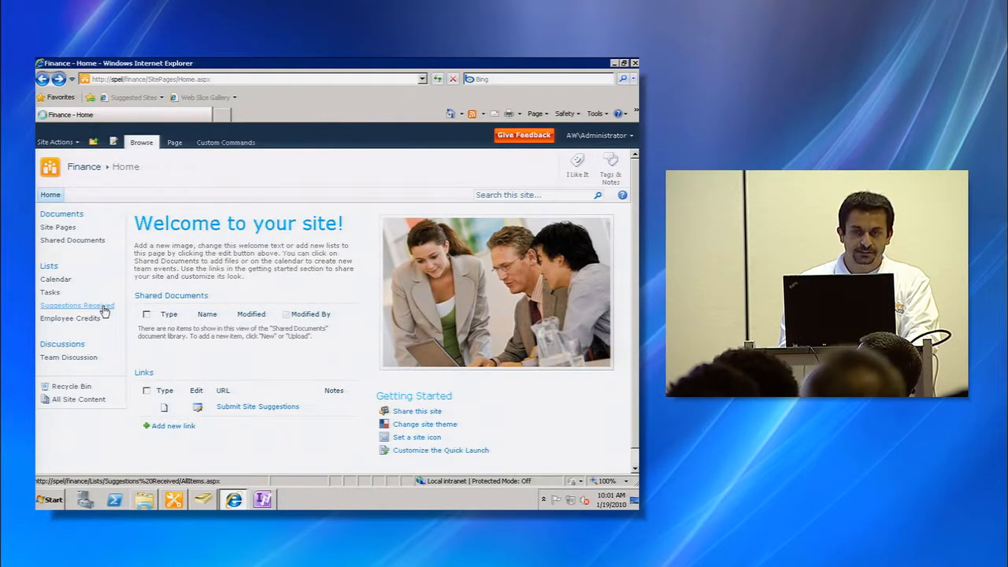
{"action": "left_click", "coordinate": [104, 312]}
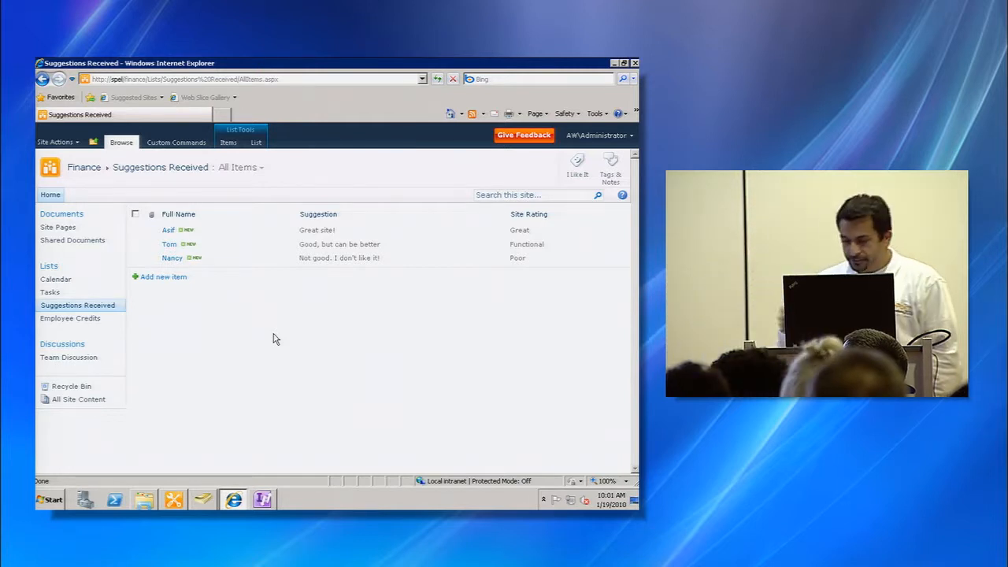
{"action": "double_click", "coordinate": [317, 64]}
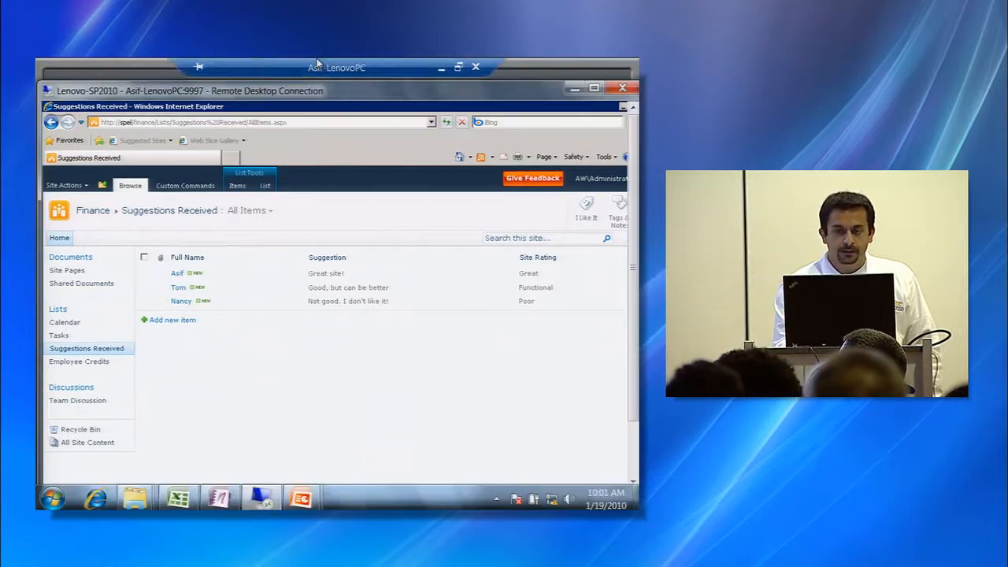
{"action": "left_click", "coordinate": [319, 70]}
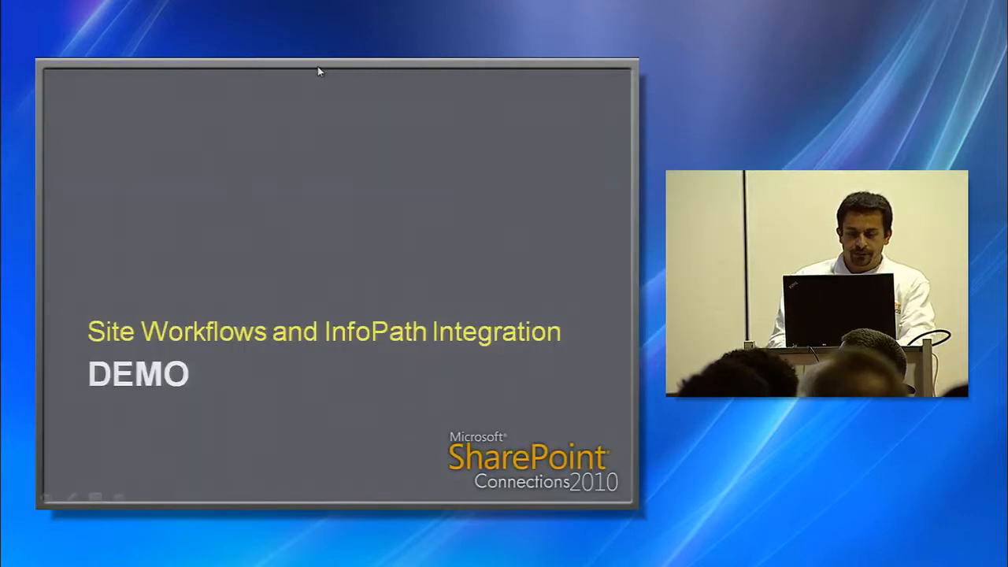
{"action": "left_click", "coordinate": [319, 72]}
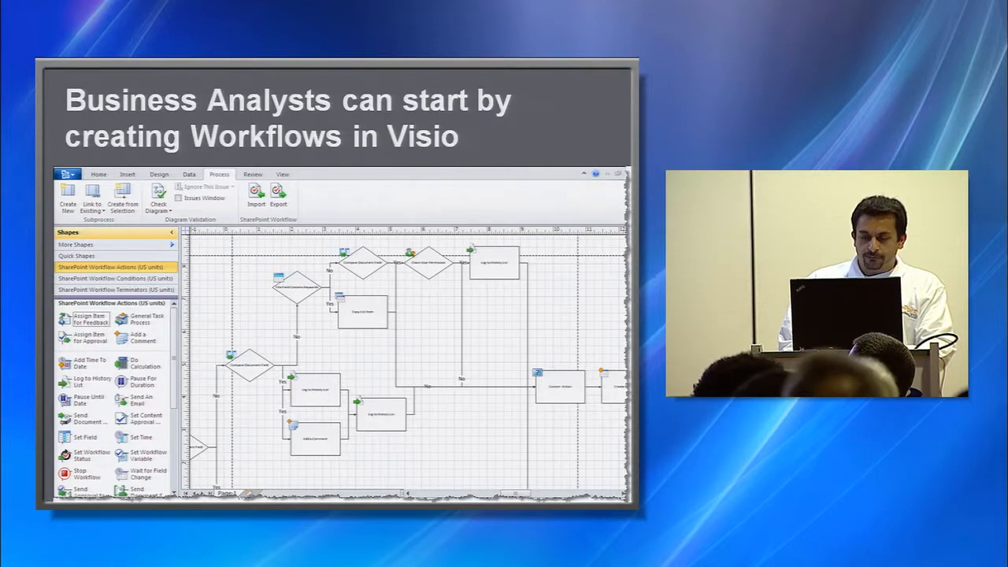
{"action": "key", "text": "Right"}
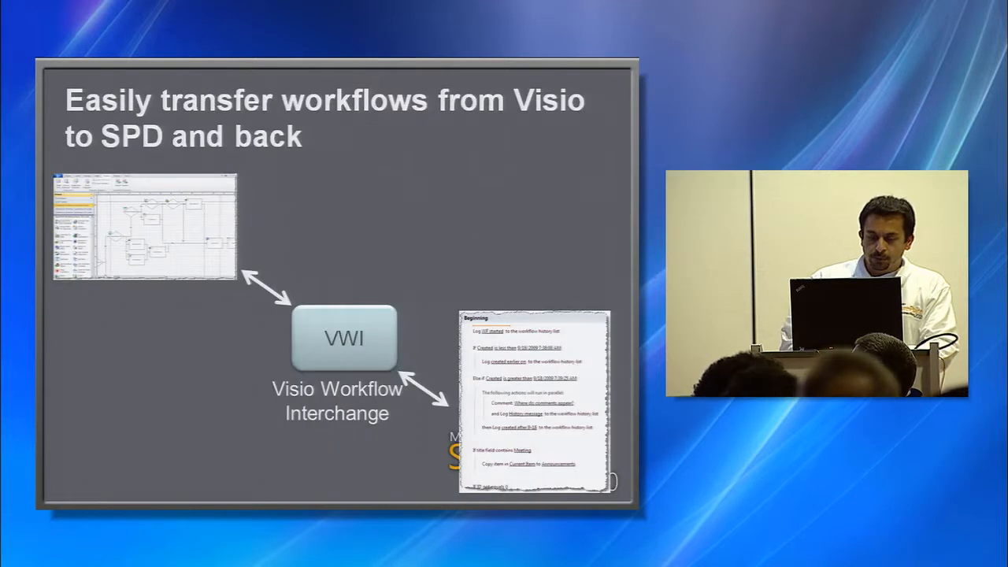
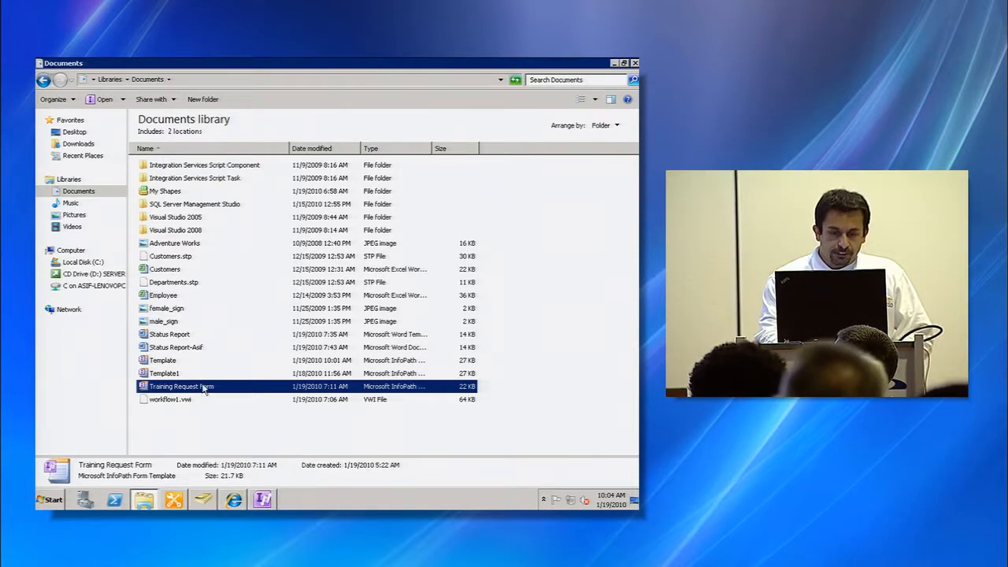
- Open the Training Request Form template in design mode and start publishing it to a SharePoint Server
{"action": "right_click", "coordinate": [203, 387]}
{"action": "left_click", "coordinate": [247, 235]}
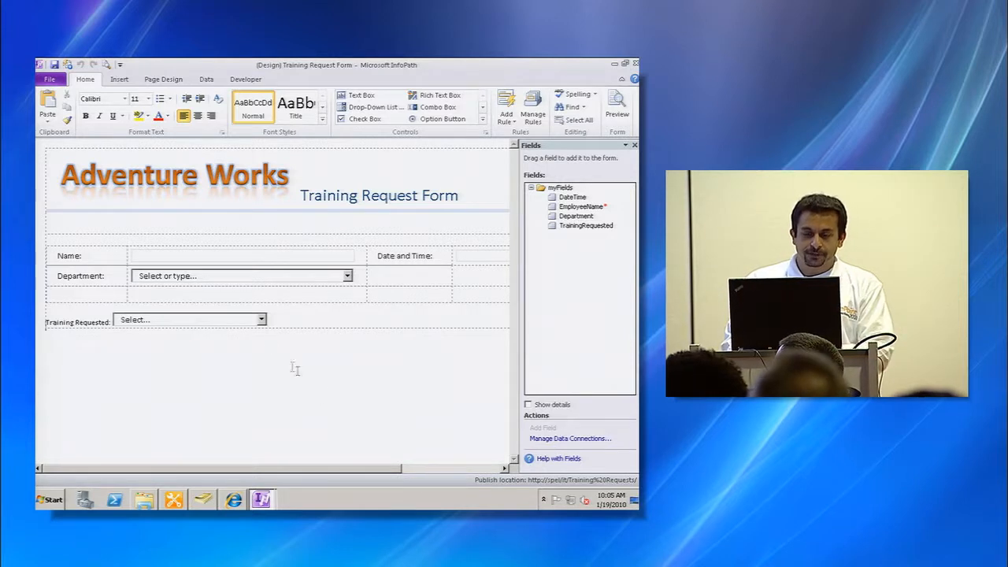
{"action": "left_click", "coordinate": [50, 81]}
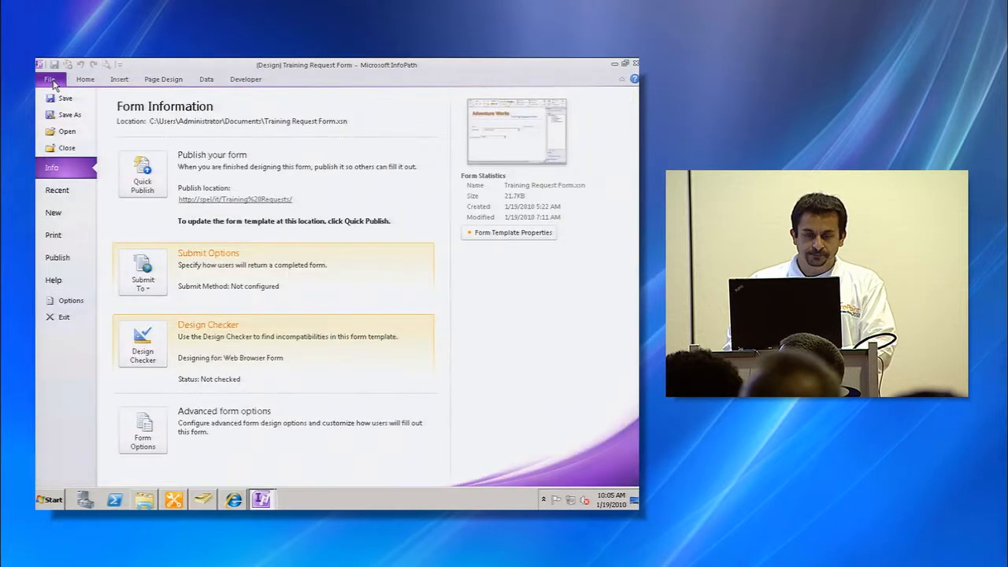
{"action": "left_click", "coordinate": [60, 257]}
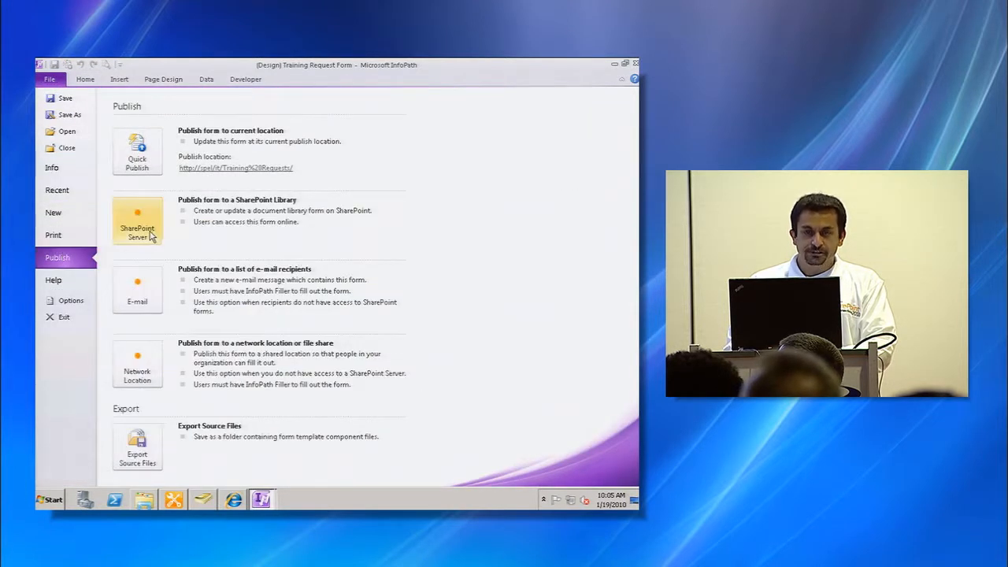
{"action": "left_click", "coordinate": [149, 234]}
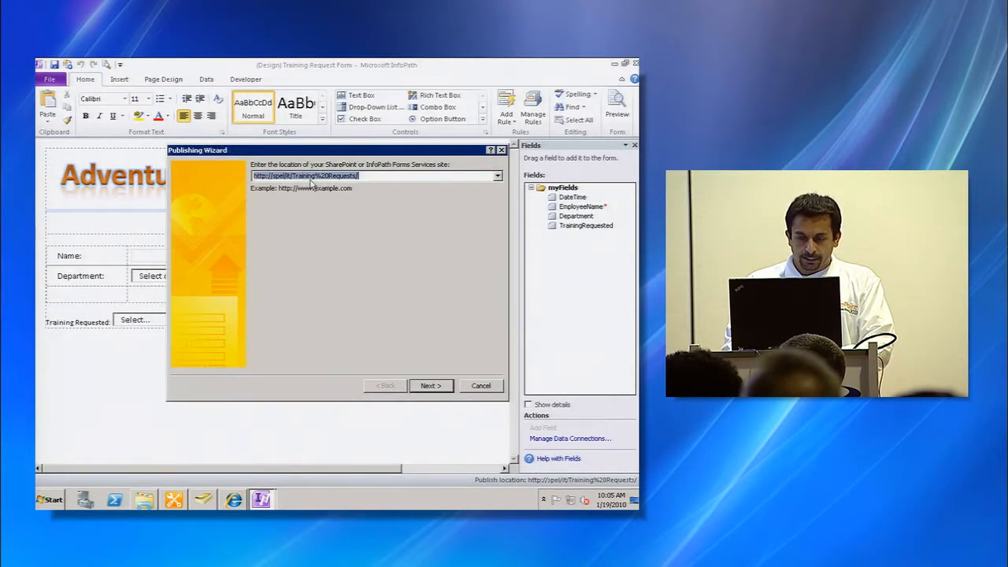
{"action": "key", "text": "alt+Tab"}
{"action": "key", "text": "alt+Tab"}
{"action": "key", "text": "alt+Tab"}
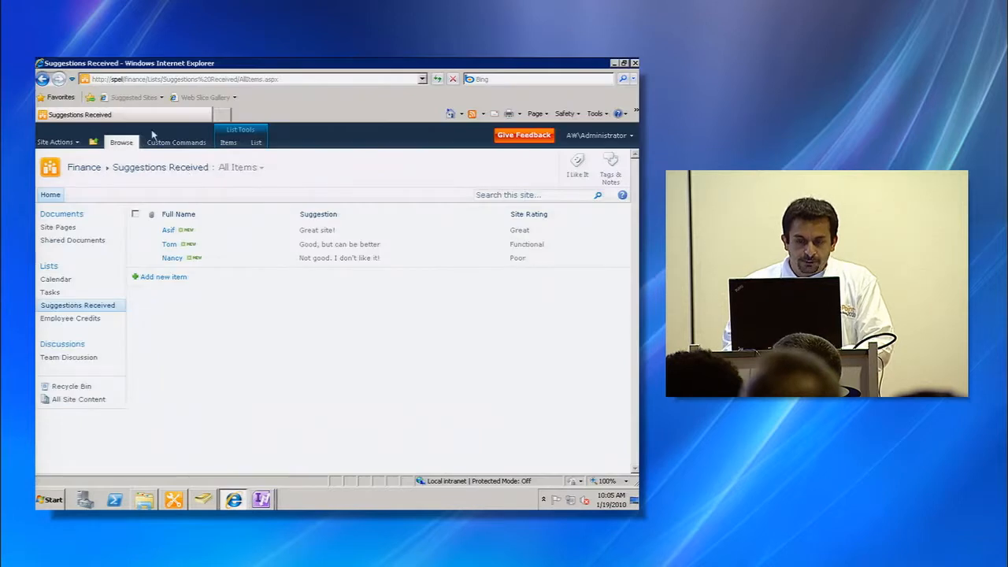
{"action": "left_click", "coordinate": [131, 82]}
{"action": "left_click_drag", "start_coordinate": [145, 80], "coordinate": [72, 89]}
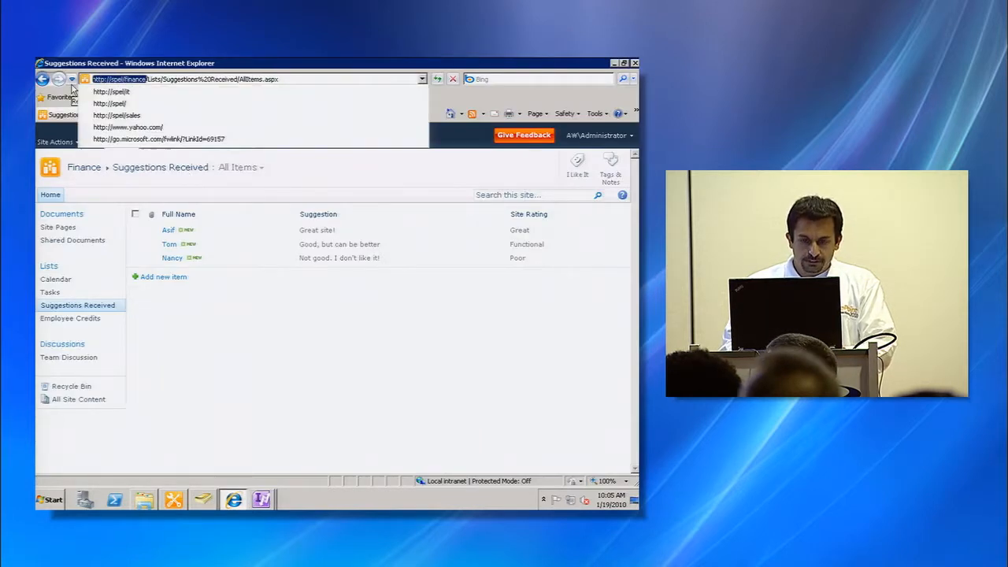
{"action": "key", "text": "ctrl+c"}
{"action": "key", "text": "alt+Tab"}
{"action": "key", "text": "ctrl+v"}
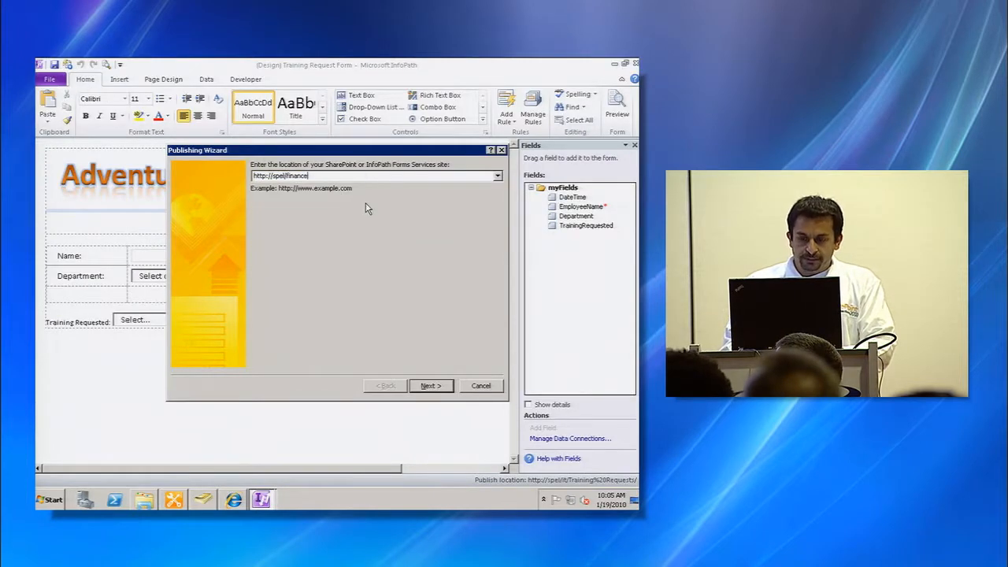
{"action": "left_click", "coordinate": [433, 385]}
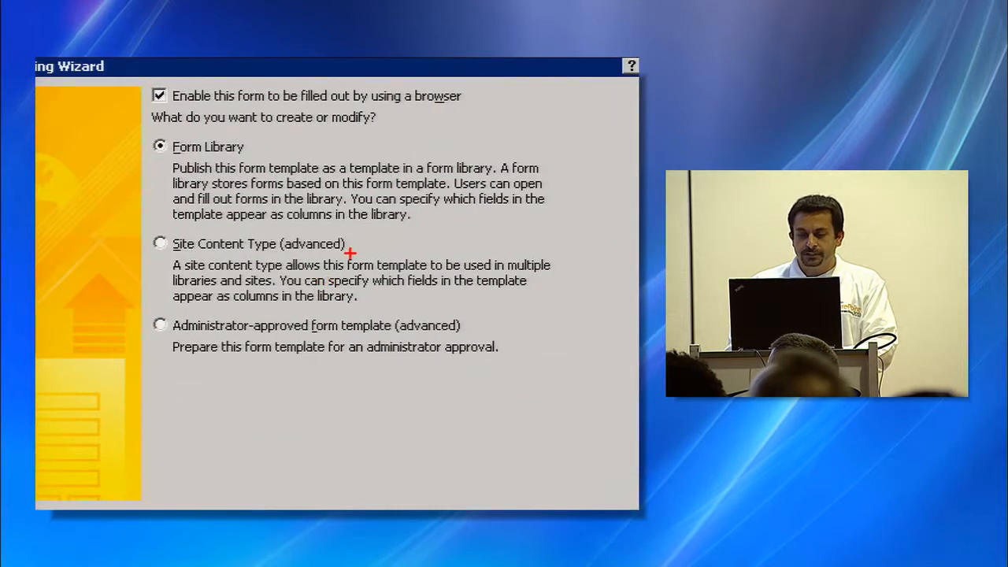
- Publish the form as a new browser-enabled form library named Training Requests with the default promoted columns
{"action": "left_click_drag", "start_coordinate": [351, 249], "coordinate": [487, 249]}
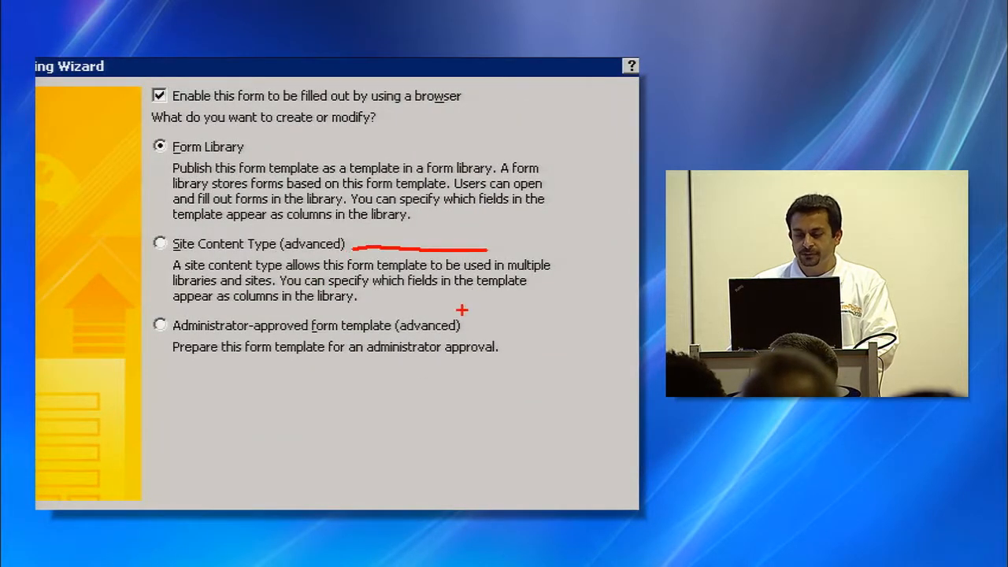
{"action": "left_click_drag", "start_coordinate": [469, 319], "coordinate": [527, 316]}
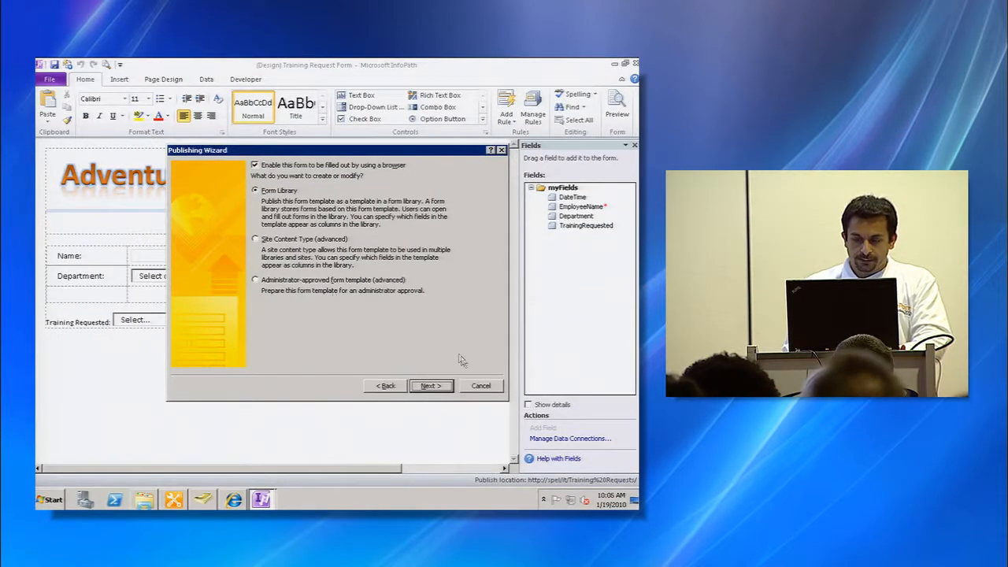
{"action": "left_click", "coordinate": [430, 386]}
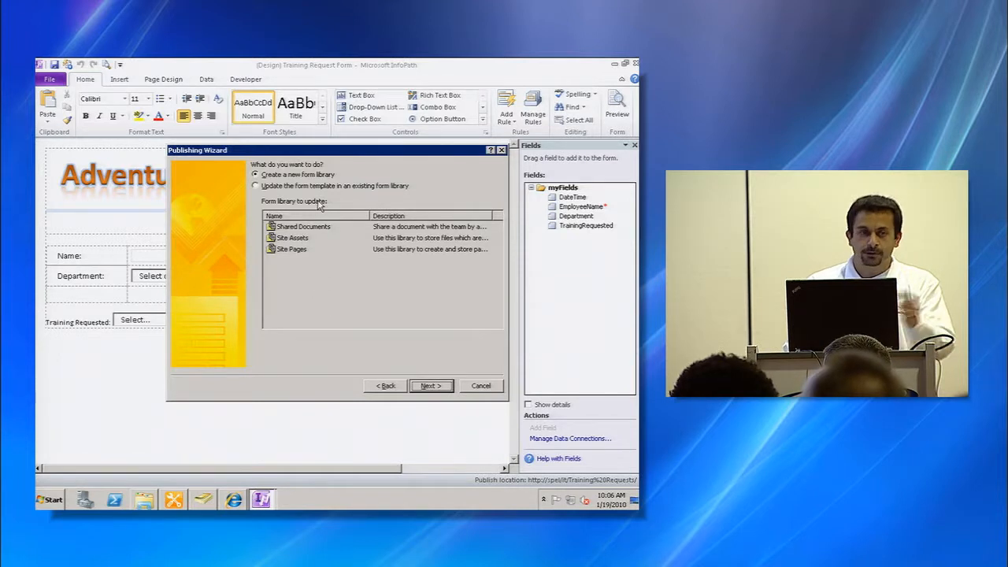
{"action": "left_click", "coordinate": [428, 384]}
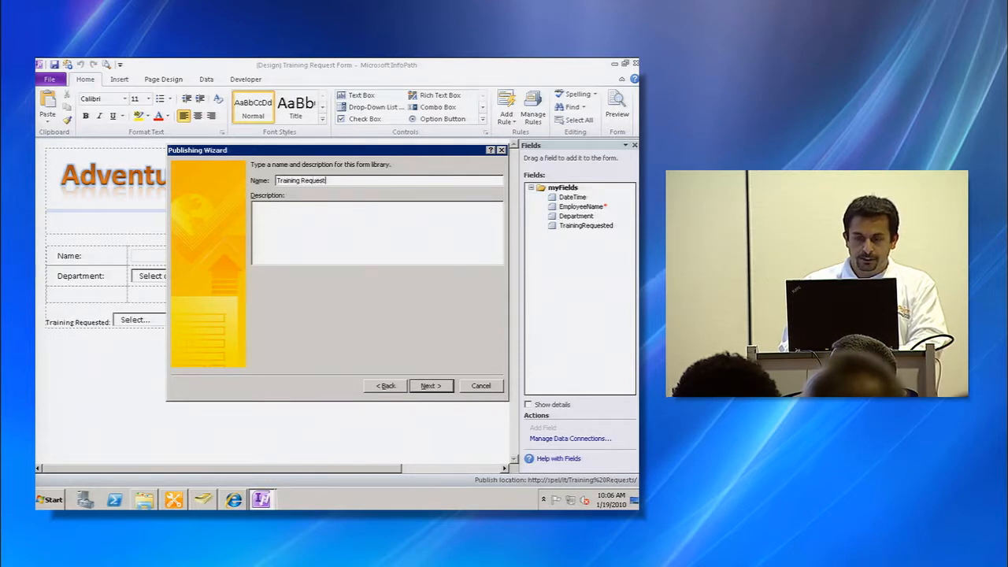
{"action": "left_click", "coordinate": [430, 386]}
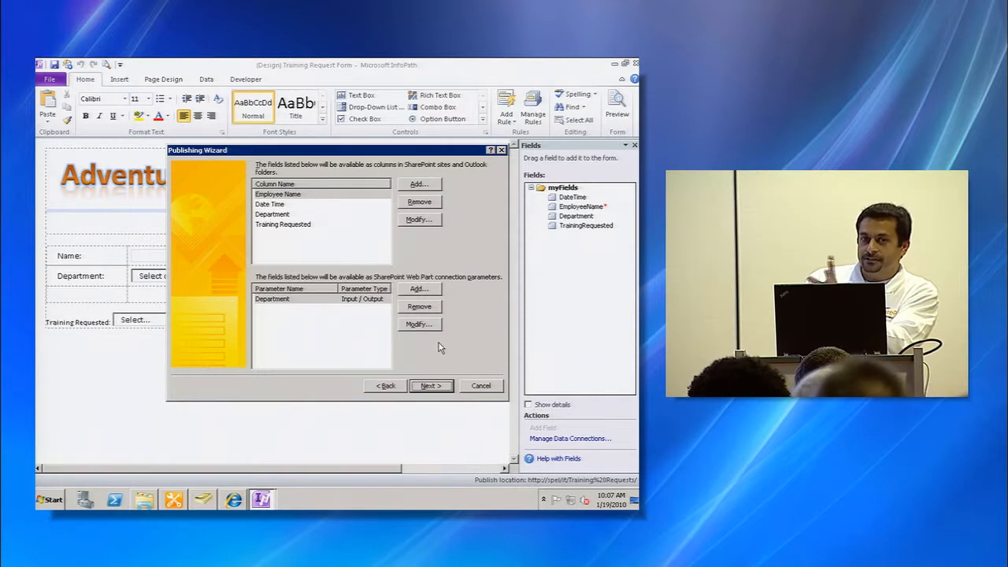
{"action": "left_click", "coordinate": [429, 386]}
{"action": "left_click", "coordinate": [430, 386]}
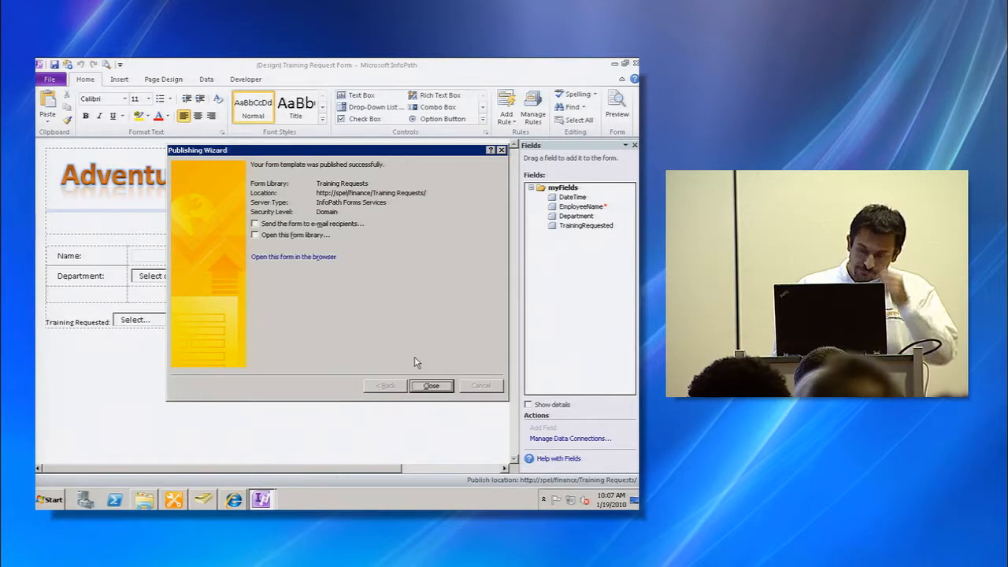
- Close the wizard with the option to open the Training Requests form library, and scroll across its columns
{"action": "left_click", "coordinate": [256, 235]}
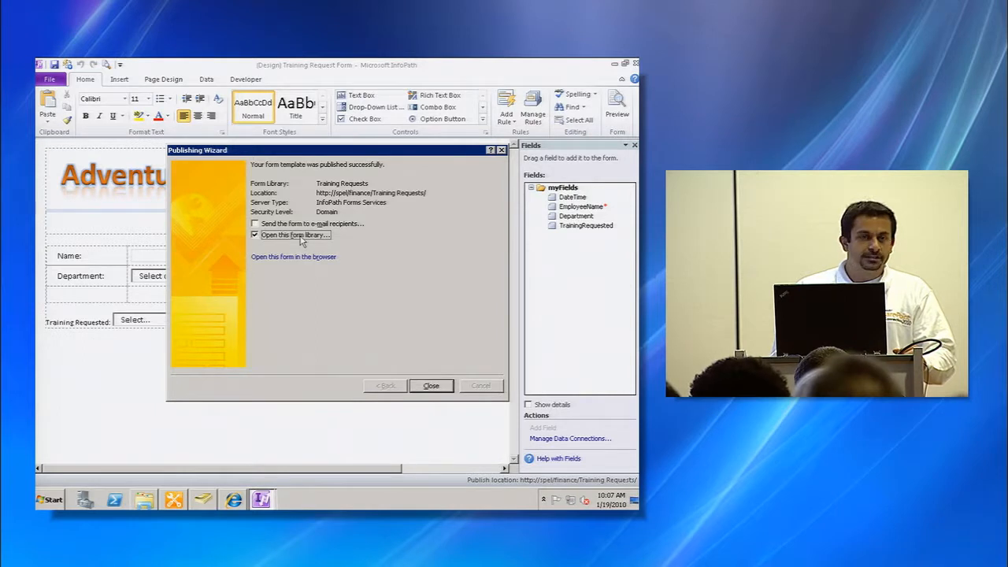
{"action": "left_click", "coordinate": [431, 386]}
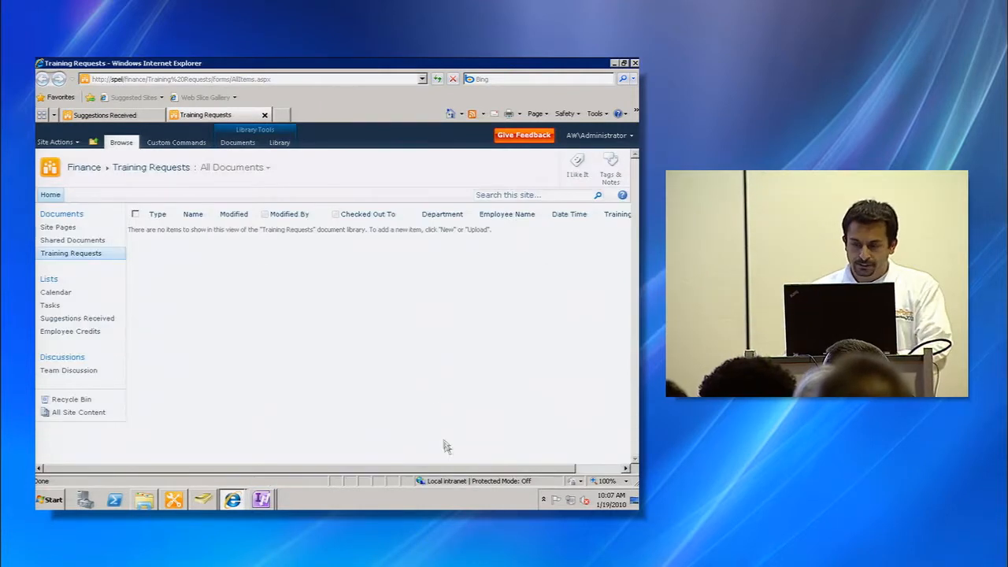
{"action": "left_click_drag", "start_coordinate": [454, 471], "coordinate": [508, 477]}
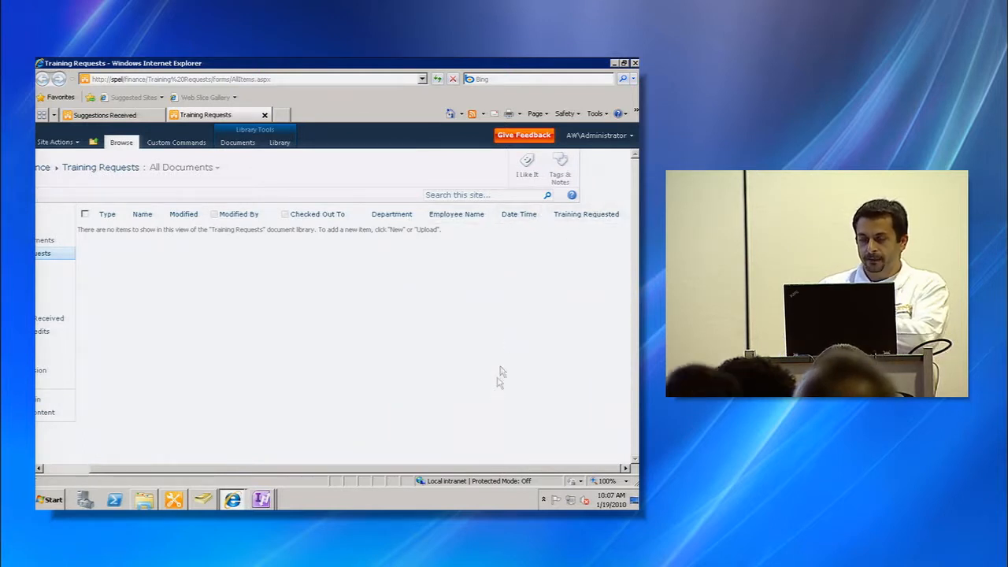
{"action": "left_click_drag", "start_coordinate": [484, 470], "coordinate": [396, 467]}
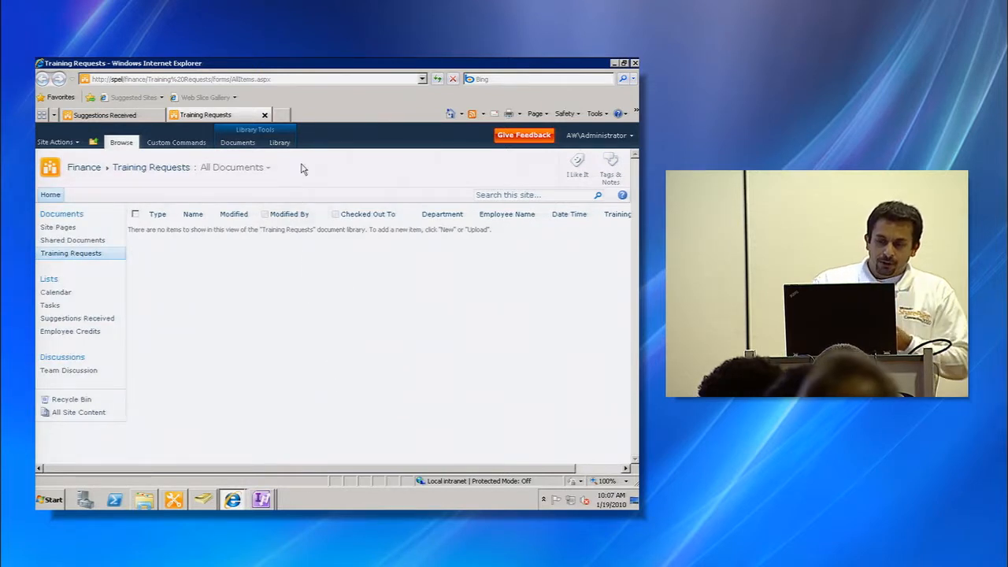
- Preview a new Training Request form from the library, close it, and open the Employee Credits list
{"action": "left_click", "coordinate": [237, 142]}
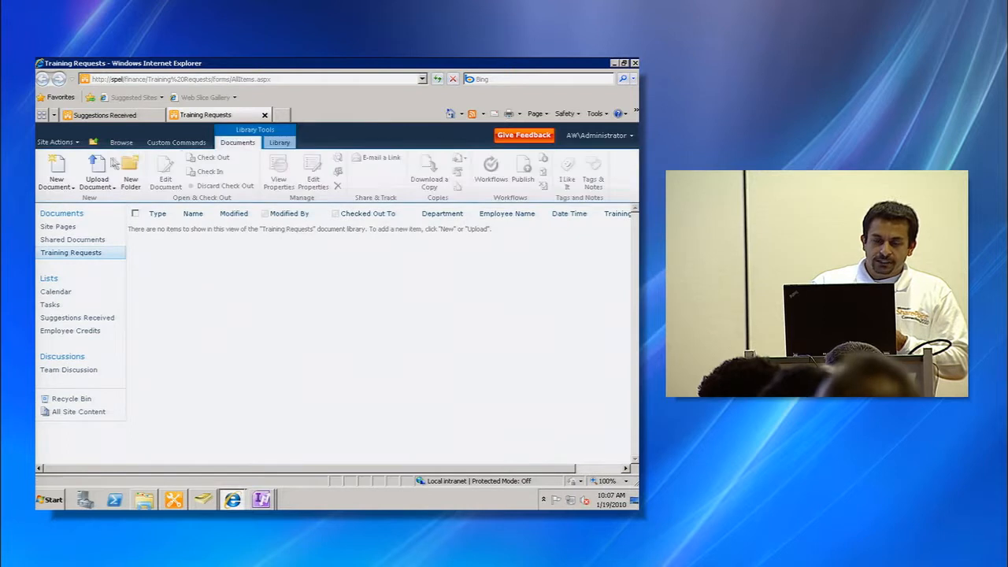
{"action": "left_click", "coordinate": [62, 165]}
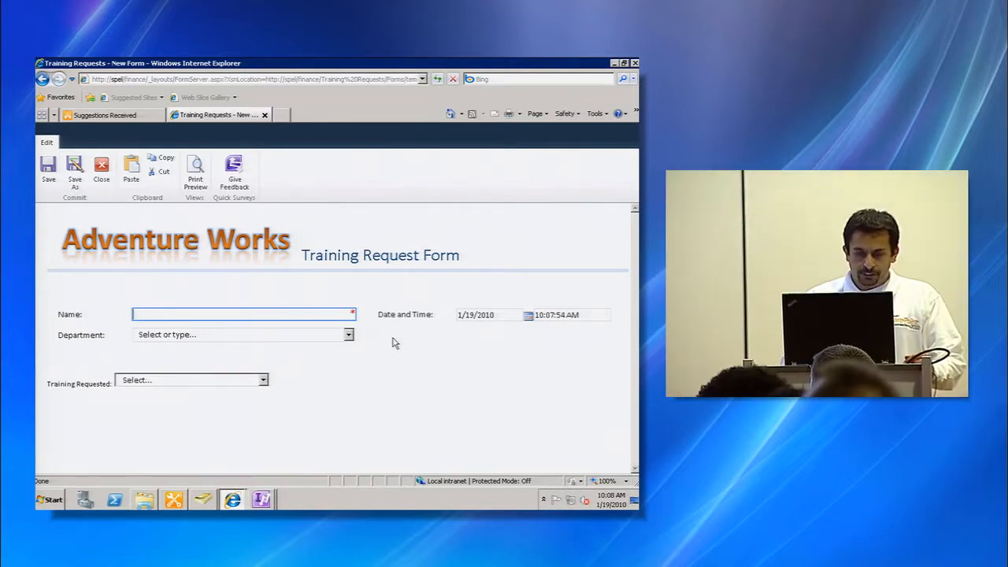
{"action": "left_click", "coordinate": [100, 181]}
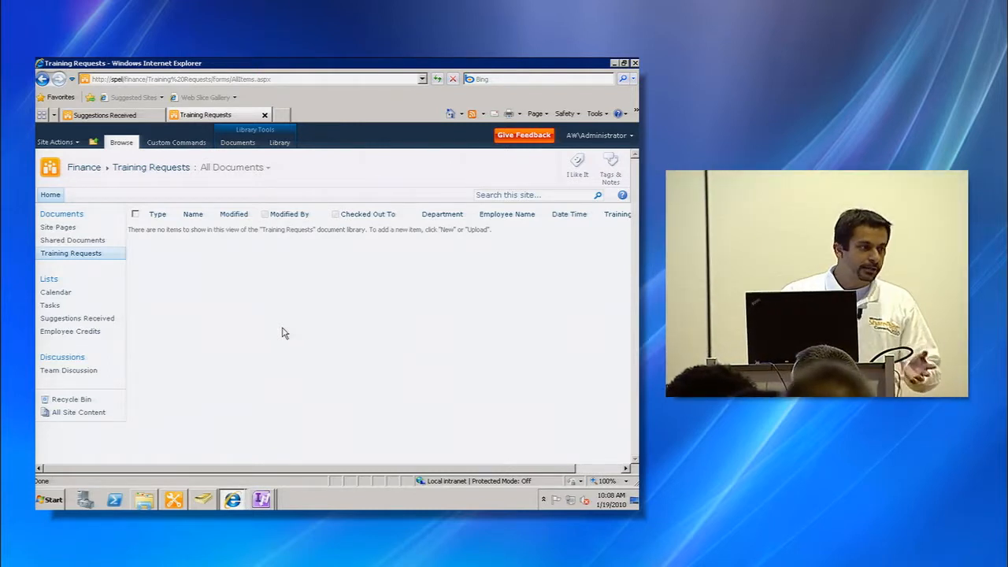
{"action": "left_click", "coordinate": [77, 331]}
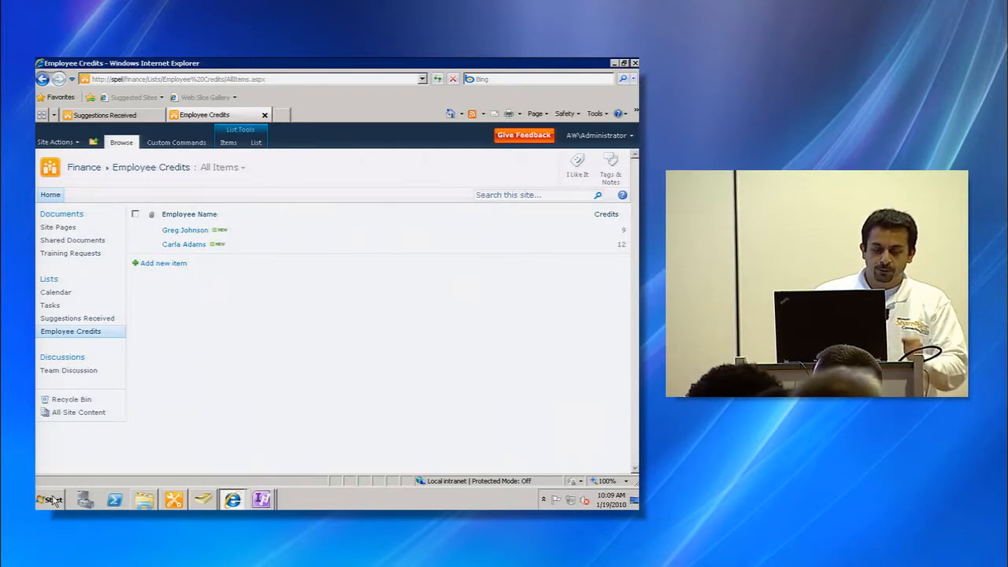
- Launch Microsoft Visio 2010 from the Start menu
{"action": "left_click", "coordinate": [53, 501]}
{"action": "left_click", "coordinate": [79, 463]}
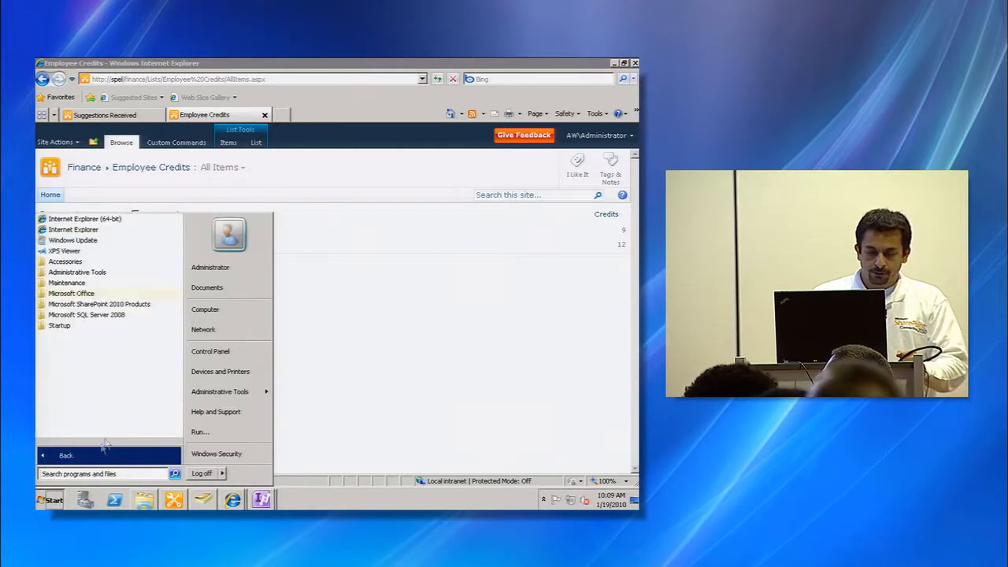
{"action": "left_click", "coordinate": [71, 293]}
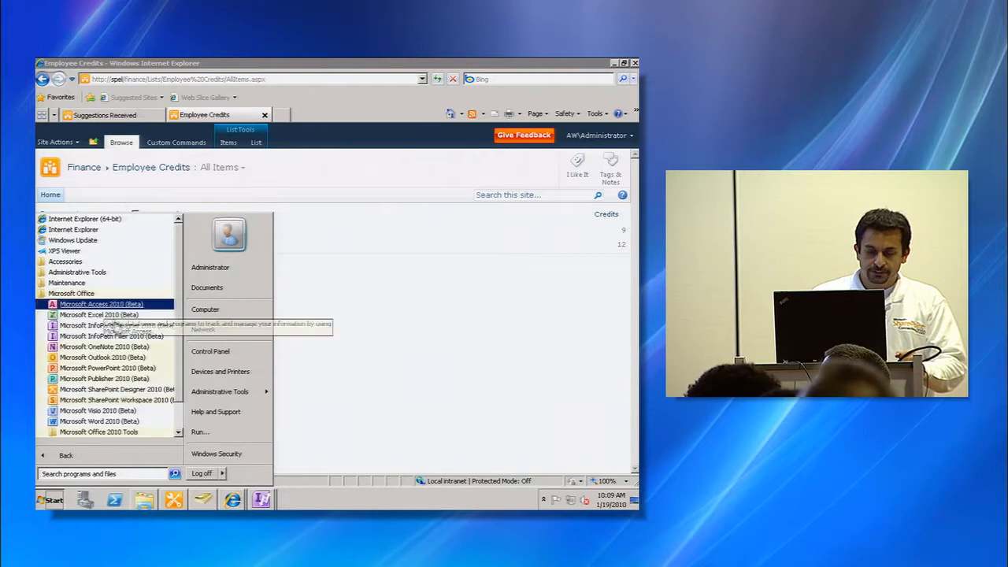
{"action": "left_click", "coordinate": [126, 412]}
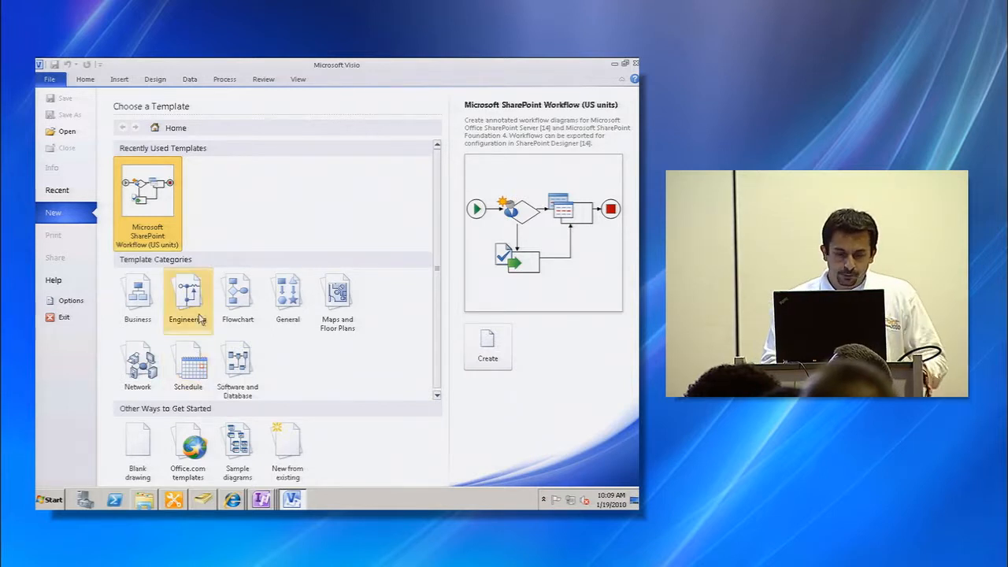
- Create a new drawing from the Flowchart category's Microsoft SharePoint Workflow template in US units
{"action": "left_click", "coordinate": [235, 306]}
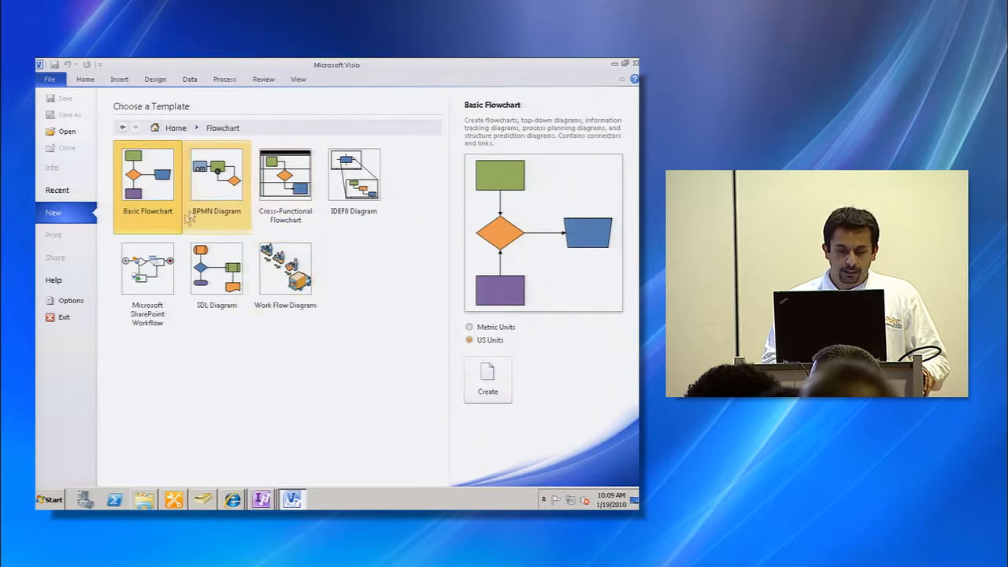
{"action": "left_click", "coordinate": [177, 300]}
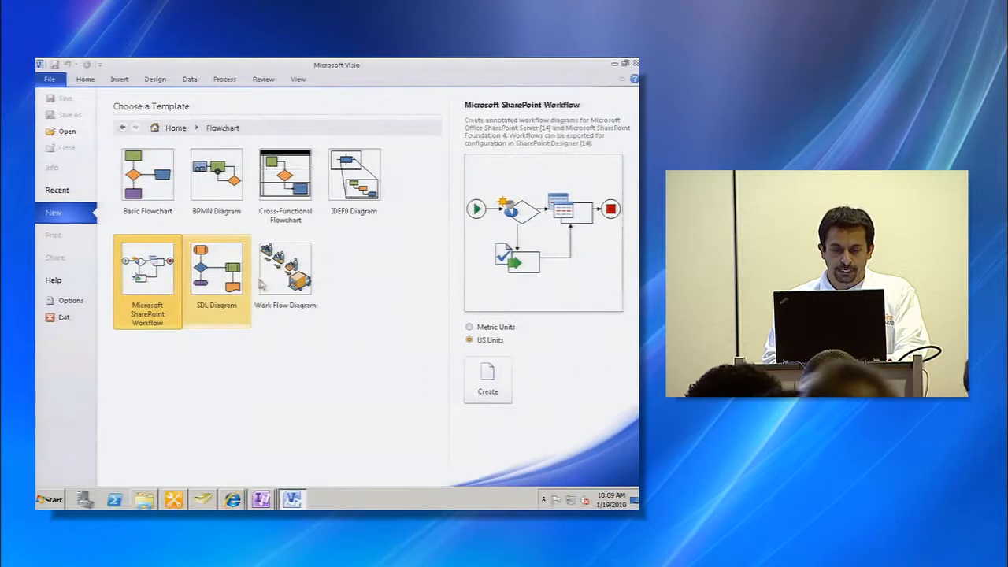
{"action": "left_click", "coordinate": [480, 366]}
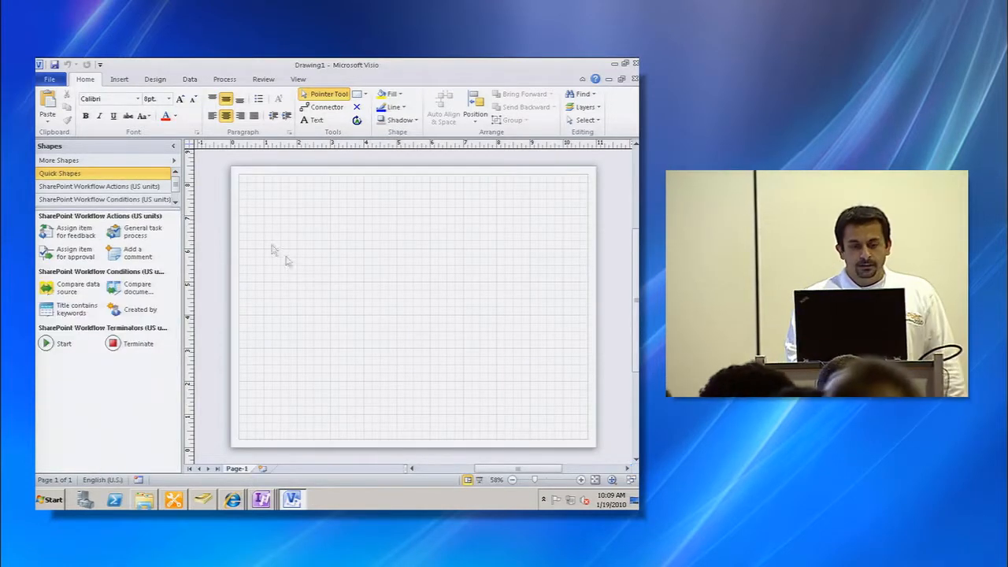
- Browse the SharePoint Workflow Actions, Conditions and Terminators stencils
{"action": "left_click", "coordinate": [112, 186]}
{"action": "left_click", "coordinate": [115, 200]}
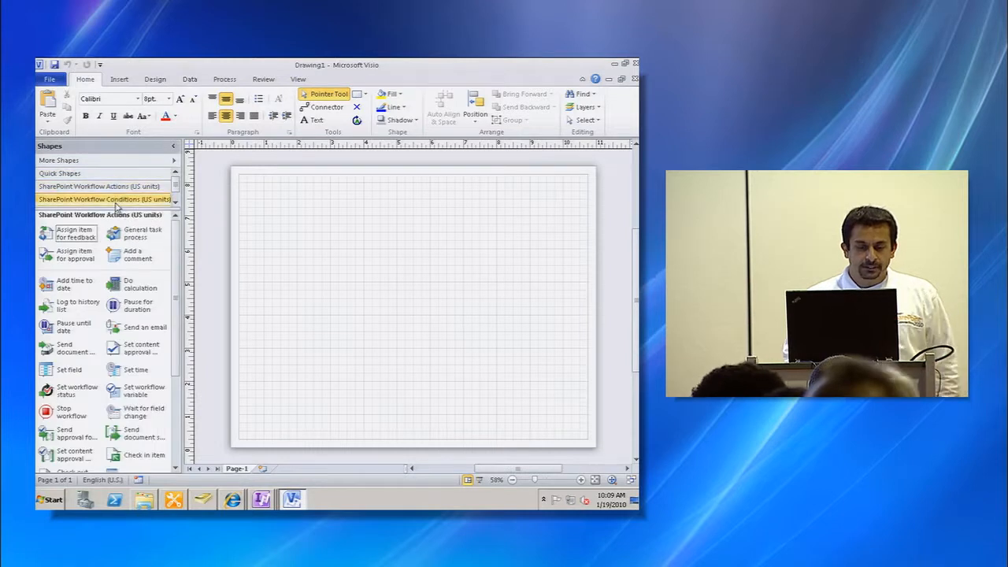
{"action": "left_click_drag", "start_coordinate": [117, 208], "coordinate": [116, 219]}
{"action": "left_click", "coordinate": [123, 213]}
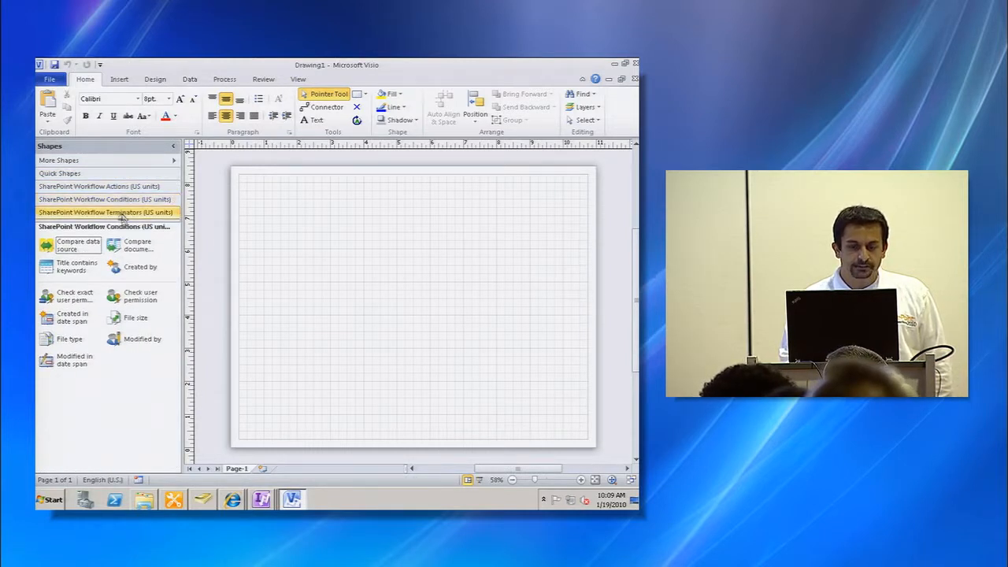
{"action": "left_click", "coordinate": [123, 200]}
{"action": "left_click", "coordinate": [123, 187]}
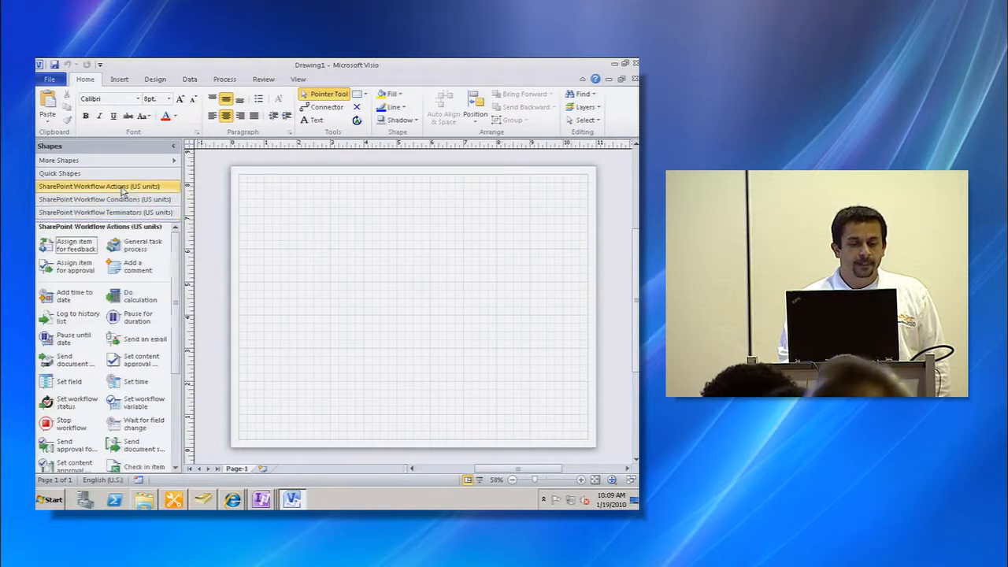
{"action": "left_click", "coordinate": [120, 213]}
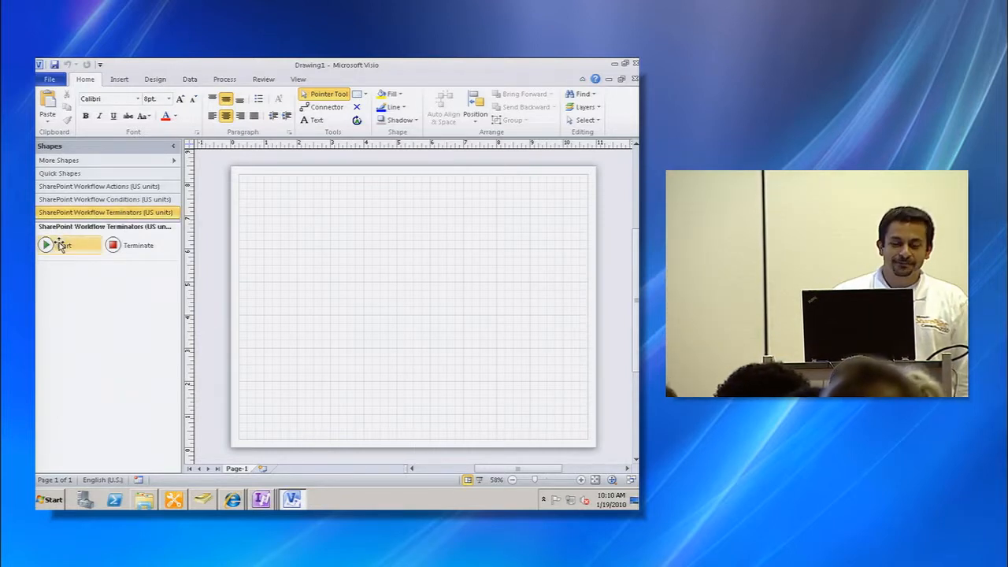
- Place a Start shape at the left of the page and a Terminate shape near the right edge
{"action": "left_click_drag", "start_coordinate": [61, 247], "coordinate": [156, 256]}
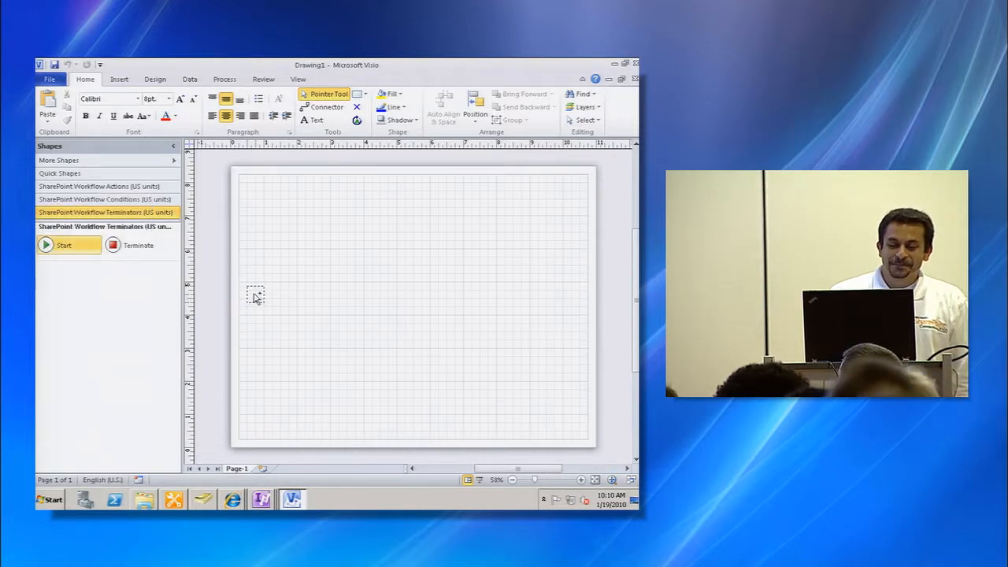
{"action": "left_click_drag", "start_coordinate": [252, 297], "coordinate": [254, 296]}
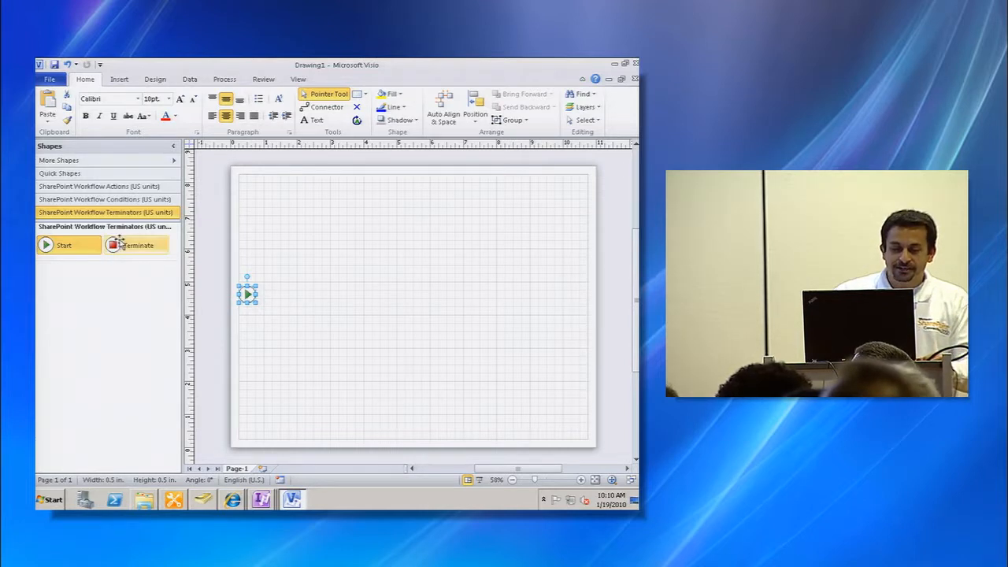
{"action": "left_click_drag", "start_coordinate": [116, 243], "coordinate": [195, 250]}
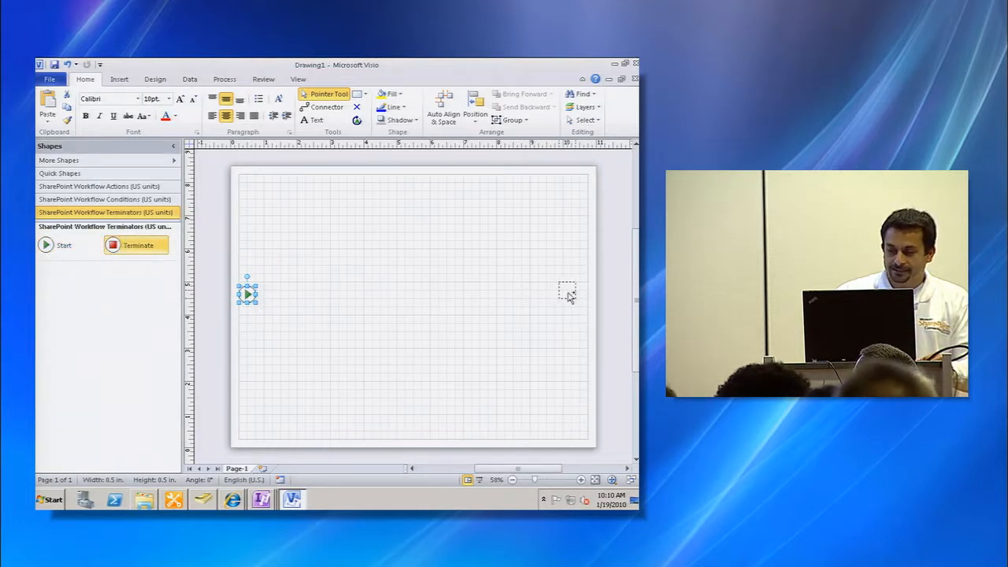
- Place a Send an email action just right of the Start shape and zoom in on the diagram
{"action": "left_click_drag", "start_coordinate": [576, 294], "coordinate": [577, 294]}
{"action": "left_click", "coordinate": [462, 345]}
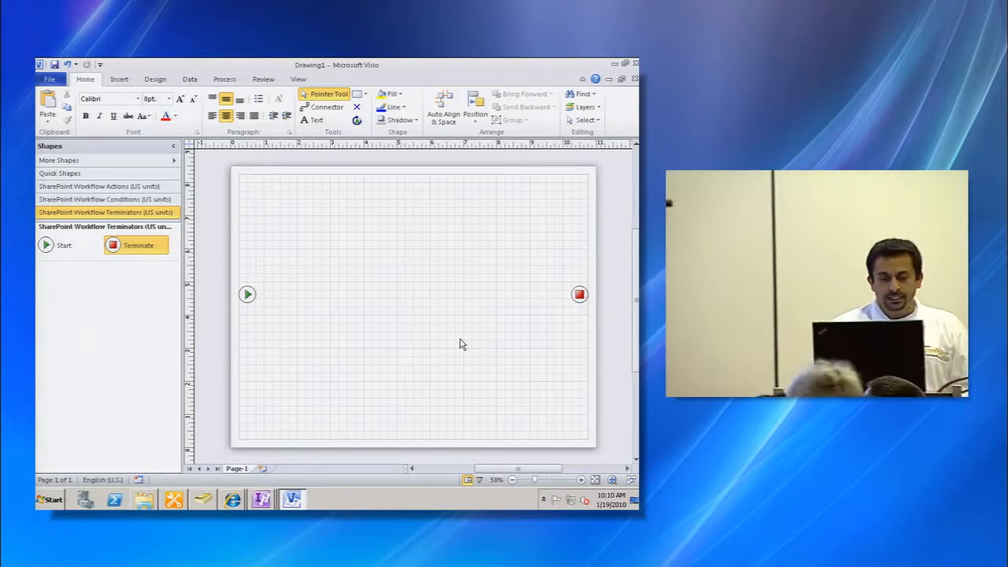
{"action": "left_click", "coordinate": [131, 199]}
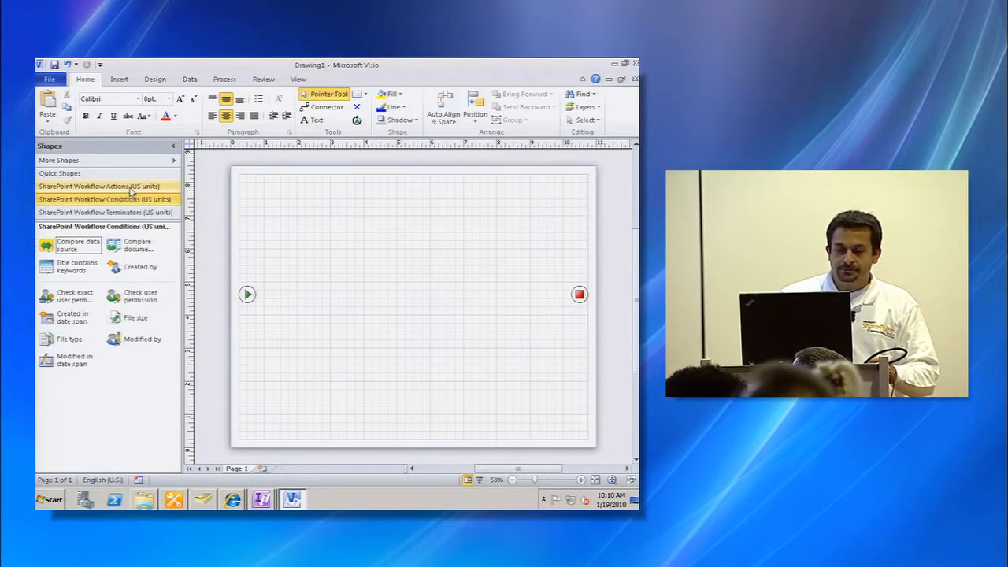
{"action": "left_click", "coordinate": [130, 188]}
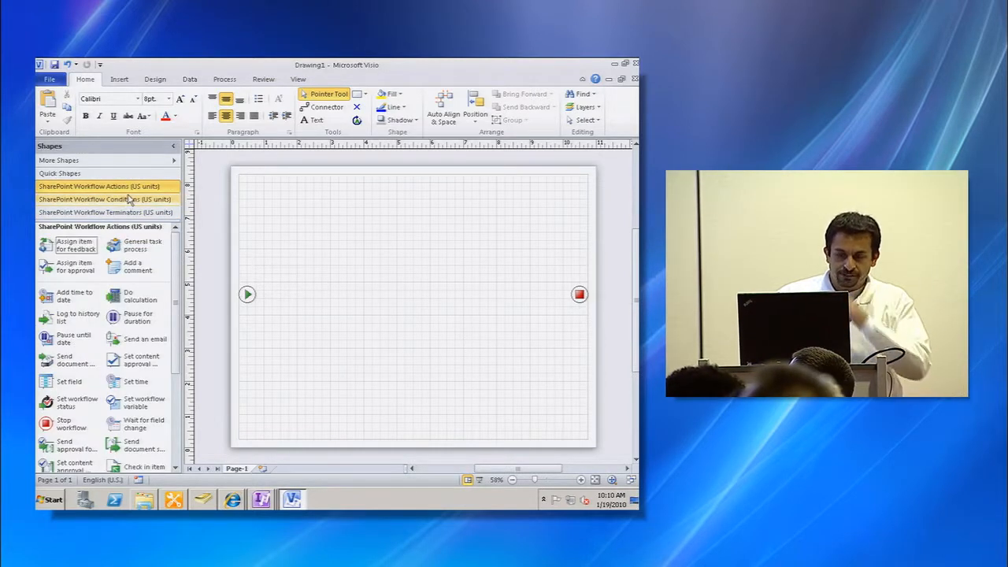
{"action": "scroll", "coordinate": [136, 314], "scroll_direction": "down", "scroll_amount": 1}
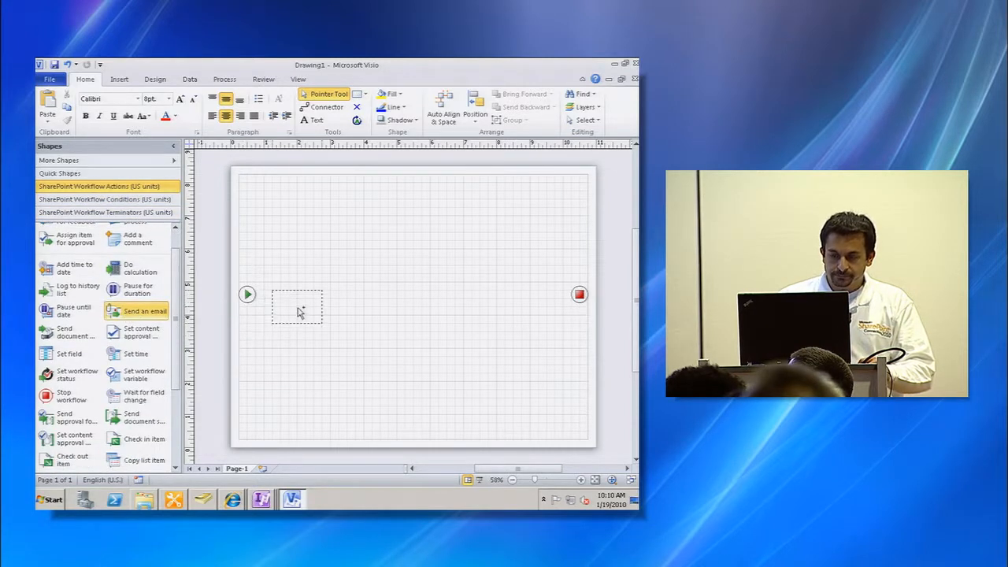
{"action": "left_click_drag", "start_coordinate": [293, 303], "coordinate": [290, 299]}
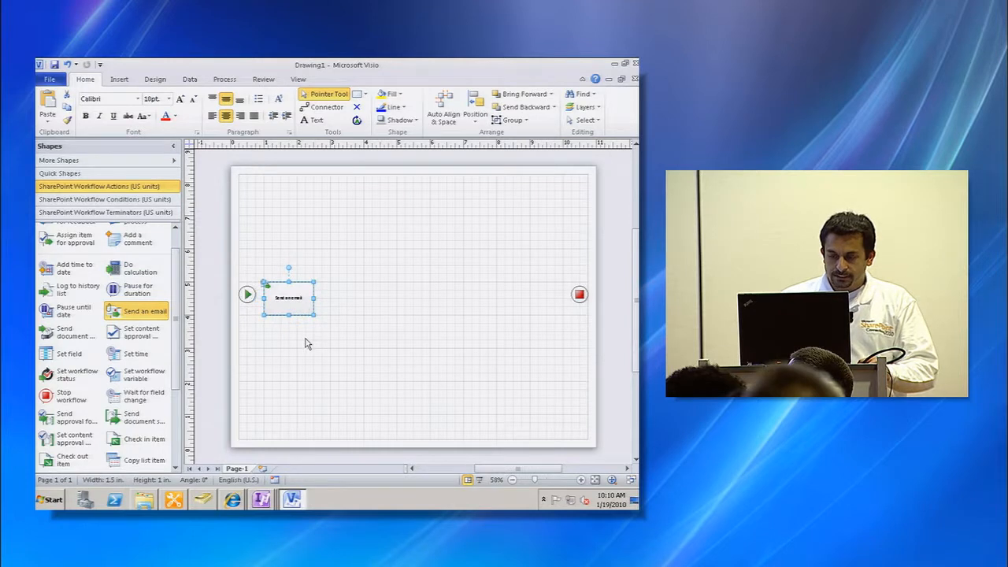
{"action": "left_click", "coordinate": [581, 480]}
{"action": "left_click", "coordinate": [580, 479]}
{"action": "left_click_drag", "start_coordinate": [536, 472], "coordinate": [529, 469]}
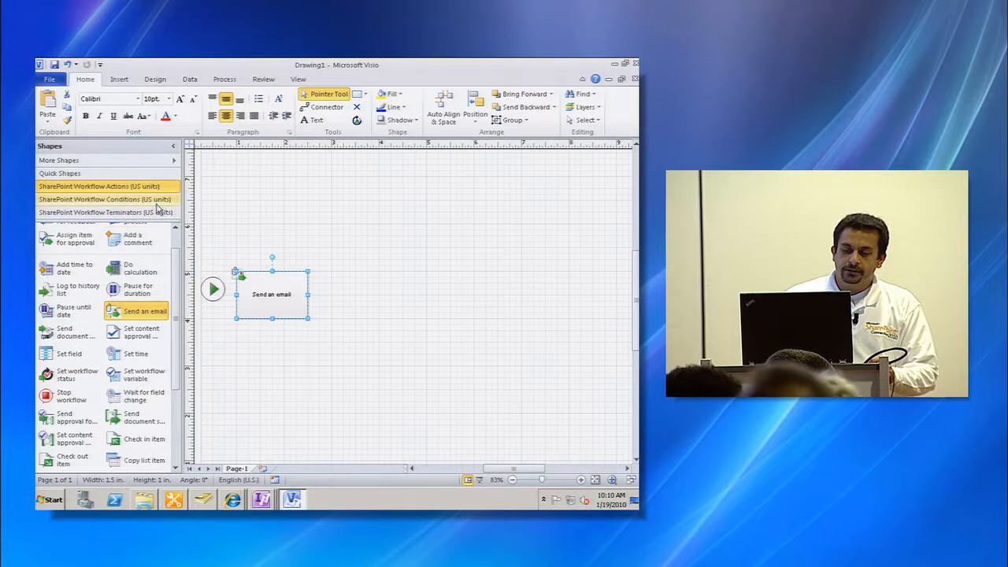
- Add a Compare data source condition to the right of the Send an email action
{"action": "left_click", "coordinate": [102, 200]}
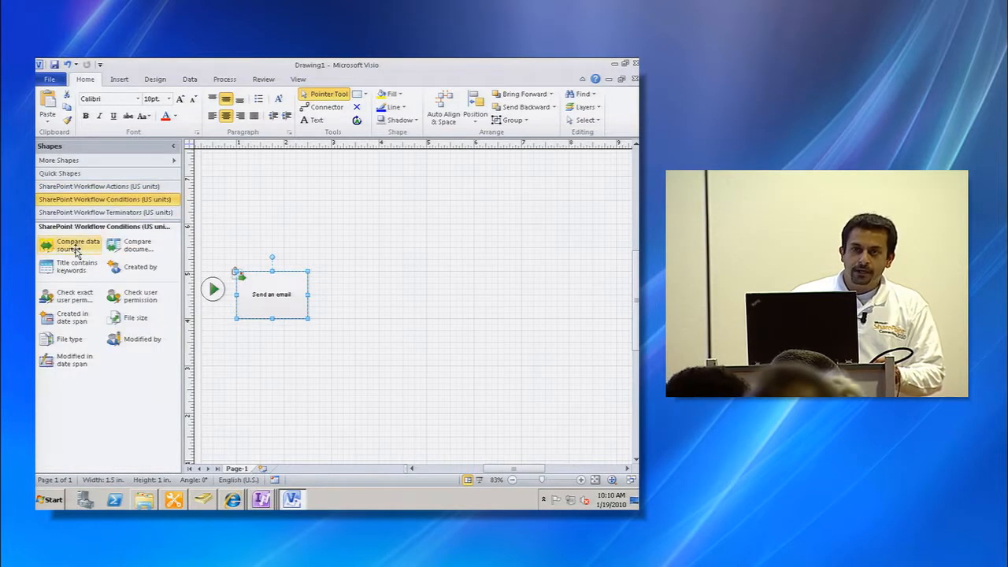
{"action": "left_click_drag", "start_coordinate": [76, 250], "coordinate": [361, 296]}
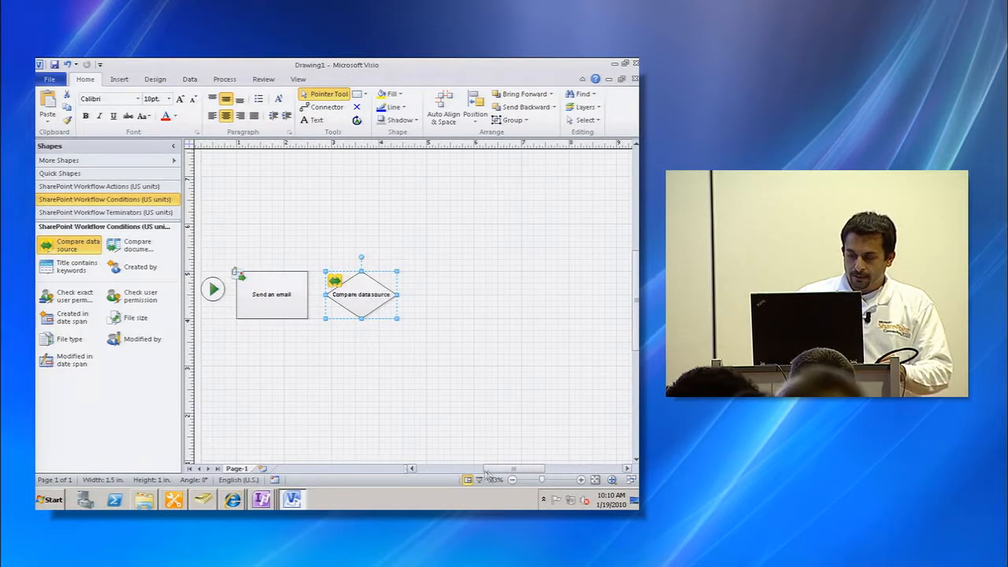
{"action": "left_click_drag", "start_coordinate": [509, 472], "coordinate": [520, 473]}
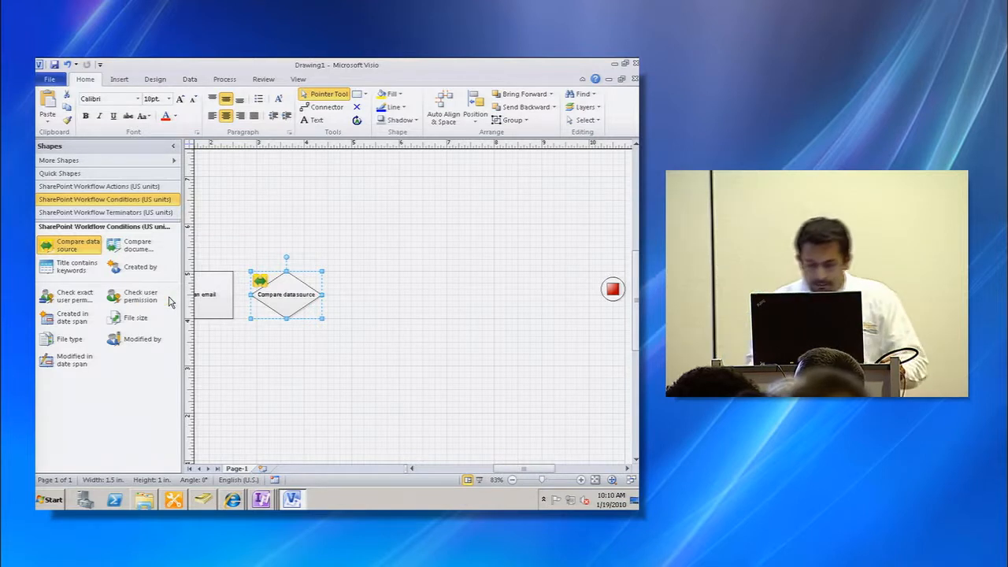
- Build an upper branch row of Send an email, Set workflow status and Stop workflow actions above the condition
{"action": "left_click", "coordinate": [128, 187]}
{"action": "left_click_drag", "start_coordinate": [146, 311], "coordinate": [375, 247]}
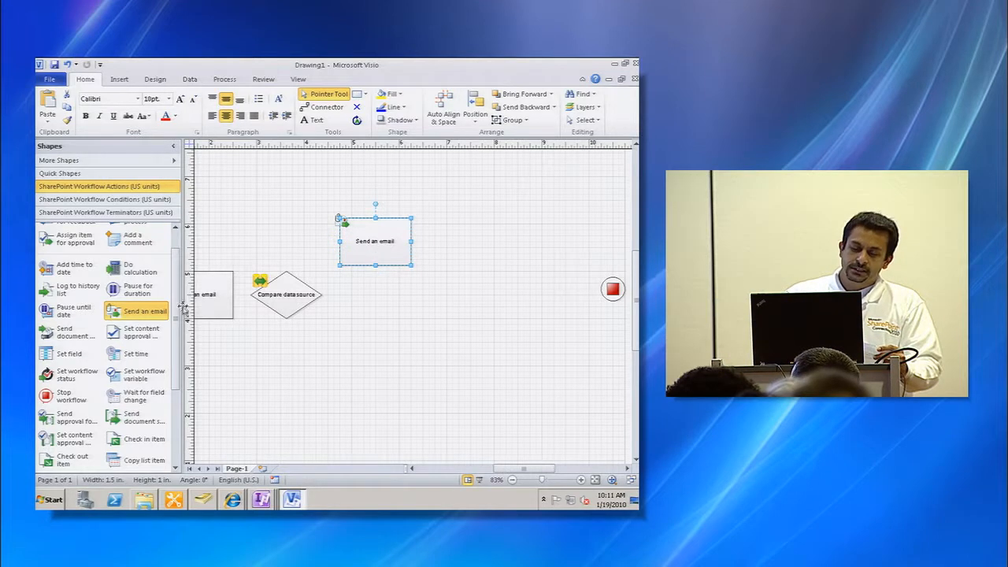
{"action": "left_click_drag", "start_coordinate": [74, 374], "coordinate": [464, 240]}
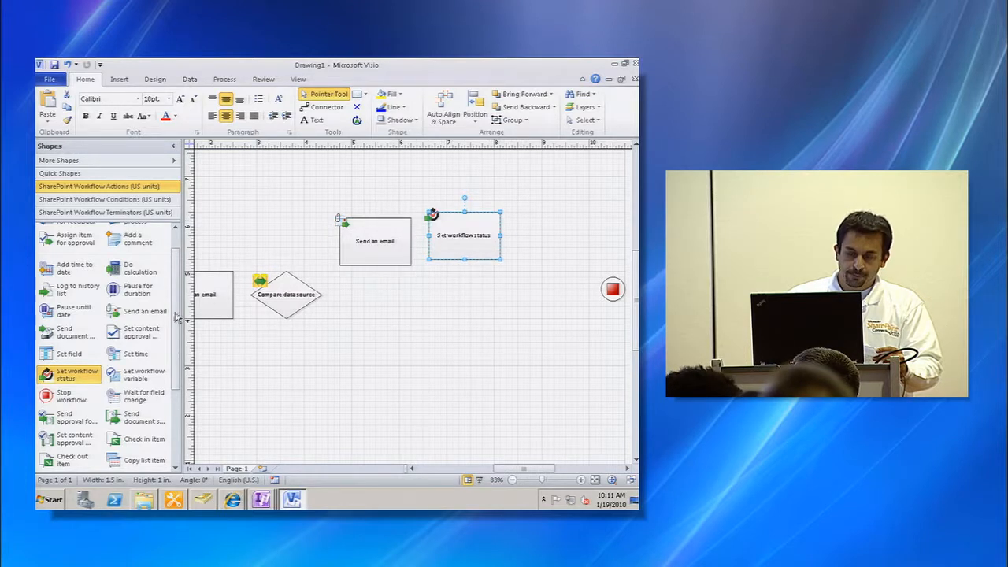
{"action": "left_click", "coordinate": [68, 393]}
{"action": "left_click_drag", "start_coordinate": [68, 393], "coordinate": [561, 249]}
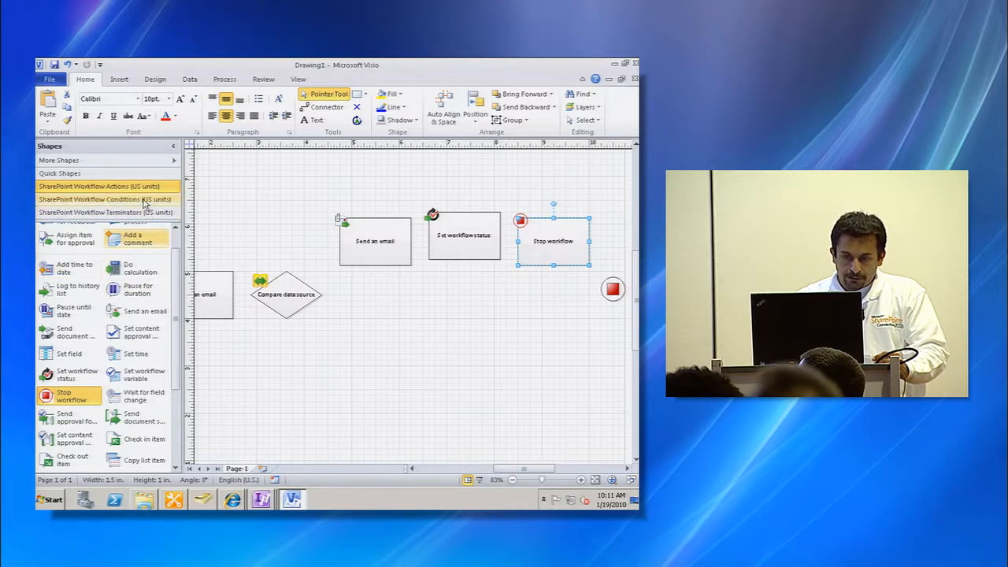
- Build a lower branch of Assign a to-do item and Set workflow status actions below the upper row
{"action": "scroll", "coordinate": [178, 318], "scroll_direction": "down", "scroll_amount": 3}
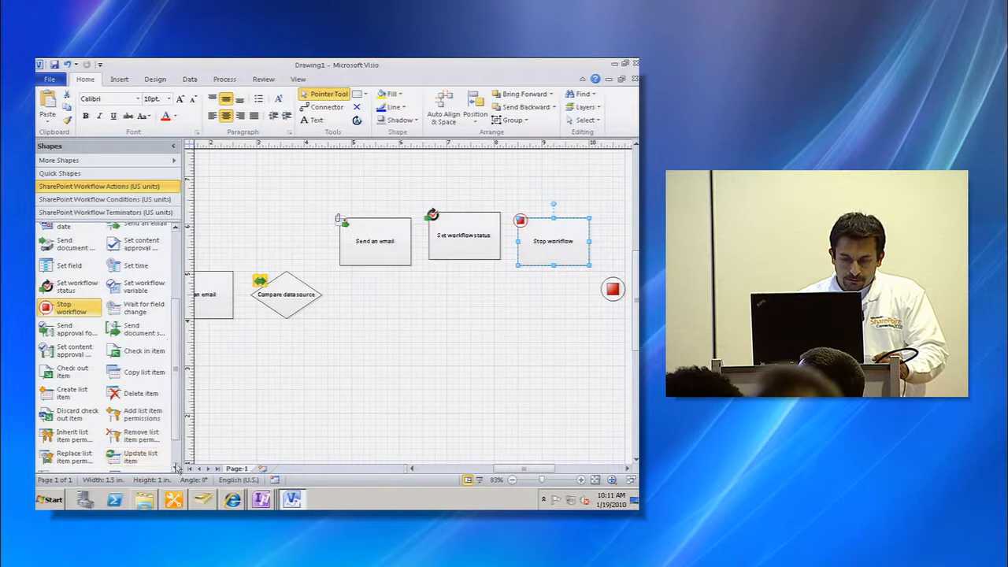
{"action": "scroll", "coordinate": [86, 449], "scroll_direction": "down", "scroll_amount": 2}
{"action": "left_click_drag", "start_coordinate": [85, 463], "coordinate": [368, 342]}
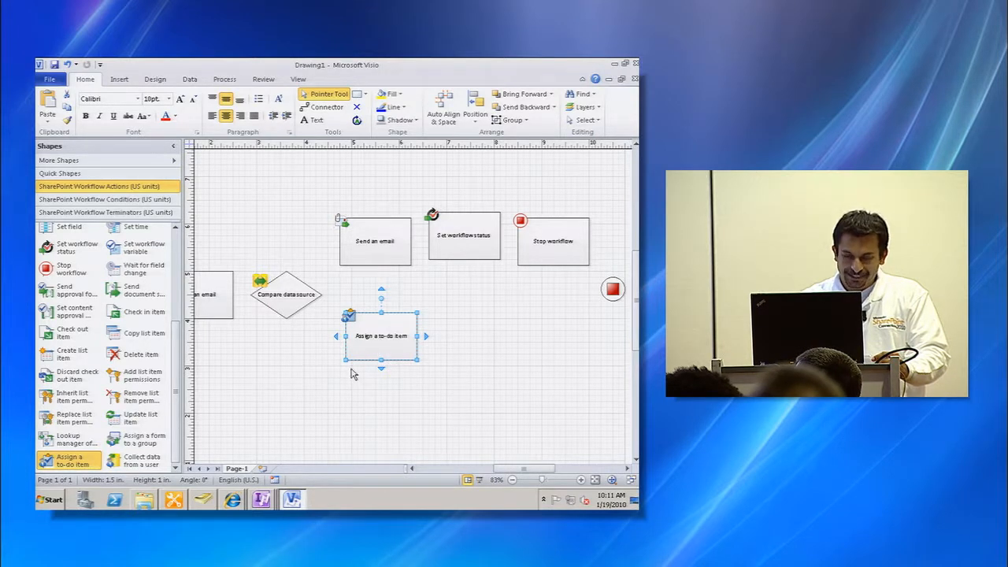
{"action": "scroll", "coordinate": [180, 301], "scroll_direction": "up", "scroll_amount": 3}
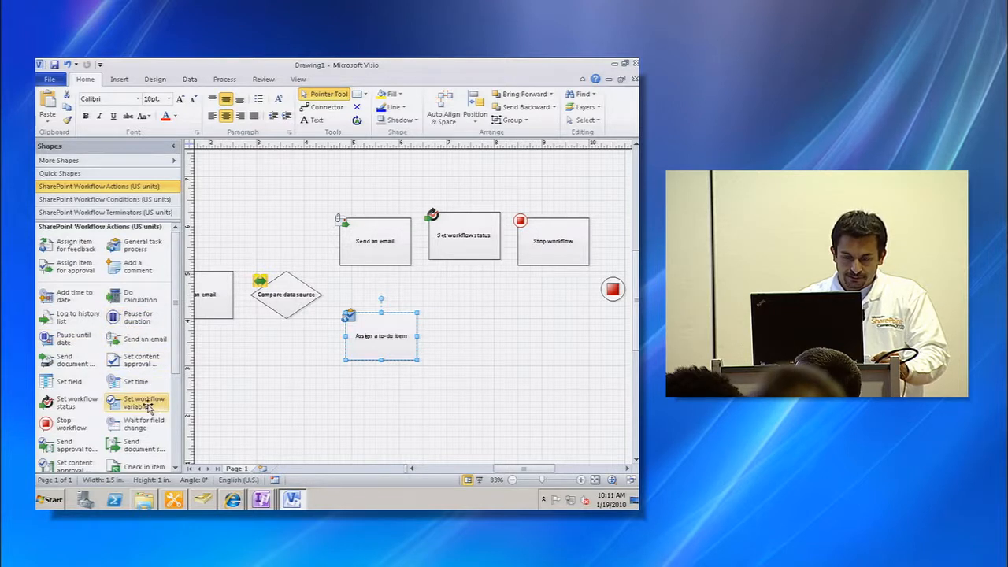
{"action": "left_click_drag", "start_coordinate": [79, 405], "coordinate": [489, 339]}
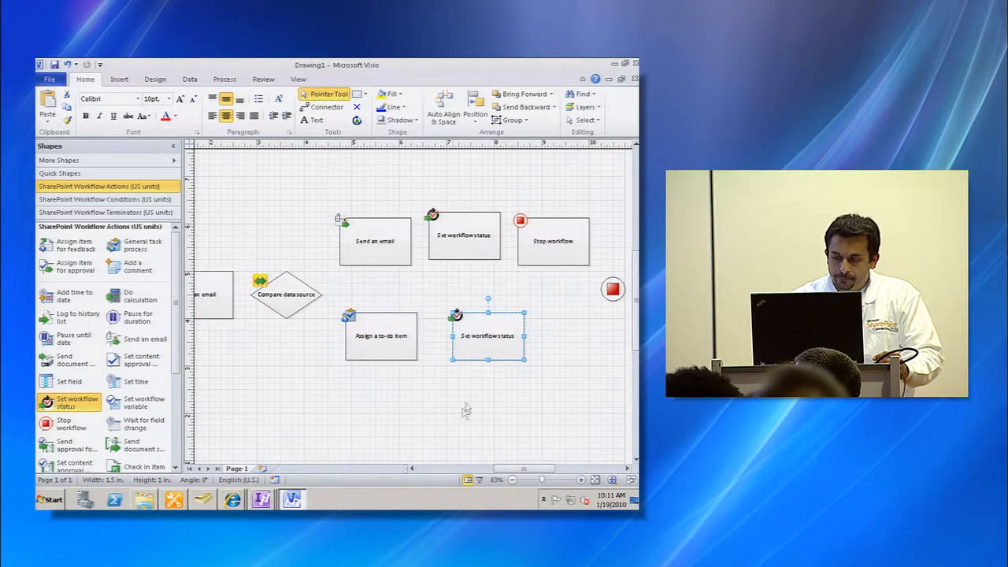
{"action": "left_click_drag", "start_coordinate": [524, 470], "coordinate": [519, 471]}
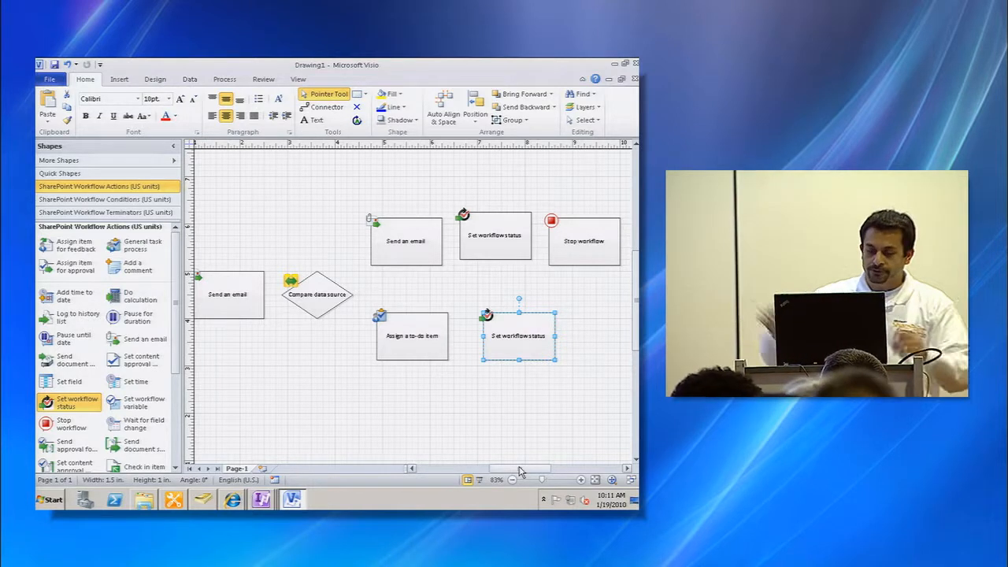
{"action": "left_click_drag", "start_coordinate": [518, 471], "coordinate": [490, 471]}
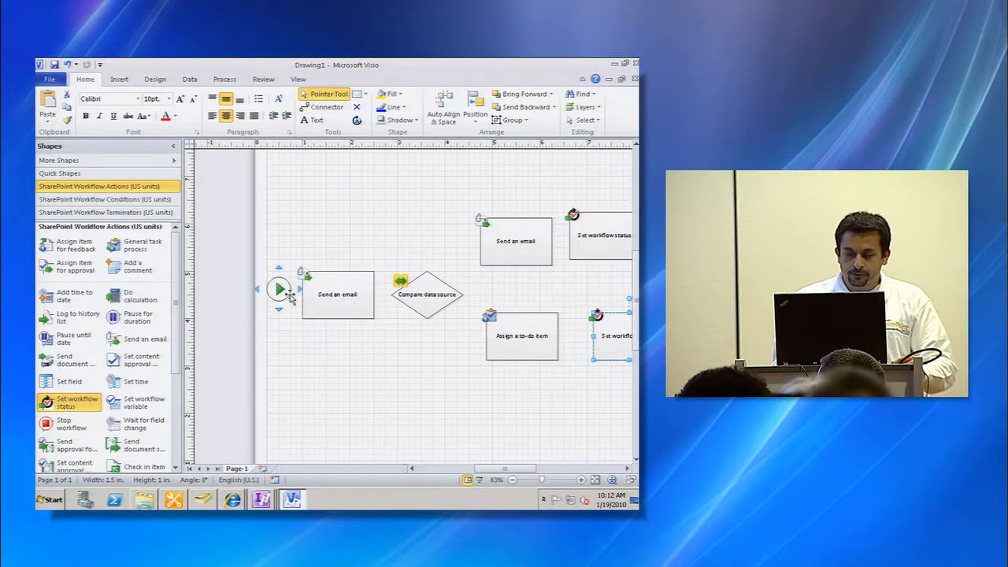
- Connect Start to Send an email, that to the condition, and the condition to both branch actions
{"action": "left_click_drag", "start_coordinate": [298, 289], "coordinate": [302, 291]}
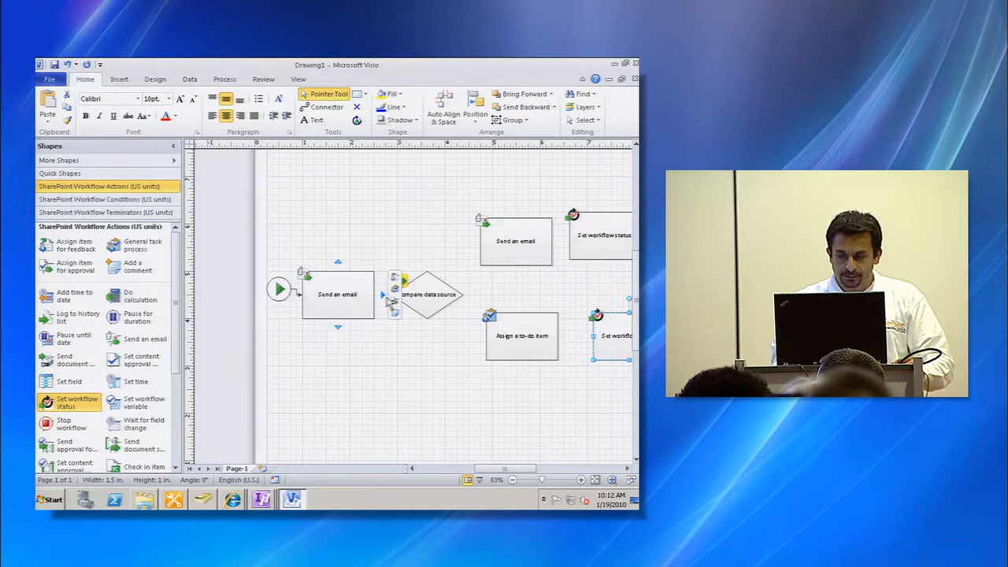
{"action": "left_click", "coordinate": [386, 296]}
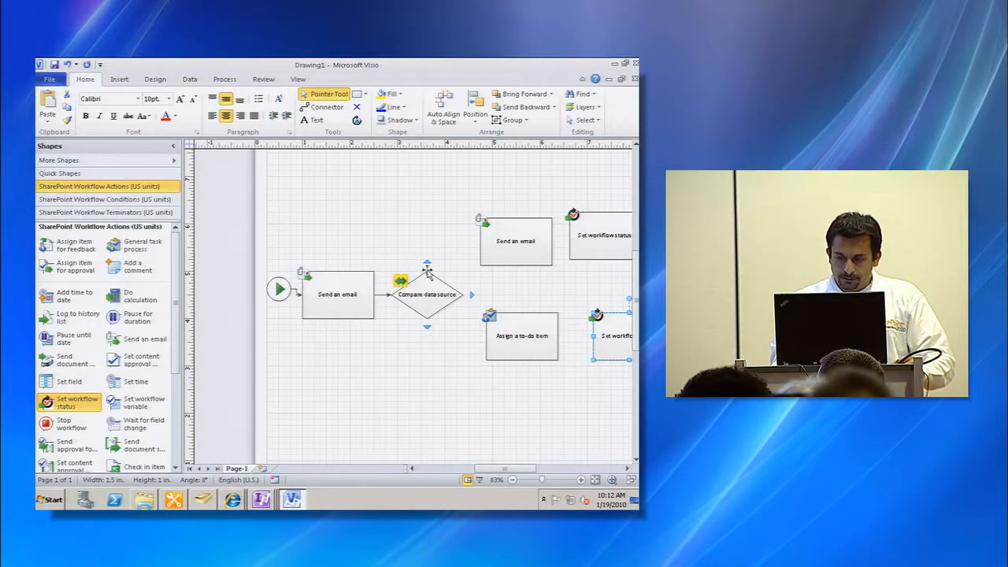
{"action": "left_click_drag", "start_coordinate": [430, 269], "coordinate": [481, 245]}
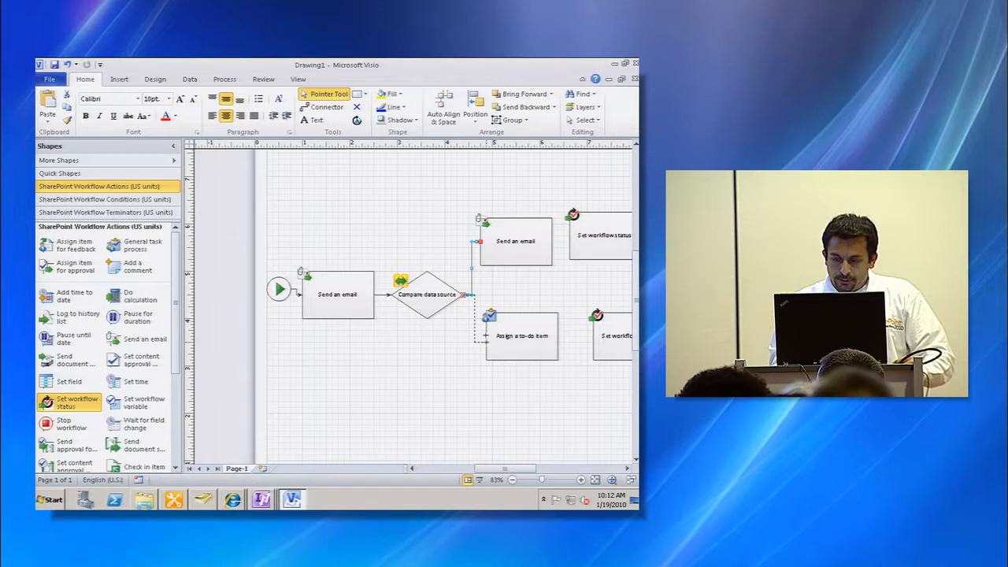
{"action": "left_click_drag", "start_coordinate": [482, 334], "coordinate": [484, 336]}
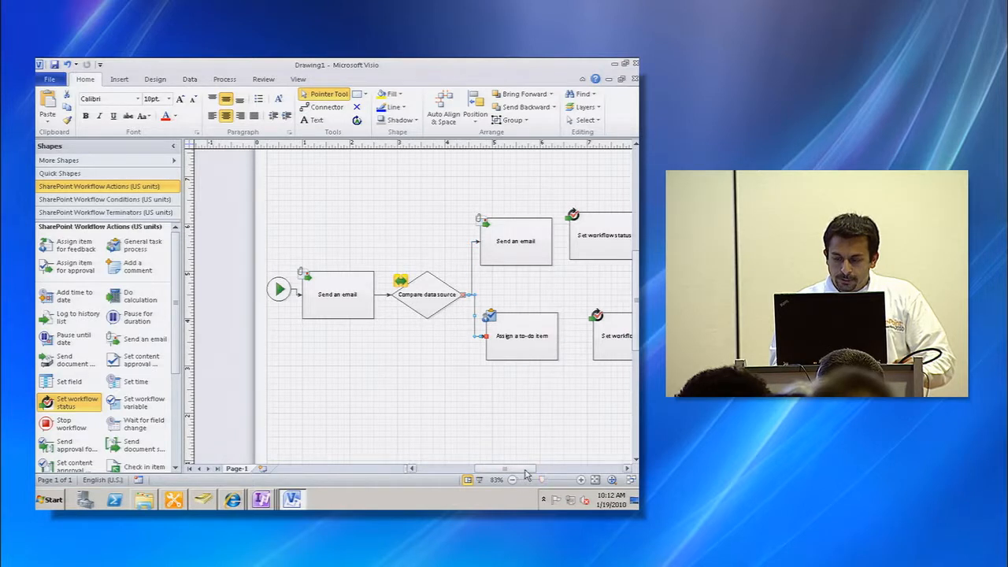
- Chain the upper branch actions together and connect Stop workflow to the Terminate shape
{"action": "left_click_drag", "start_coordinate": [504, 468], "coordinate": [533, 469]}
{"action": "left_click", "coordinate": [355, 242]}
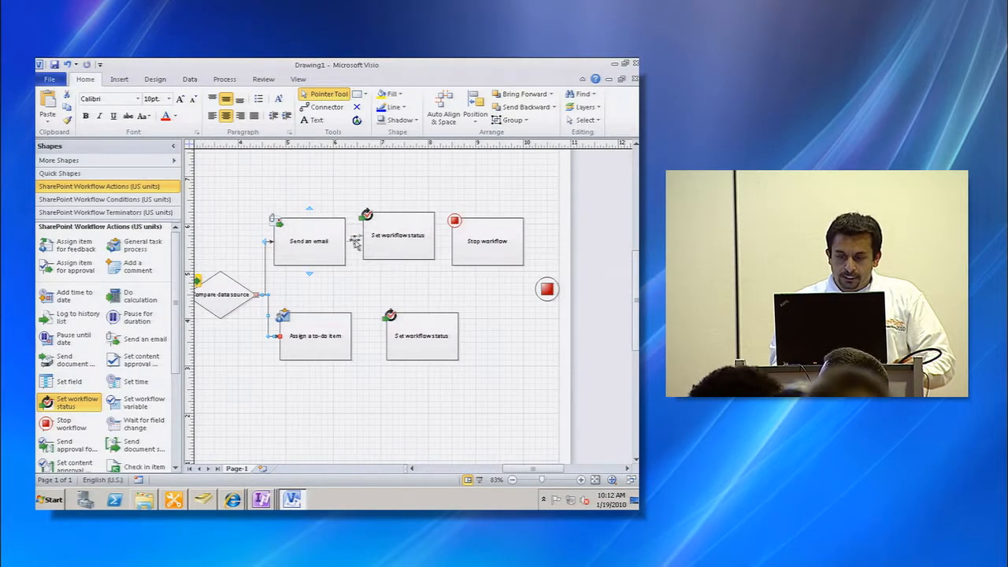
{"action": "left_click", "coordinate": [440, 238]}
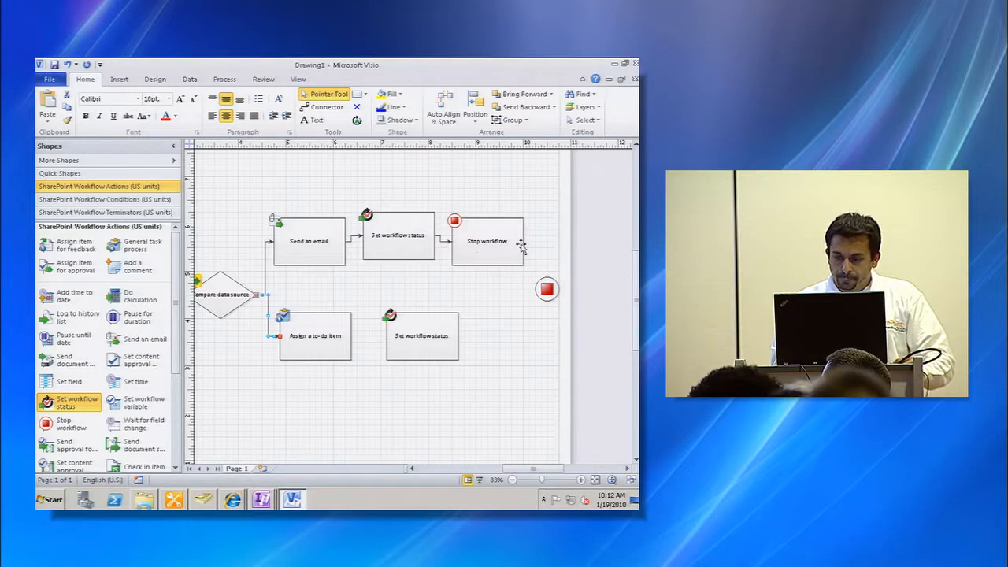
{"action": "left_click", "coordinate": [532, 245]}
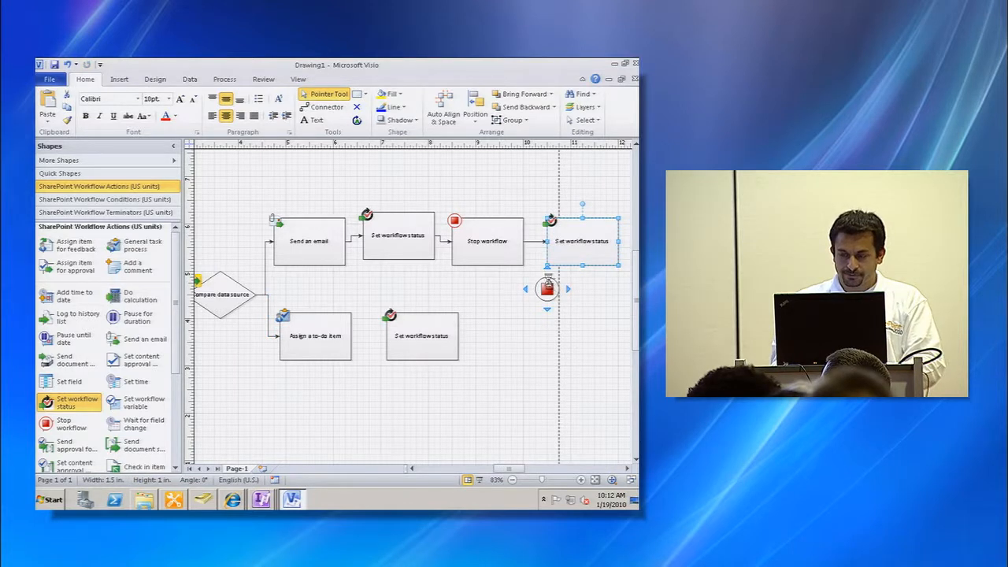
{"action": "key", "text": "ctrl+z"}
{"action": "mouse_move", "coordinate": [527, 259]}
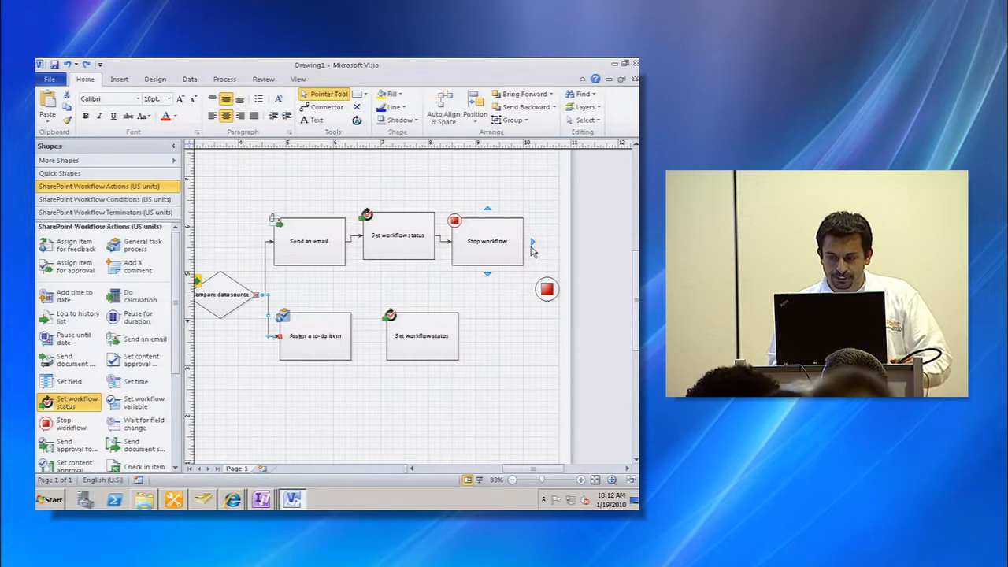
{"action": "left_click_drag", "start_coordinate": [533, 243], "coordinate": [548, 283]}
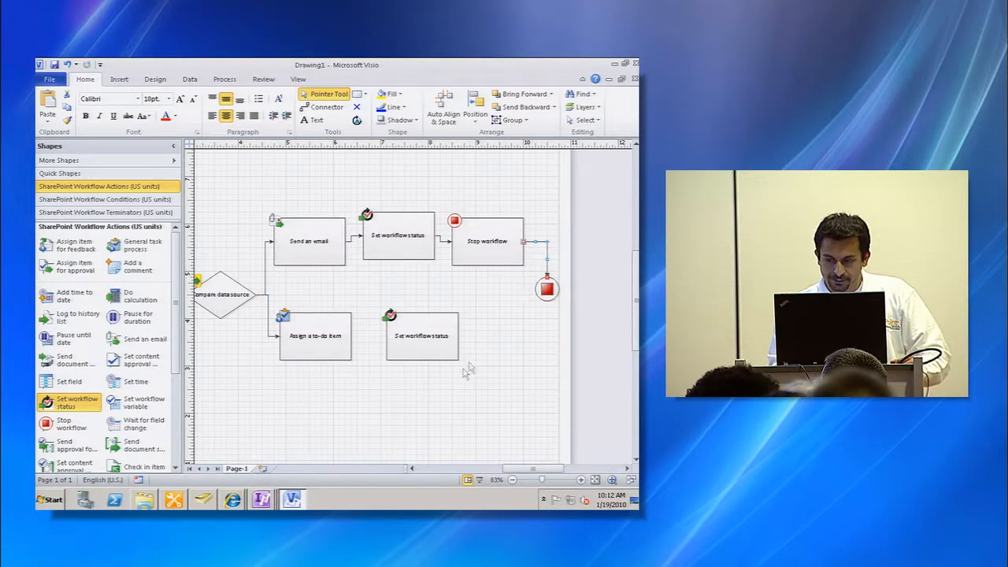
- Connect Assign a to-do item to its Set workflow status and that action to the Terminate shape
{"action": "left_click", "coordinate": [359, 338]}
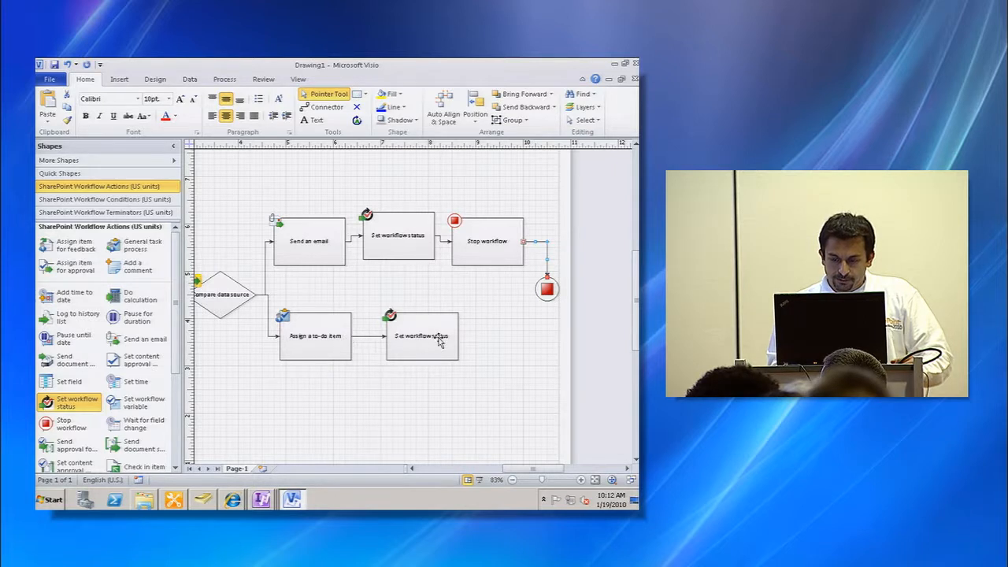
{"action": "left_click_drag", "start_coordinate": [468, 335], "coordinate": [548, 300]}
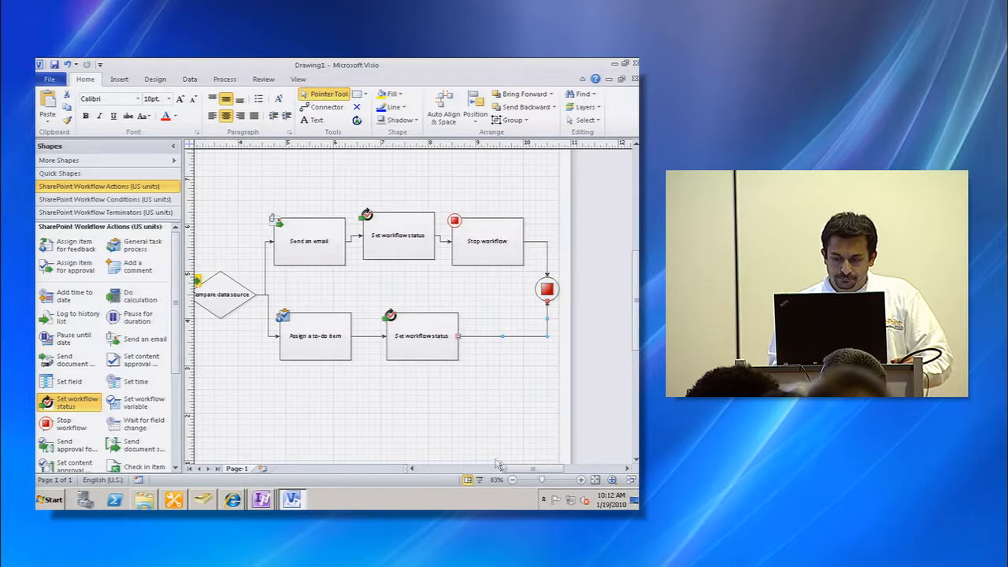
{"action": "left_click_drag", "start_coordinate": [530, 471], "coordinate": [484, 467]}
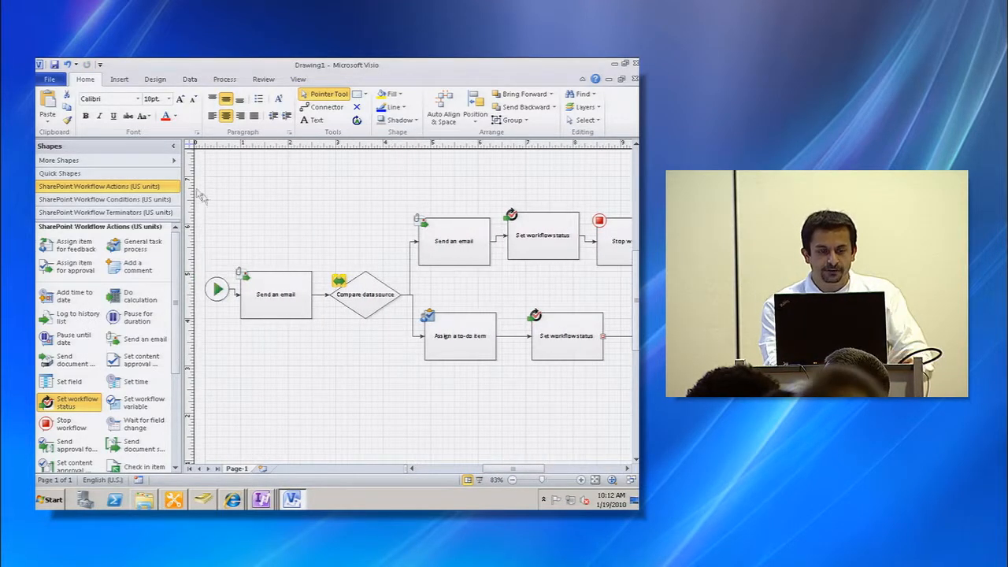
- Save the drawing as Drawing1 in Documents and try to export it as a SharePoint workflow
{"action": "left_click", "coordinate": [55, 66]}
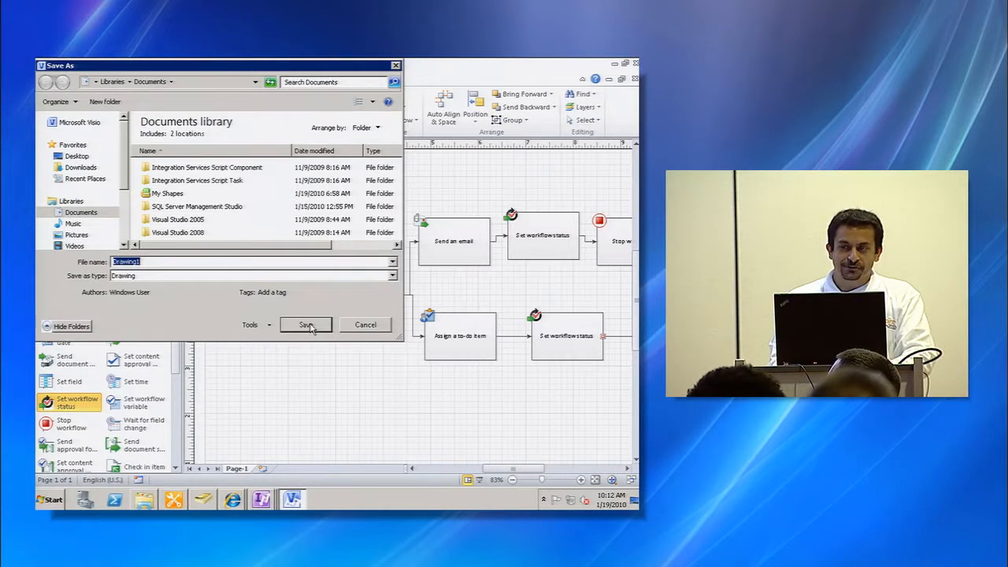
{"action": "left_click", "coordinate": [306, 325]}
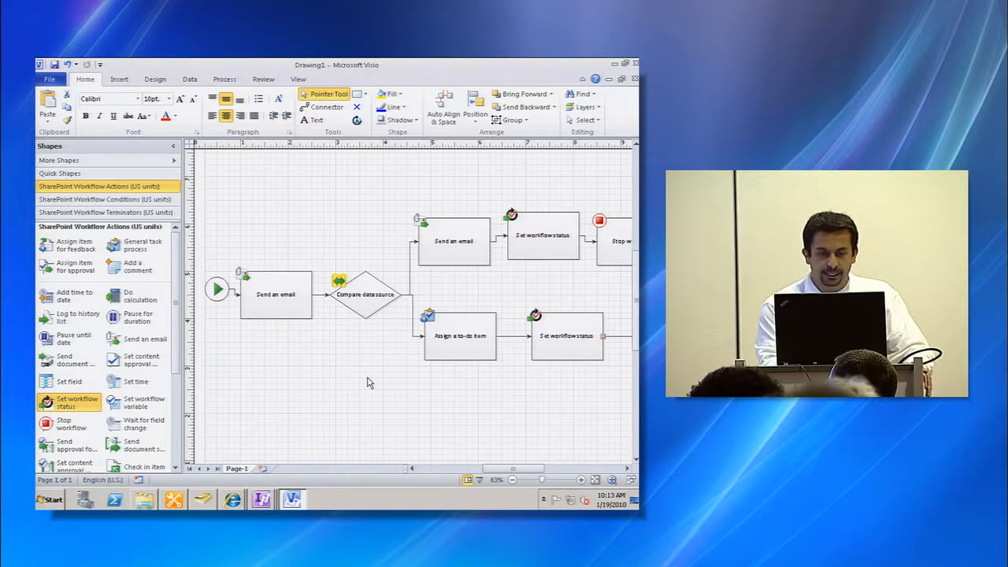
{"action": "left_click", "coordinate": [223, 81]}
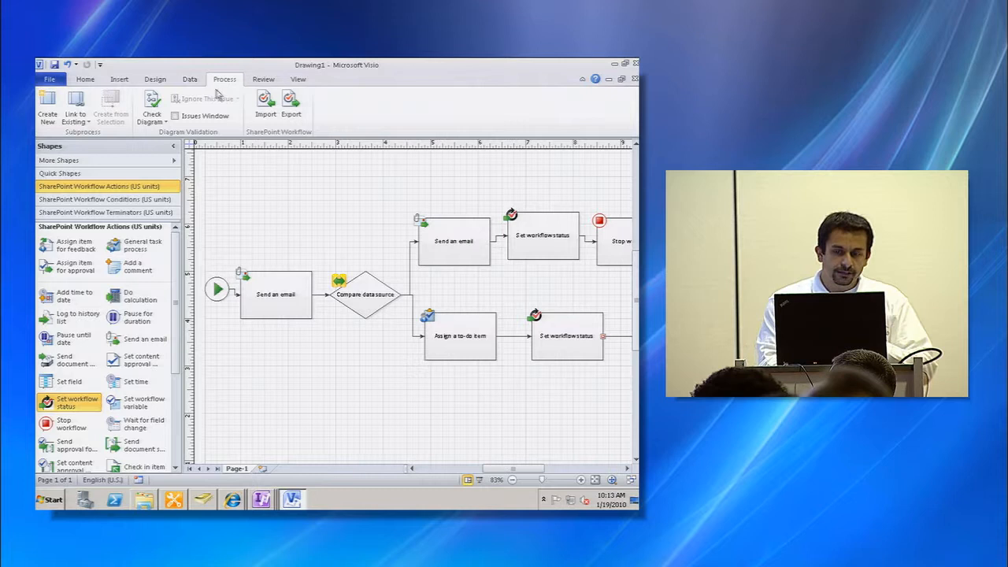
{"action": "left_click", "coordinate": [289, 117]}
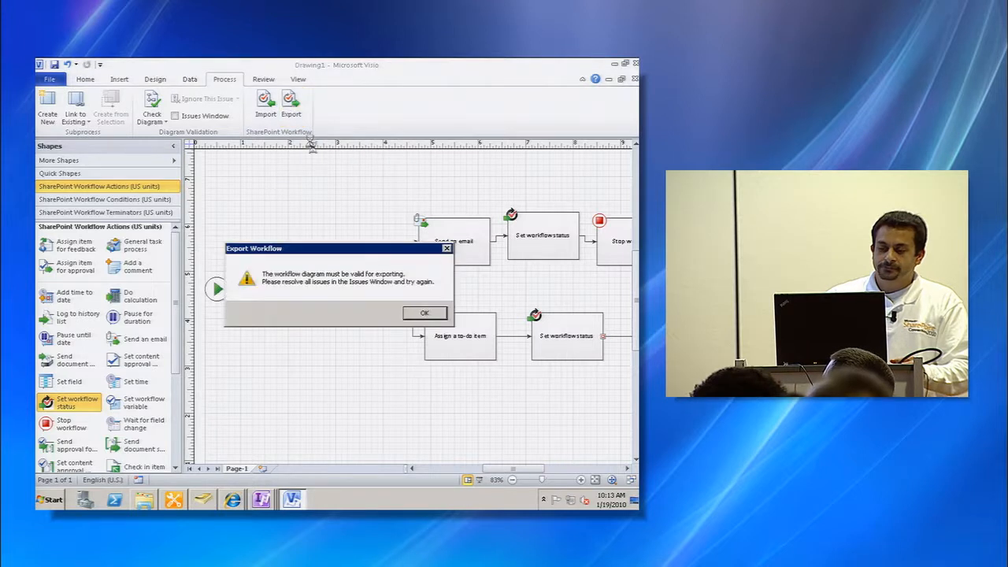
{"action": "left_click", "coordinate": [424, 314]}
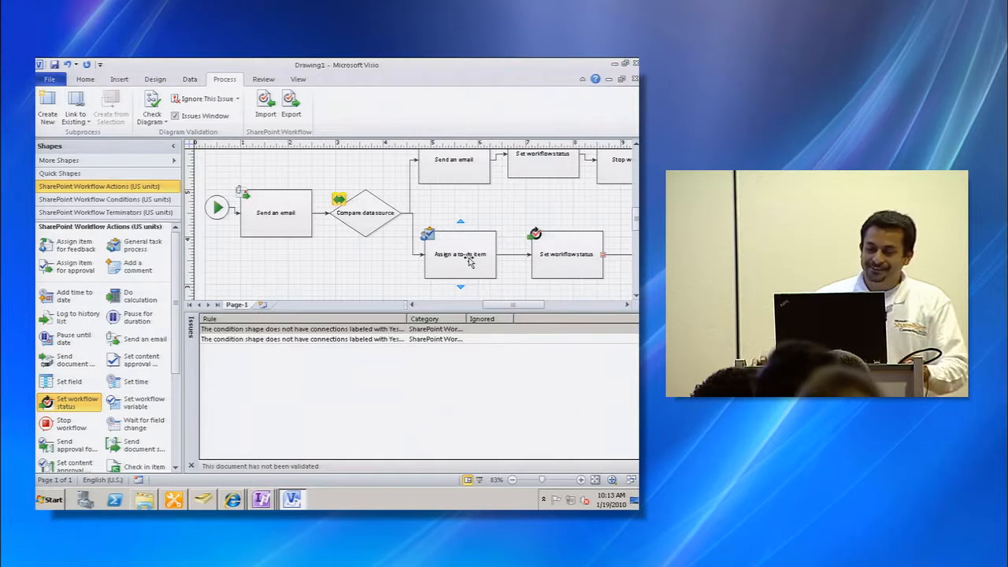
- Label the condition's upper outgoing connector Yes and its lower outgoing connector No
{"action": "scroll", "coordinate": [472, 244], "scroll_direction": "up", "scroll_amount": 1}
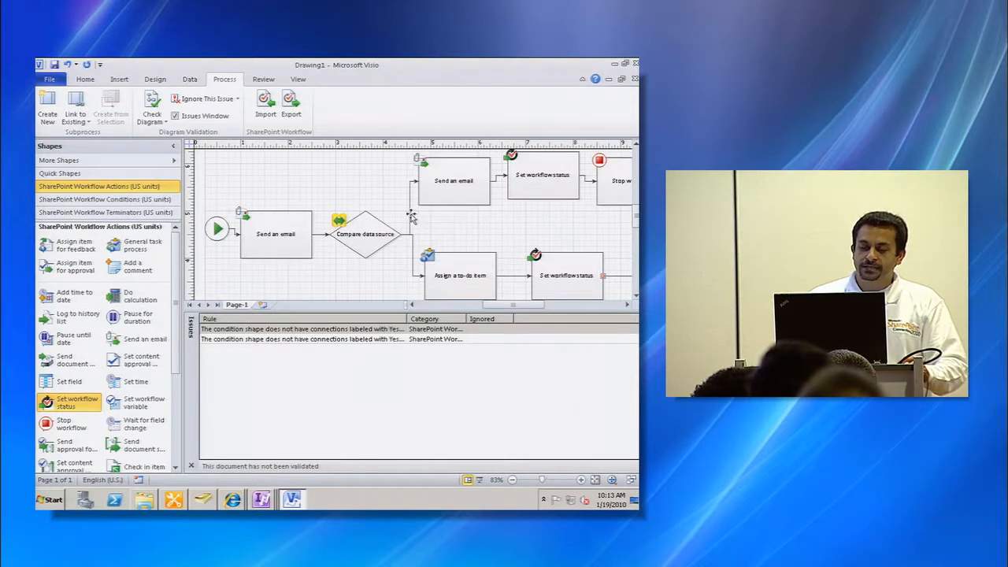
{"action": "left_click", "coordinate": [411, 253]}
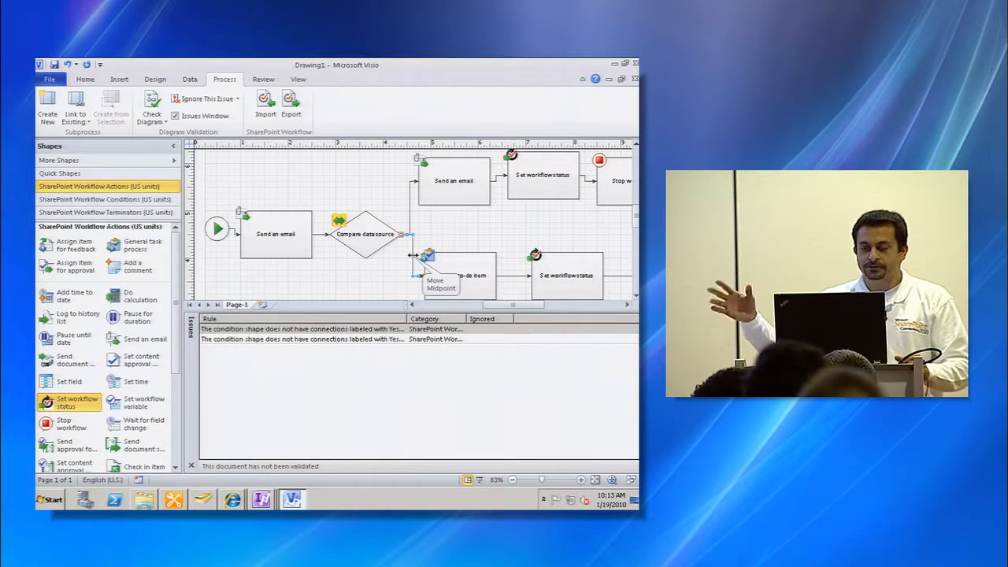
{"action": "left_click", "coordinate": [411, 201]}
{"action": "right_click", "coordinate": [410, 200]}
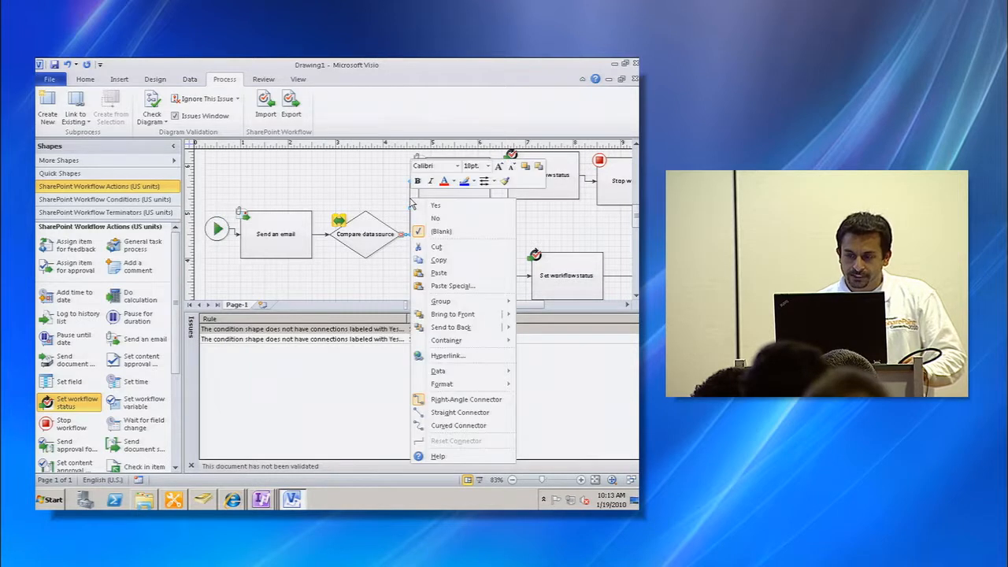
{"action": "left_click", "coordinate": [425, 205]}
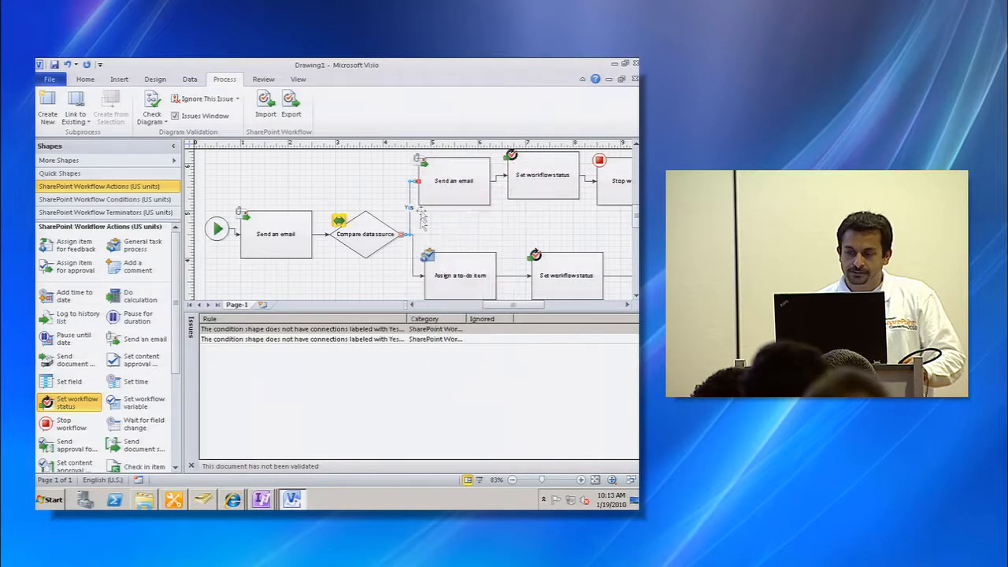
{"action": "right_click", "coordinate": [411, 258]}
{"action": "left_click", "coordinate": [437, 241]}
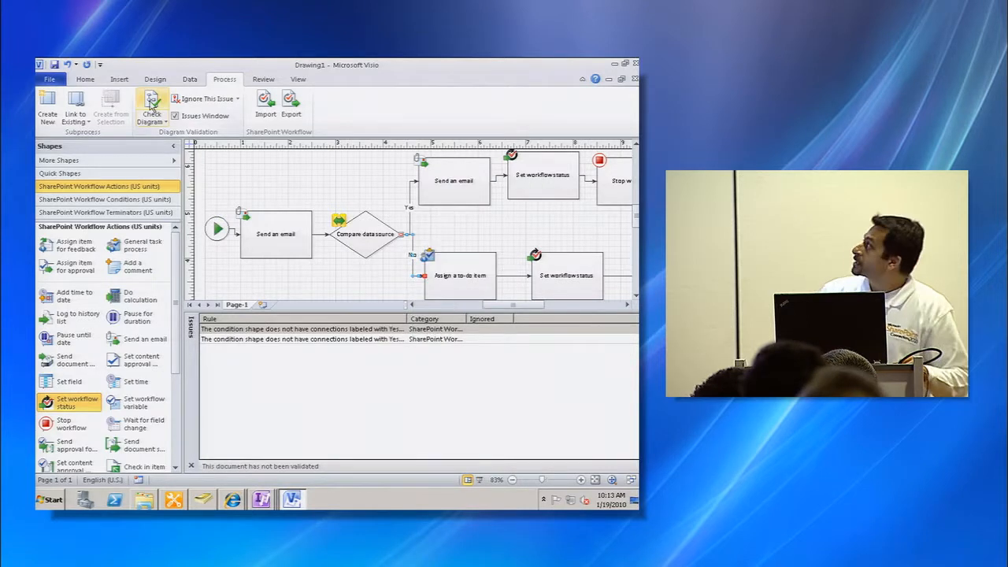
- Validate the diagram and export it as a SharePoint workflow named Training Requet Workflow in Documents
{"action": "left_click", "coordinate": [151, 106]}
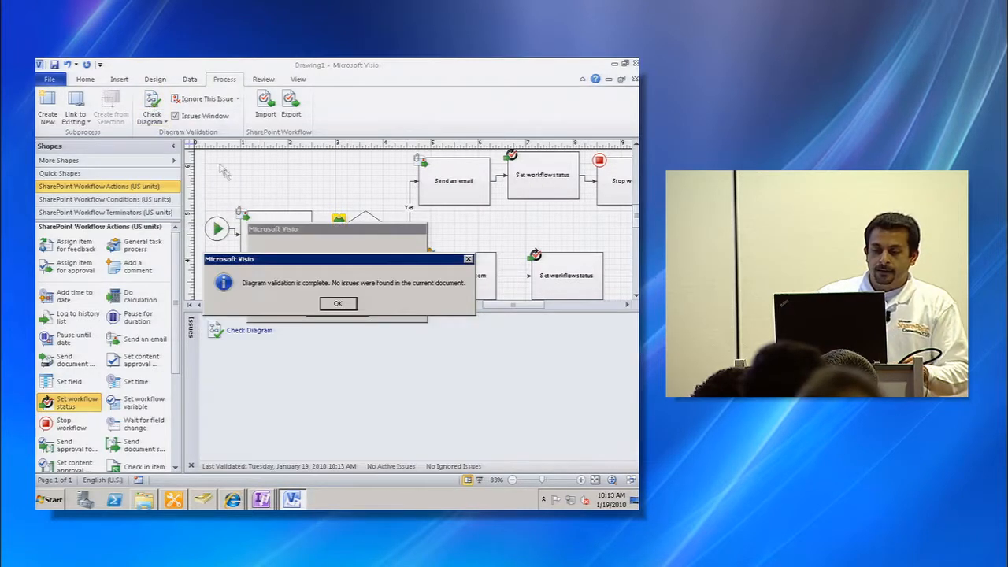
{"action": "left_click", "coordinate": [339, 305]}
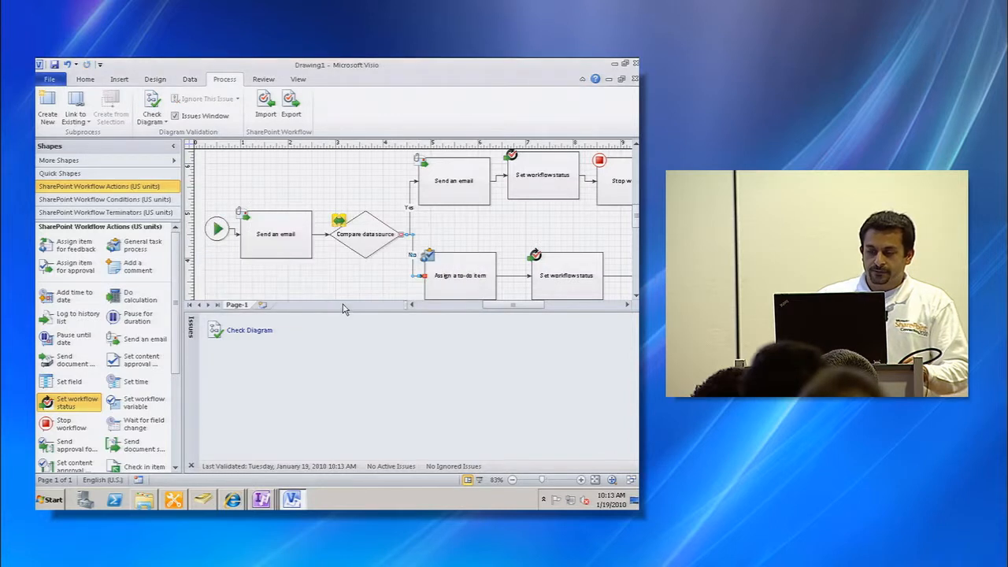
{"action": "left_click", "coordinate": [293, 109]}
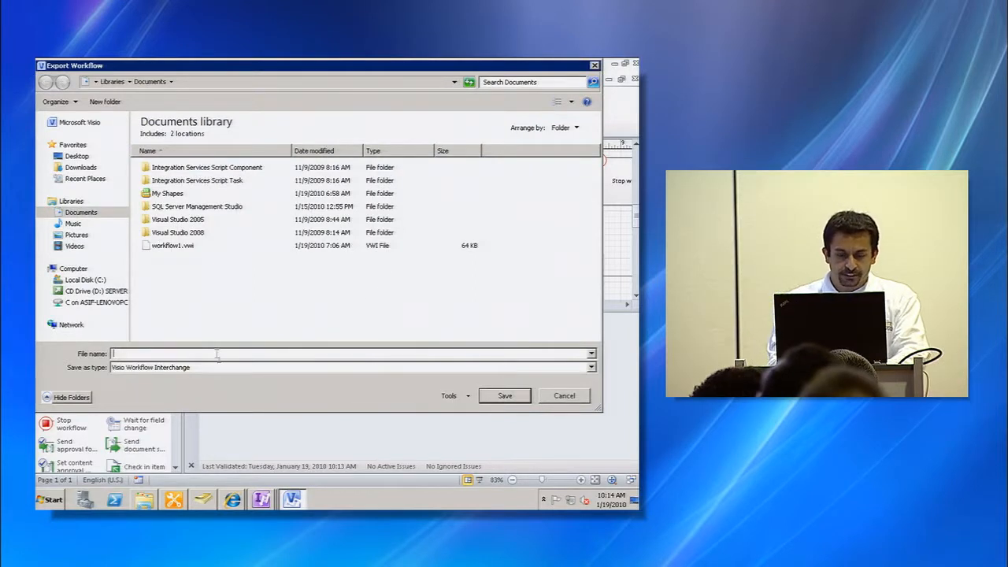
{"action": "type", "text": "Trainign"}
{"action": "key", "text": "BackSpace"}
{"action": "key", "text": "BackSpace"}
{"action": "key", "text": "BackSpace"}
{"action": "type", "text": "ing Requet"}
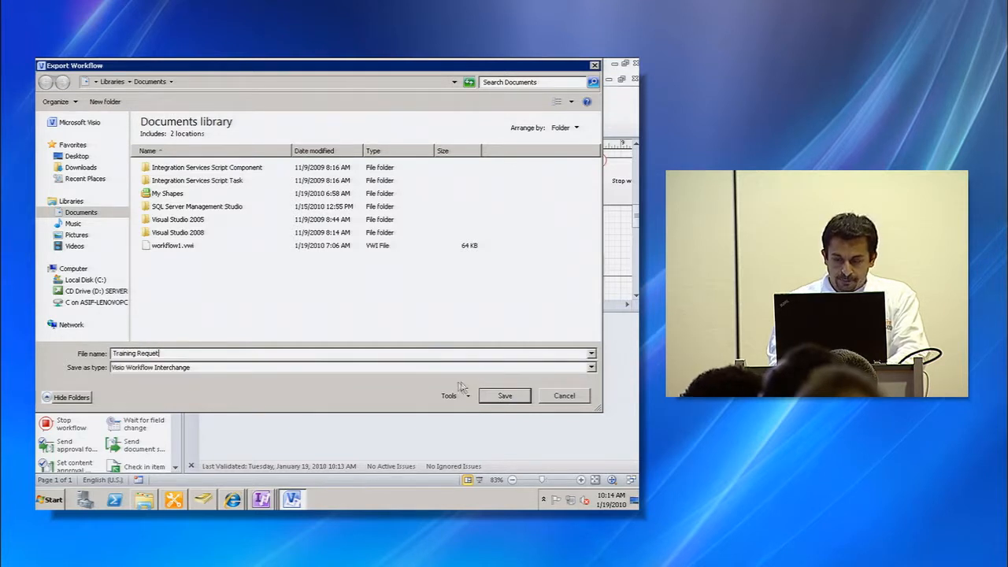
{"action": "type", "text": " Wrkf"}
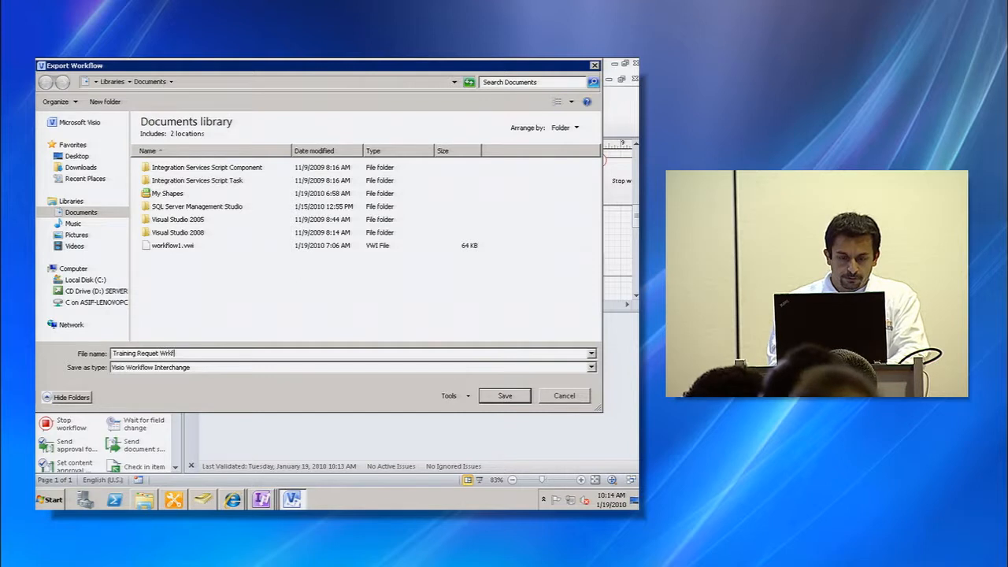
{"action": "key", "text": "BackSpace"}
{"action": "key", "text": "BackSpace"}
{"action": "key", "text": "BackSpace"}
{"action": "type", "text": "ork"}
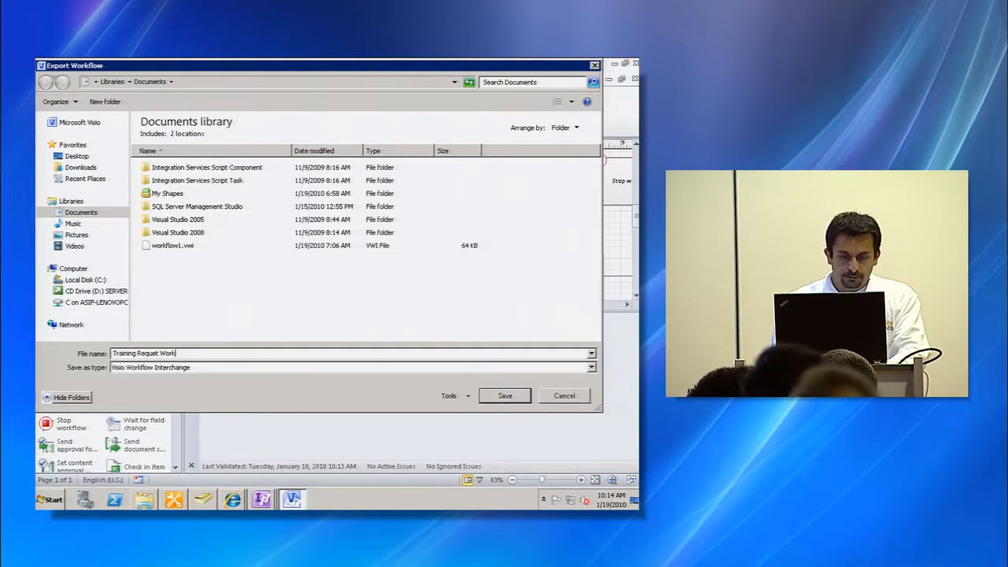
{"action": "type", "text": "flow"}
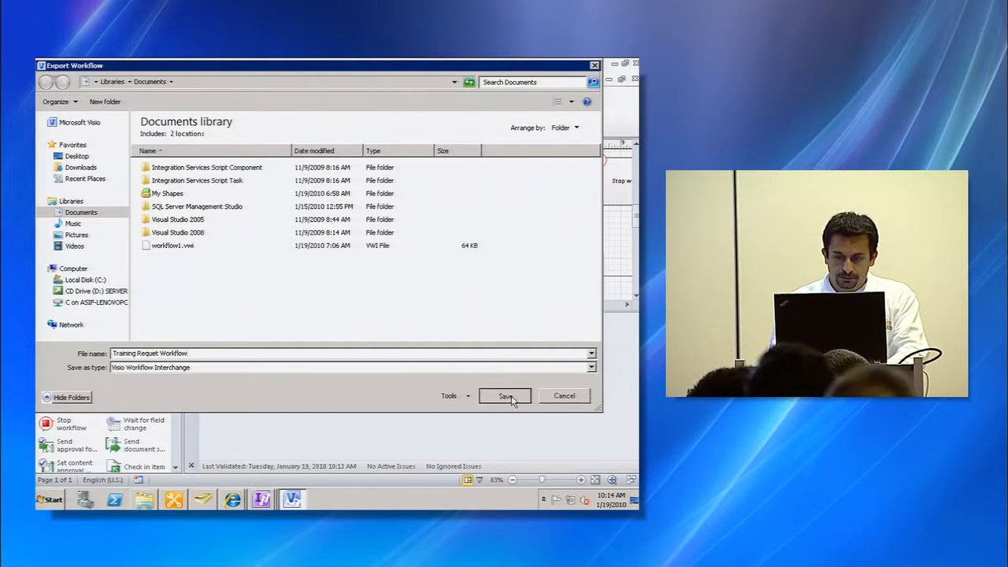
{"action": "left_click", "coordinate": [505, 396]}
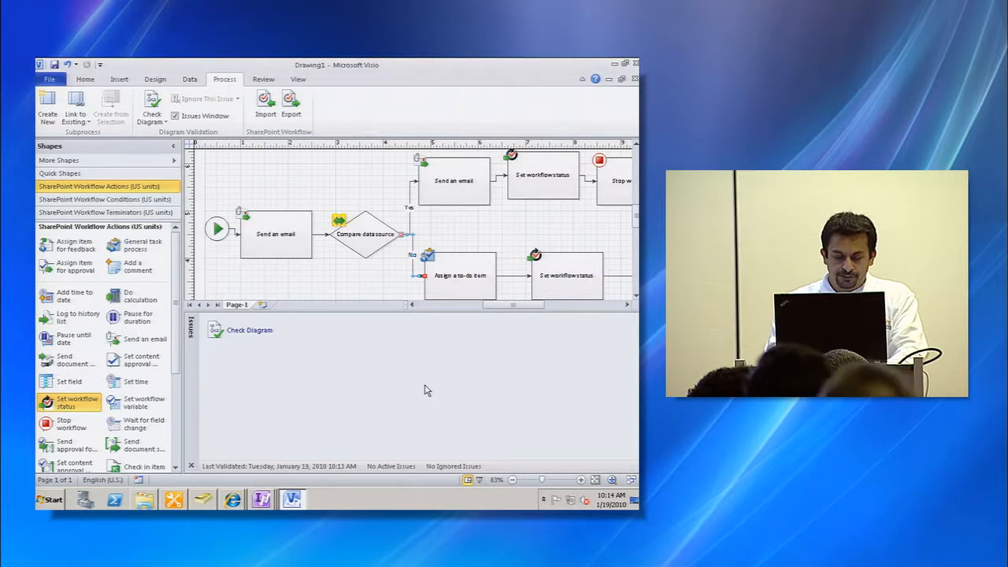
- Switch to SharePoint Designer and open the site's Workflows list
{"action": "key", "text": "alt+Tab"}
{"action": "key", "text": "Tab"}
{"action": "key", "text": "Tab"}
{"action": "key", "text": "Tab"}
{"action": "key", "text": "Tab"}
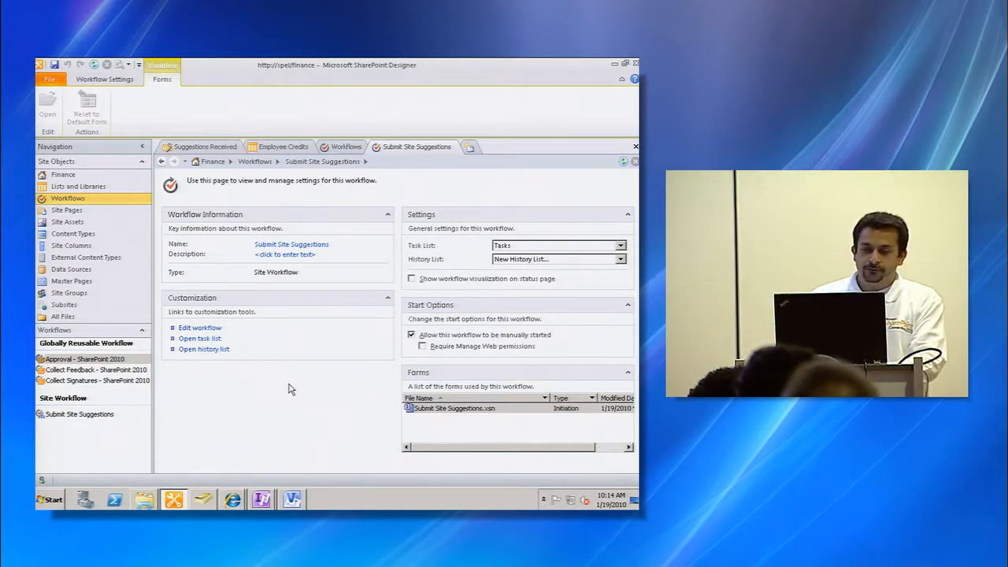
{"action": "left_click", "coordinate": [68, 198]}
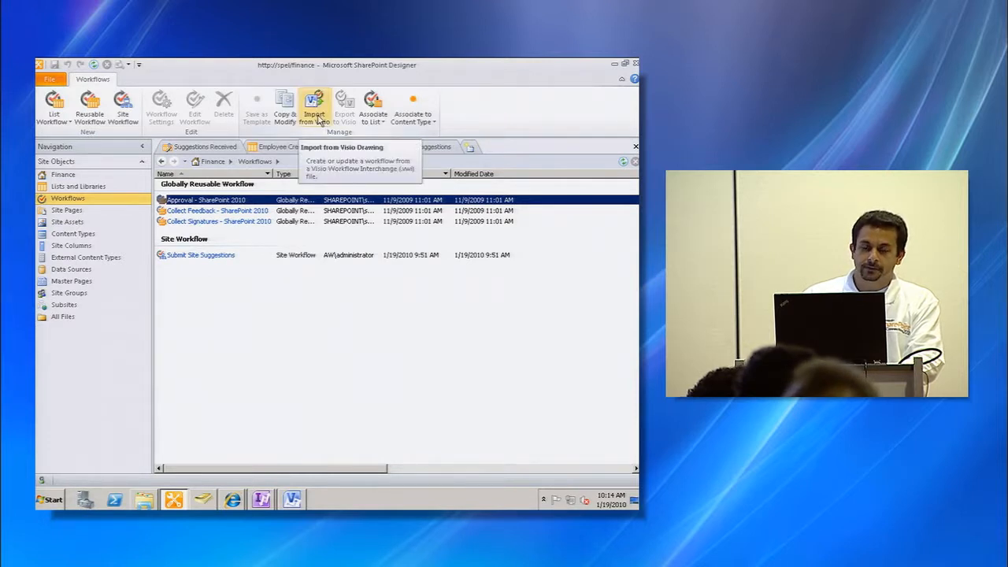
{"action": "left_click", "coordinate": [319, 120]}
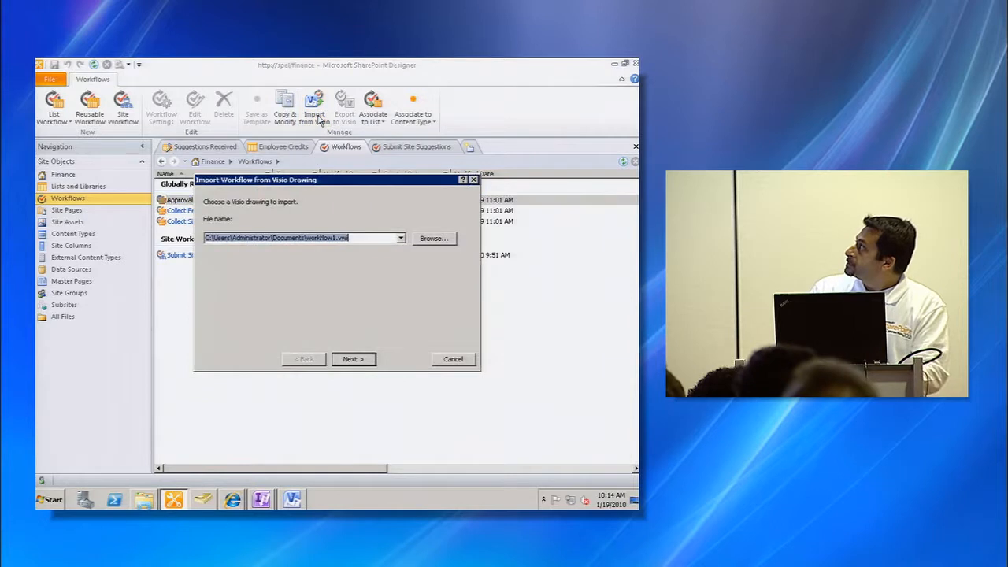
{"action": "left_click", "coordinate": [437, 242]}
{"action": "left_click", "coordinate": [260, 315]}
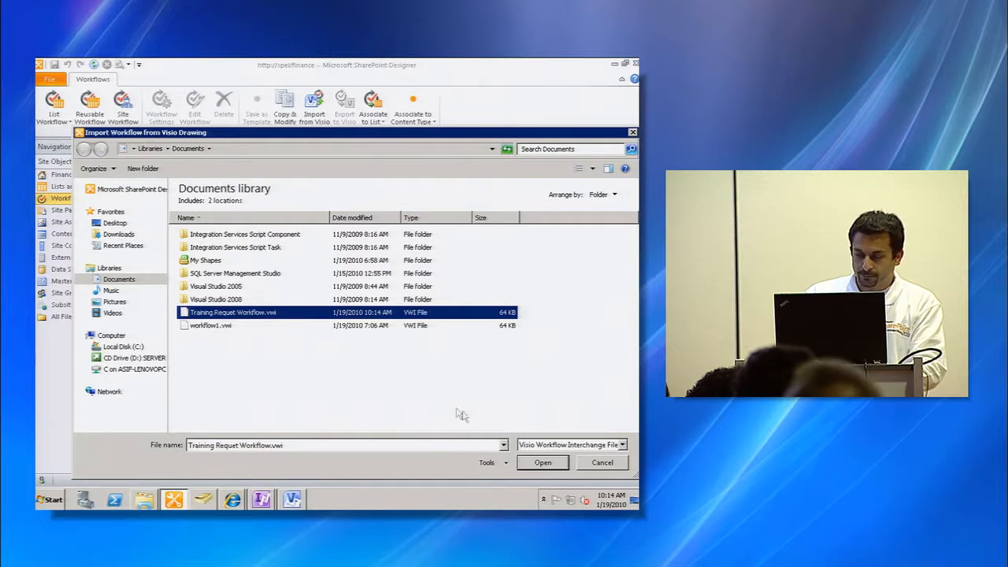
{"action": "left_click", "coordinate": [540, 461]}
{"action": "left_click", "coordinate": [352, 360]}
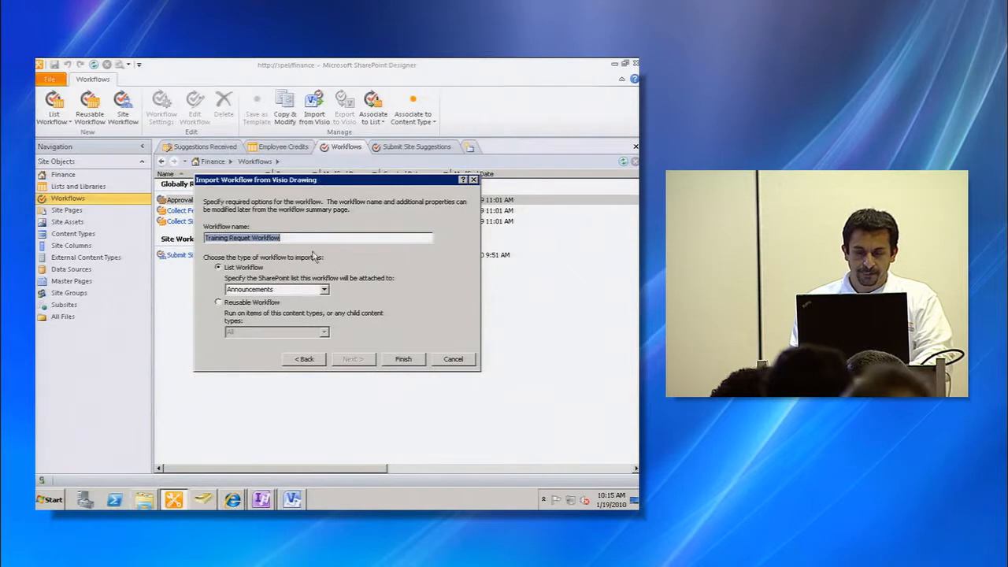
{"action": "left_click", "coordinate": [318, 241]}
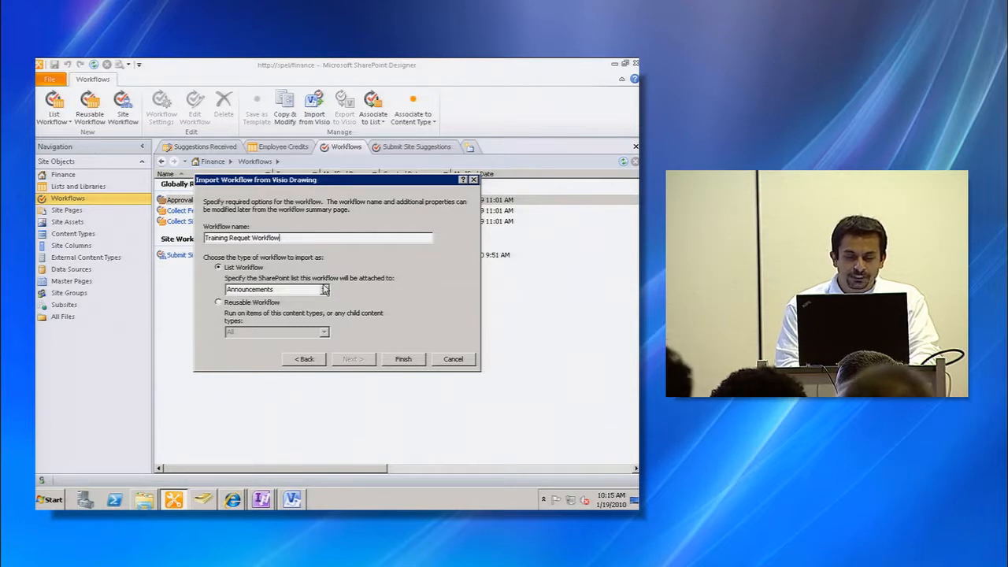
{"action": "left_click", "coordinate": [323, 290]}
{"action": "scroll", "coordinate": [326, 336], "scroll_direction": "down", "scroll_amount": 2}
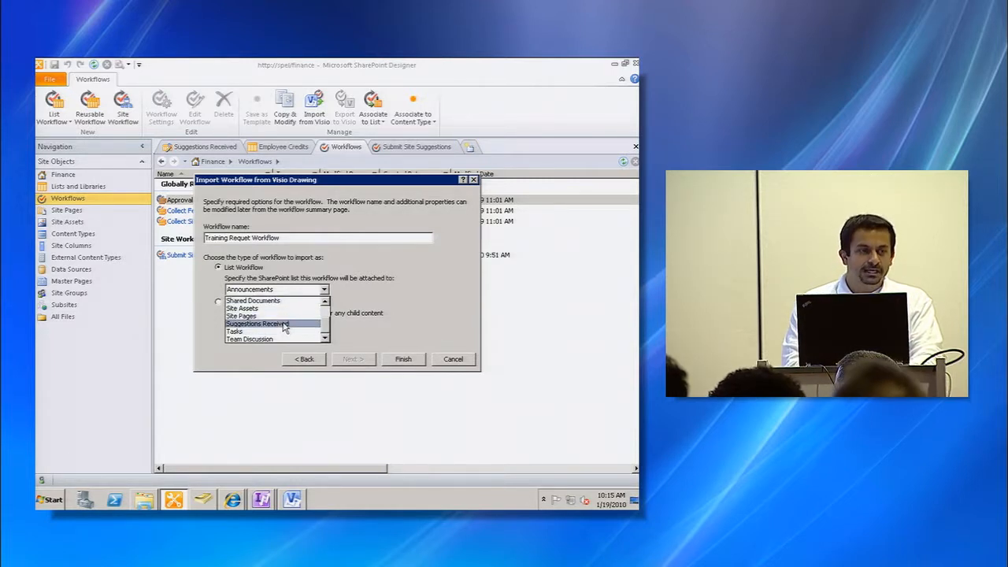
{"action": "left_click", "coordinate": [373, 335]}
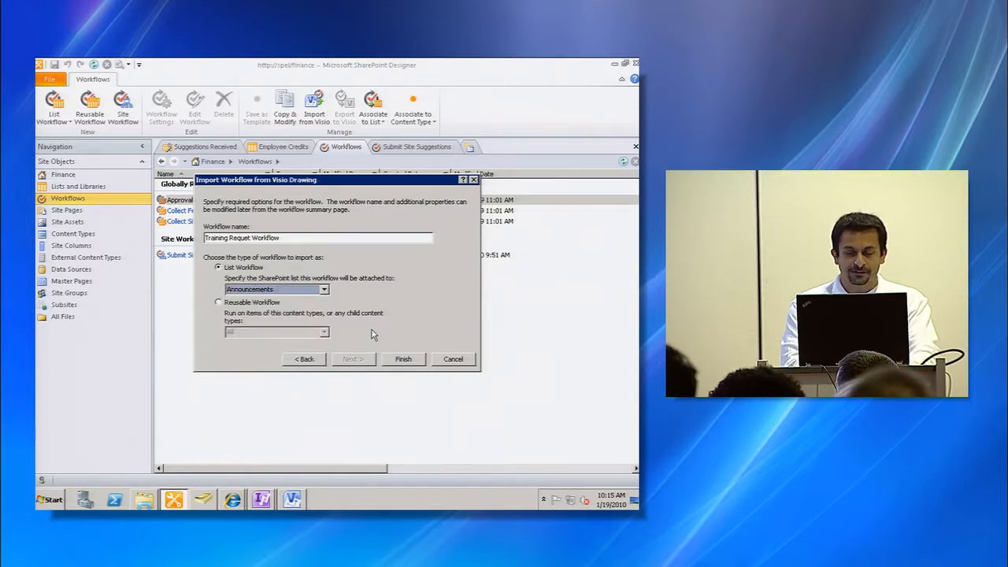
{"action": "left_click", "coordinate": [453, 360]}
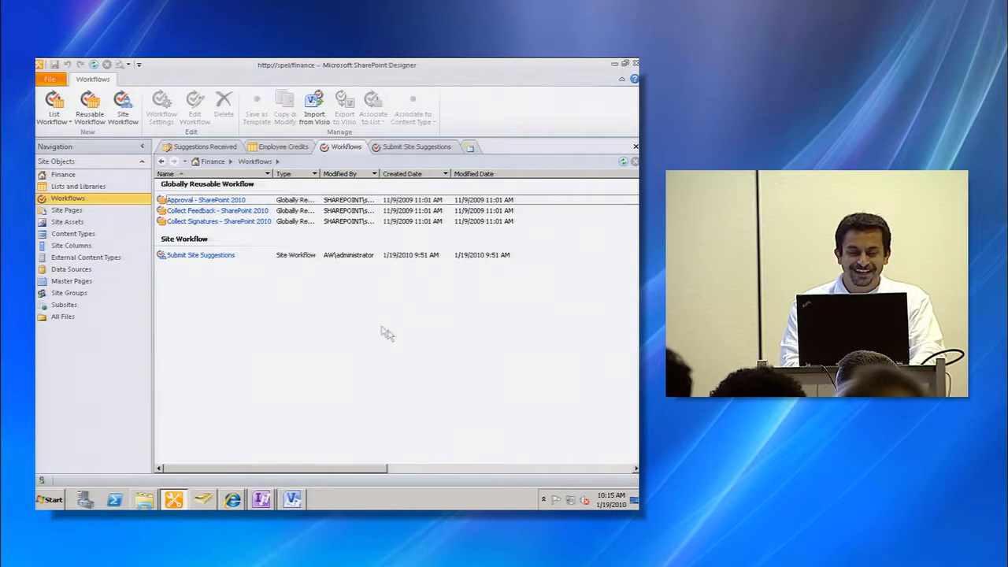
- Import Training Requet Workflow.vwi from Visio as a list workflow attached to the Training Requests list
{"action": "left_click", "coordinate": [93, 65]}
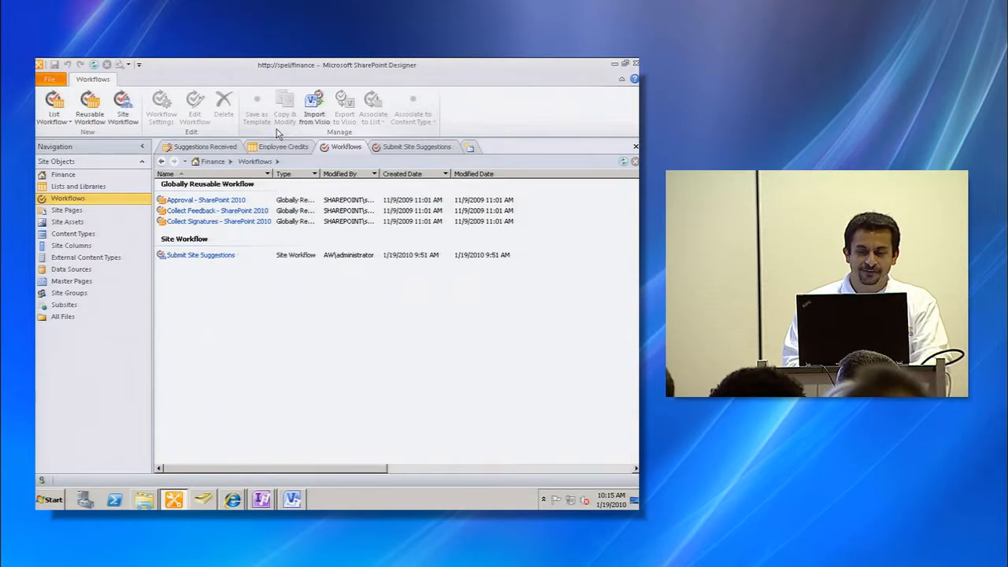
{"action": "left_click", "coordinate": [313, 116]}
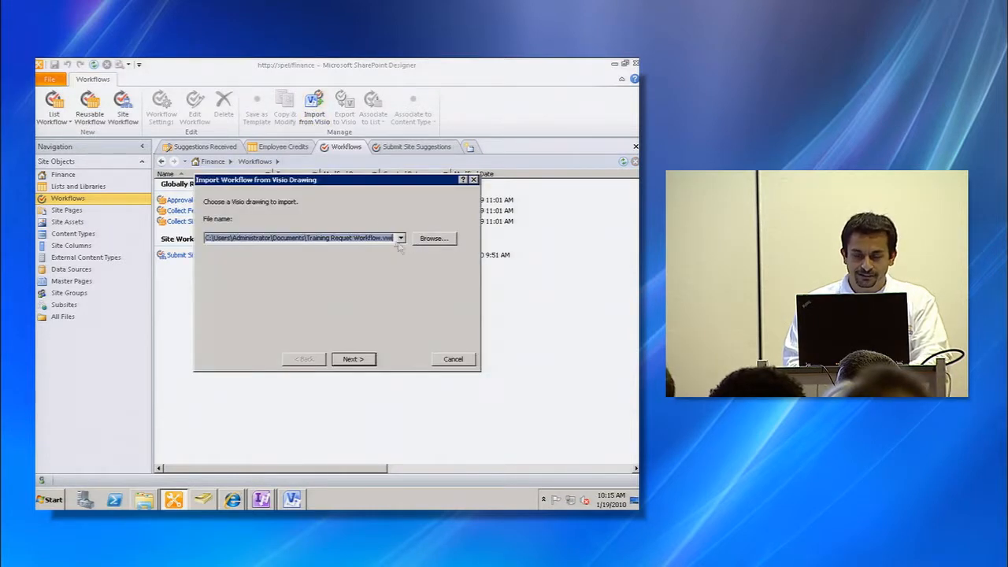
{"action": "left_click", "coordinate": [358, 359]}
{"action": "left_click", "coordinate": [324, 289]}
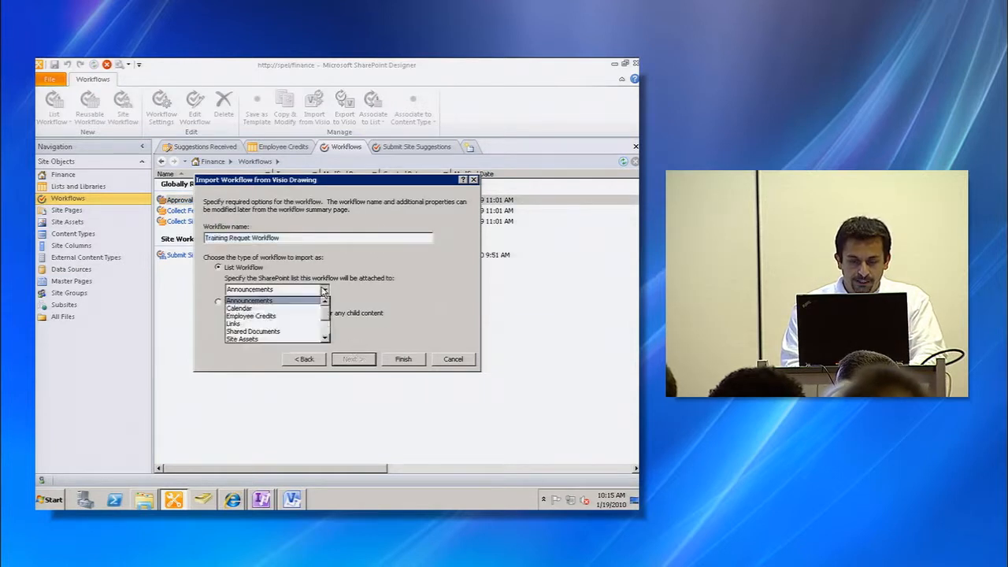
{"action": "left_click", "coordinate": [325, 335]}
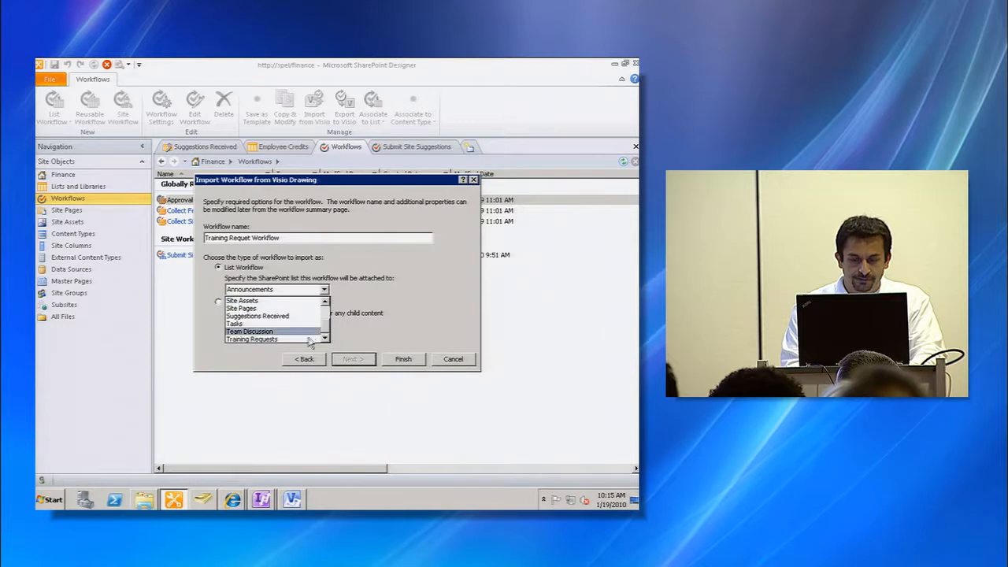
{"action": "left_click", "coordinate": [308, 338]}
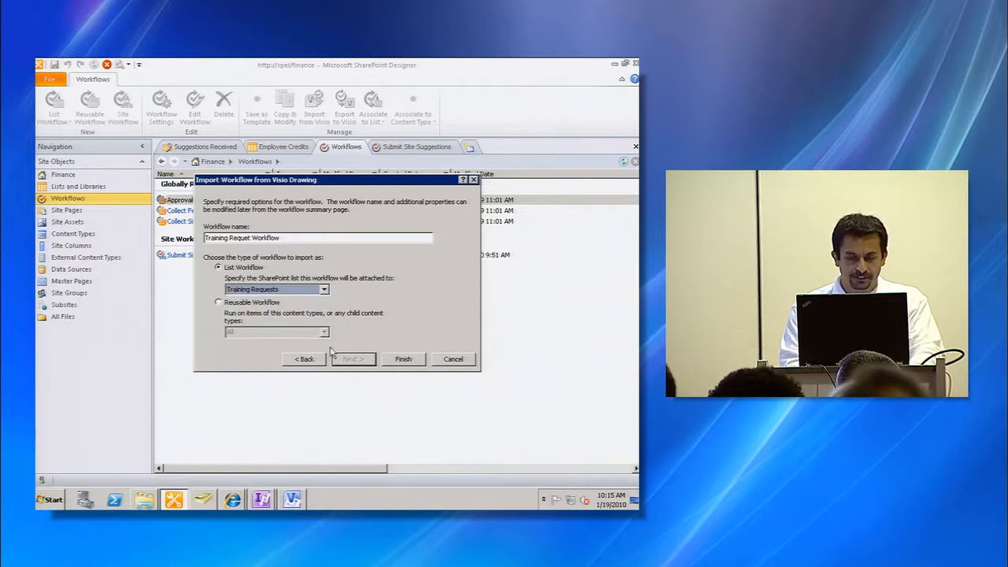
{"action": "left_click", "coordinate": [402, 359]}
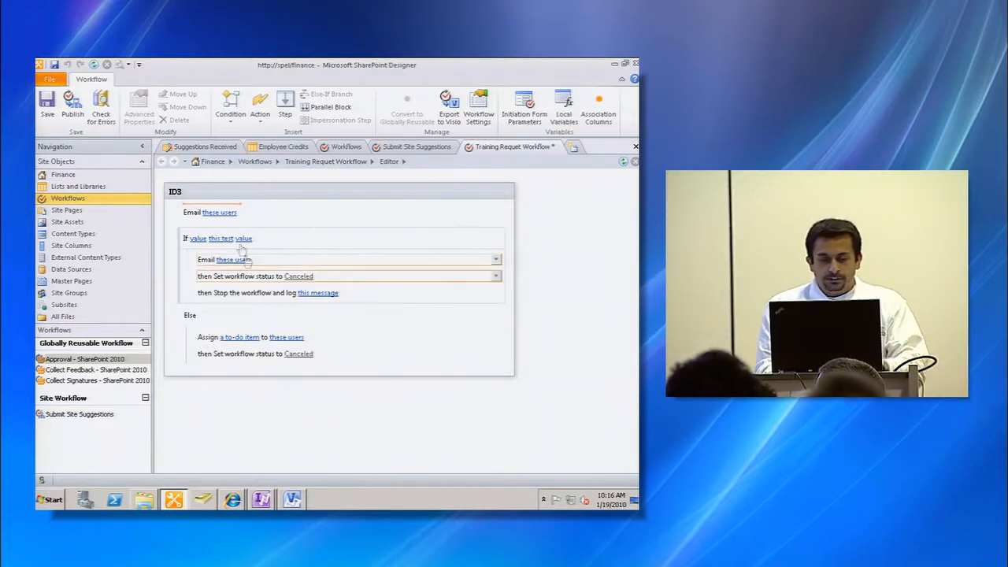
- Address the first Email action to the user who created the current item
{"action": "left_click", "coordinate": [221, 212]}
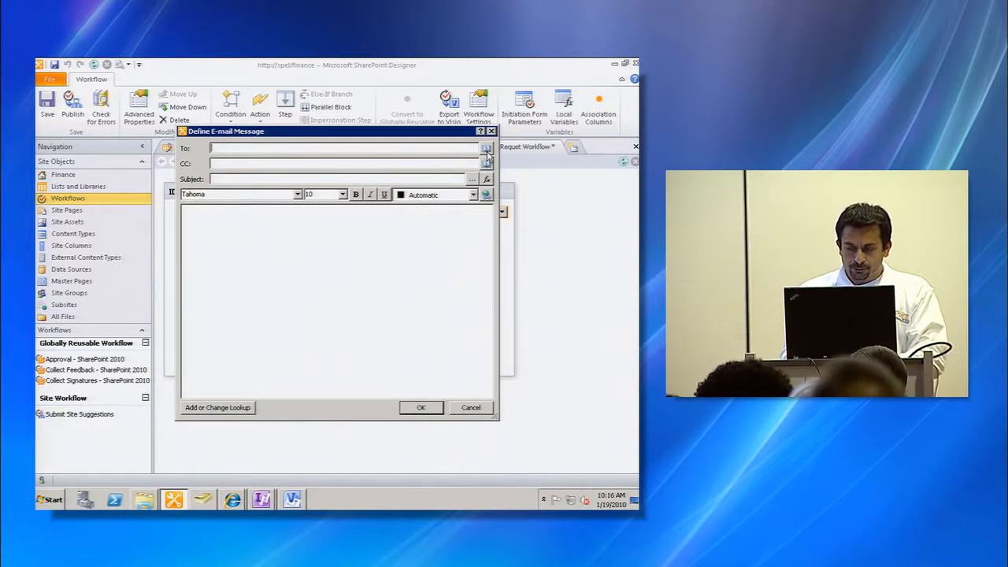
{"action": "left_click_drag", "start_coordinate": [442, 135], "coordinate": [501, 148]}
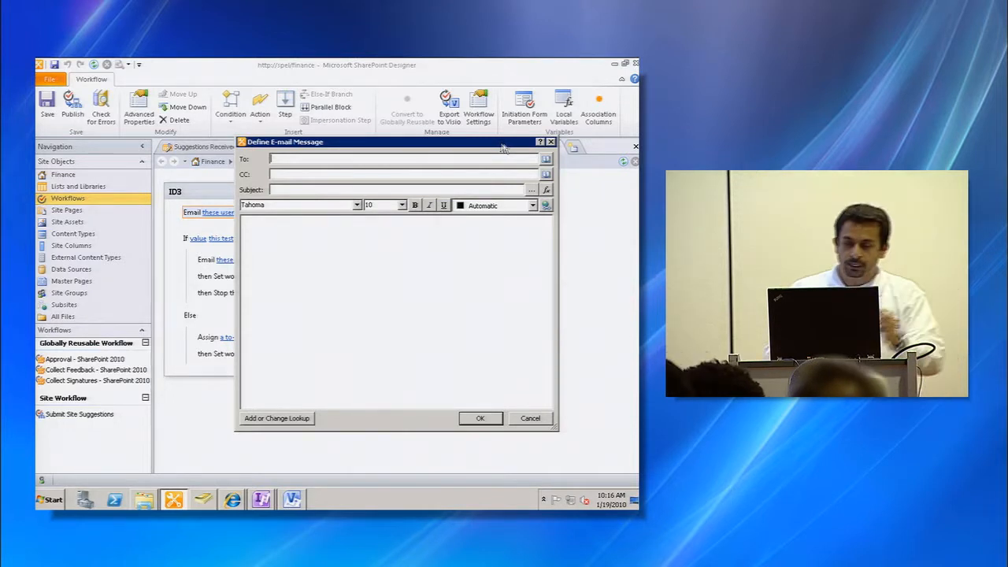
{"action": "left_click", "coordinate": [546, 160]}
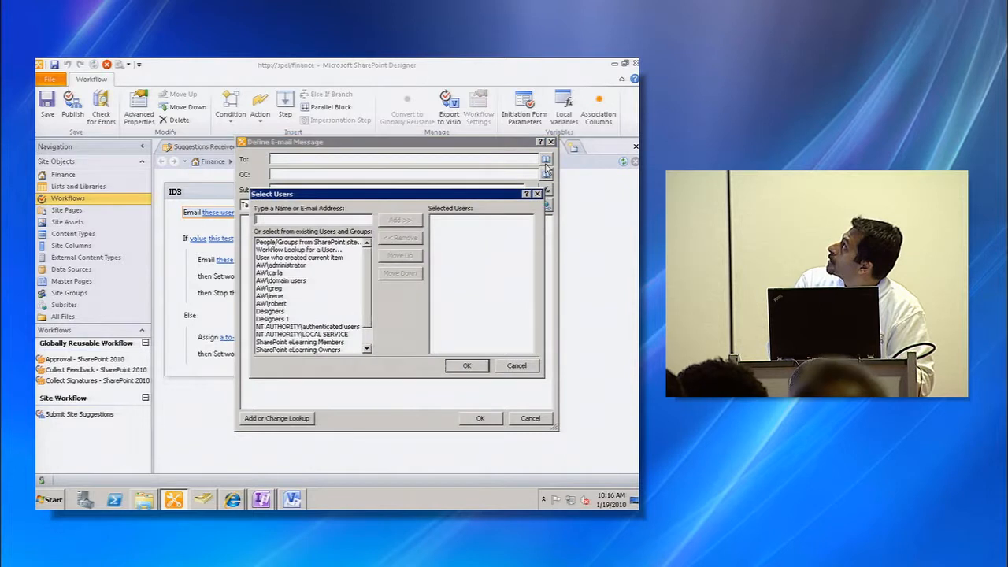
{"action": "left_click", "coordinate": [311, 259]}
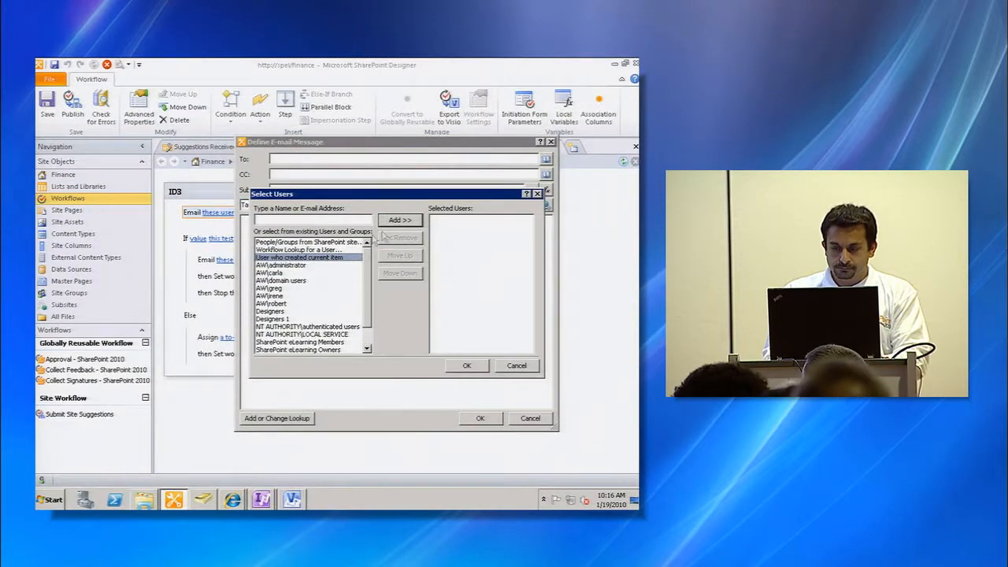
{"action": "left_click", "coordinate": [398, 222]}
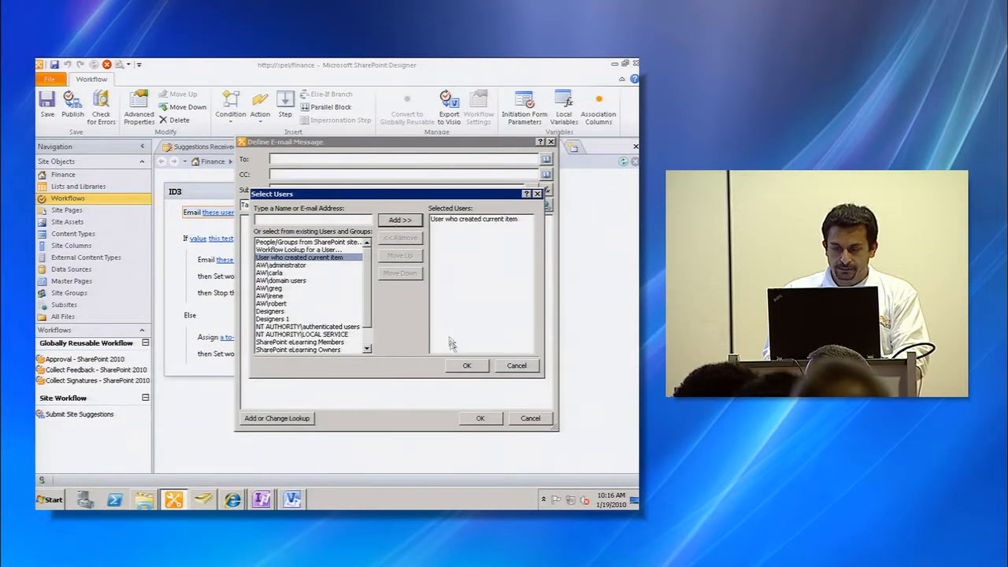
{"action": "left_click", "coordinate": [466, 366]}
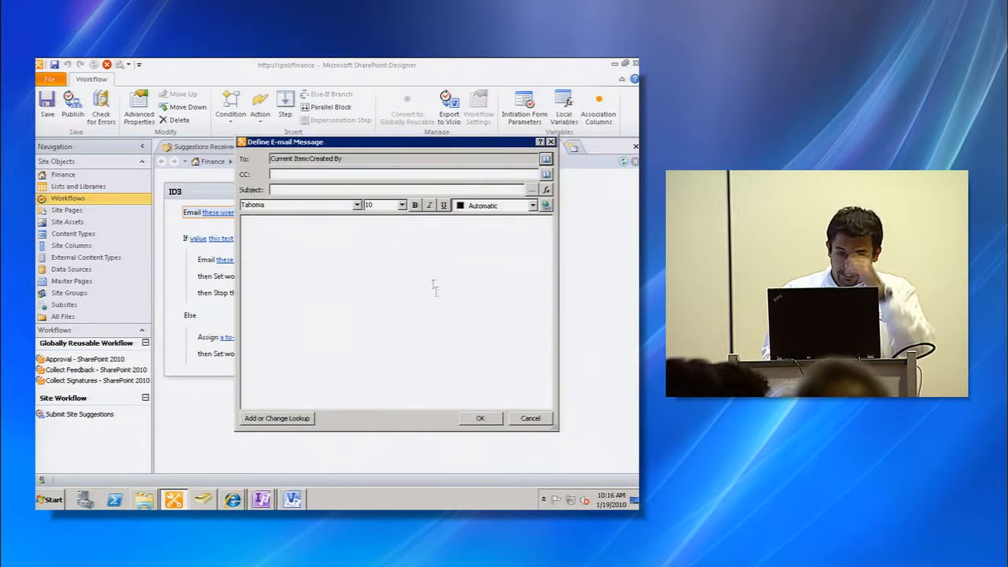
- Give that email the subject Got it and the body Got your form. Working on it. Be patient
{"action": "left_click", "coordinate": [405, 189]}
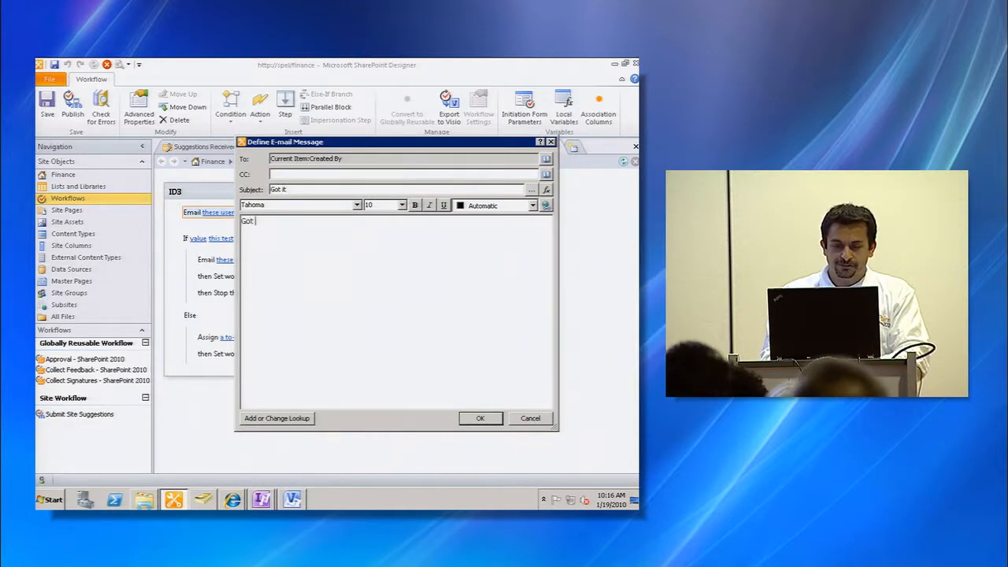
{"action": "type", "text": "Working on it. Be"}
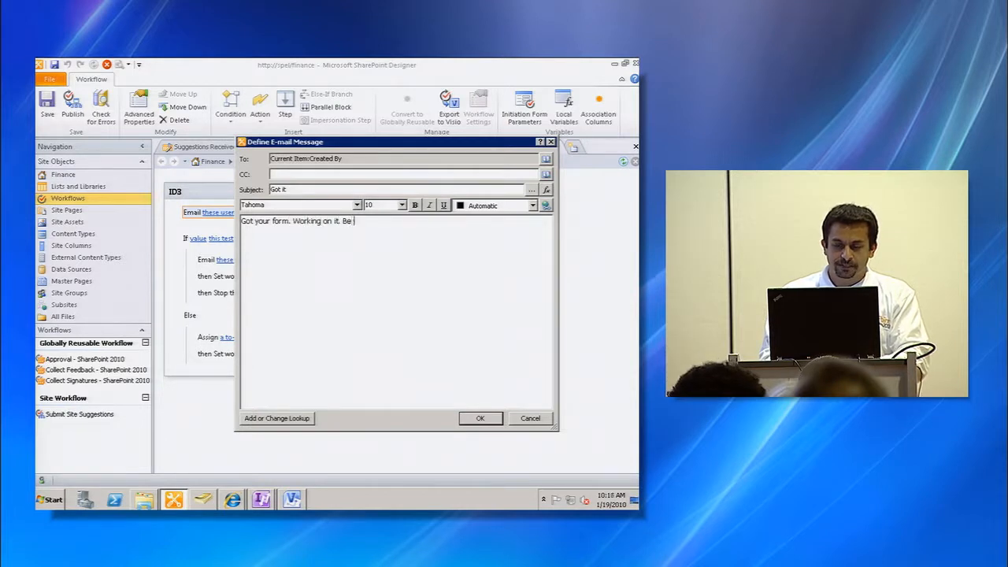
{"action": "type", "text": " patient."}
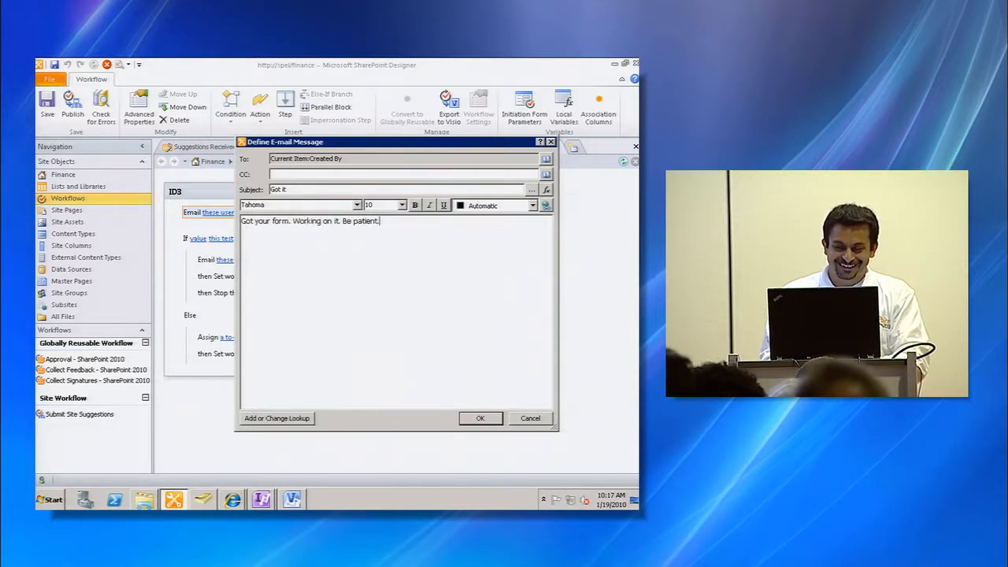
{"action": "left_click", "coordinate": [474, 422]}
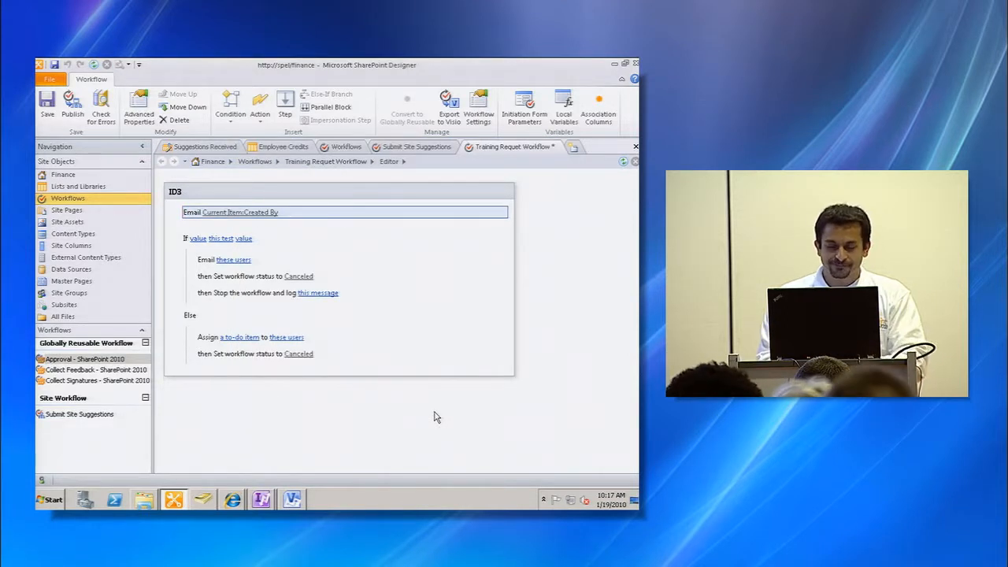
- Set the condition's first value to a workflow lookup of the Credits field from the Employee Credits list
{"action": "left_click", "coordinate": [199, 240]}
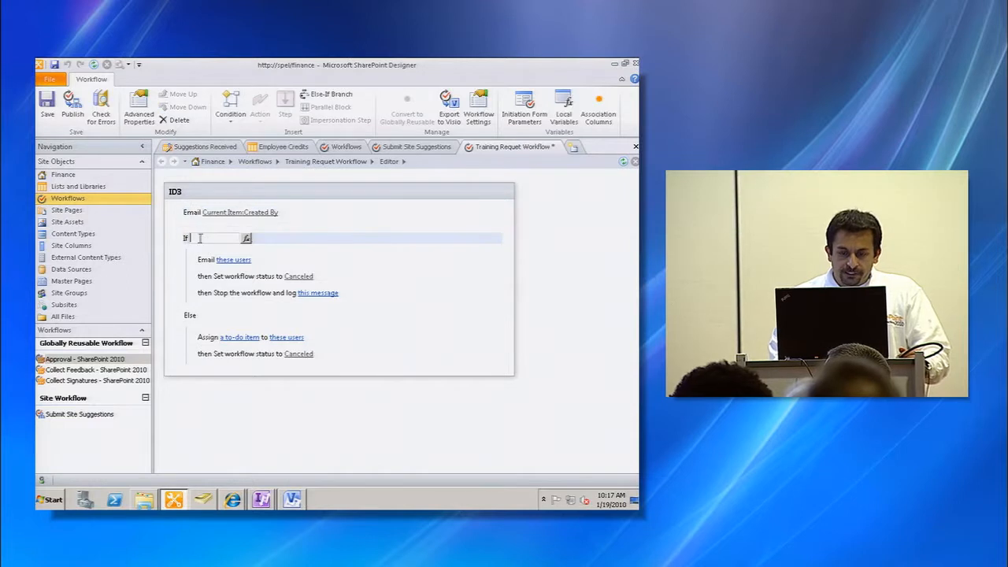
{"action": "left_click", "coordinate": [246, 240]}
{"action": "left_click", "coordinate": [430, 273]}
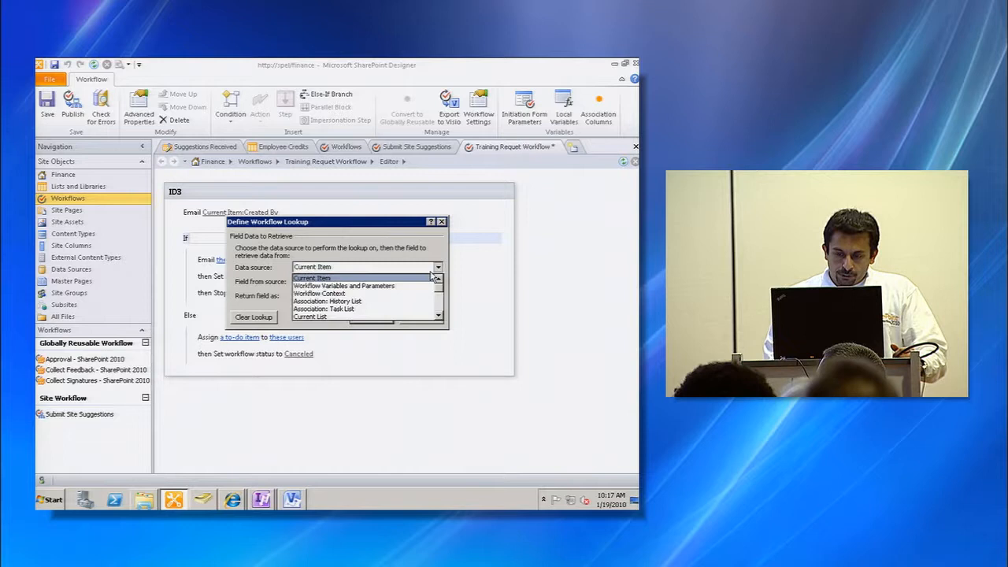
{"action": "scroll", "coordinate": [439, 311], "scroll_direction": "down", "scroll_amount": 3}
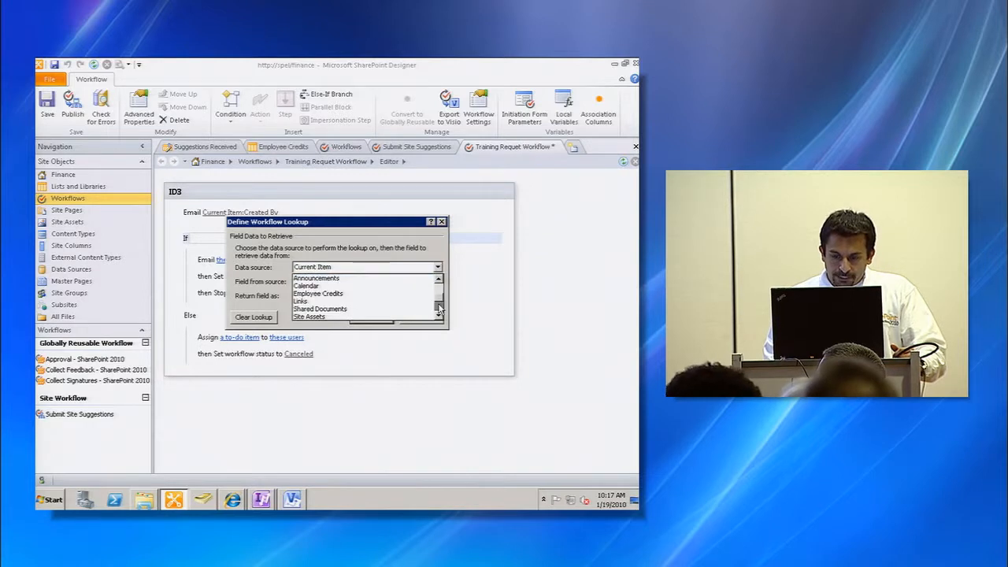
{"action": "left_click", "coordinate": [398, 299]}
{"action": "left_click", "coordinate": [419, 285]}
{"action": "scroll", "coordinate": [436, 313], "scroll_direction": "down", "scroll_amount": 3}
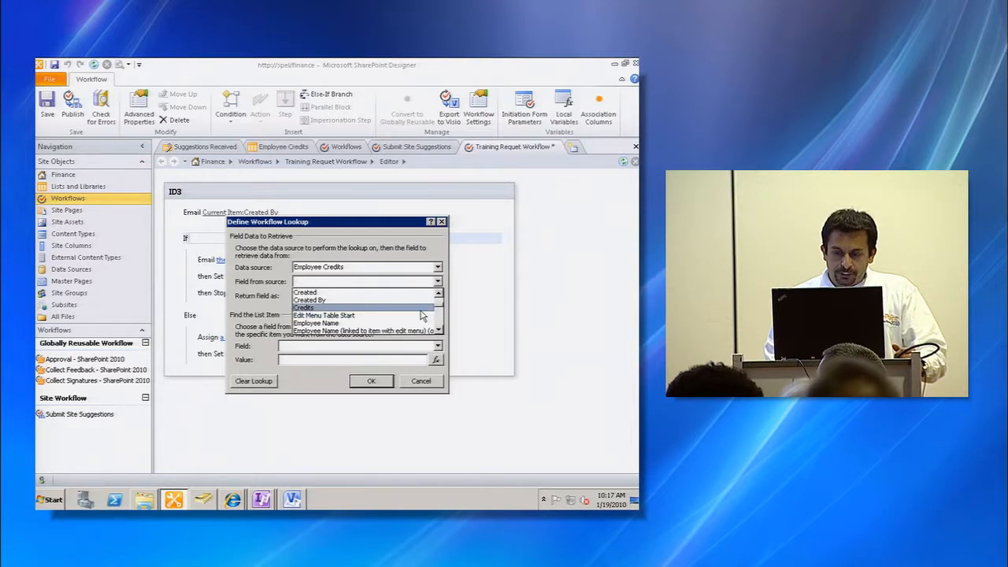
{"action": "left_click", "coordinate": [421, 307]}
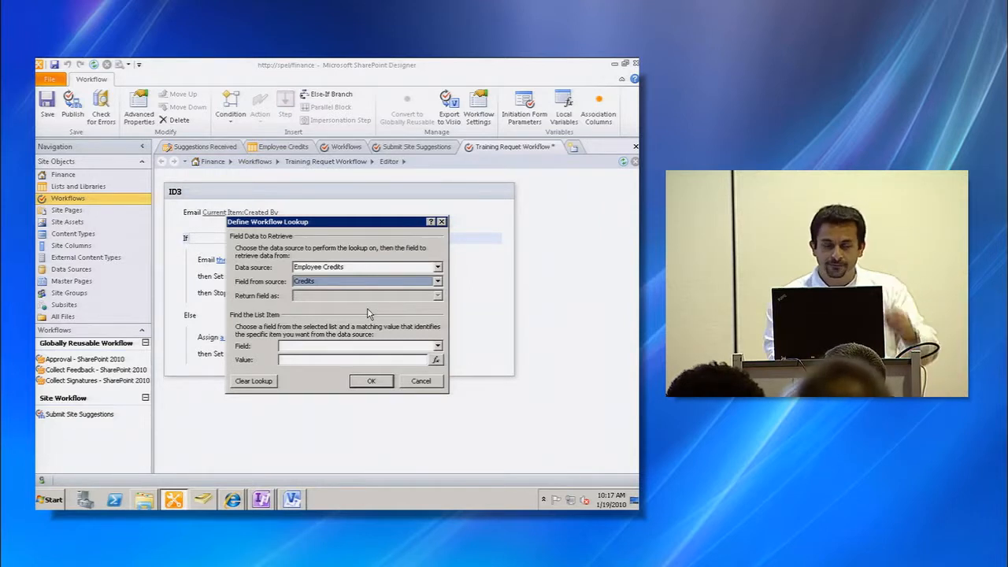
- Match the lookup's Employee Name field to the current item's Employee Name and accept the lookup
{"action": "left_click", "coordinate": [409, 347]}
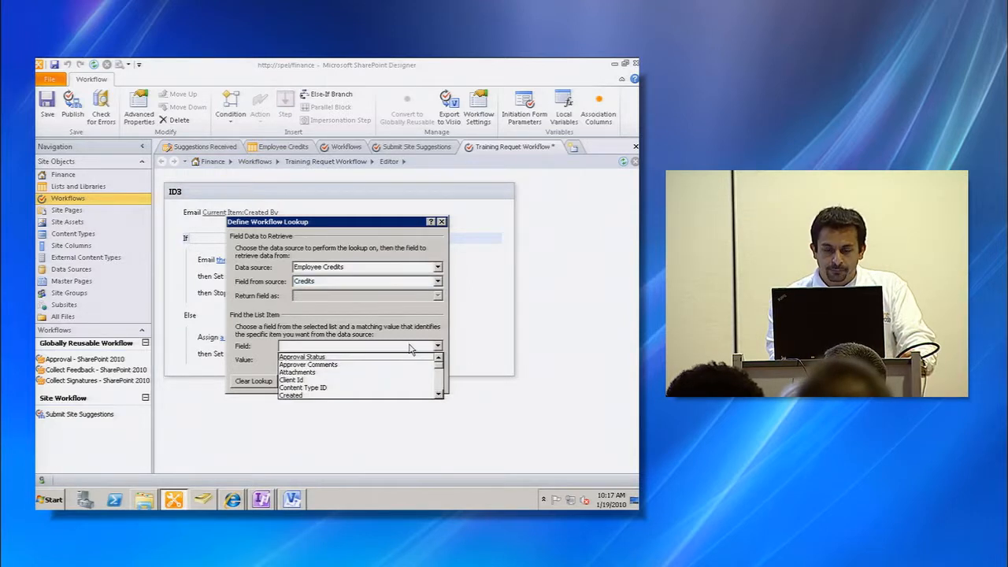
{"action": "left_click", "coordinate": [439, 378]}
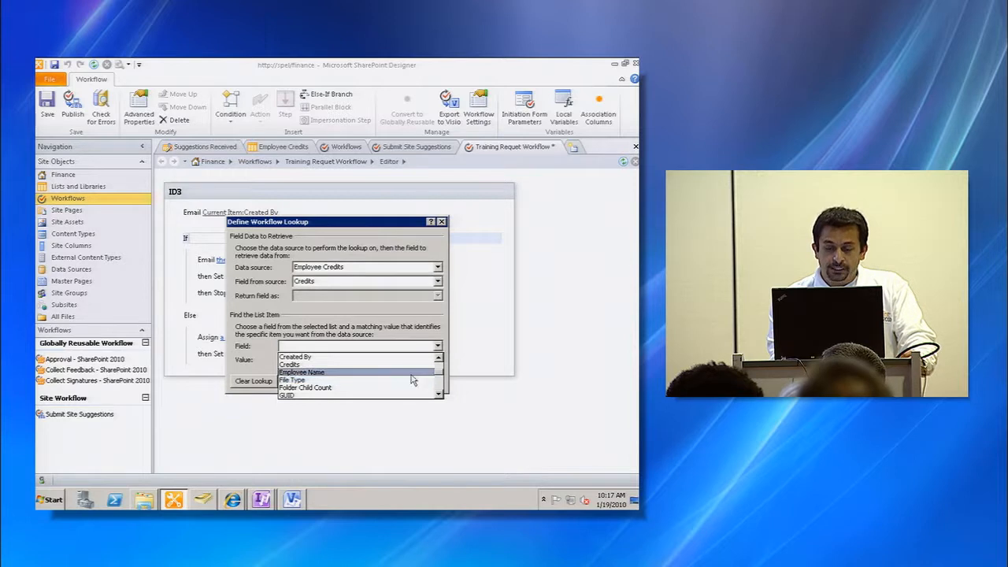
{"action": "left_click", "coordinate": [411, 374]}
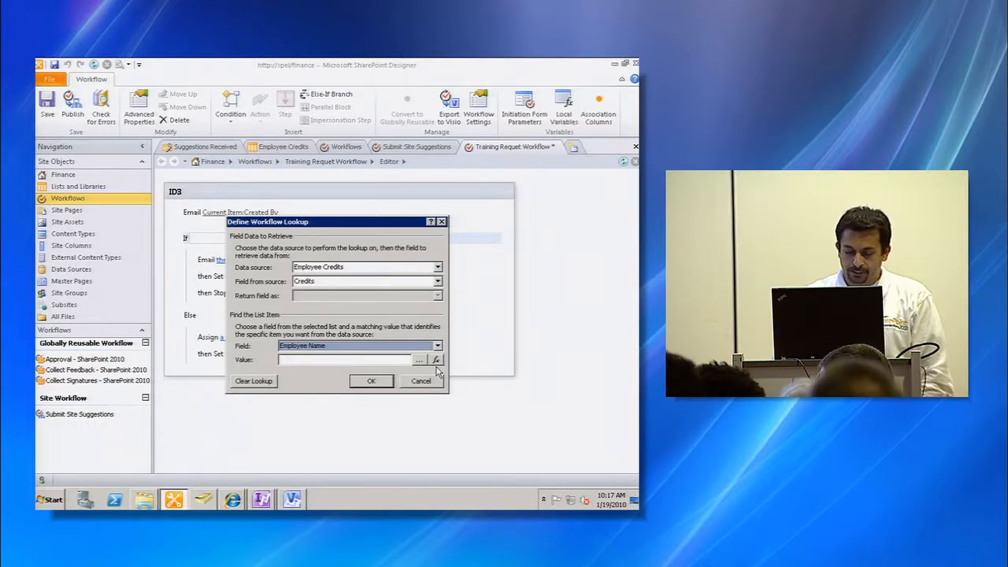
{"action": "left_click", "coordinate": [436, 361]}
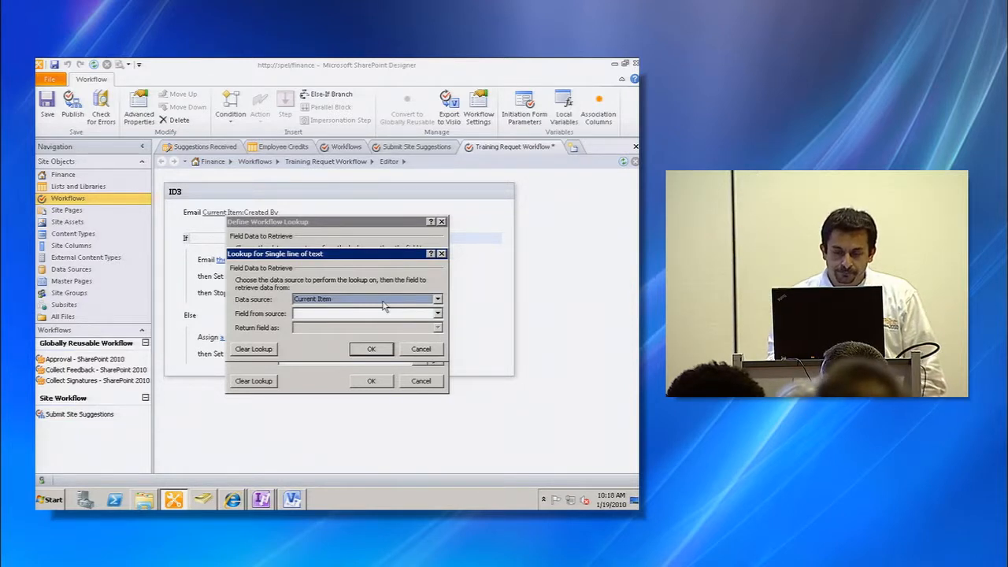
{"action": "left_click", "coordinate": [407, 314]}
{"action": "left_click", "coordinate": [439, 358]}
{"action": "left_click", "coordinate": [438, 359]}
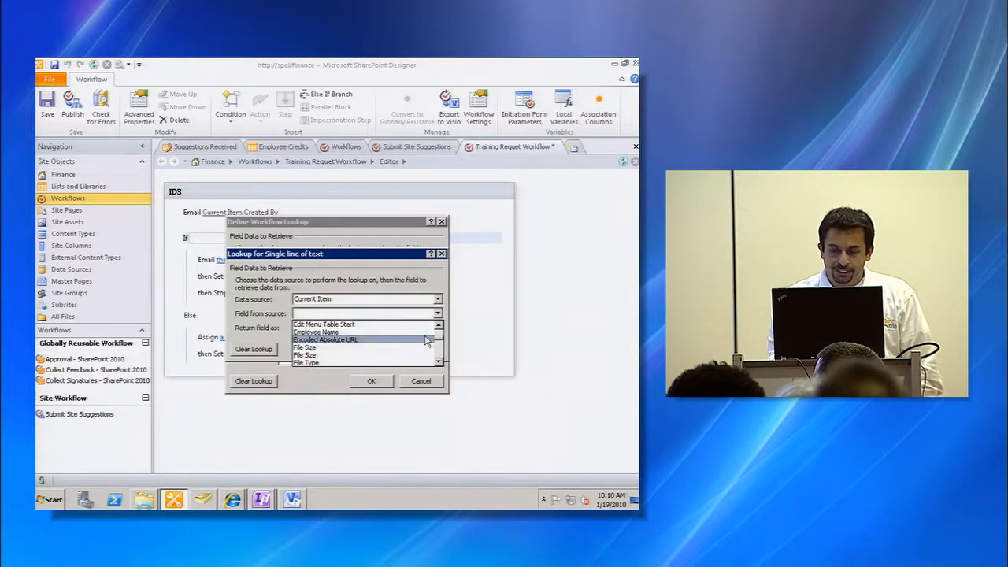
{"action": "left_click", "coordinate": [426, 332]}
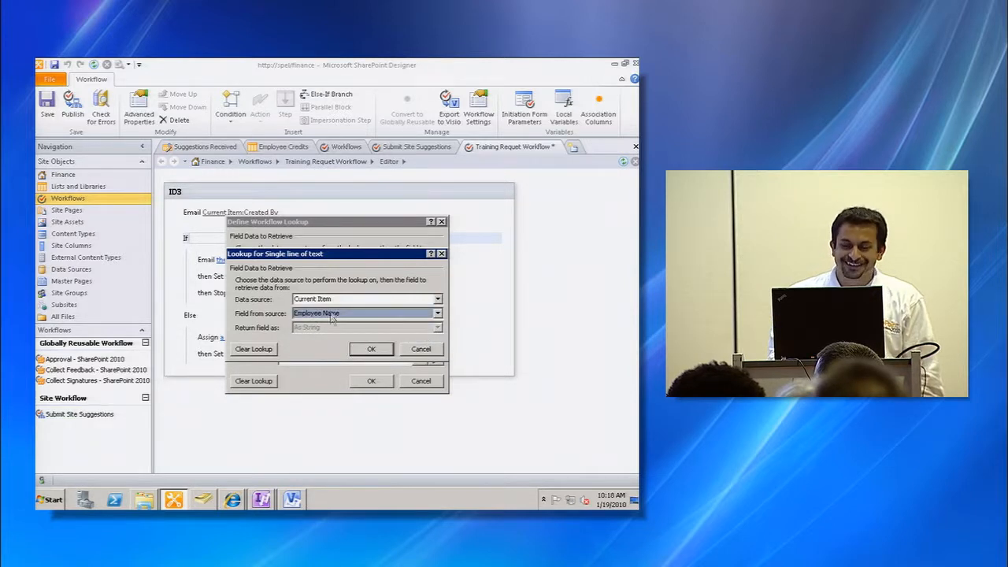
{"action": "left_click_drag", "start_coordinate": [330, 260], "coordinate": [412, 305]}
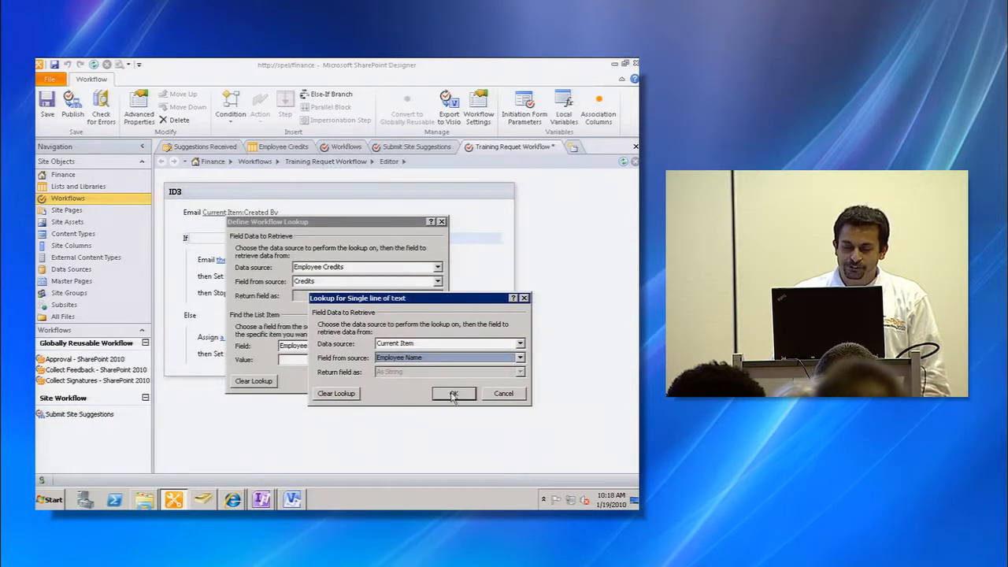
{"action": "left_click_drag", "start_coordinate": [425, 307], "coordinate": [484, 313]}
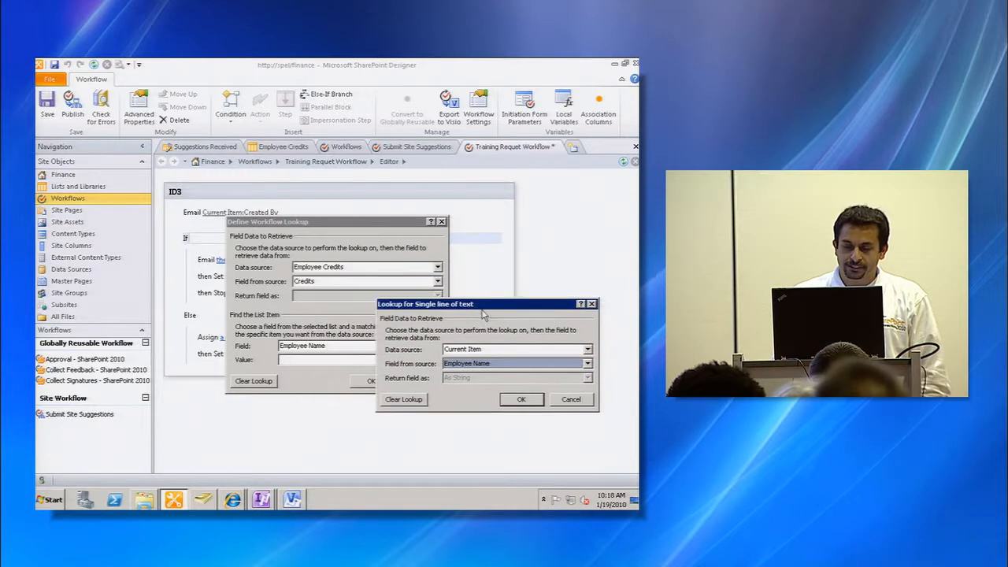
{"action": "left_click", "coordinate": [519, 400]}
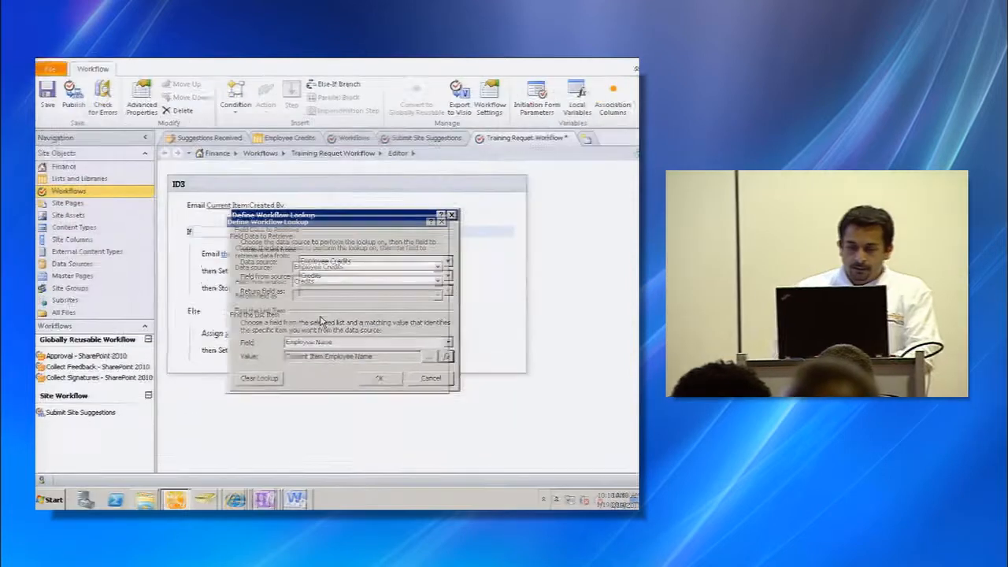
{"action": "left_click", "coordinate": [372, 380]}
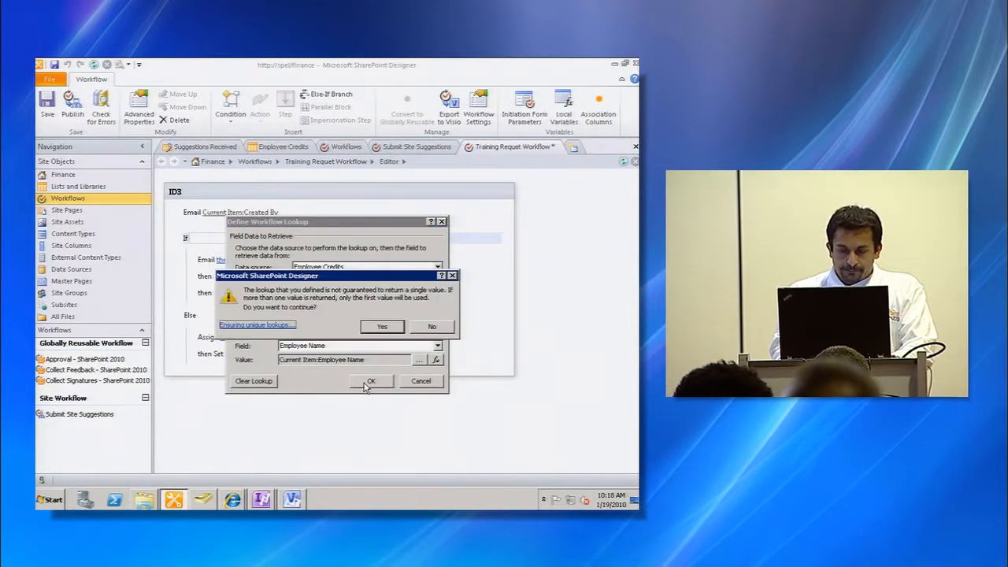
{"action": "left_click", "coordinate": [381, 328]}
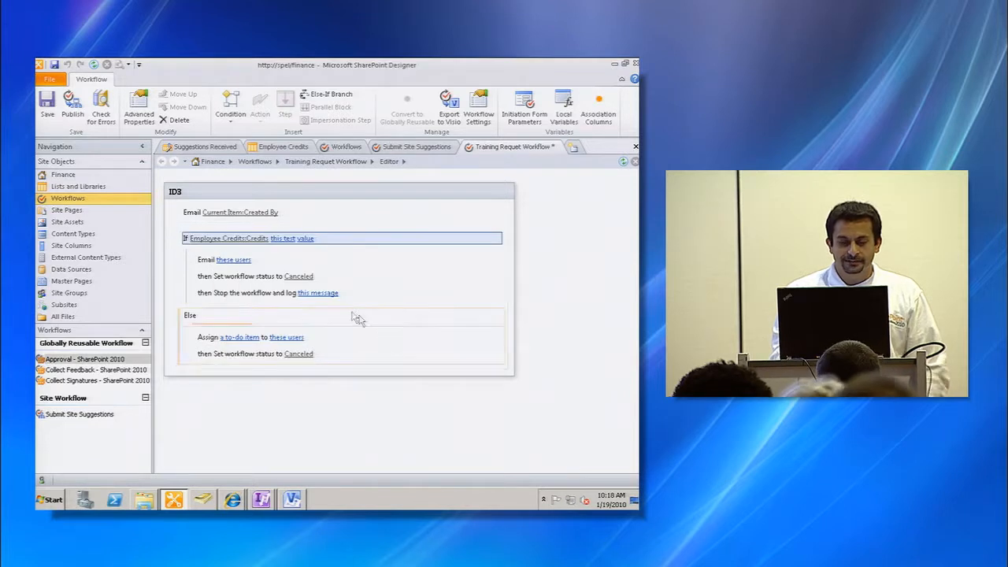
- Set the condition's comparison to is greater than 10
{"action": "left_click", "coordinate": [283, 239]}
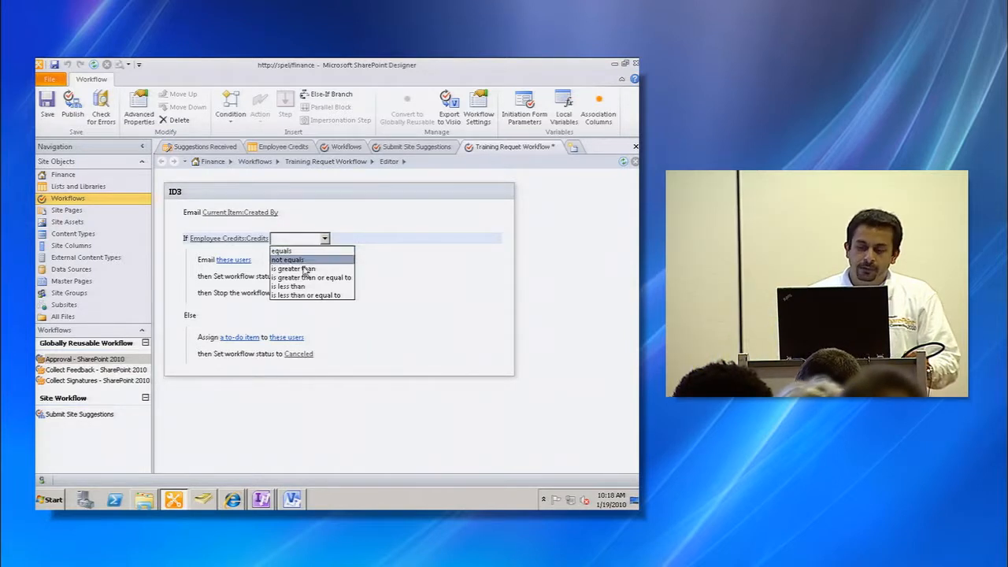
{"action": "left_click", "coordinate": [305, 268]}
{"action": "left_click", "coordinate": [329, 238]}
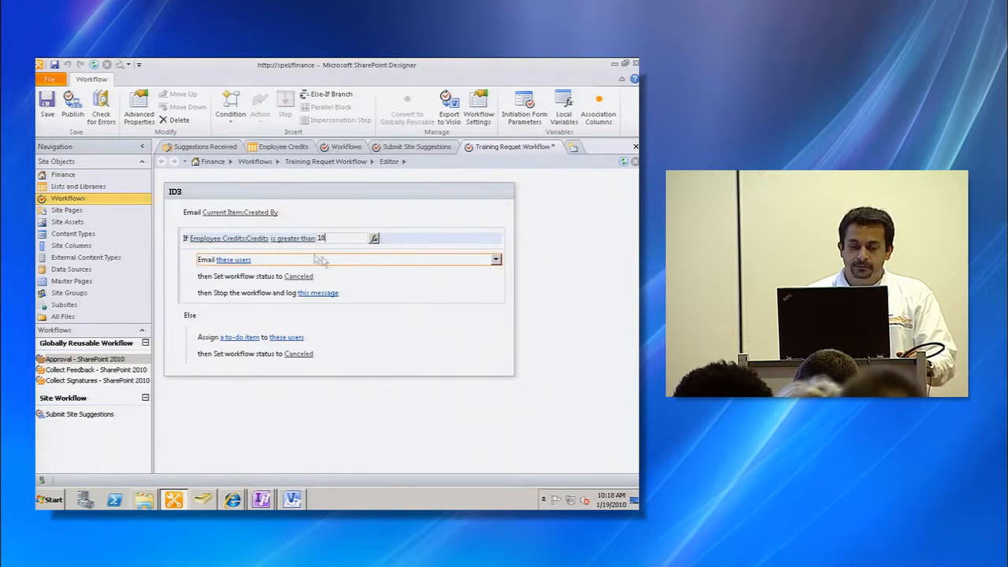
- Define the Yes-branch email to the item's creator with subject Sorry and body Can't take any more training. Get back to work!
{"action": "left_click", "coordinate": [243, 261]}
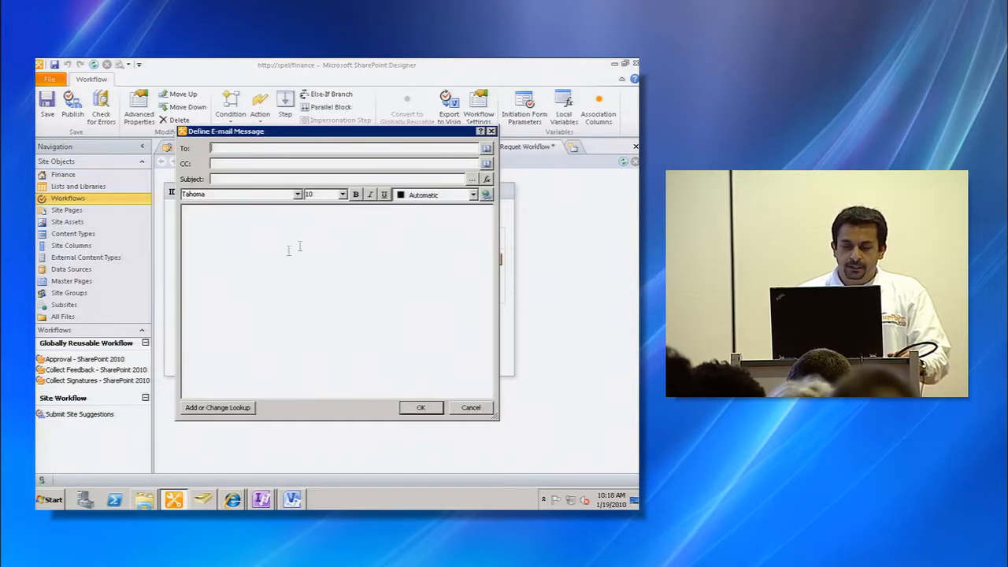
{"action": "left_click", "coordinate": [487, 150]}
{"action": "left_click", "coordinate": [249, 247]}
{"action": "left_click", "coordinate": [329, 210]}
{"action": "left_click", "coordinate": [406, 355]}
{"action": "left_click", "coordinate": [324, 179]}
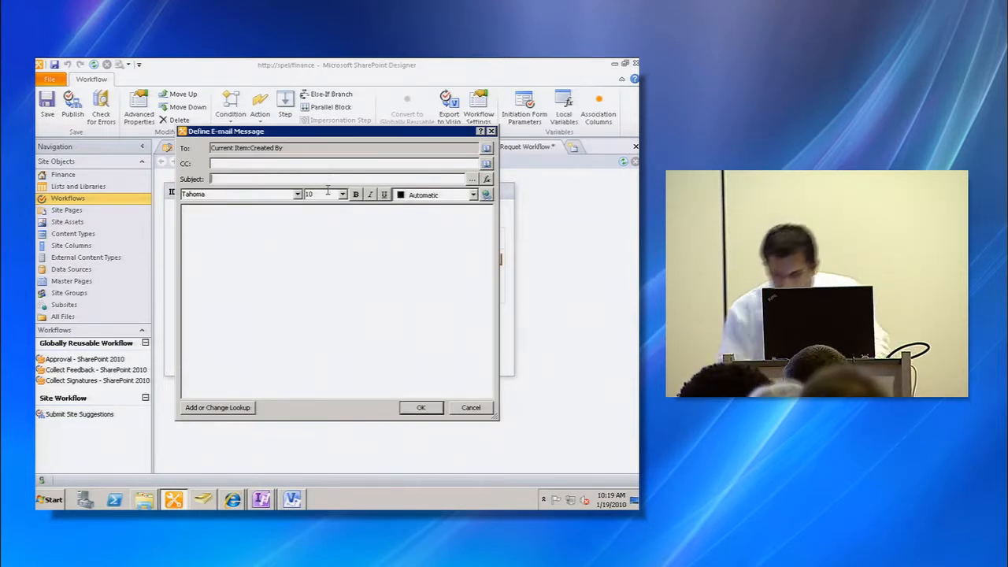
{"action": "type", "text": "Sorry"}
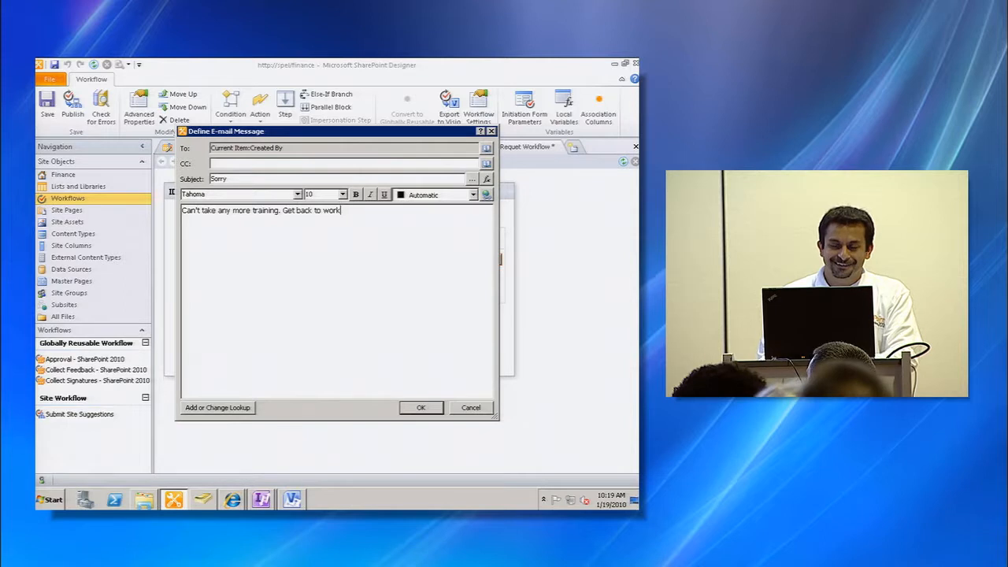
{"action": "left_click", "coordinate": [421, 407]}
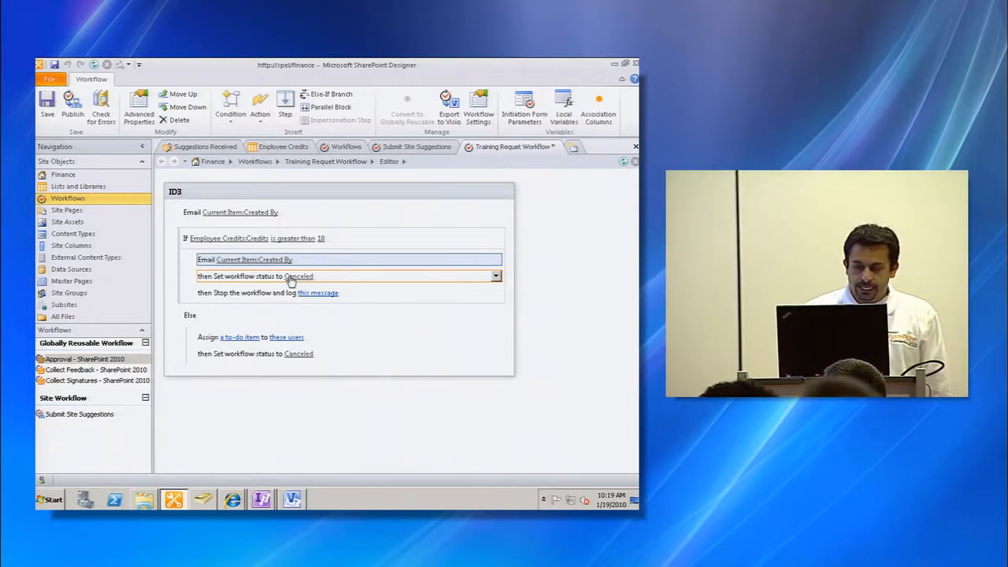
- Set the Yes branch's workflow status to No Good
{"action": "left_click", "coordinate": [294, 277]}
{"action": "left_click", "coordinate": [338, 277]}
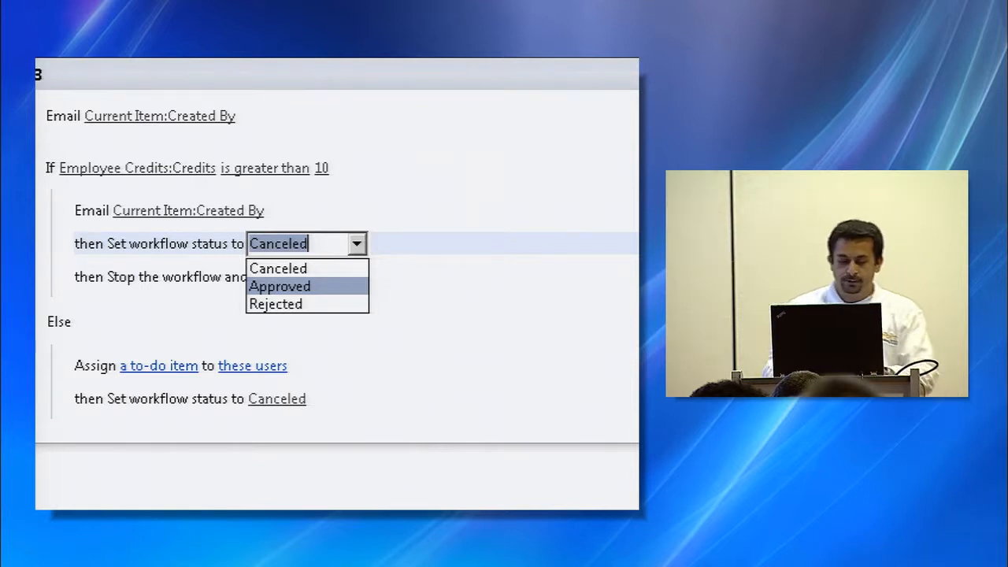
{"action": "key", "text": "Escape"}
{"action": "left_click", "coordinate": [288, 245]}
{"action": "type", "text": "No G"}
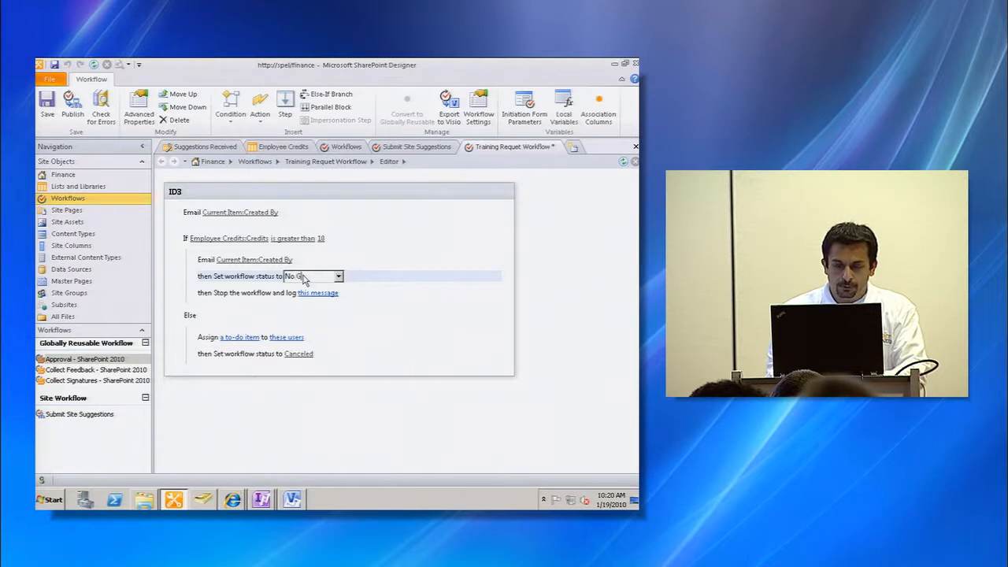
{"action": "type", "text": "ood"}
{"action": "left_click", "coordinate": [331, 311]}
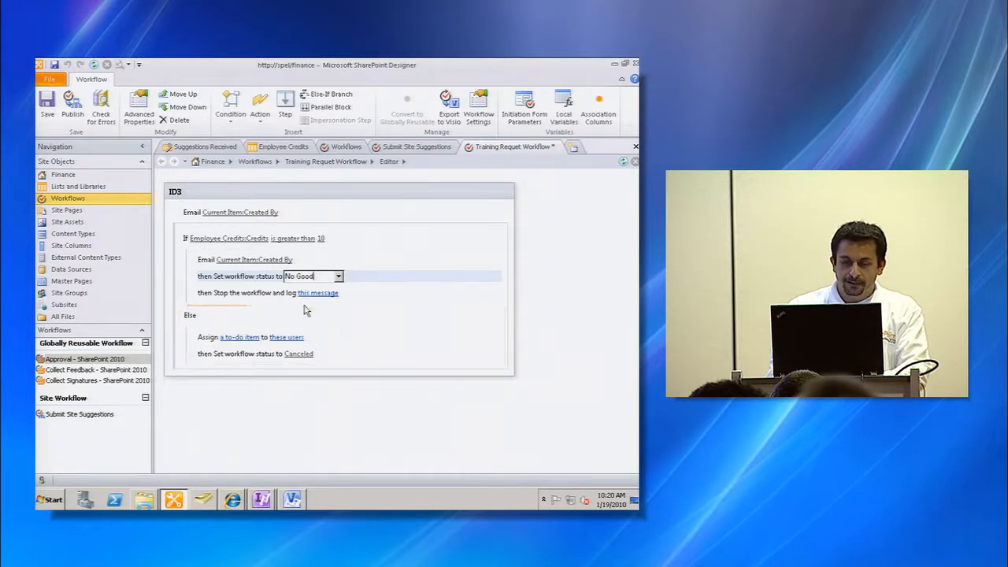
- Set the stop-workflow log message in the Yes branch to "Sorry, already taken too much training"
{"action": "left_click", "coordinate": [276, 293]}
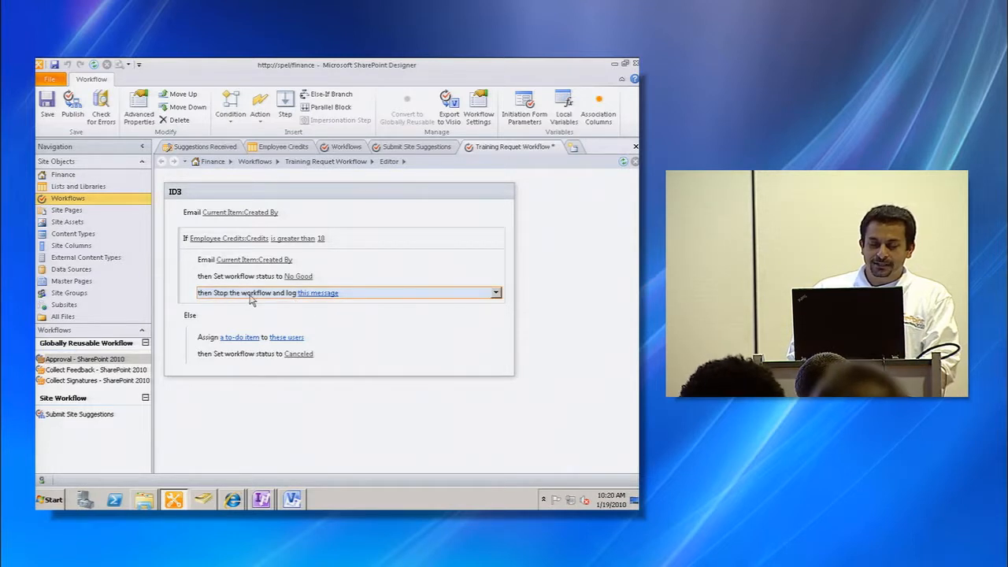
{"action": "left_click", "coordinate": [325, 293]}
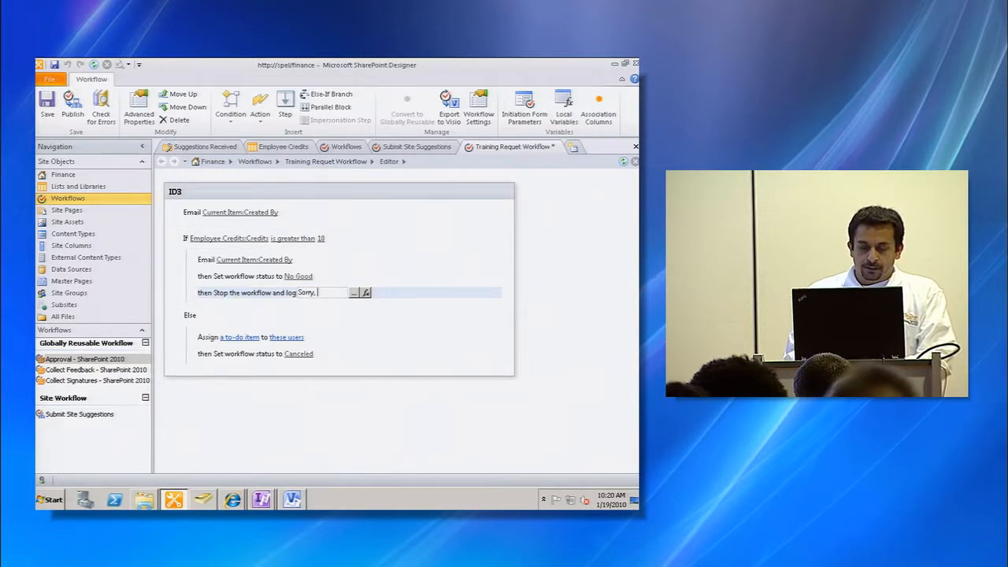
{"action": "type", "text": "Sorry, already taken too much training"}
{"action": "left_click", "coordinate": [329, 301]}
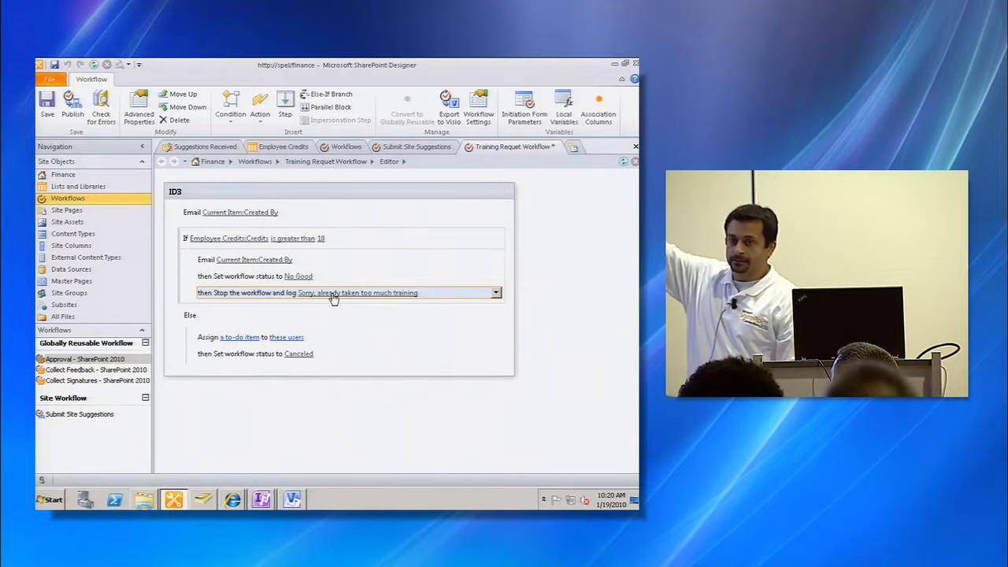
{"action": "key", "text": "ctrl+2"}
{"action": "left_click_drag", "start_coordinate": [199, 284], "coordinate": [214, 285]}
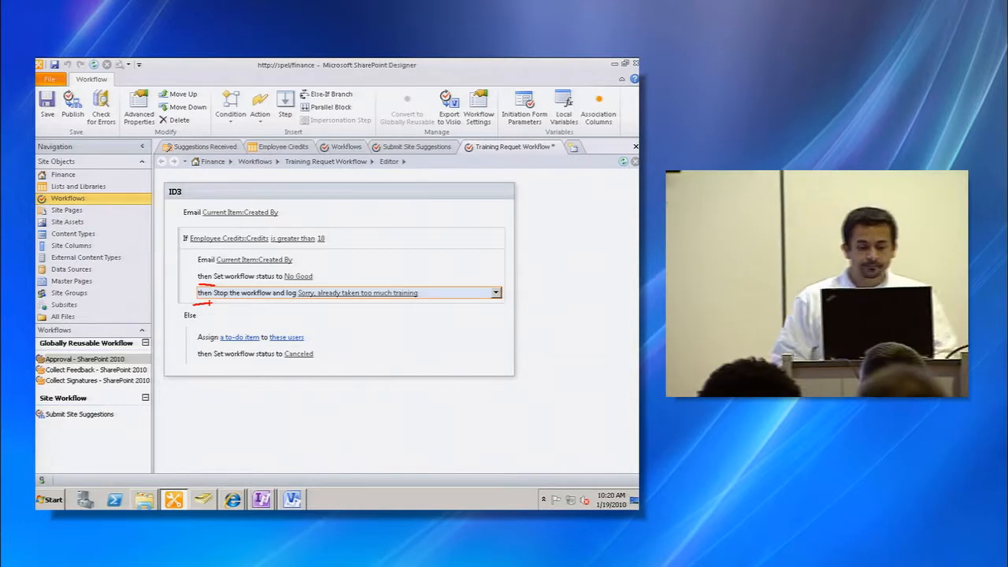
{"action": "key", "text": "Escape"}
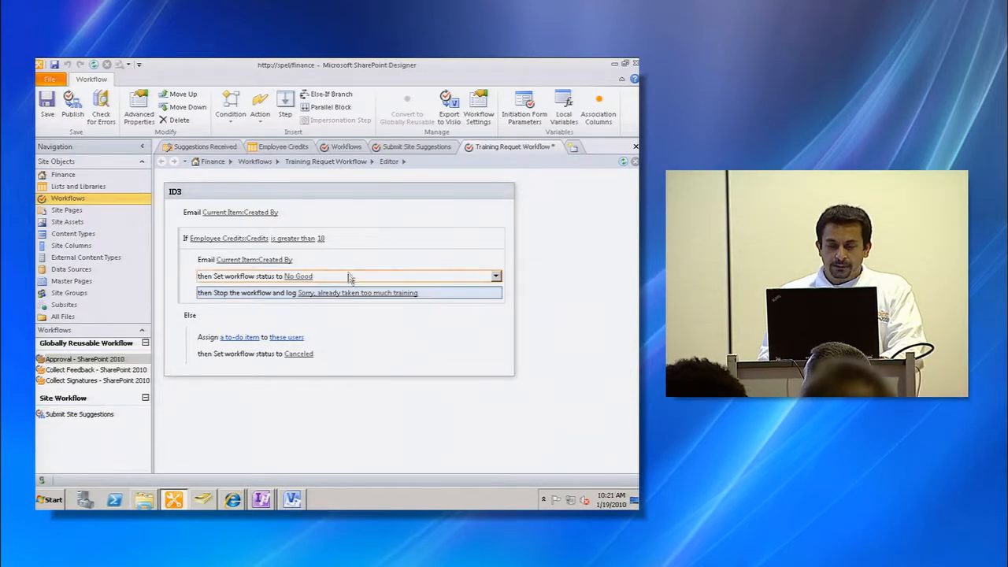
- Insert a parallel block in the Yes branch and move the email and No Good status actions into it
{"action": "left_click", "coordinate": [326, 255]}
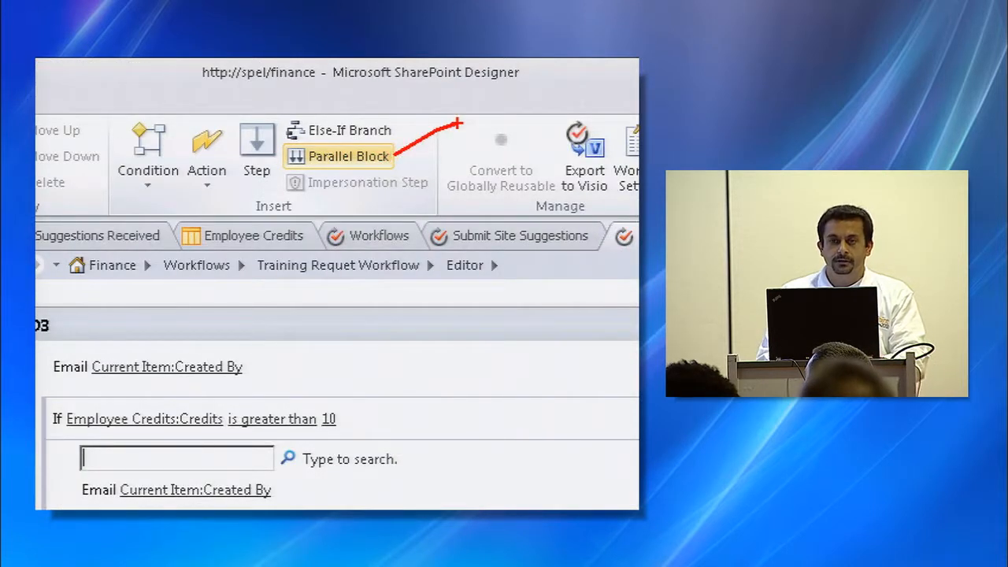
{"action": "left_click", "coordinate": [349, 156]}
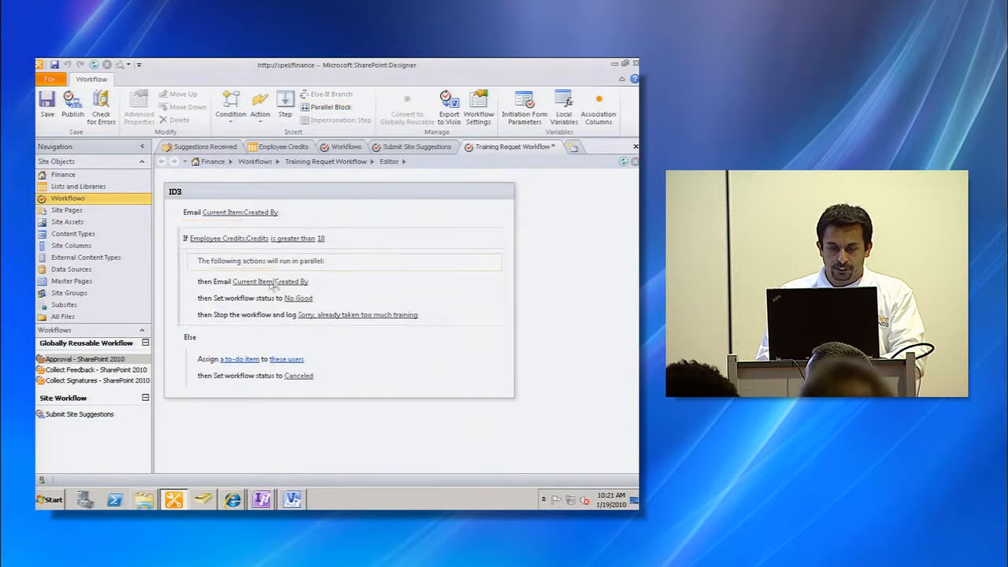
{"action": "left_click", "coordinate": [332, 284]}
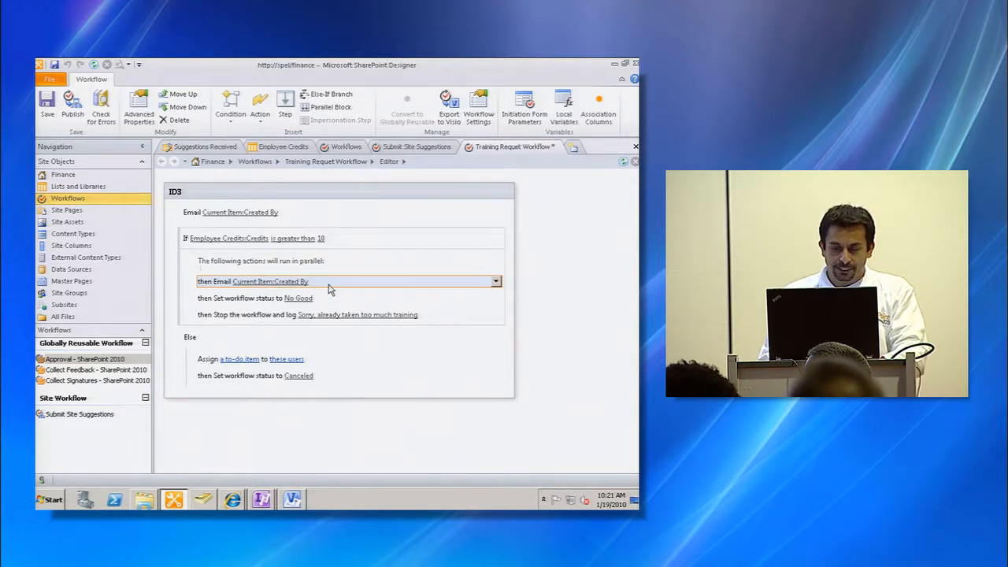
{"action": "left_click", "coordinate": [184, 94]}
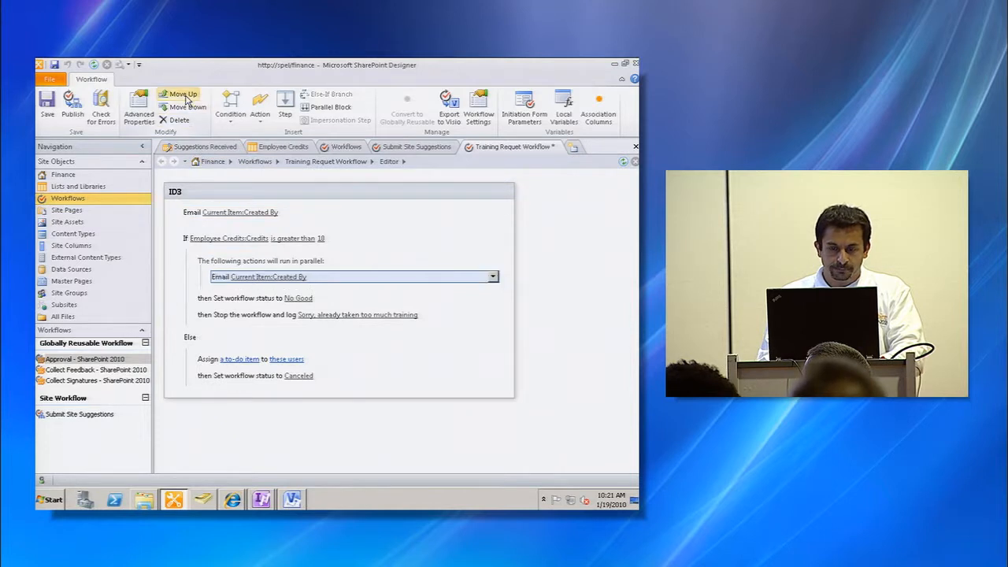
{"action": "left_click", "coordinate": [361, 304]}
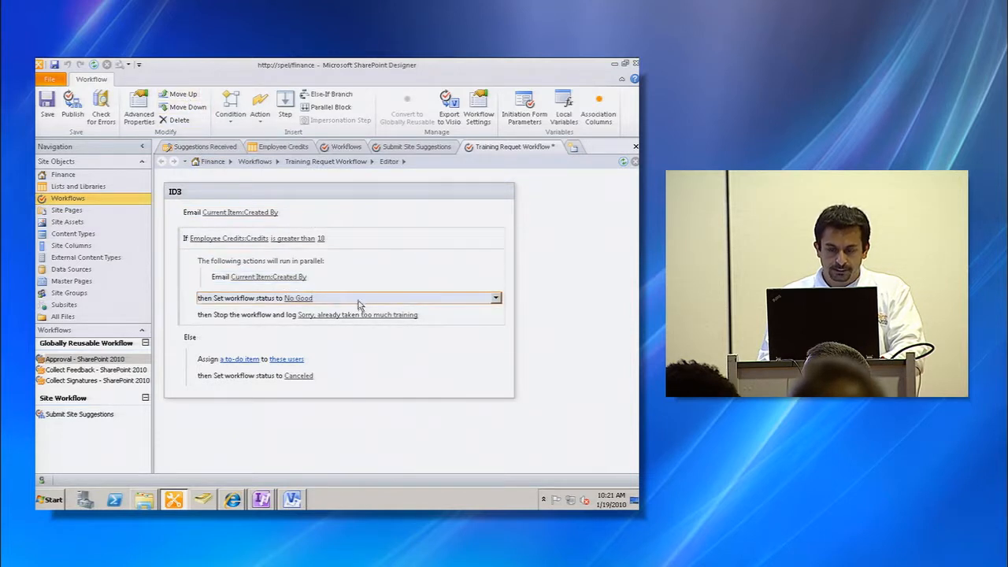
{"action": "left_click", "coordinate": [183, 95]}
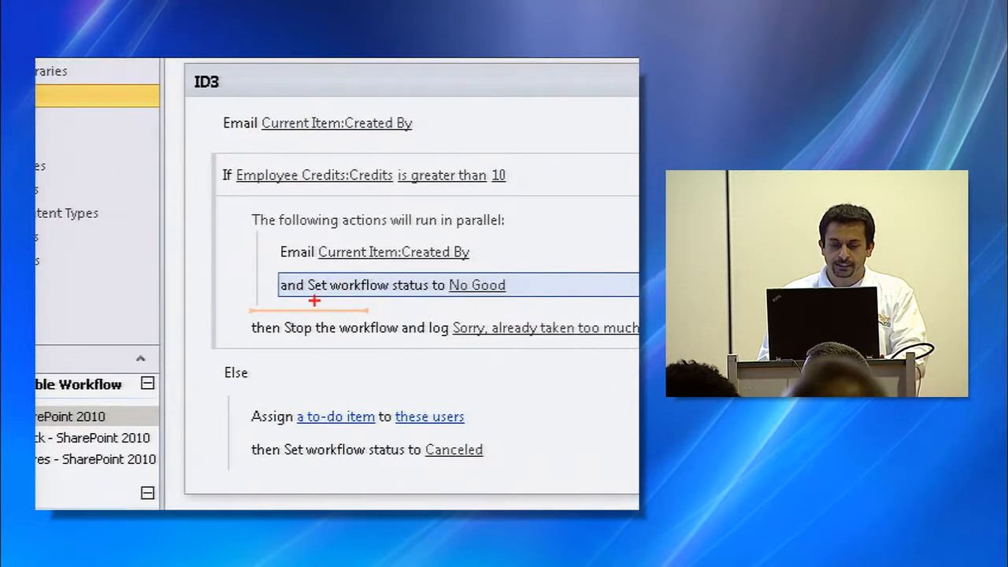
{"action": "left_click_drag", "start_coordinate": [284, 305], "coordinate": [312, 305]}
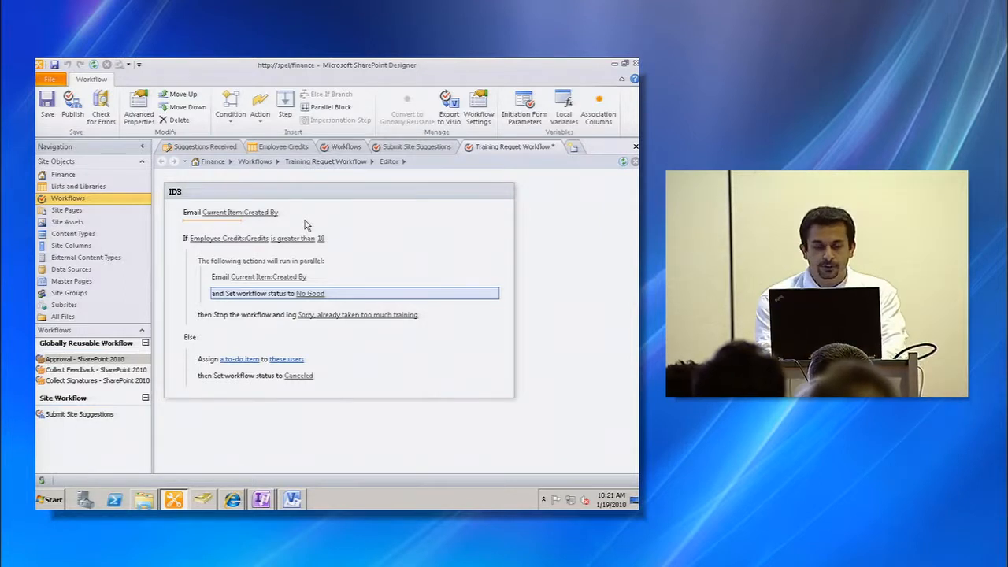
- Add a new step above named Email user confirmation and rename the existing step Process Request
{"action": "left_click", "coordinate": [307, 180]}
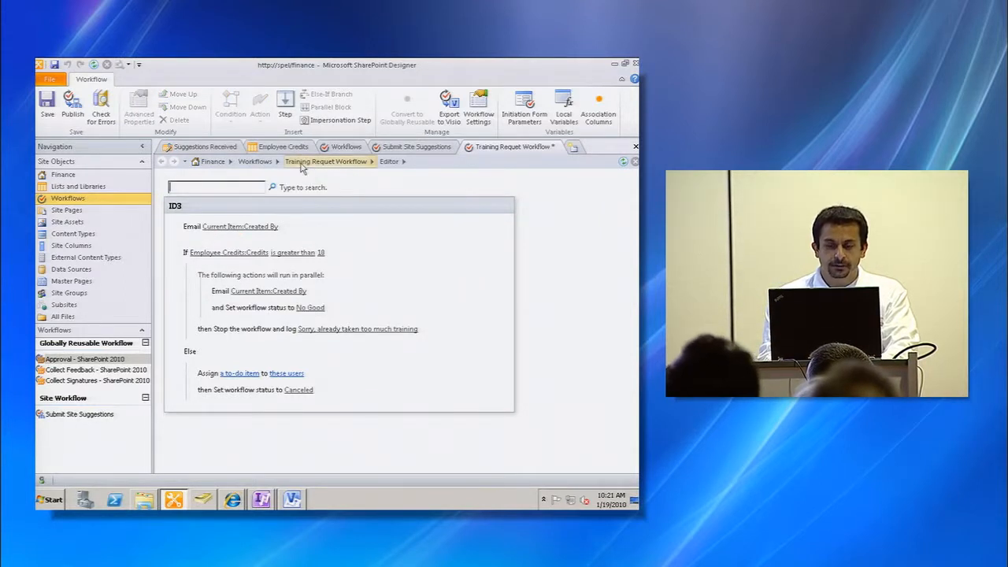
{"action": "left_click", "coordinate": [287, 109]}
{"action": "left_click", "coordinate": [181, 191]}
{"action": "type", "text": "Email"}
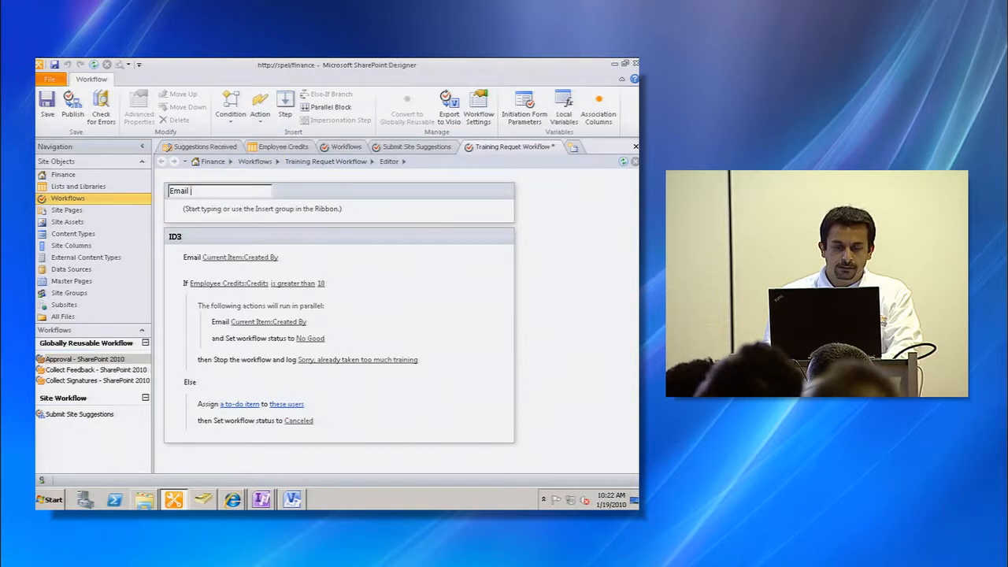
{"action": "type", "text": " user confirmation"}
{"action": "key", "text": "Tab"}
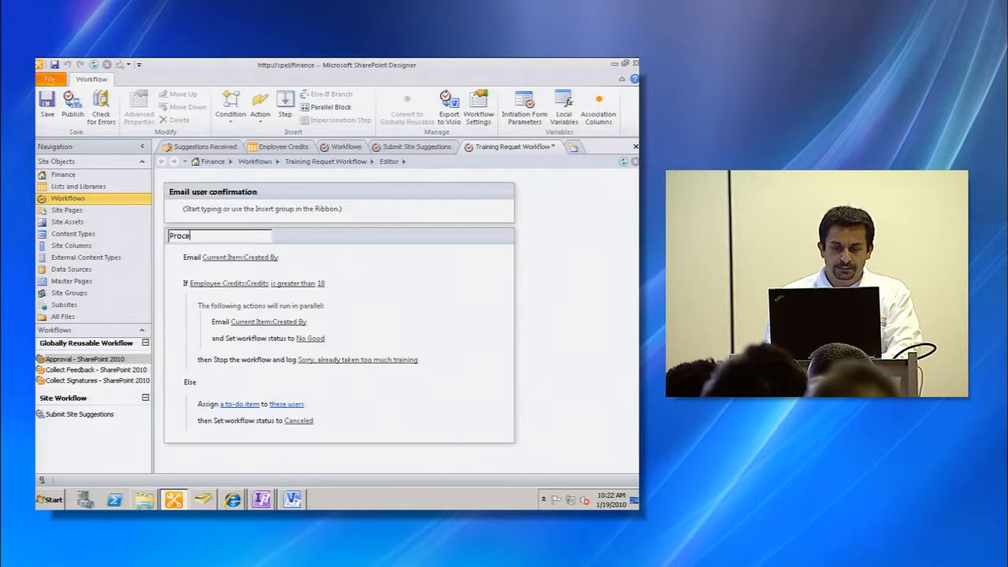
{"action": "type", "text": "Process Request"}
{"action": "key", "text": "Return"}
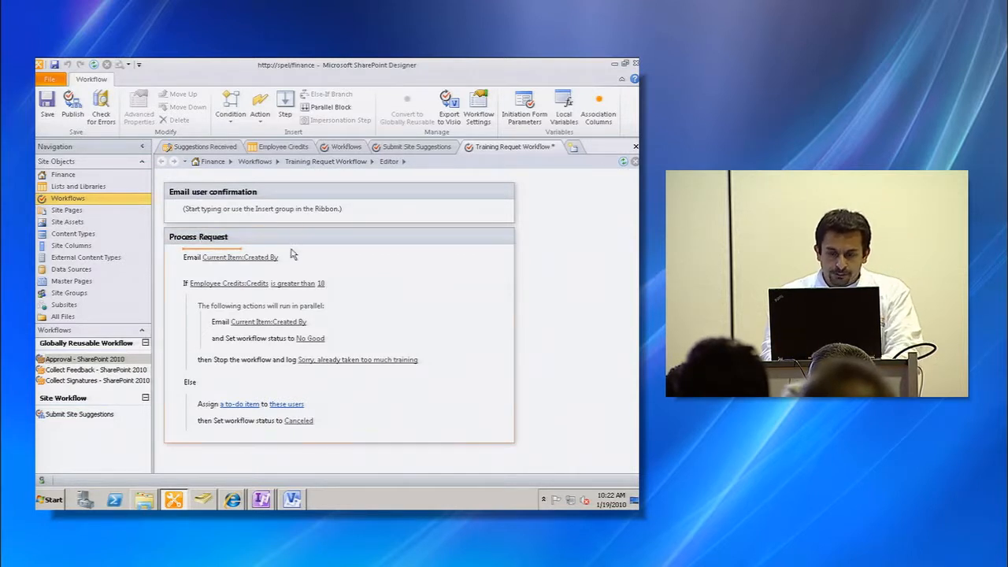
- Move the email to the item's creator up into the Email user confirmation step
{"action": "left_click", "coordinate": [293, 256]}
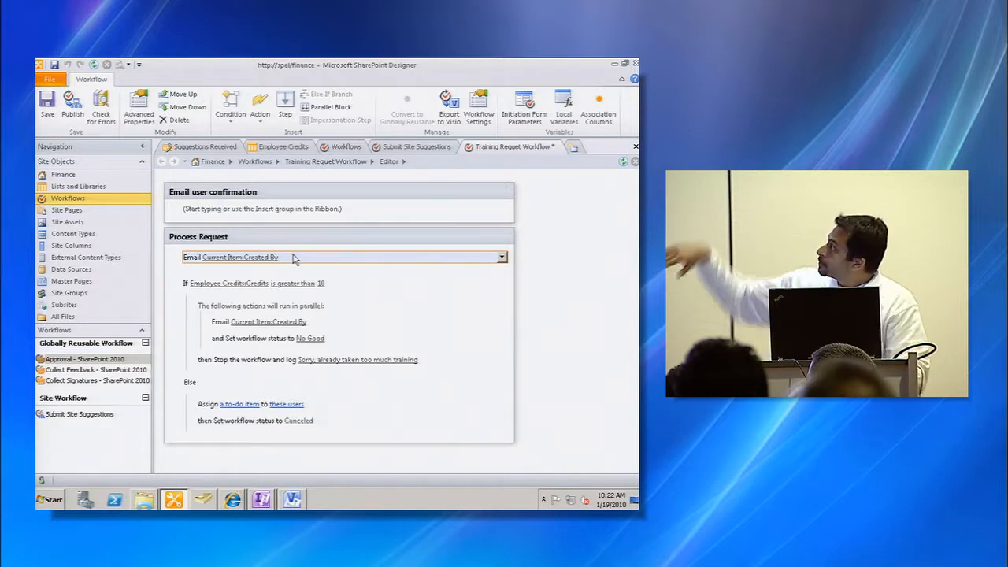
{"action": "left_click", "coordinate": [188, 95]}
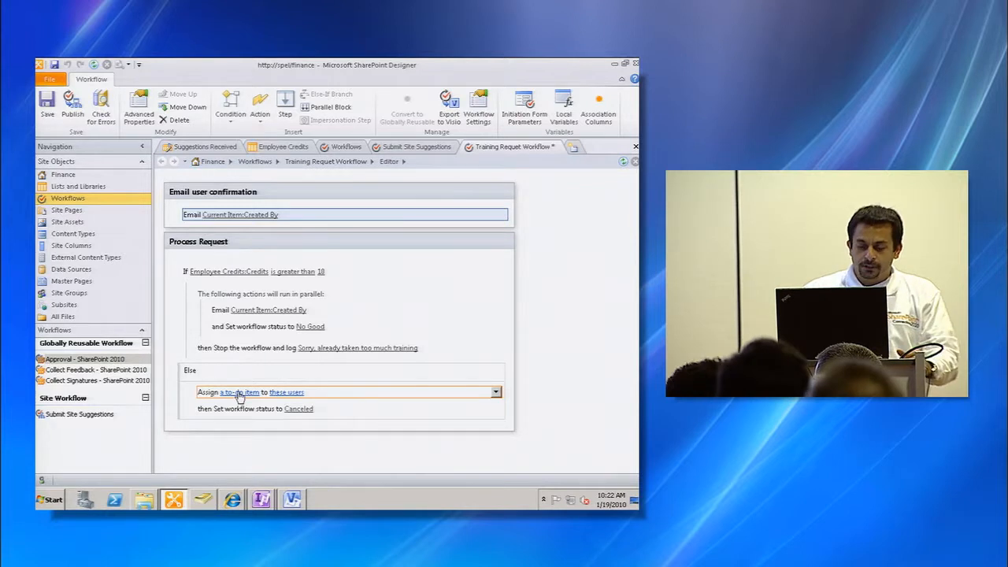
- Name the Else branch's to-do item Approve Training in the Custom Task Wizard
{"action": "left_click", "coordinate": [239, 393]}
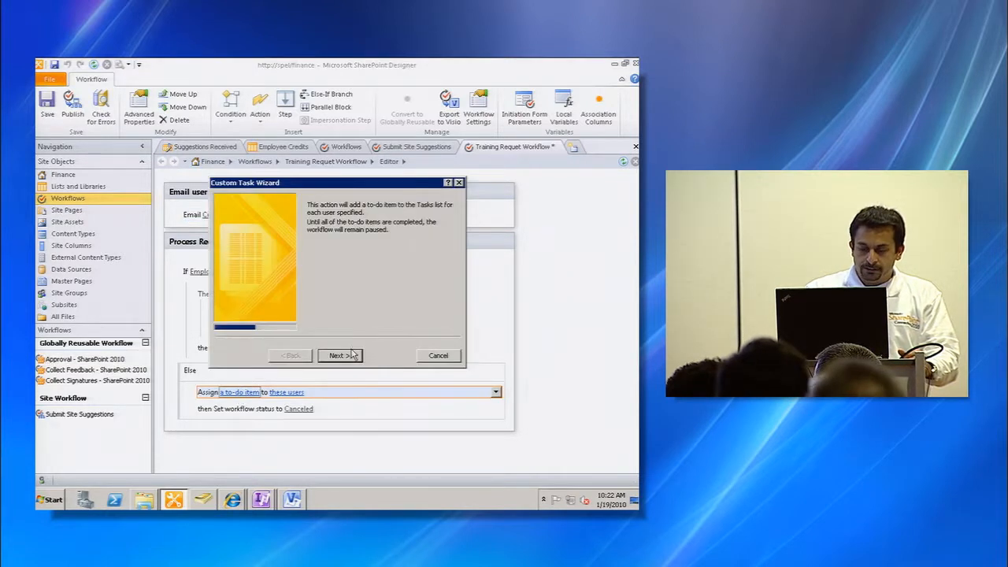
{"action": "left_click", "coordinate": [337, 356]}
{"action": "type", "text": "A"}
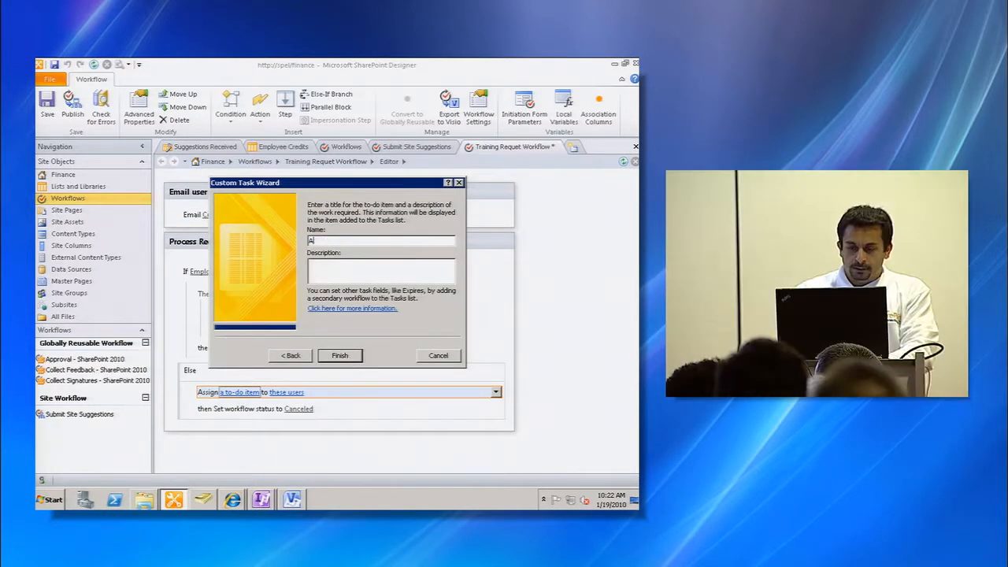
{"action": "type", "text": "pprove Training"}
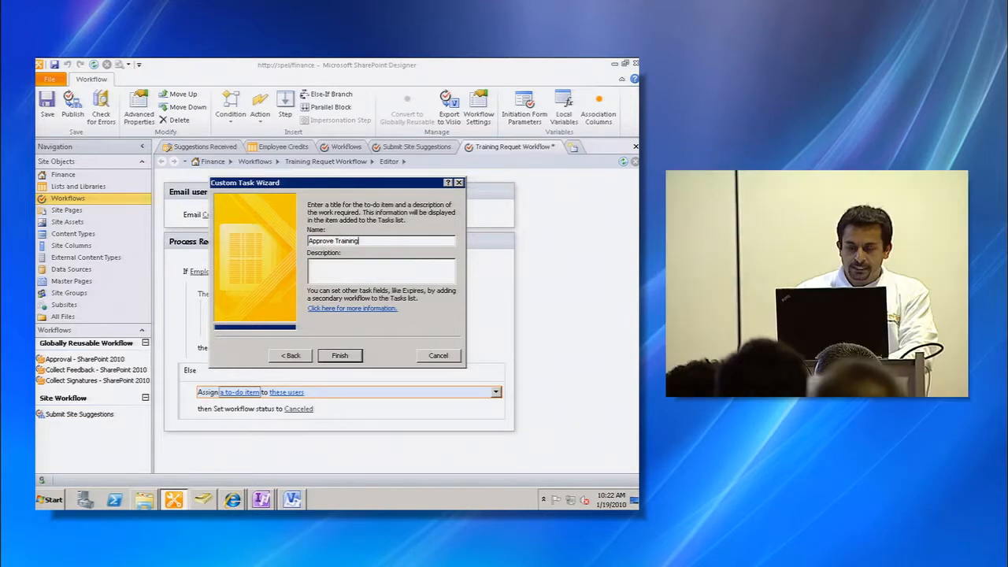
{"action": "left_click", "coordinate": [359, 358]}
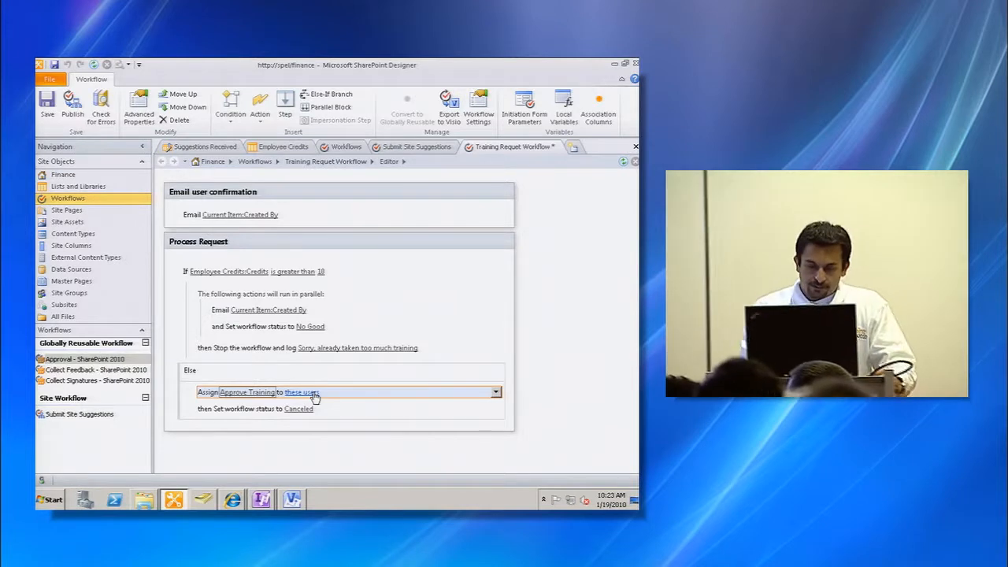
- Assign the to-do to a workflow user lookup and set its data source to User Profiles
{"action": "left_click", "coordinate": [312, 394]}
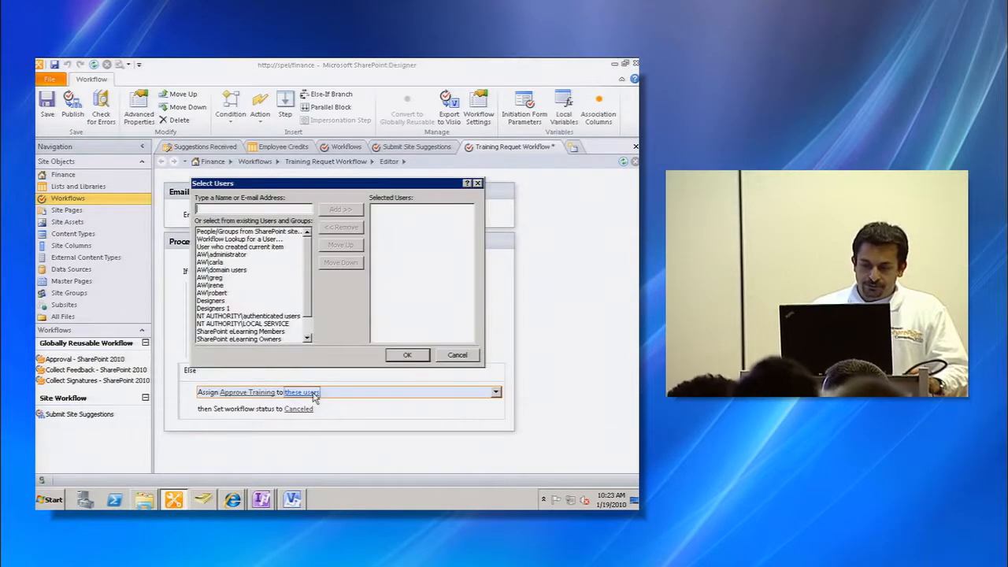
{"action": "left_click", "coordinate": [264, 240]}
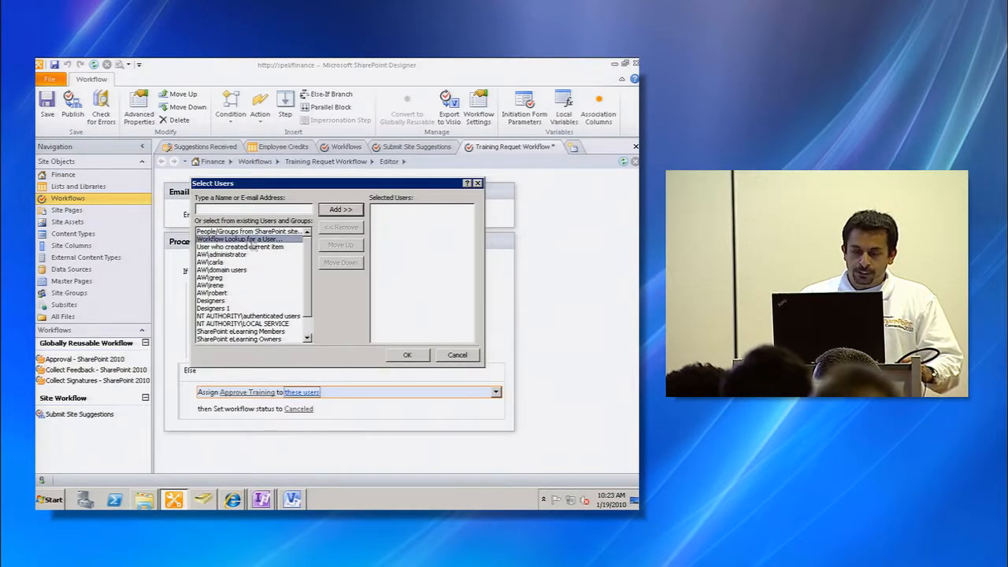
{"action": "left_click", "coordinate": [341, 210]}
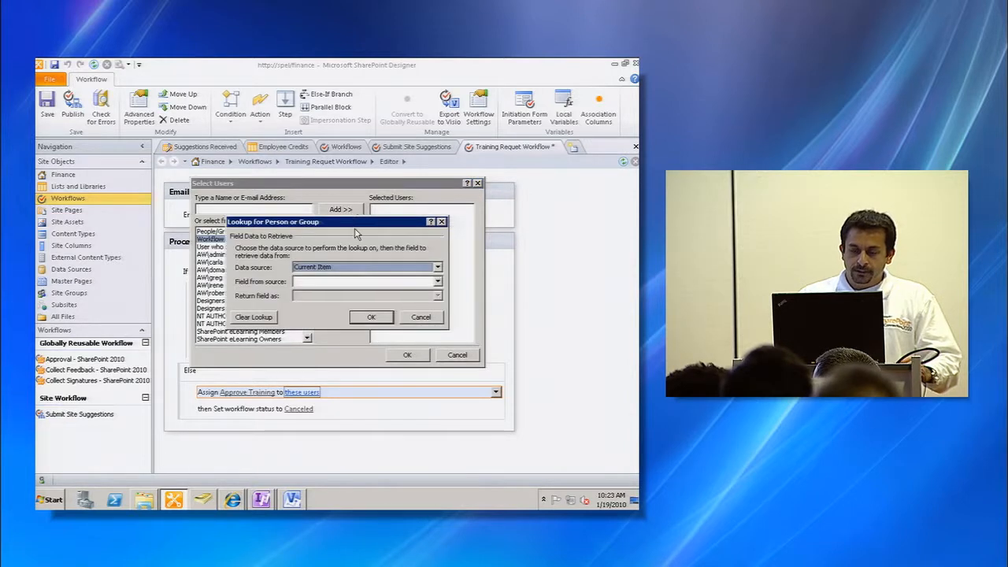
{"action": "left_click", "coordinate": [438, 268]}
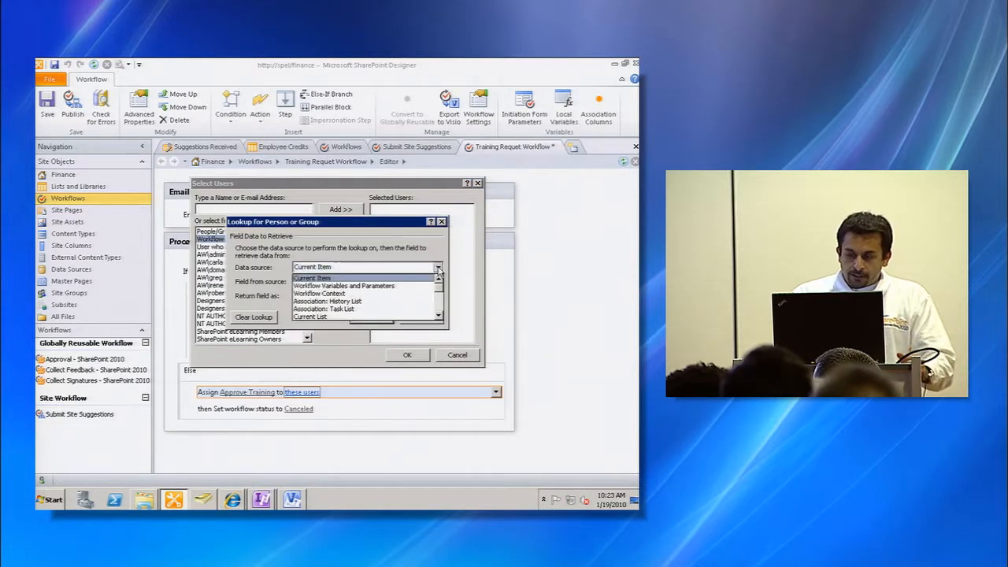
{"action": "left_click_drag", "start_coordinate": [438, 292], "coordinate": [447, 328]}
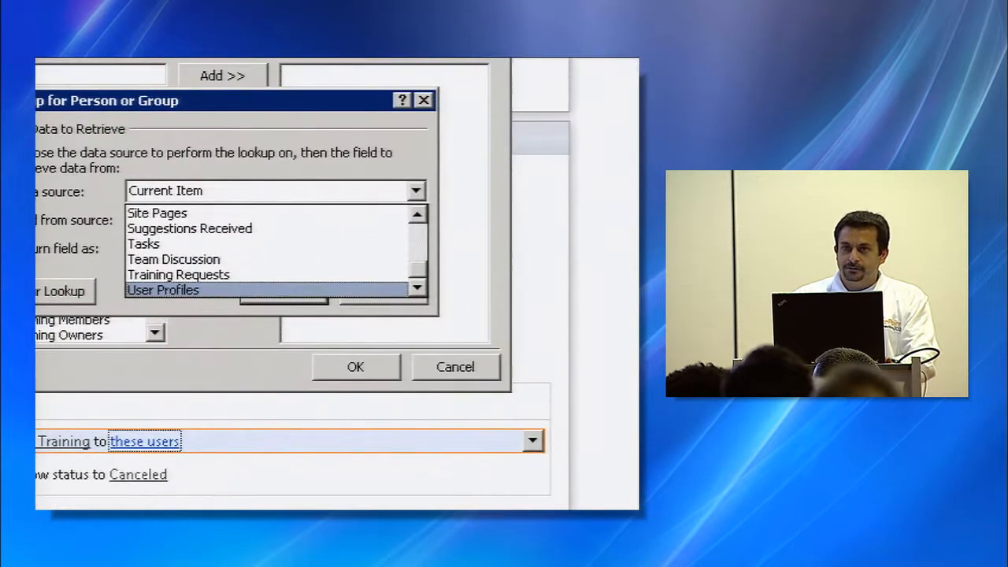
{"action": "key", "text": "Escape"}
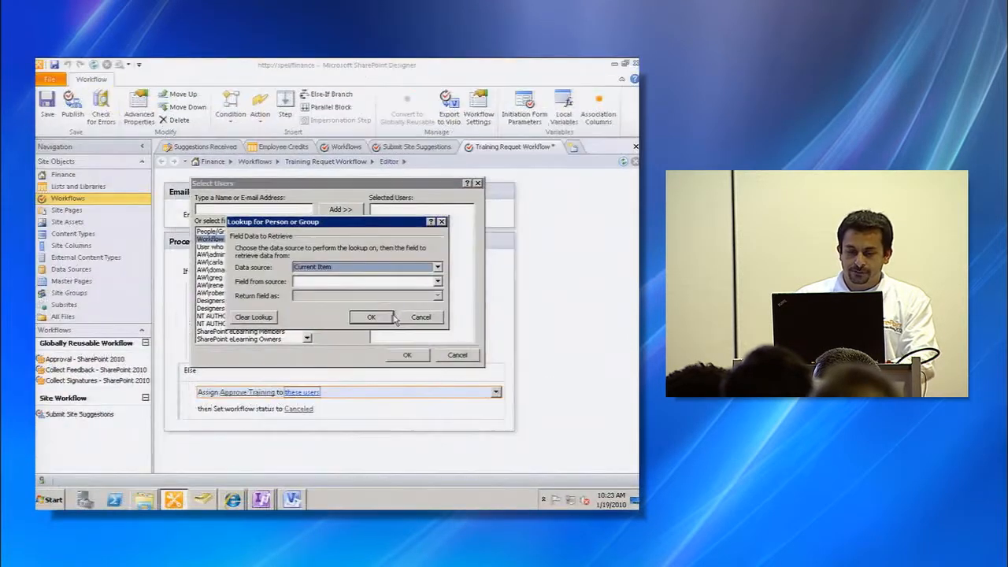
{"action": "left_click", "coordinate": [389, 268]}
- Retrieve the Manager field from the User Profiles data source, returned as Login Name
{"action": "left_click", "coordinate": [353, 316]}
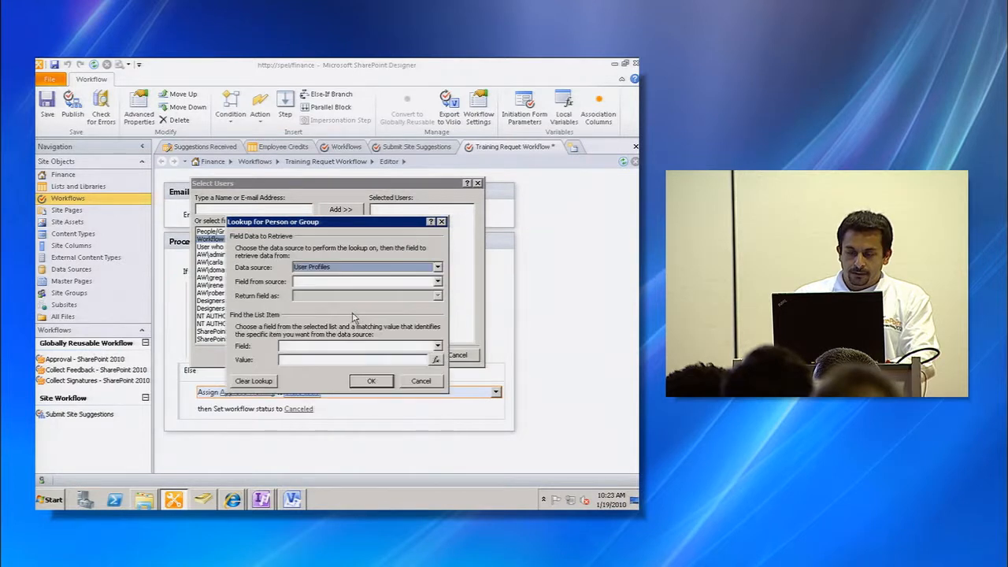
{"action": "left_click", "coordinate": [437, 282]}
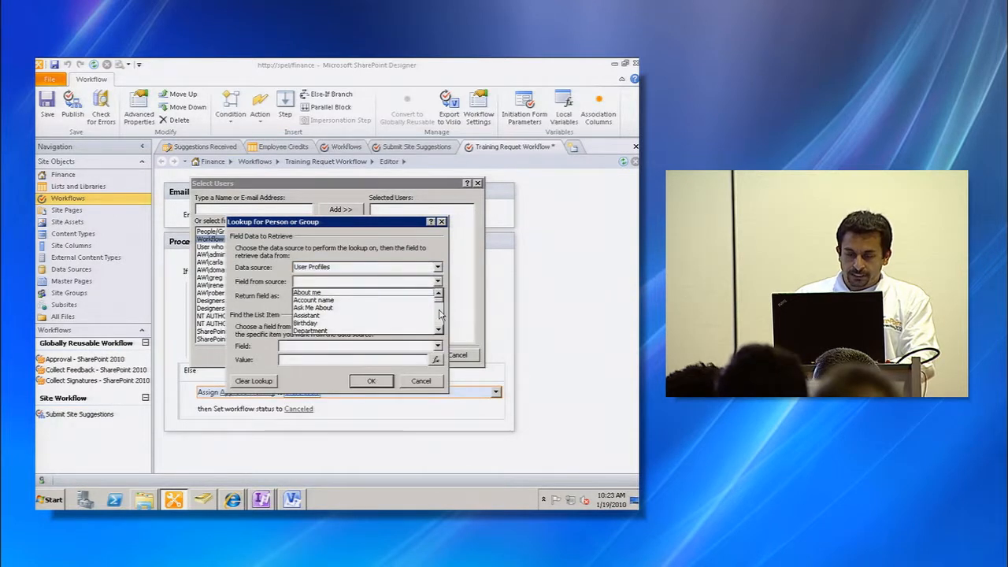
{"action": "left_click", "coordinate": [439, 314]}
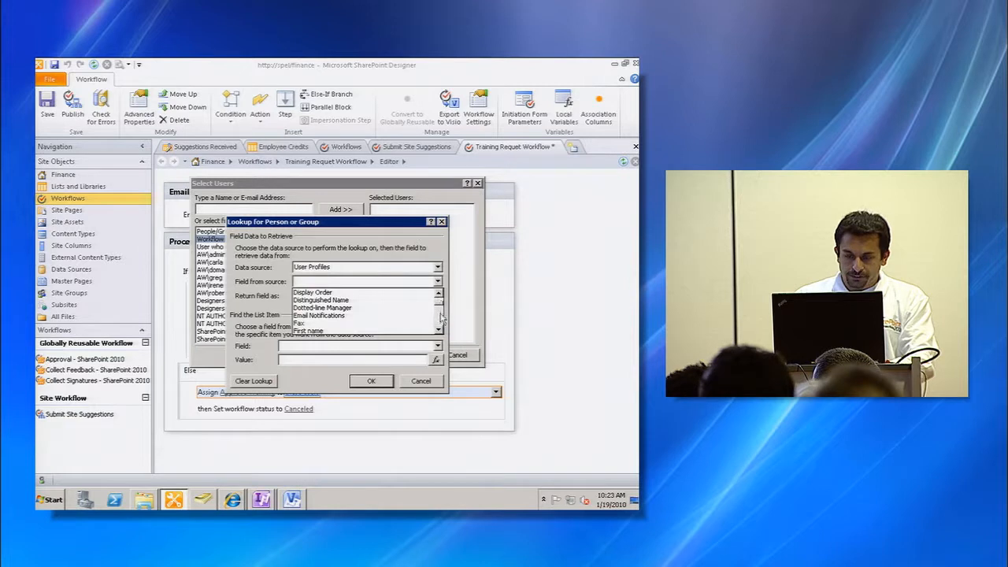
{"action": "left_click", "coordinate": [441, 317]}
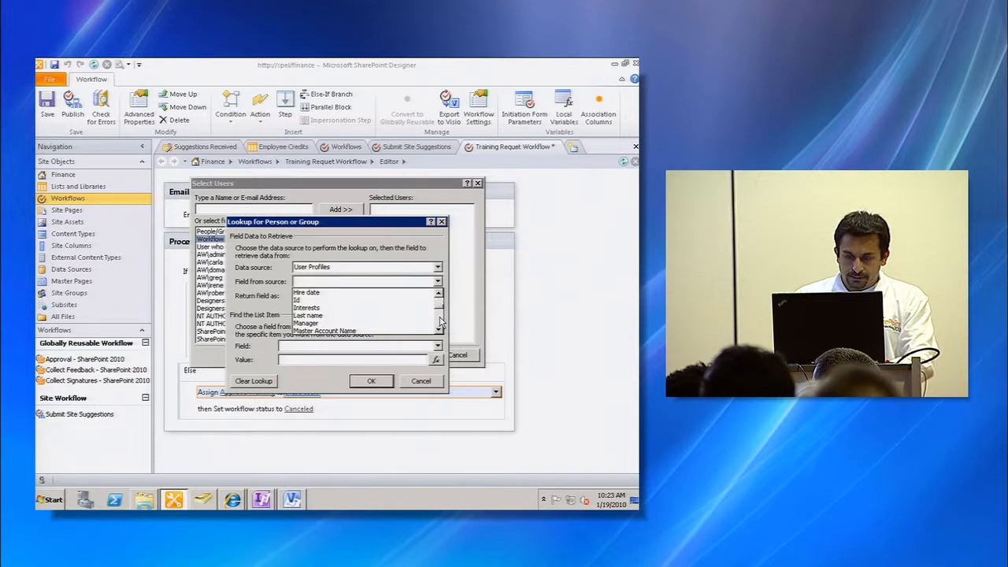
{"action": "left_click", "coordinate": [399, 323]}
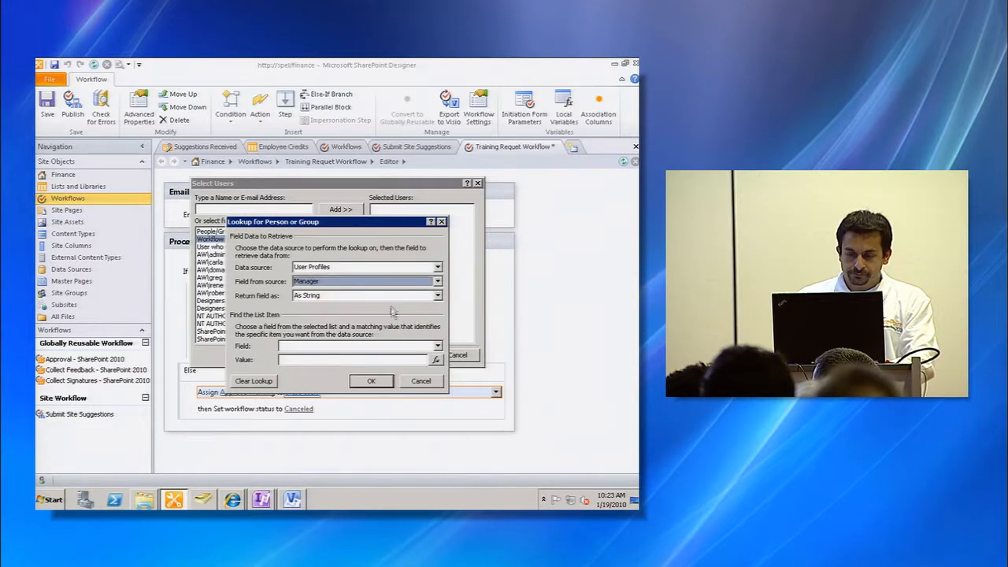
{"action": "left_click", "coordinate": [435, 296]}
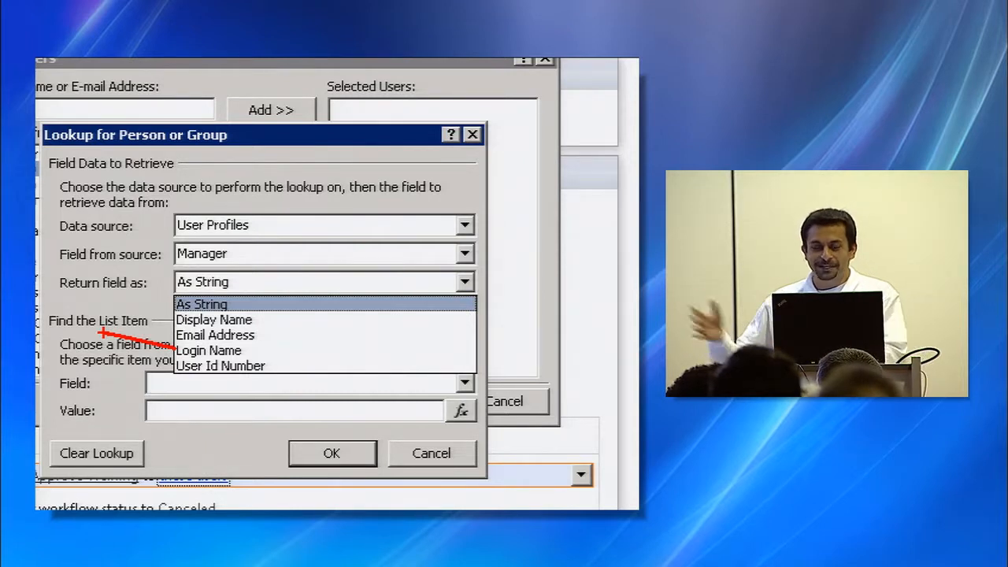
{"action": "key", "text": "Escape"}
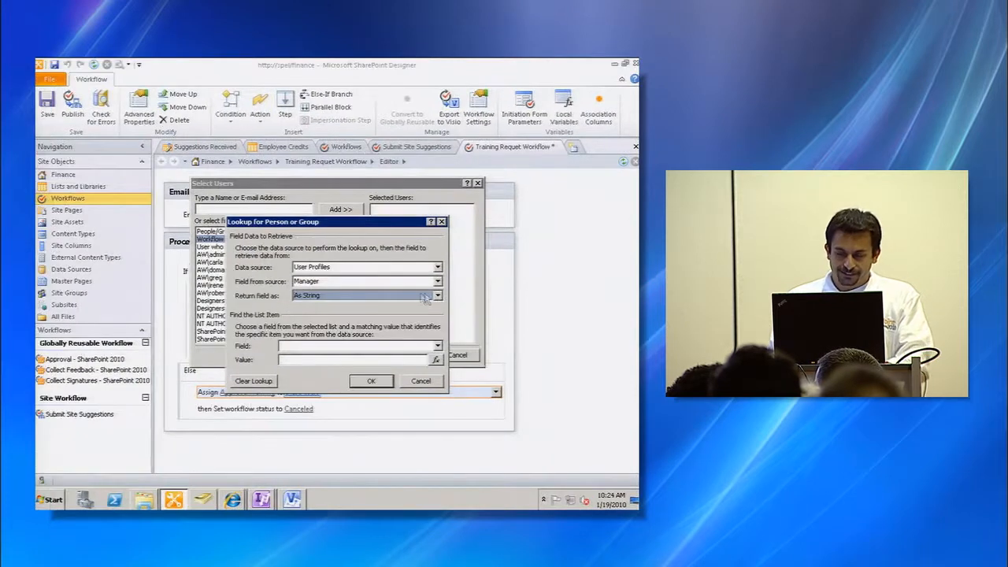
{"action": "left_click", "coordinate": [419, 298]}
{"action": "left_click", "coordinate": [376, 330]}
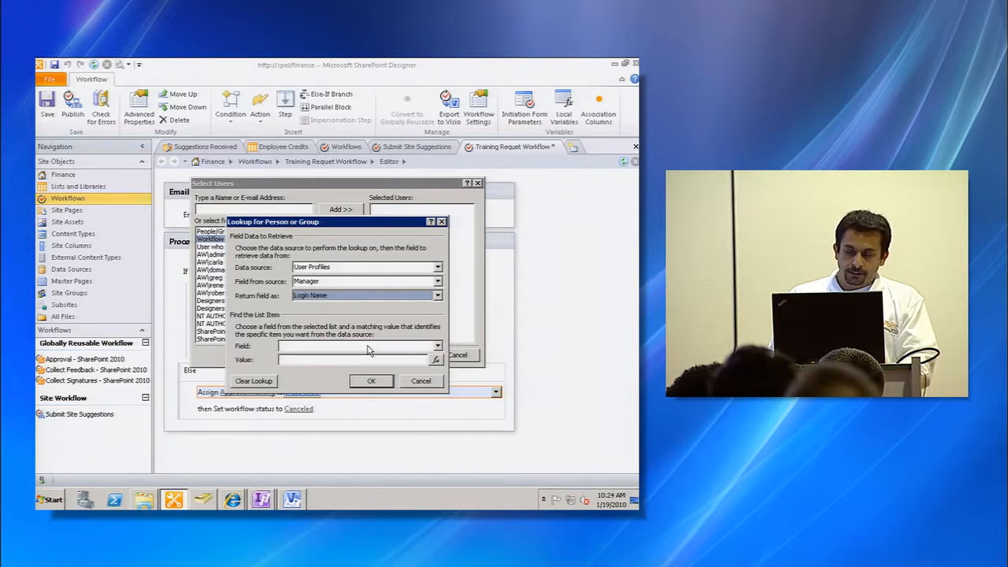
- Find the profile by matching Account Name to the Workflow Context Initiator returned as Login Name, and confirm the assignee lookup
{"action": "left_click", "coordinate": [369, 348]}
{"action": "left_click", "coordinate": [362, 356]}
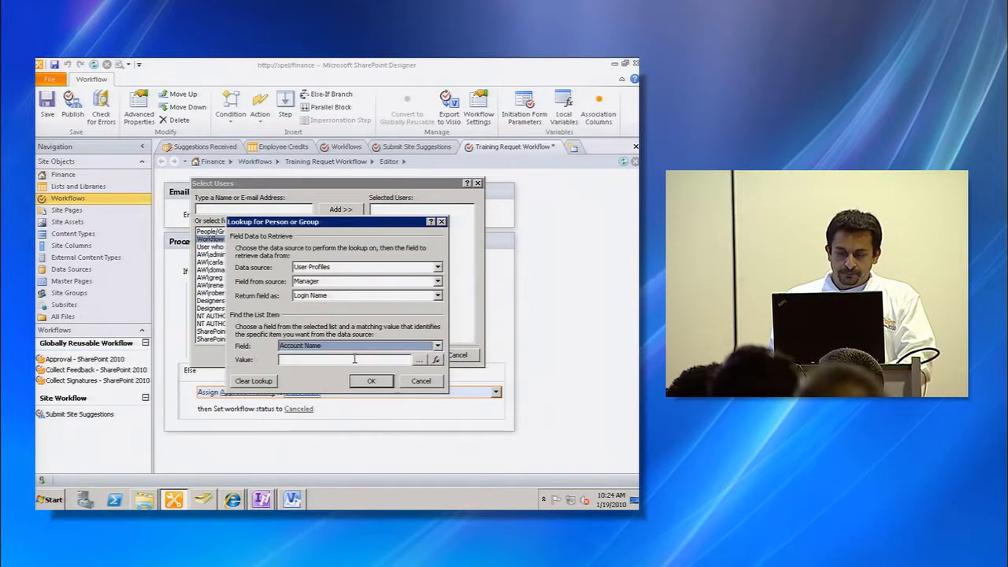
{"action": "left_click", "coordinate": [353, 359]}
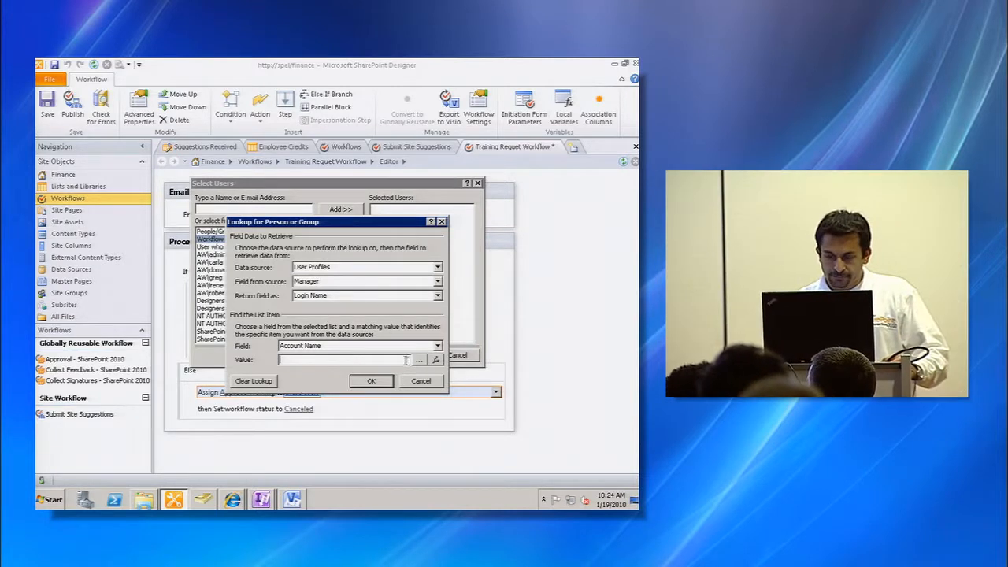
{"action": "left_click", "coordinate": [436, 360]}
{"action": "left_click", "coordinate": [438, 300]}
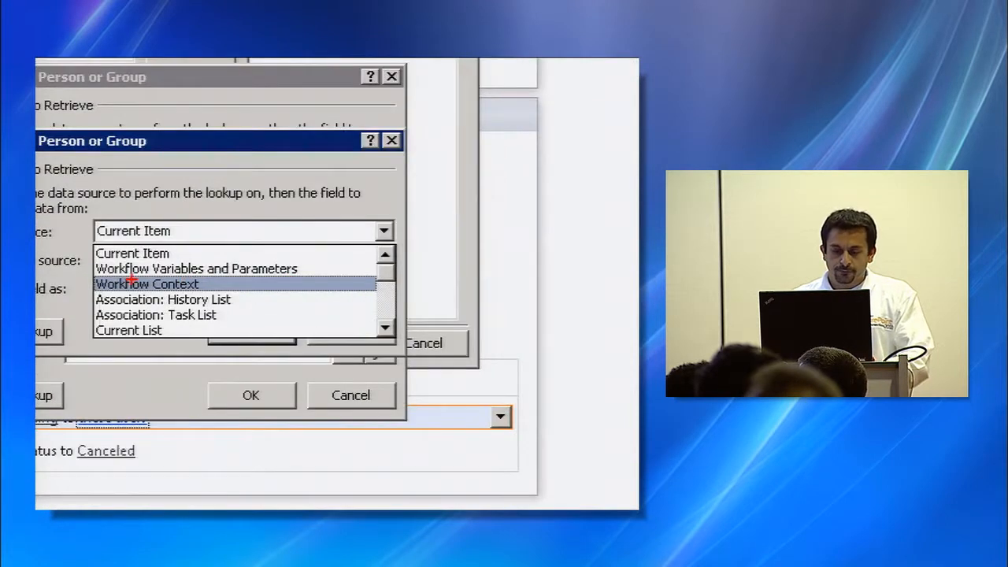
{"action": "left_click_drag", "start_coordinate": [91, 284], "coordinate": [39, 246]}
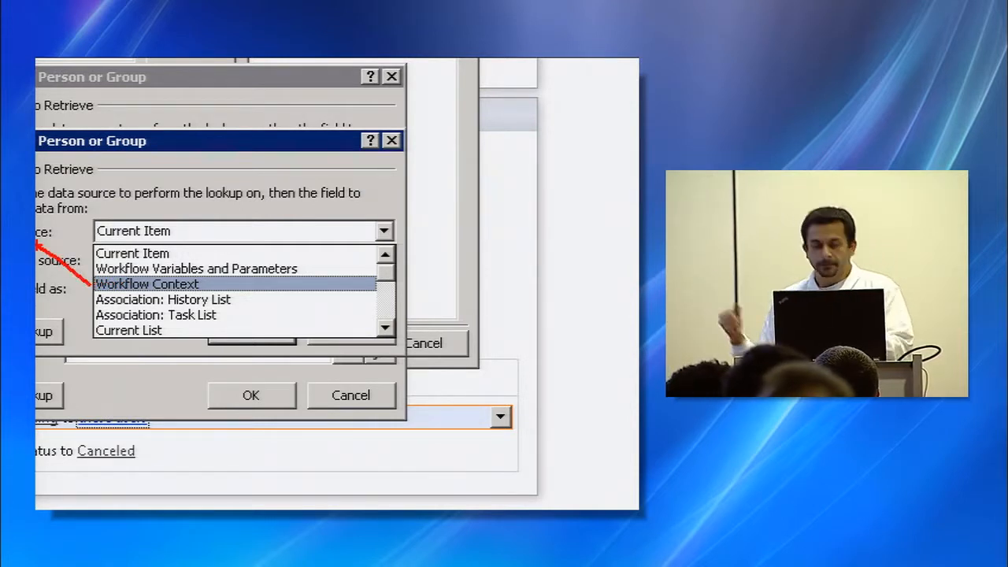
{"action": "key", "text": "Escape"}
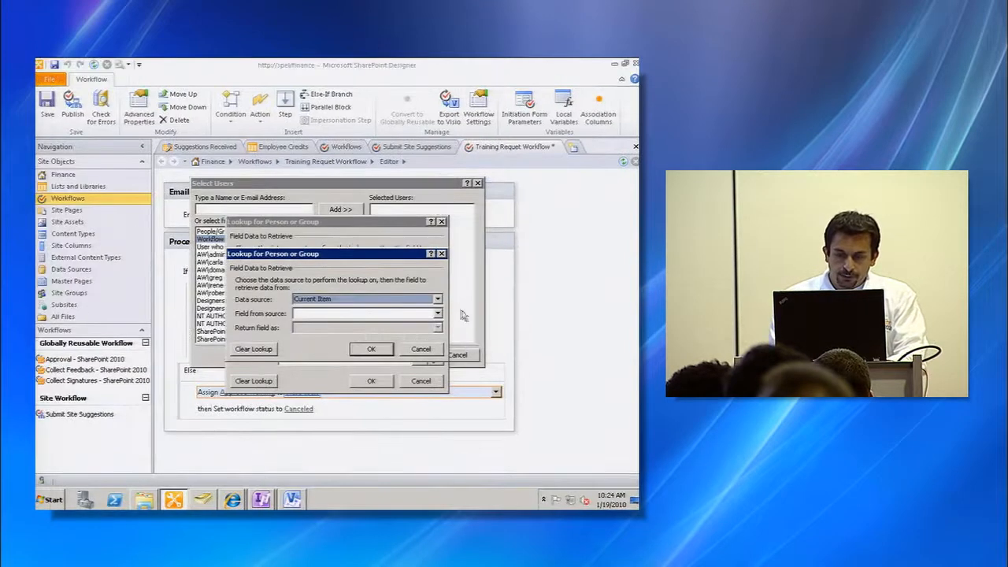
{"action": "left_click", "coordinate": [426, 312]}
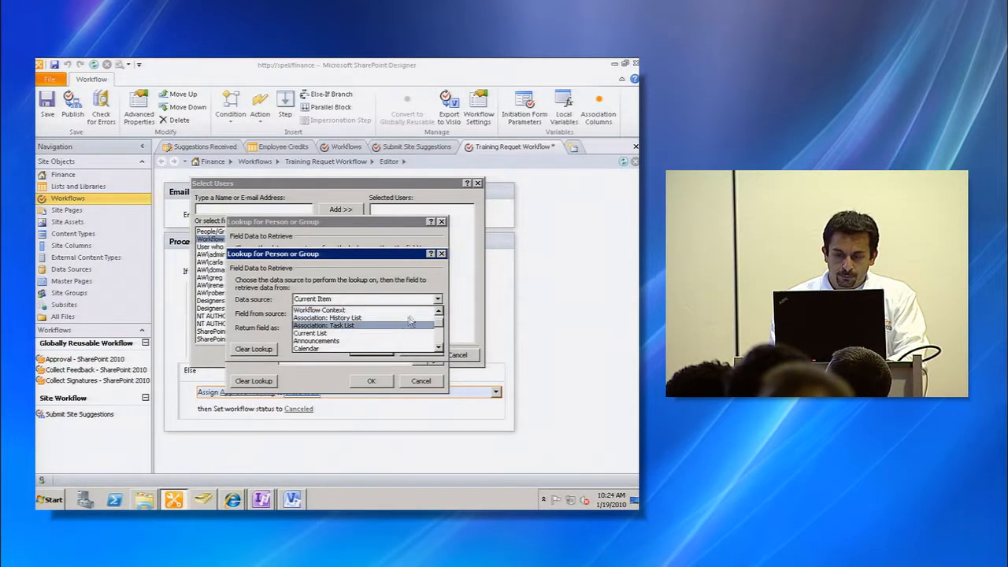
{"action": "left_click", "coordinate": [397, 311]}
{"action": "left_click", "coordinate": [437, 314]}
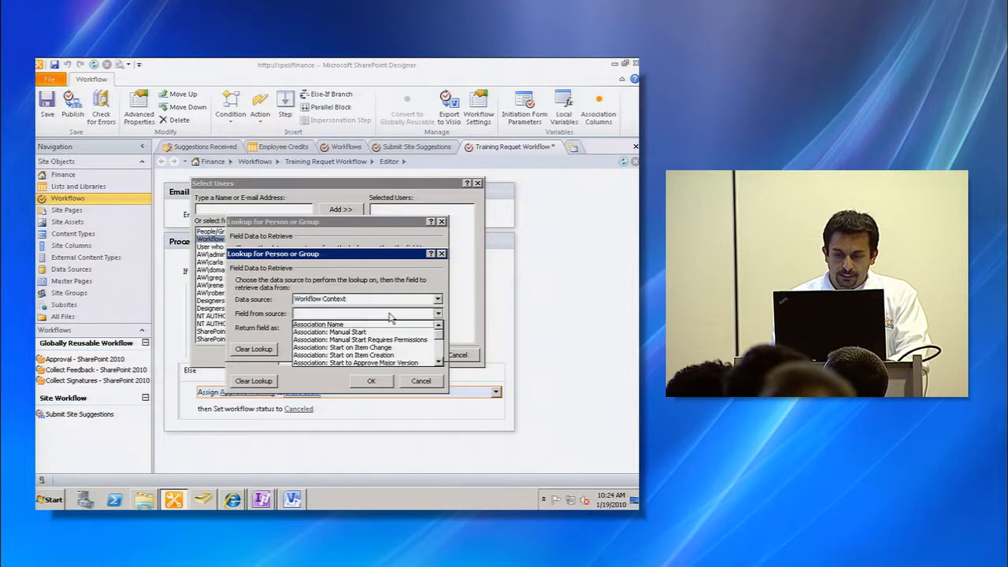
{"action": "left_click", "coordinate": [440, 352]}
{"action": "left_click", "coordinate": [440, 340]}
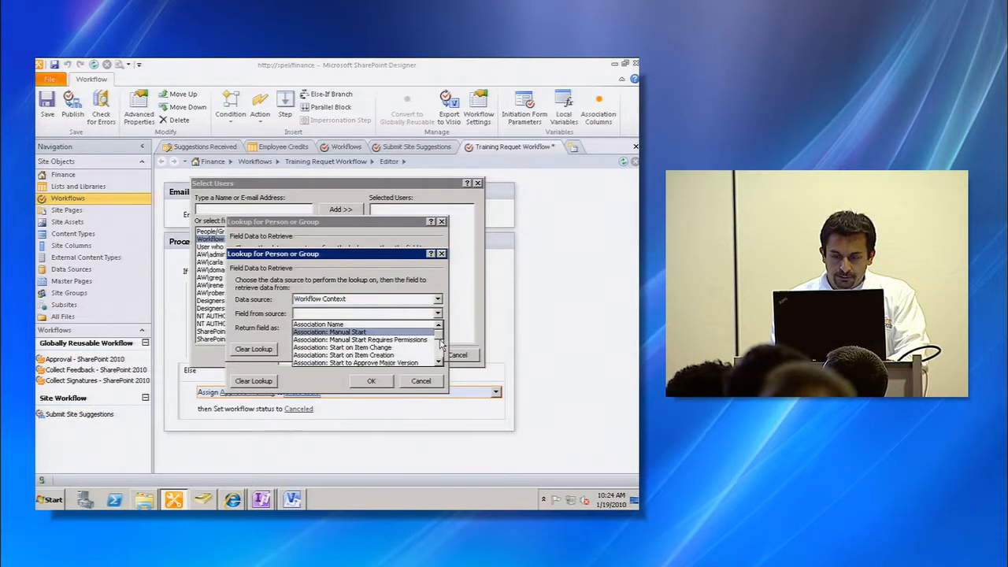
{"action": "scroll", "coordinate": [440, 358], "scroll_direction": "down", "scroll_amount": 6}
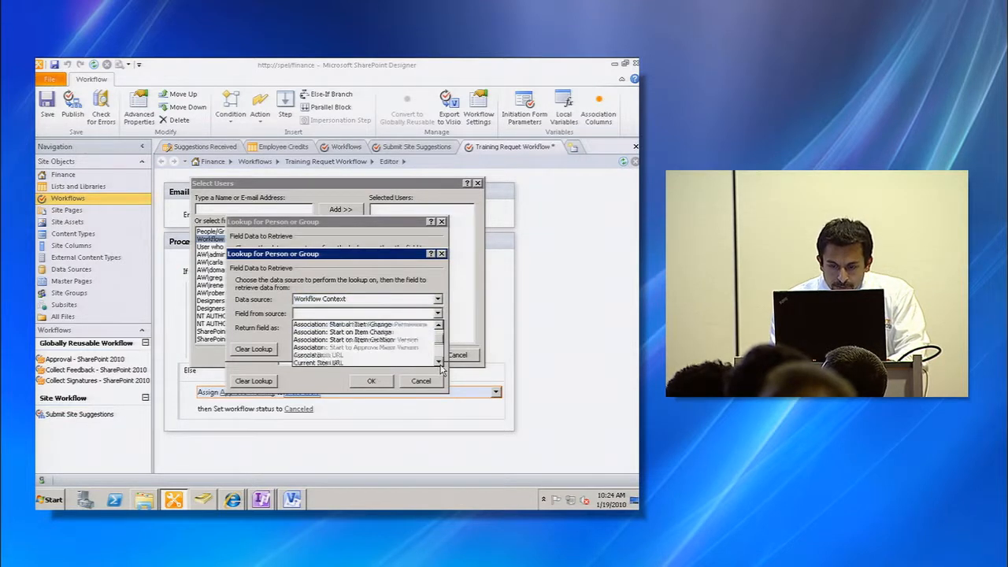
{"action": "left_click", "coordinate": [378, 340]}
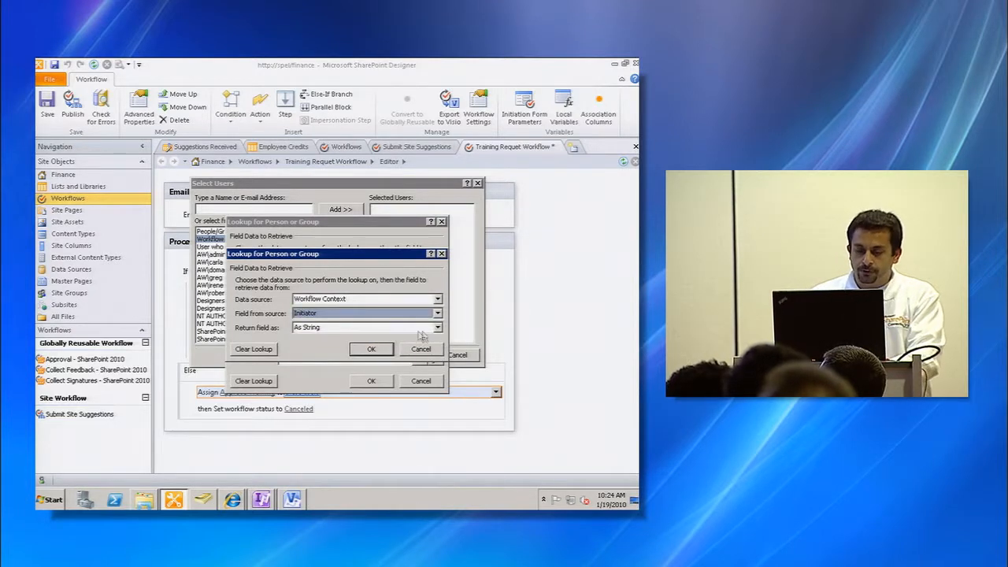
{"action": "left_click", "coordinate": [436, 327]}
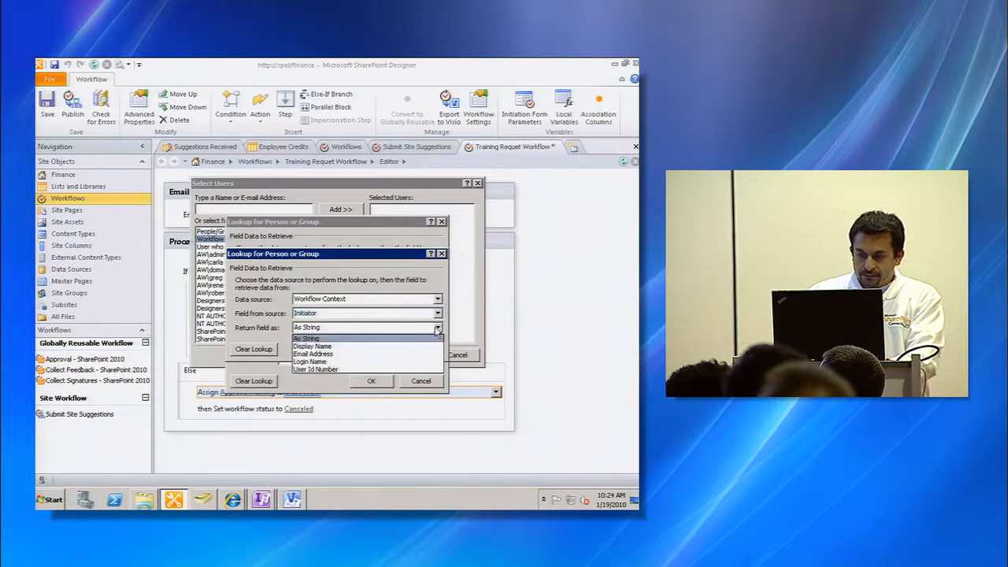
{"action": "left_click", "coordinate": [396, 363]}
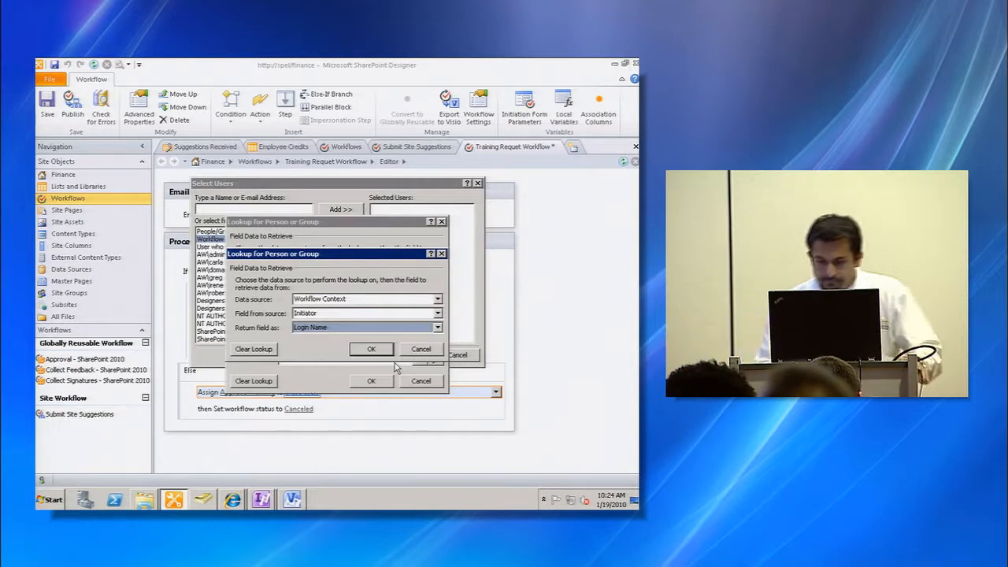
{"action": "left_click", "coordinate": [381, 352]}
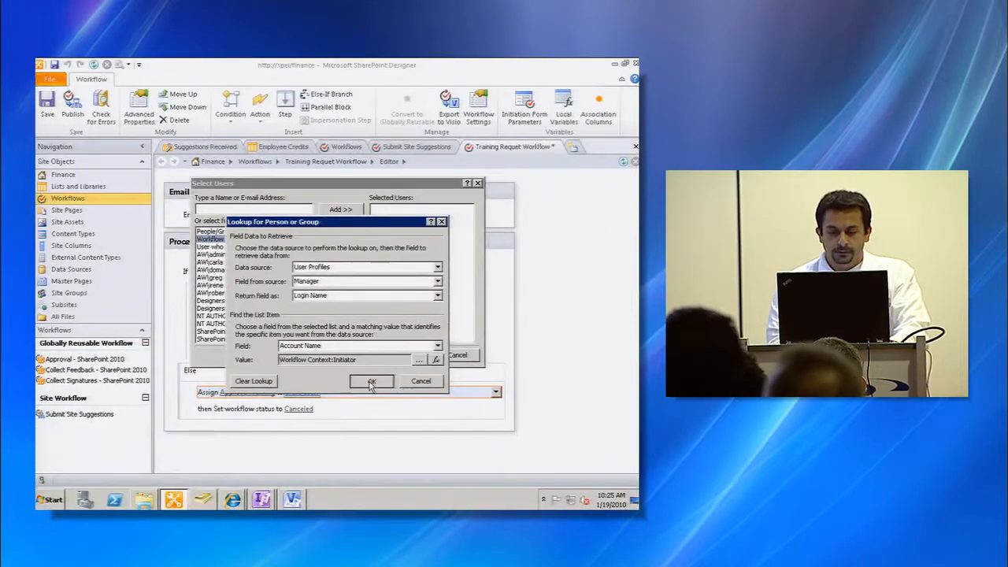
{"action": "left_click", "coordinate": [365, 364]}
{"action": "left_click", "coordinate": [407, 354]}
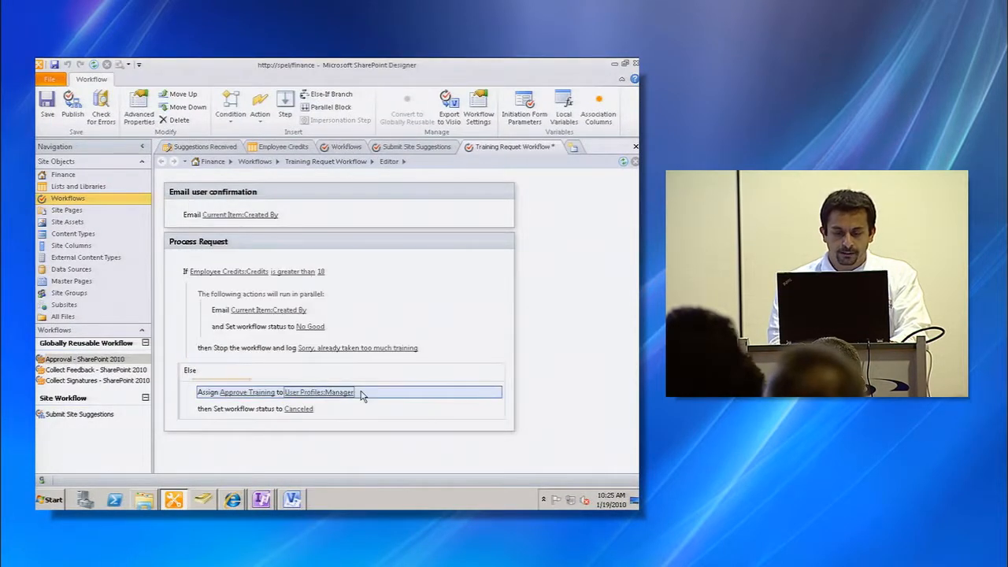
- Set the Else branch's workflow status to All Good
{"action": "left_click", "coordinate": [299, 411]}
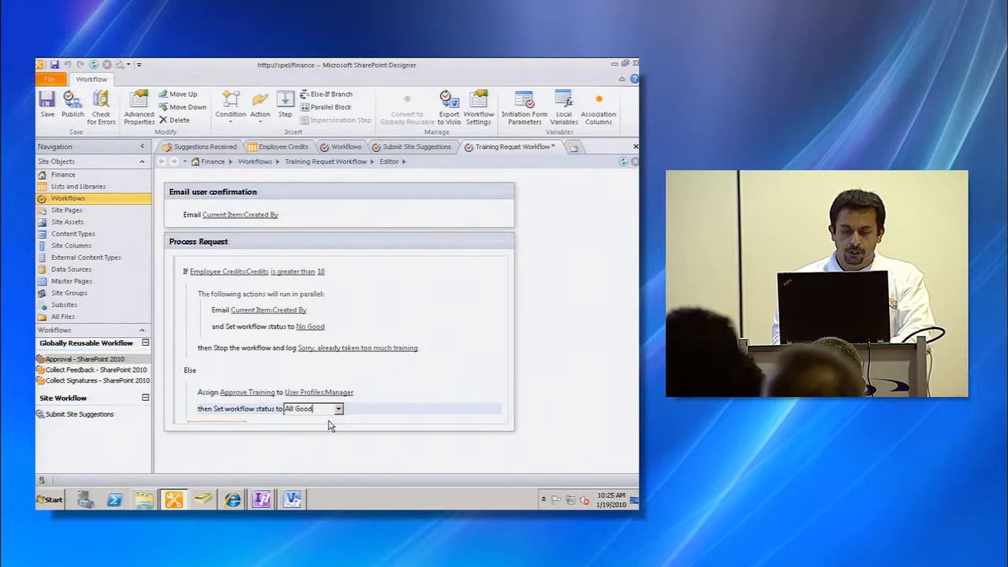
{"action": "key", "text": "Return"}
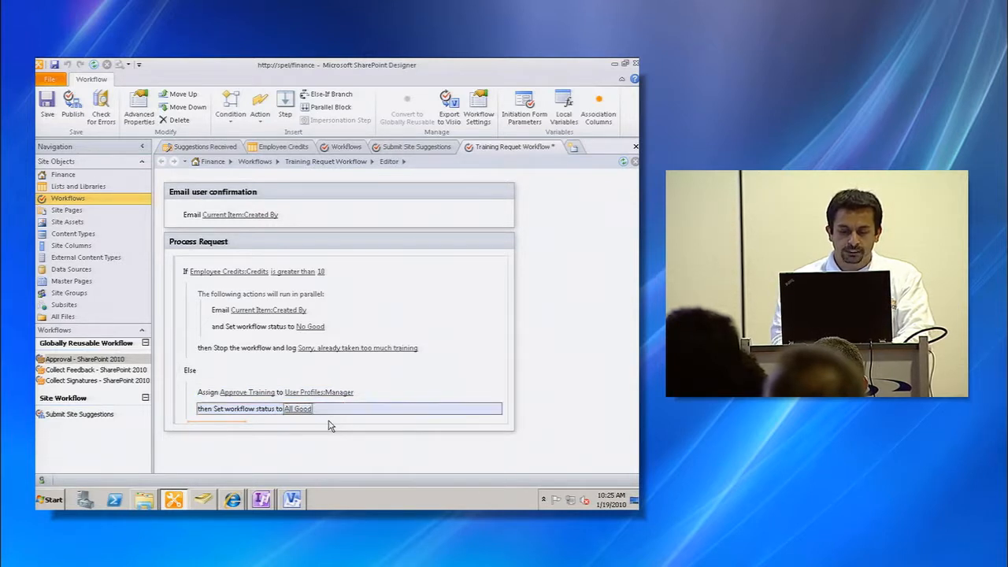
{"action": "left_click", "coordinate": [270, 410]}
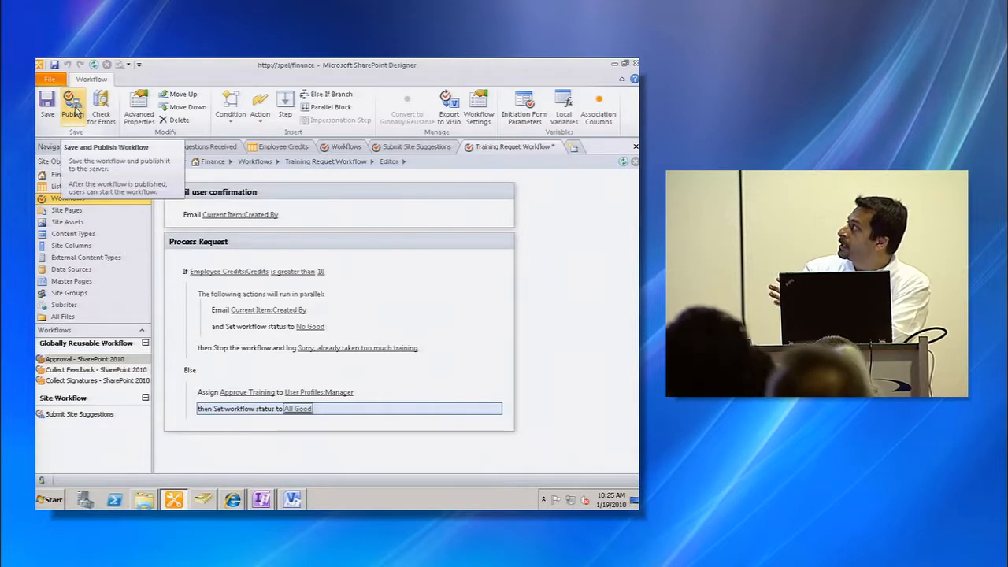
- Publish the workflow and switch to Internet Explorer
{"action": "left_click", "coordinate": [74, 110]}
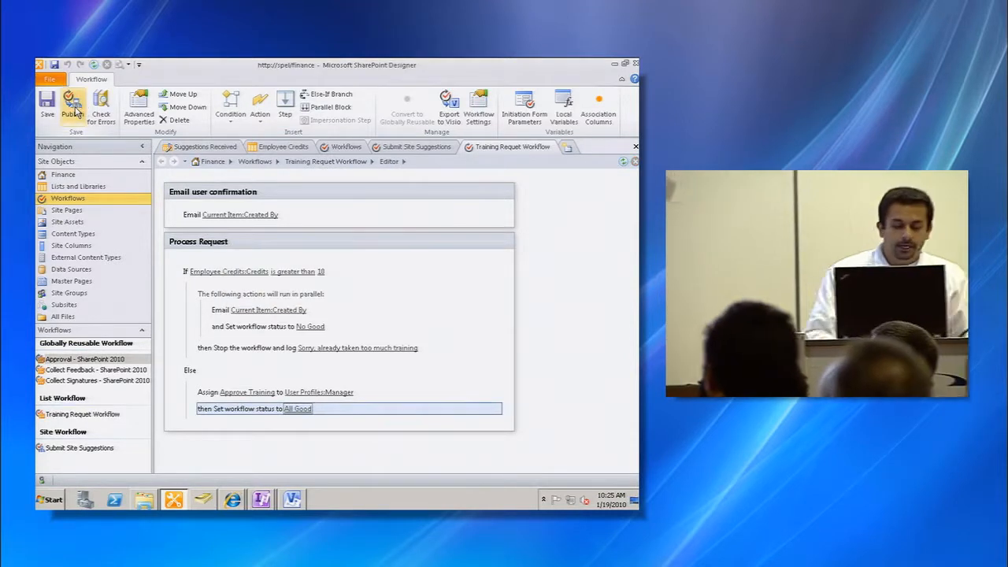
{"action": "key", "text": "alt+Tab"}
{"action": "key", "text": "alt+Tab"}
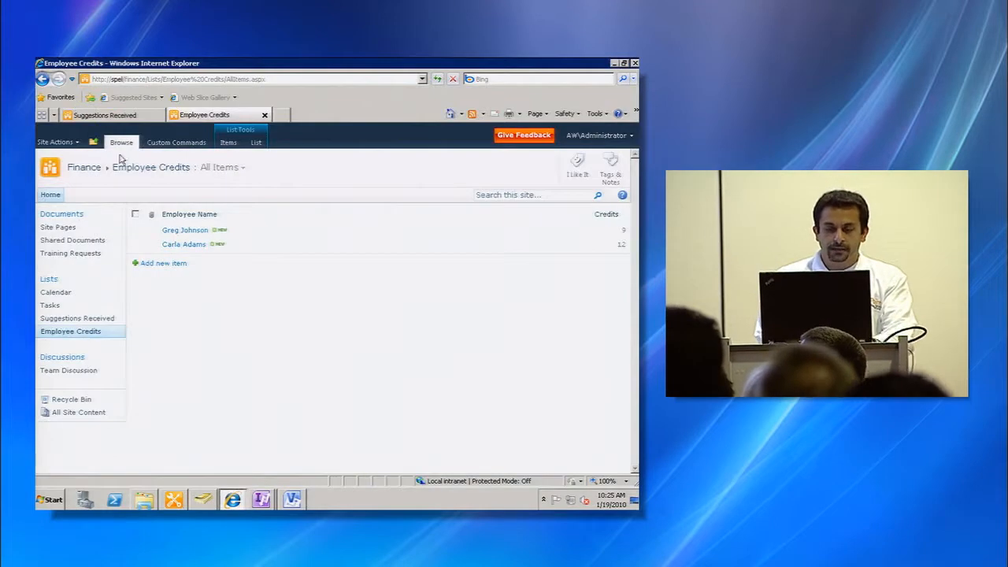
- Open the Training Requests library and sign in as a different user, entering that account's password
{"action": "left_click", "coordinate": [81, 254]}
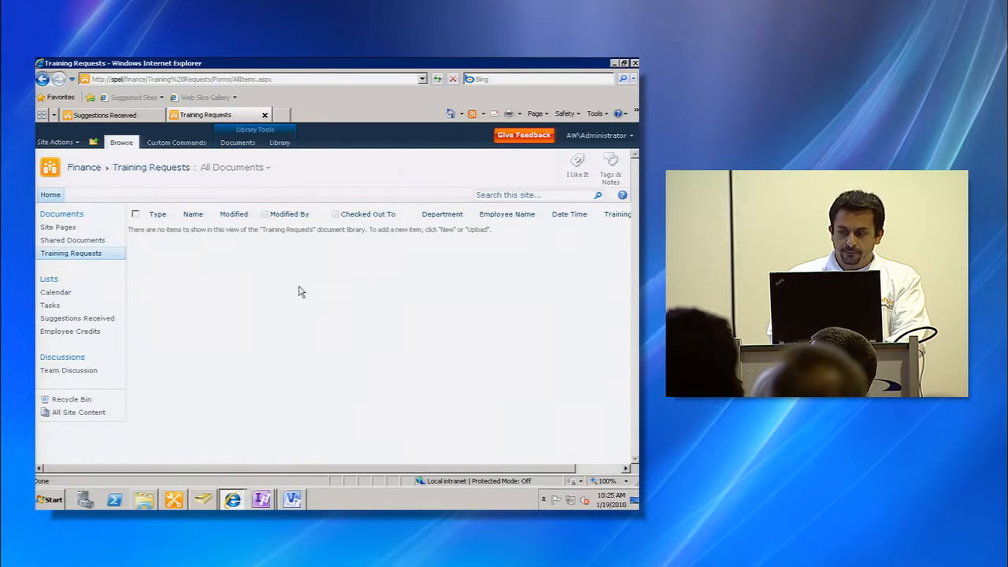
{"action": "left_click", "coordinate": [611, 142]}
{"action": "left_click", "coordinate": [555, 210]}
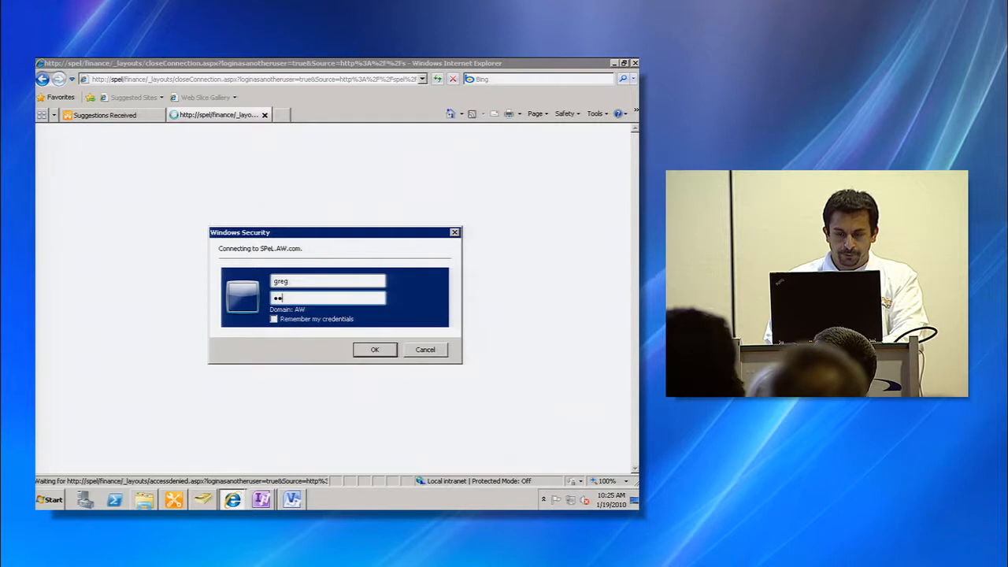
{"action": "type", "text": "rd1"}
{"action": "key", "text": "Return"}
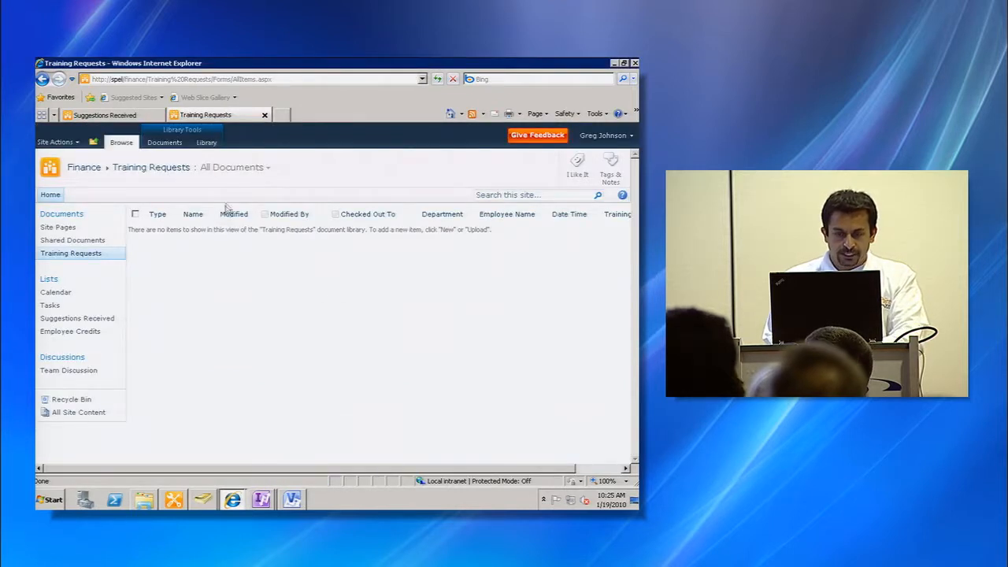
- Create a new document in the library and enter the employee's full name on the Training Request Form
{"action": "left_click", "coordinate": [164, 143]}
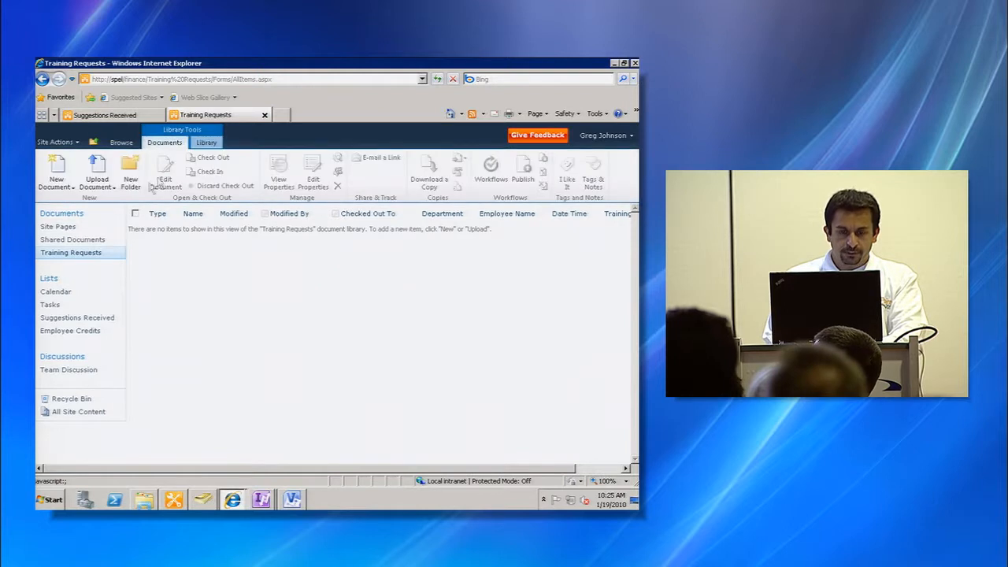
{"action": "left_click", "coordinate": [57, 180]}
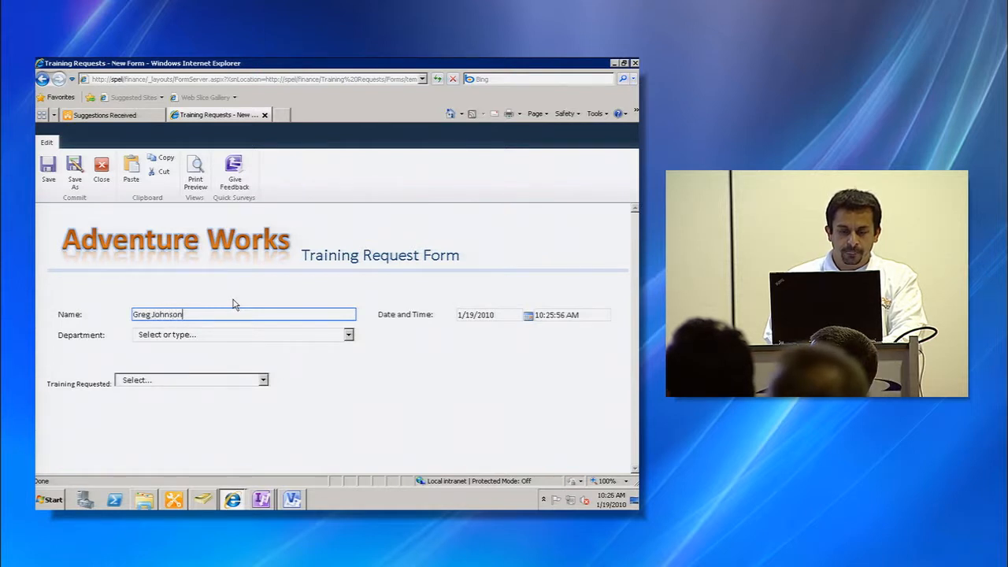
- Set the department to Marketing and the training requested to Coldfusion, then save and close the form
{"action": "left_click", "coordinate": [349, 335]}
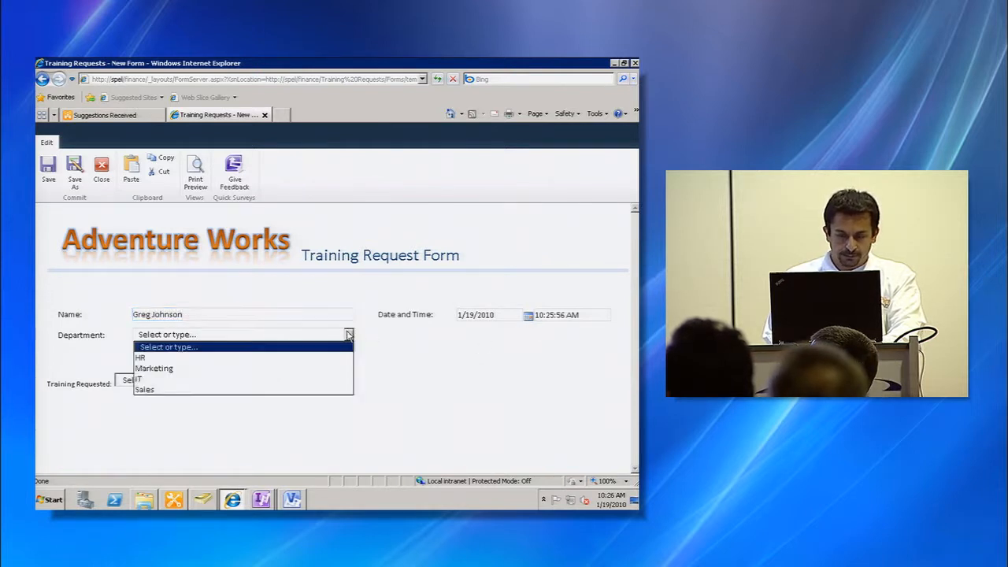
{"action": "left_click", "coordinate": [309, 369]}
{"action": "left_click", "coordinate": [218, 380]}
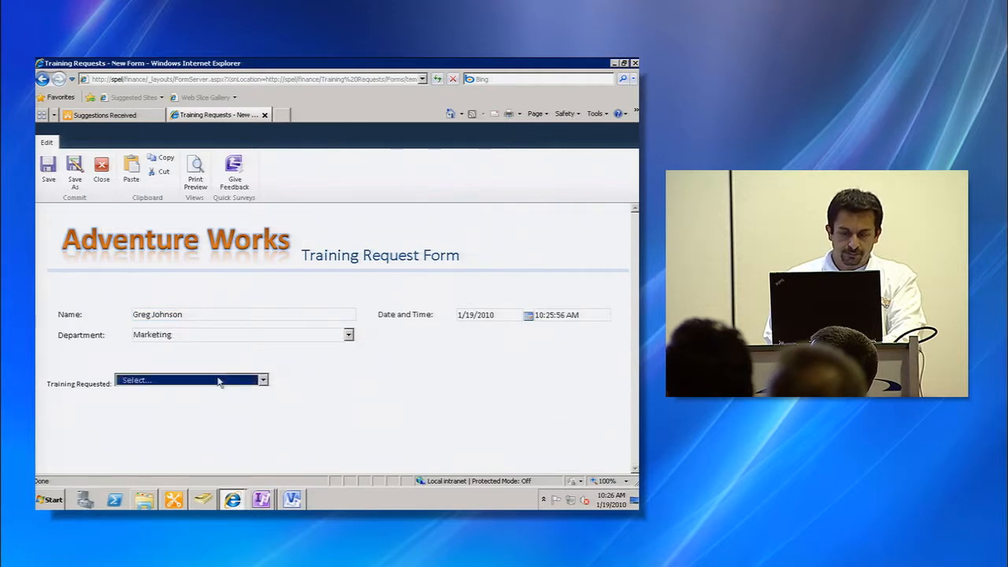
{"action": "left_click", "coordinate": [257, 384]}
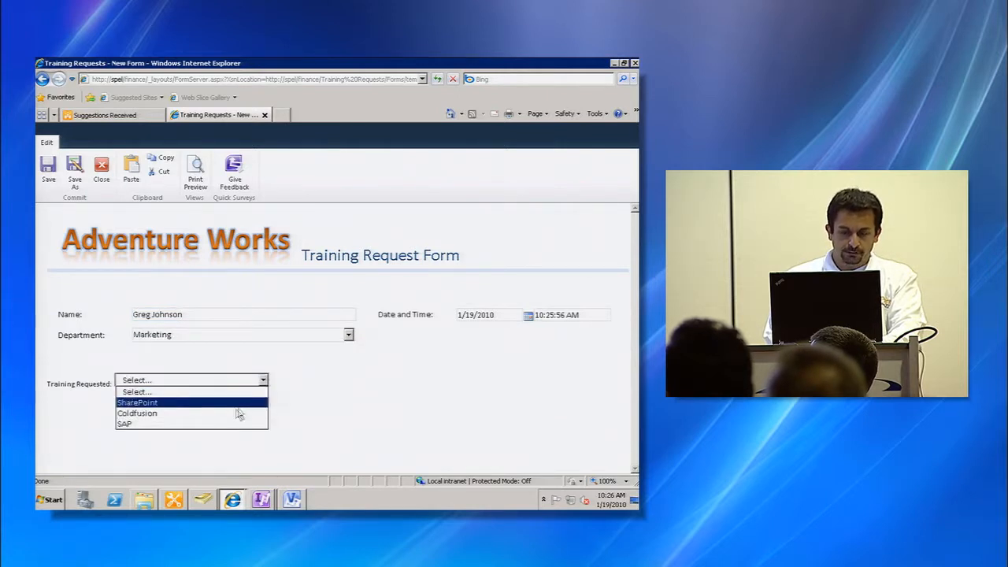
{"action": "left_click", "coordinate": [235, 414]}
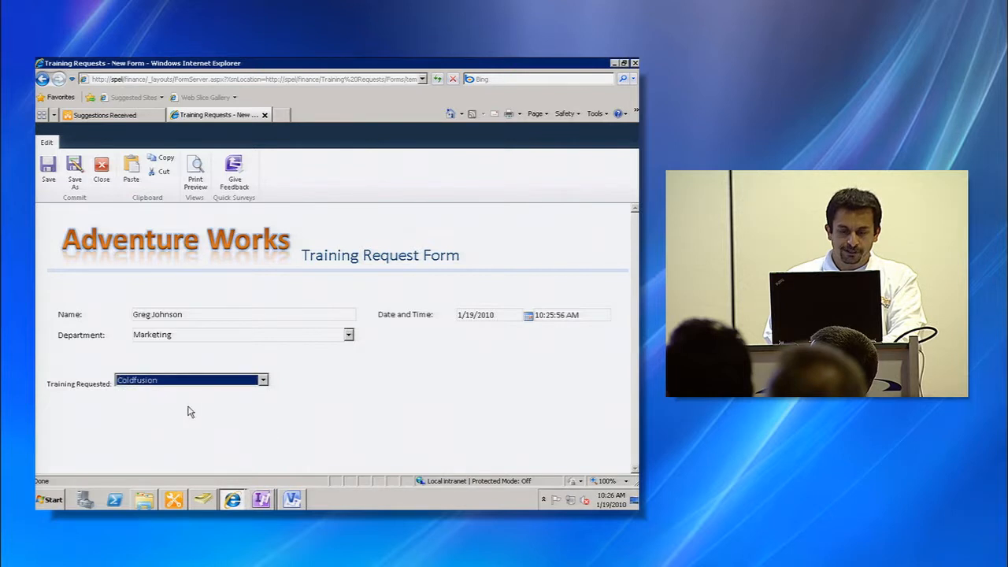
{"action": "left_click", "coordinate": [48, 169]}
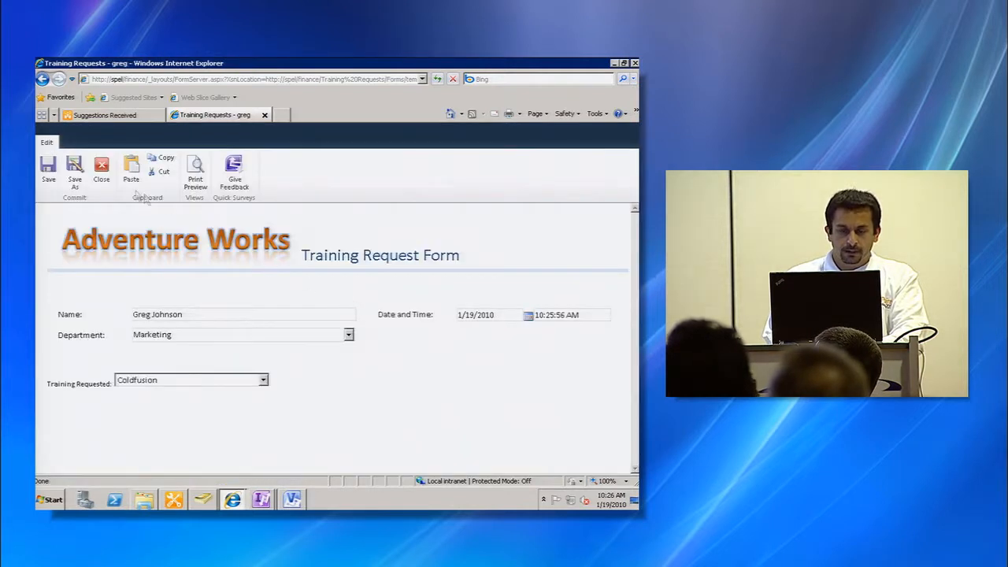
{"action": "left_click", "coordinate": [102, 168]}
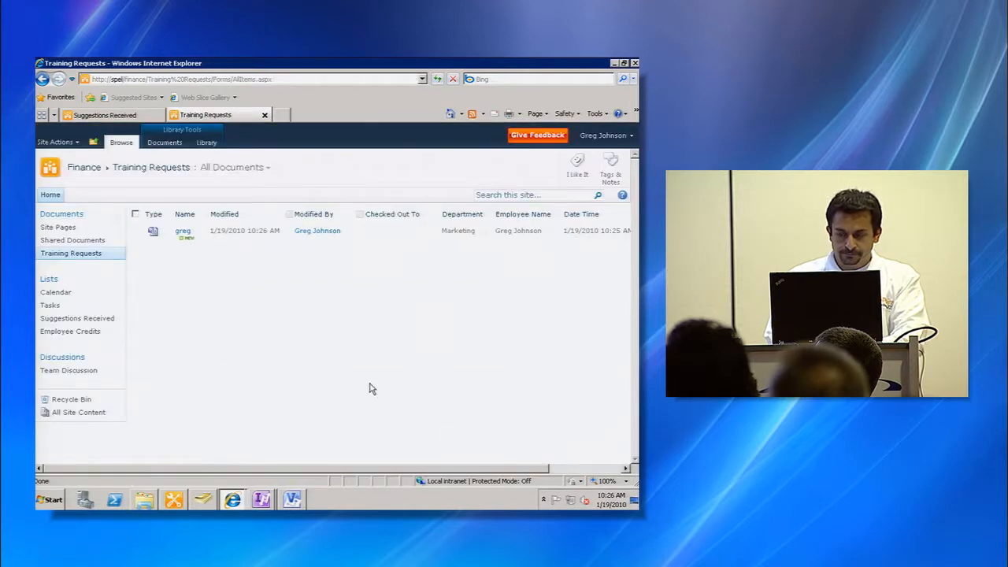
- Scroll across the Training Requests library to examine the new document's columns
{"action": "left_click", "coordinate": [570, 470]}
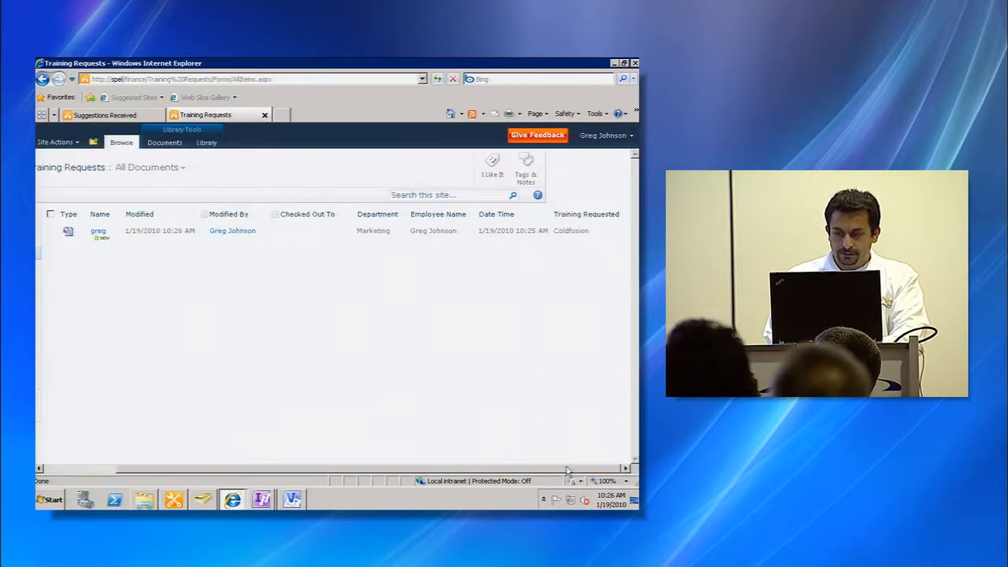
{"action": "left_click_drag", "start_coordinate": [567, 470], "coordinate": [482, 470]}
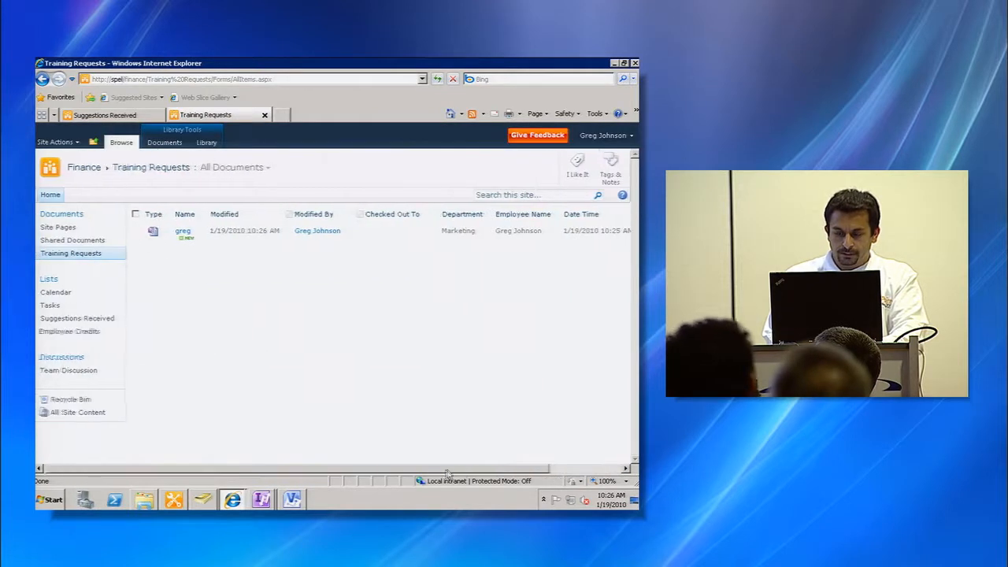
{"action": "left_click", "coordinate": [556, 471]}
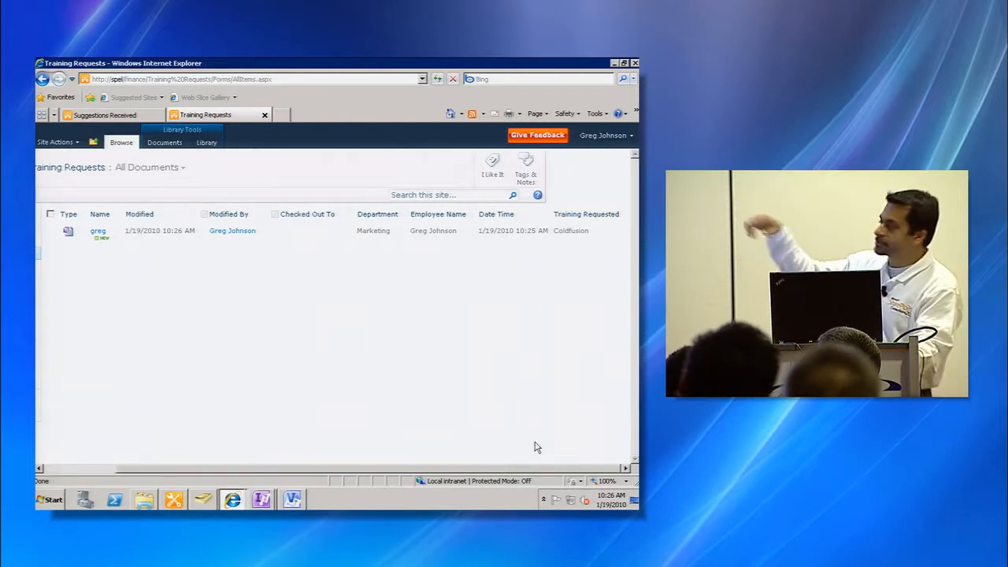
- Open the workflow settings in SharePoint Designer and enable starting the workflow automatically when an item is created
{"action": "key", "text": "alt+Tab"}
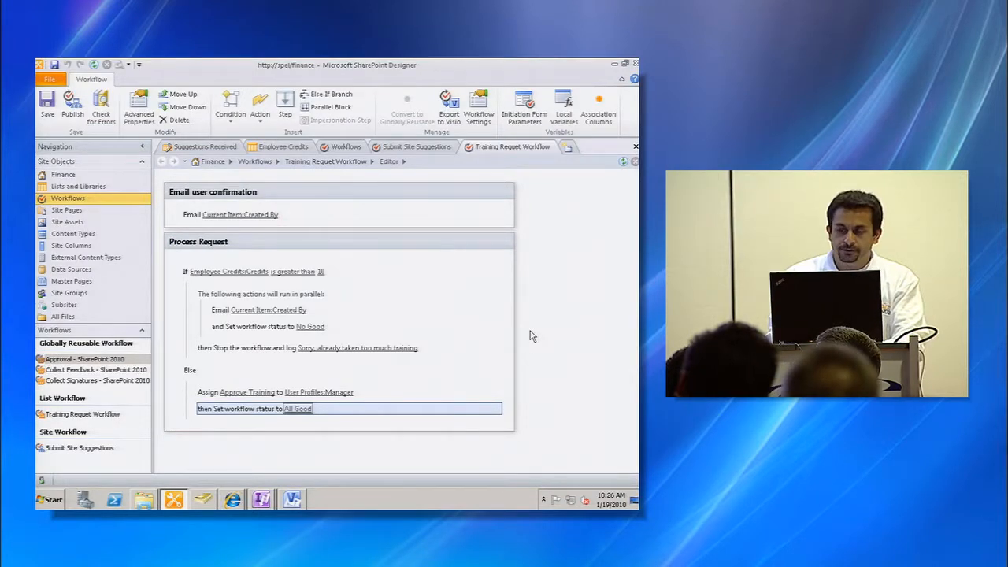
{"action": "left_click", "coordinate": [480, 111]}
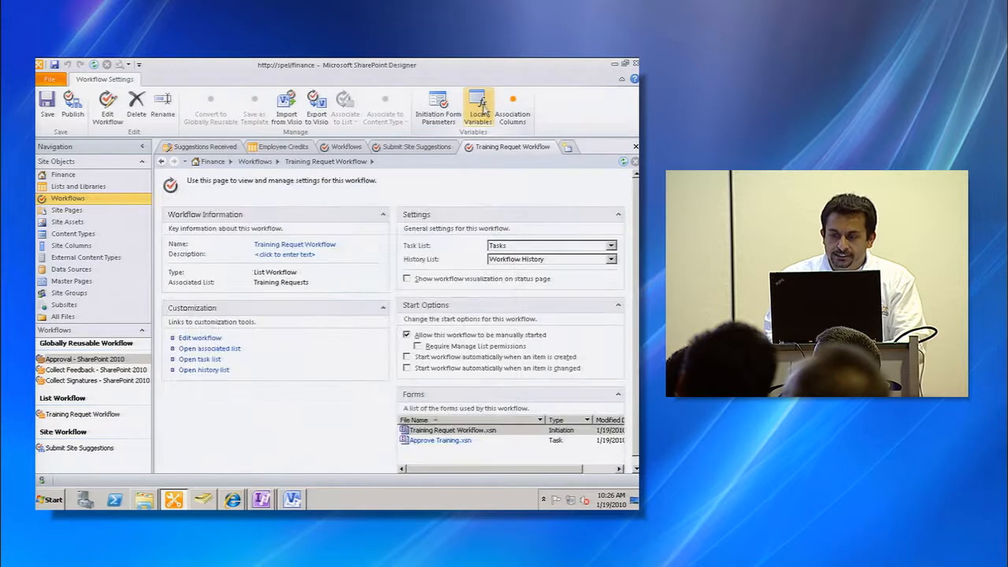
{"action": "left_click", "coordinate": [408, 358]}
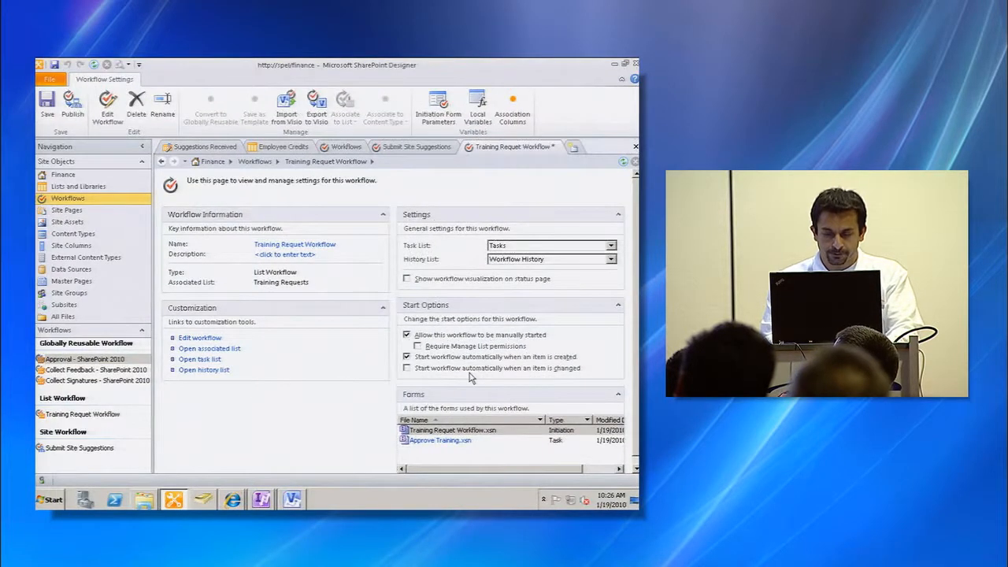
{"action": "key", "text": "alt+Tab"}
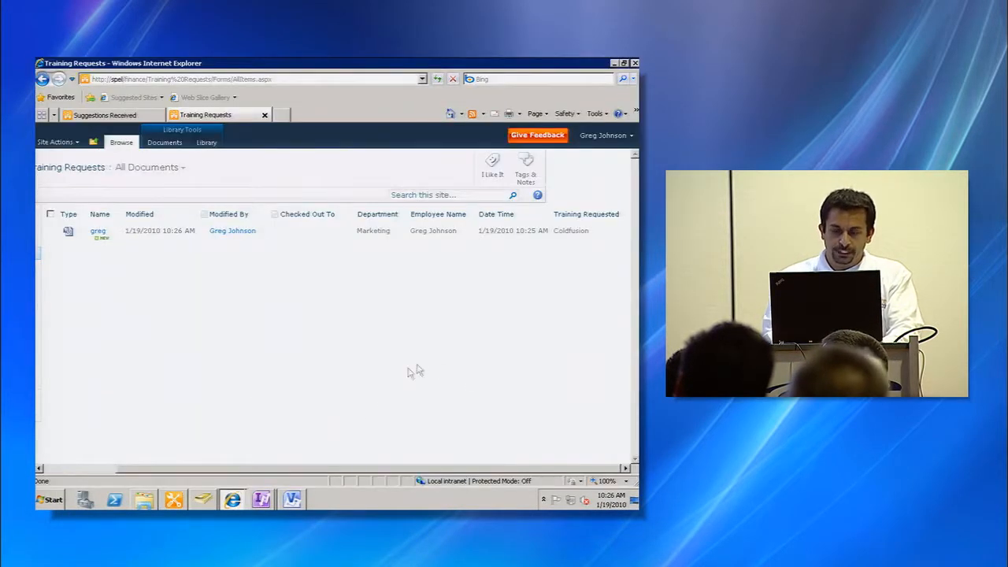
- Manually start the Training Requet Workflow on the greg document
{"action": "left_click", "coordinate": [104, 470]}
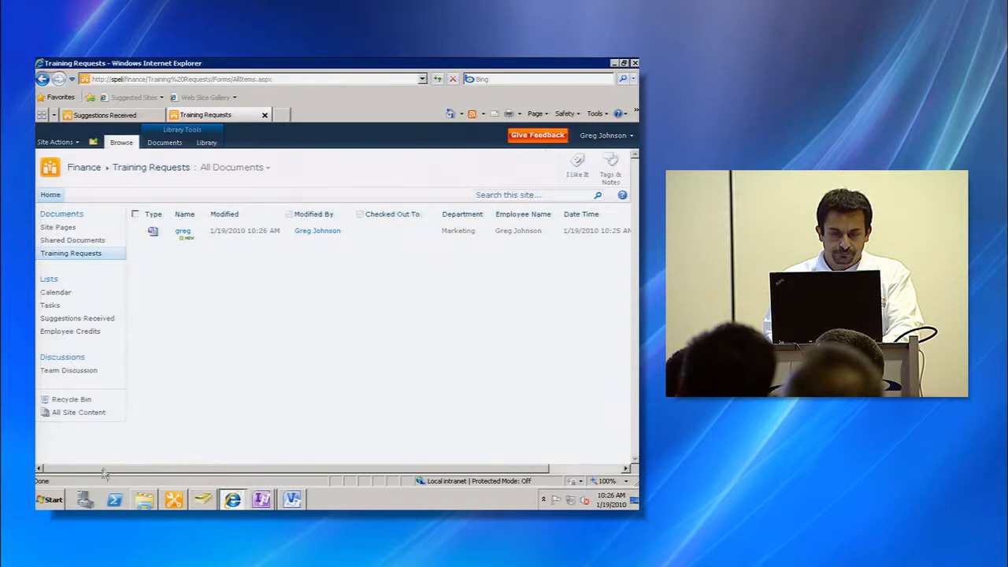
{"action": "left_click", "coordinate": [204, 234]}
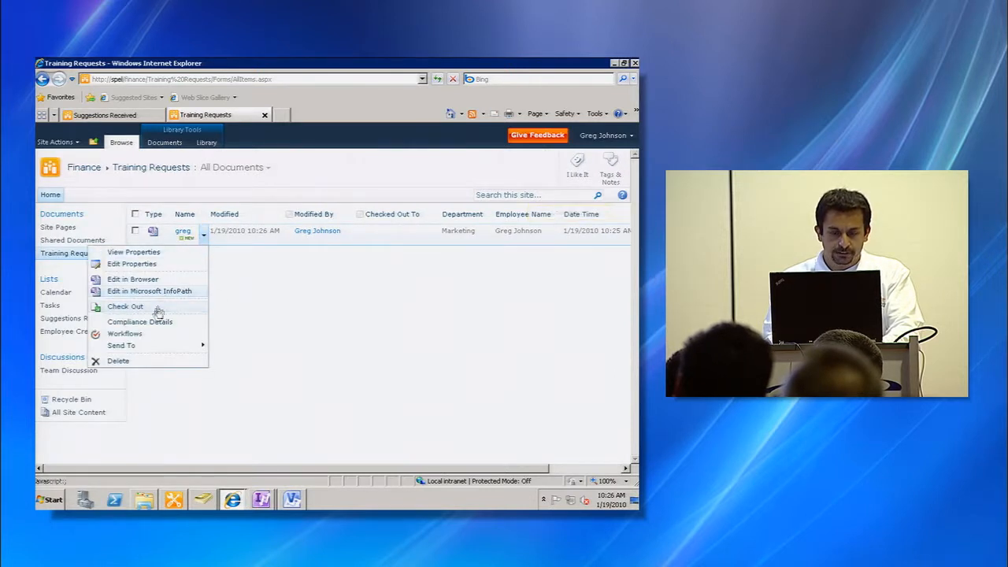
{"action": "left_click", "coordinate": [142, 337]}
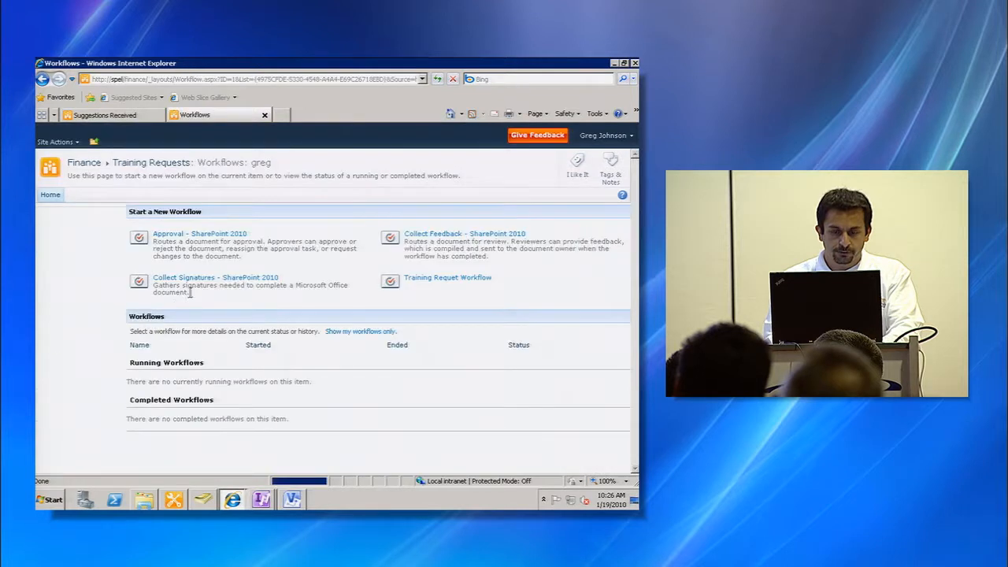
{"action": "left_click", "coordinate": [446, 279]}
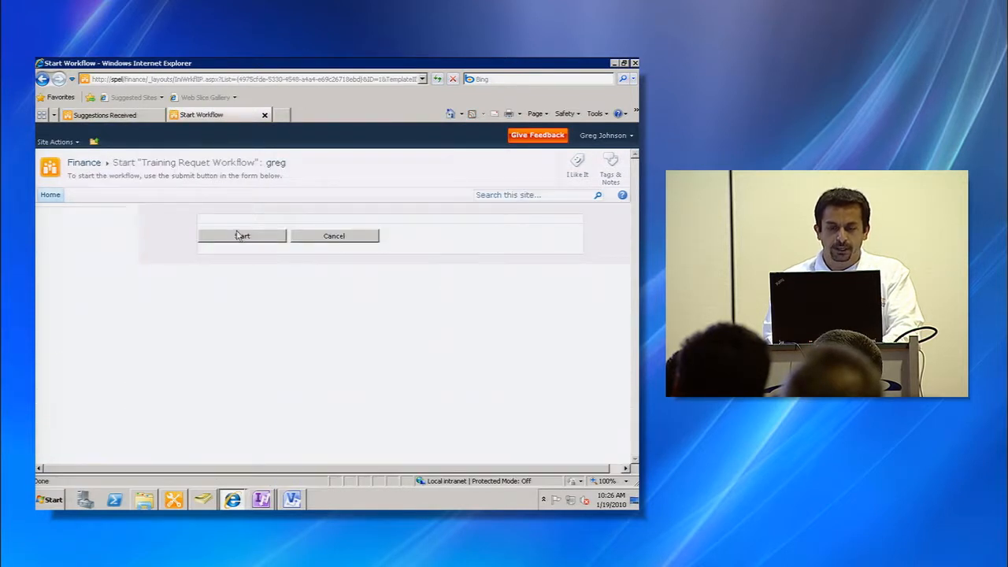
{"action": "left_click", "coordinate": [241, 236]}
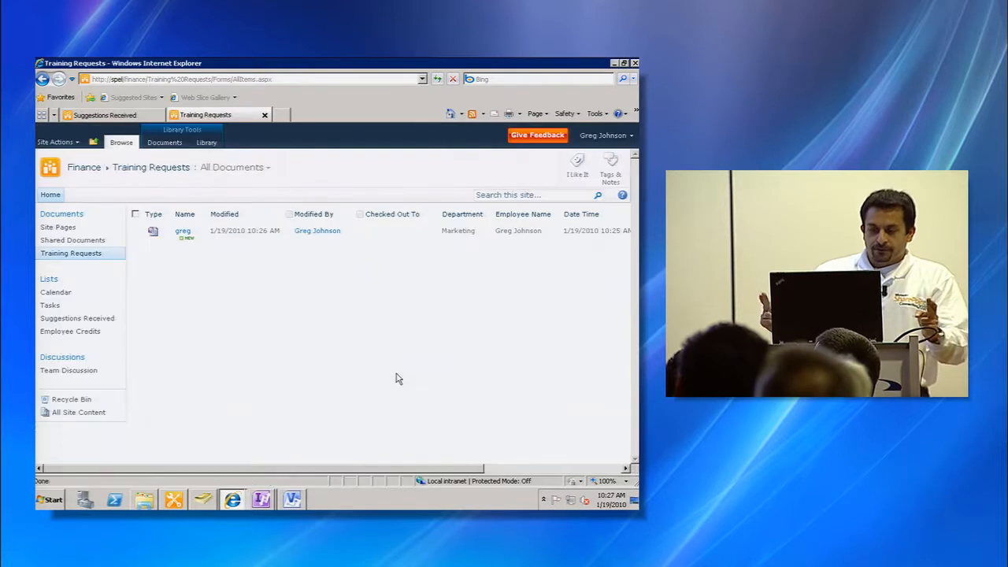
- Open the request's workflow status page to examine its tasks and history
{"action": "left_click", "coordinate": [507, 467]}
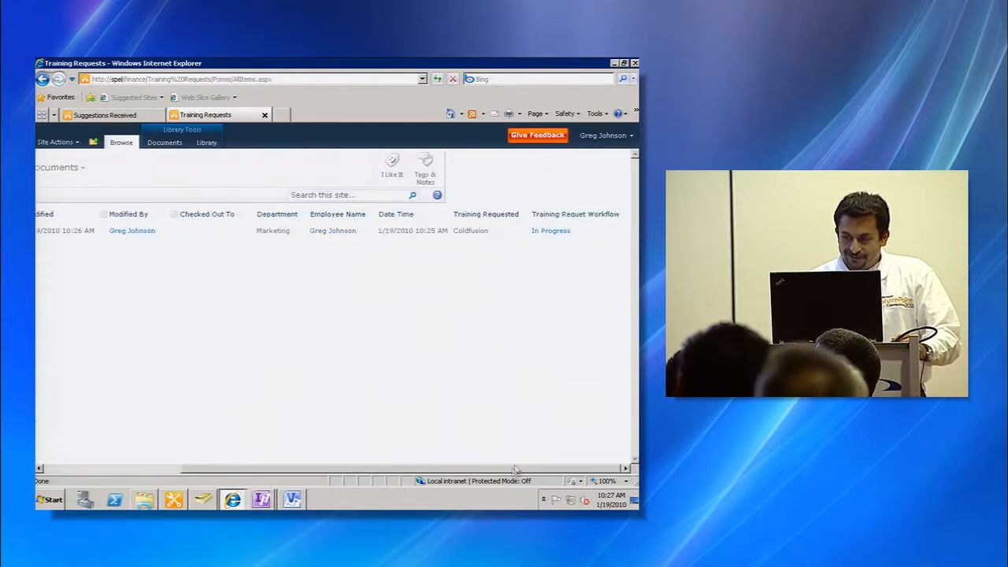
{"action": "left_click", "coordinate": [551, 232]}
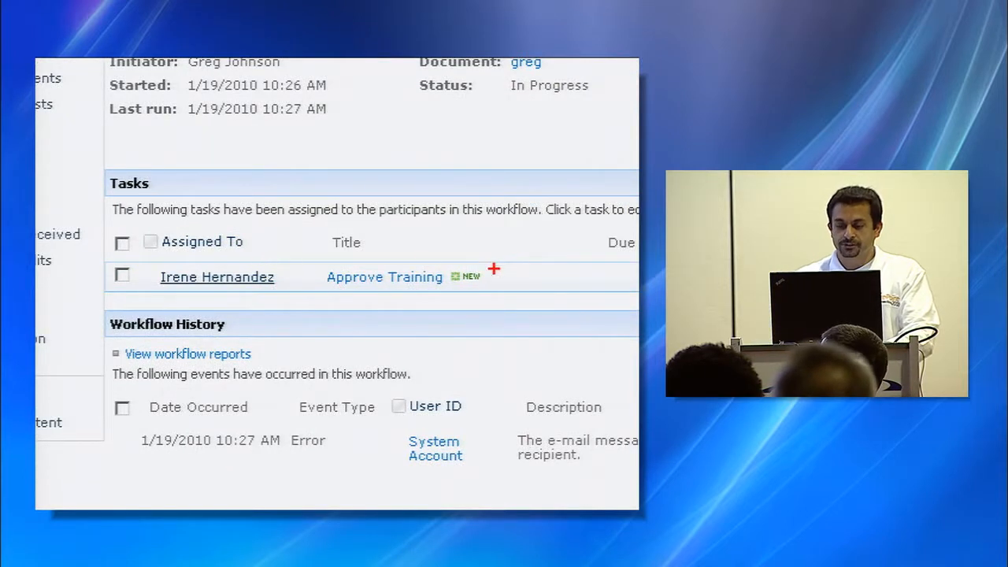
{"action": "left_click_drag", "start_coordinate": [447, 256], "coordinate": [508, 222]}
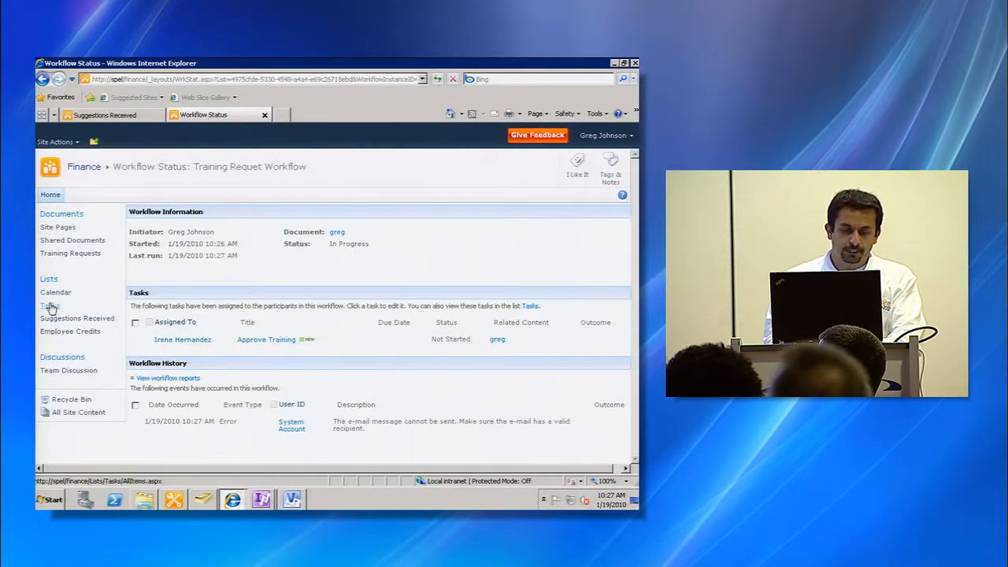
- Open the Tasks list and sign in as the approver's account, entering its user name and password
{"action": "left_click", "coordinate": [49, 306]}
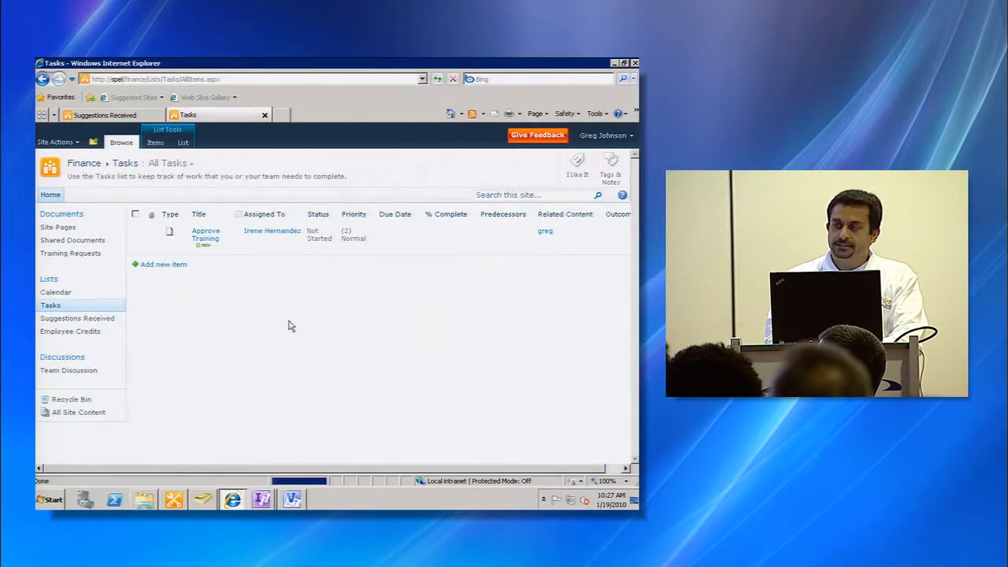
{"action": "left_click", "coordinate": [604, 135]}
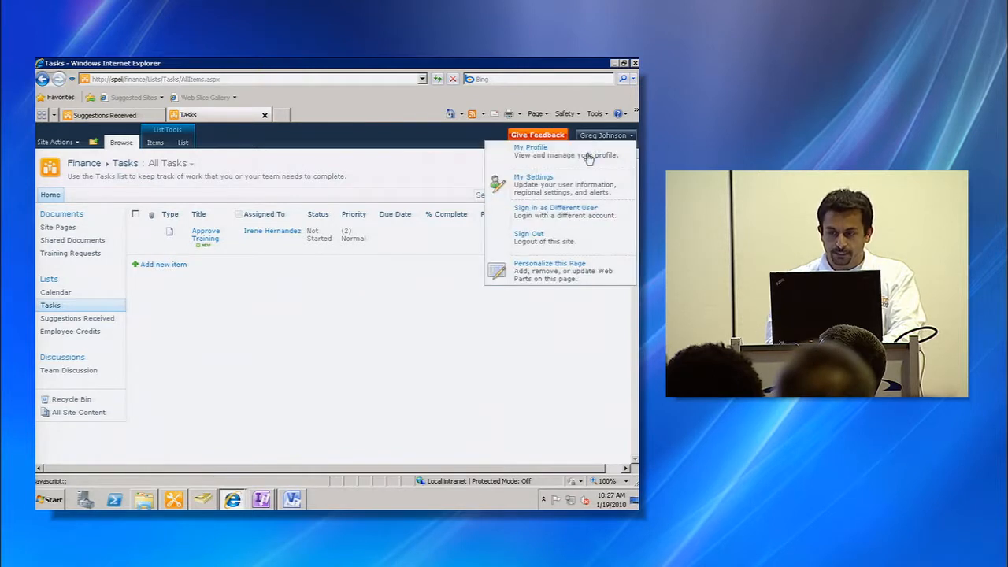
{"action": "left_click", "coordinate": [564, 224]}
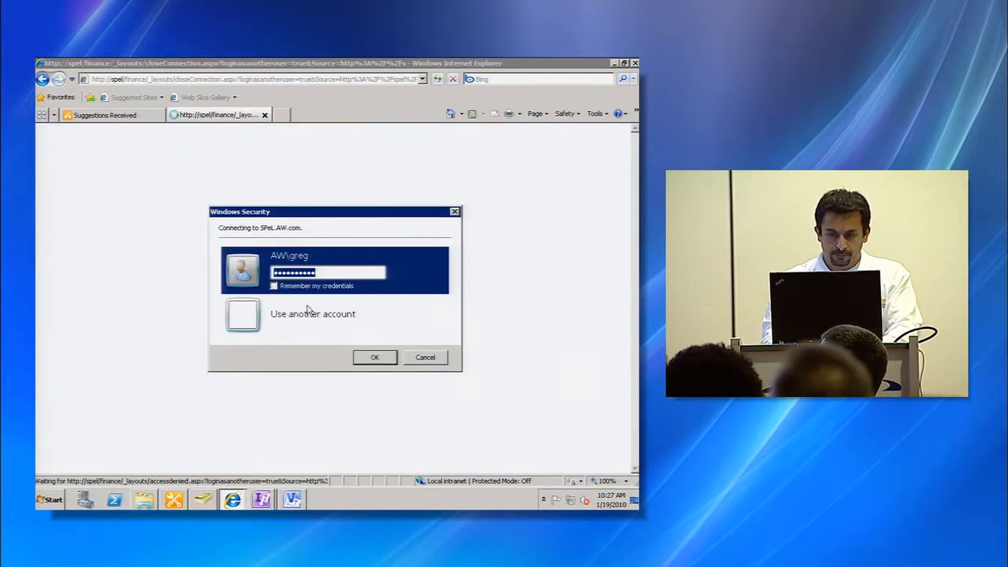
{"action": "left_click", "coordinate": [307, 311]}
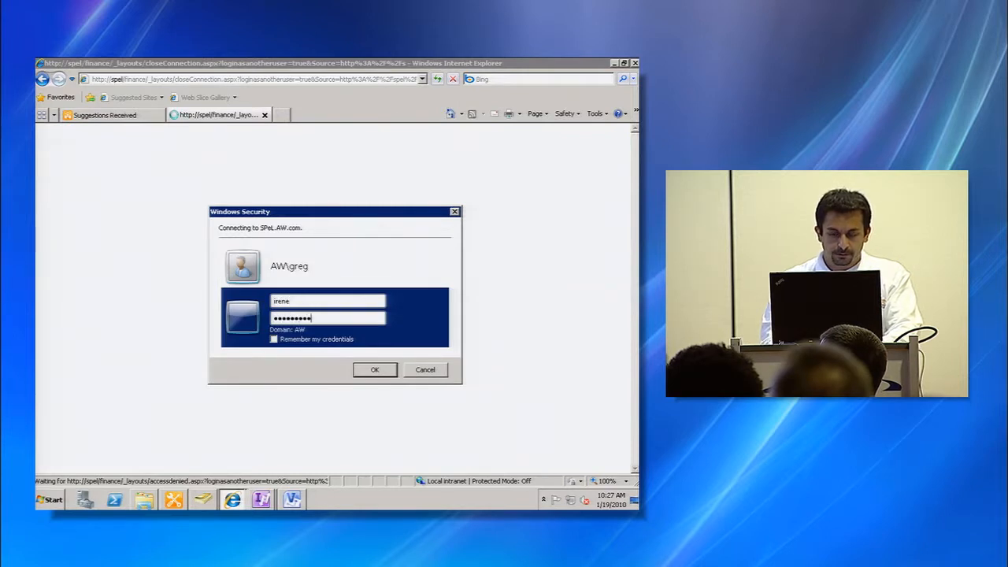
{"action": "key", "text": "Return"}
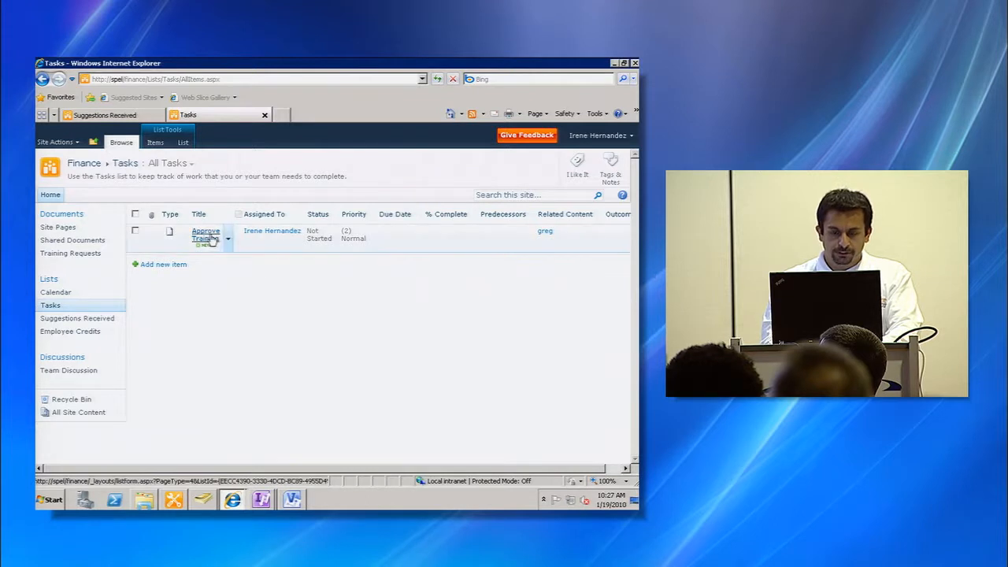
- Complete the Approve Training task, then return to Training Requests to check the workflow status
{"action": "left_click", "coordinate": [211, 239]}
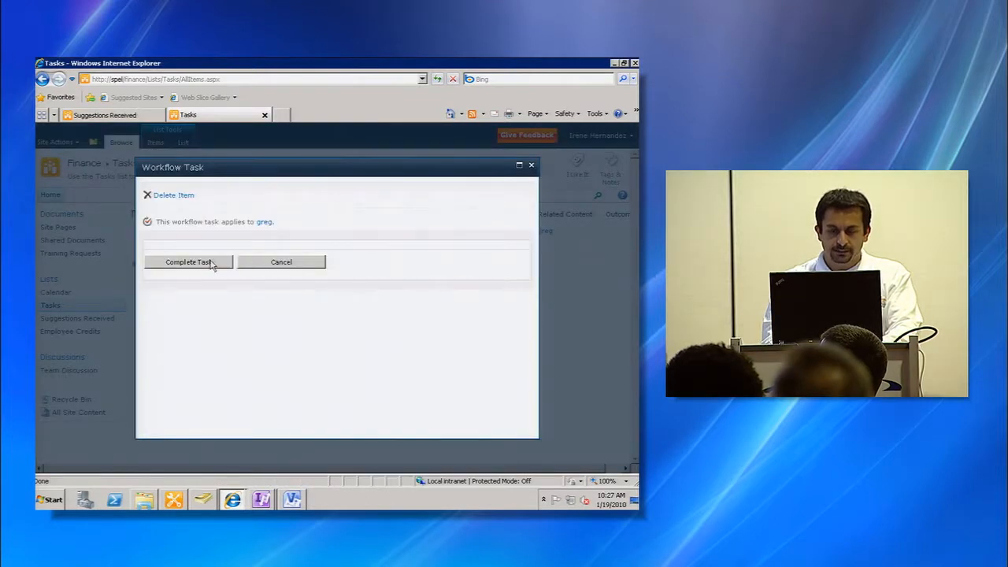
{"action": "left_click", "coordinate": [210, 263]}
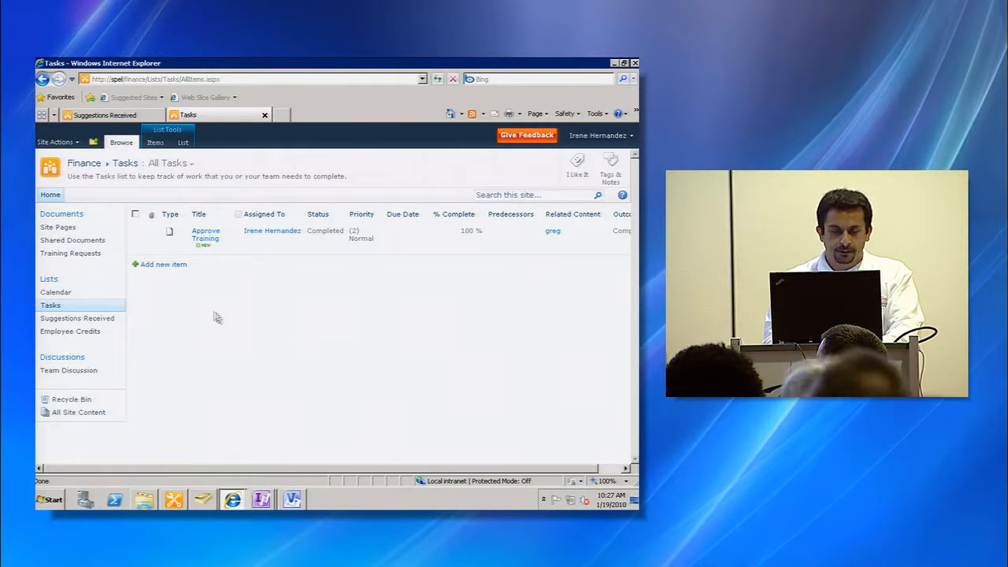
{"action": "left_click", "coordinate": [81, 252]}
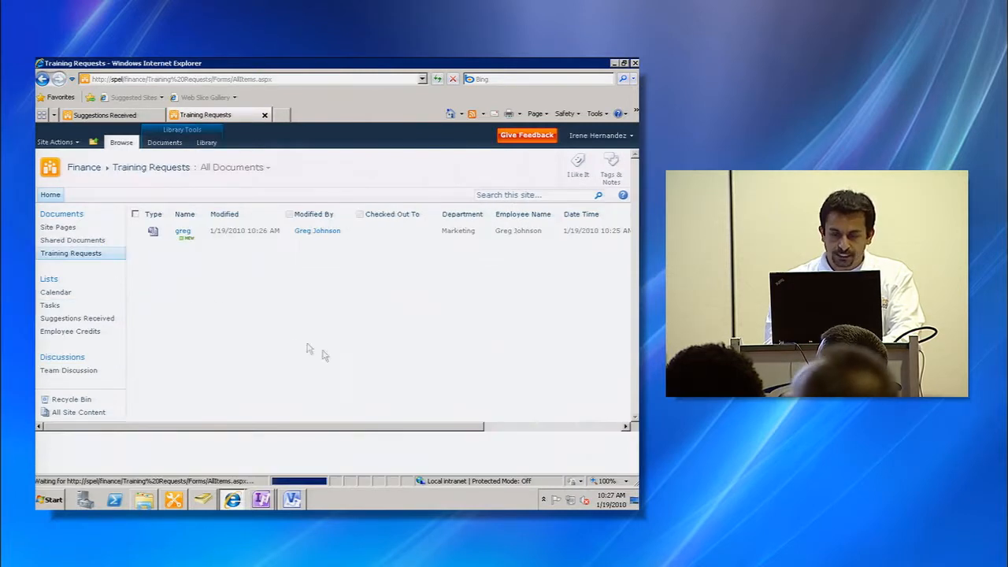
{"action": "left_click", "coordinate": [543, 467]}
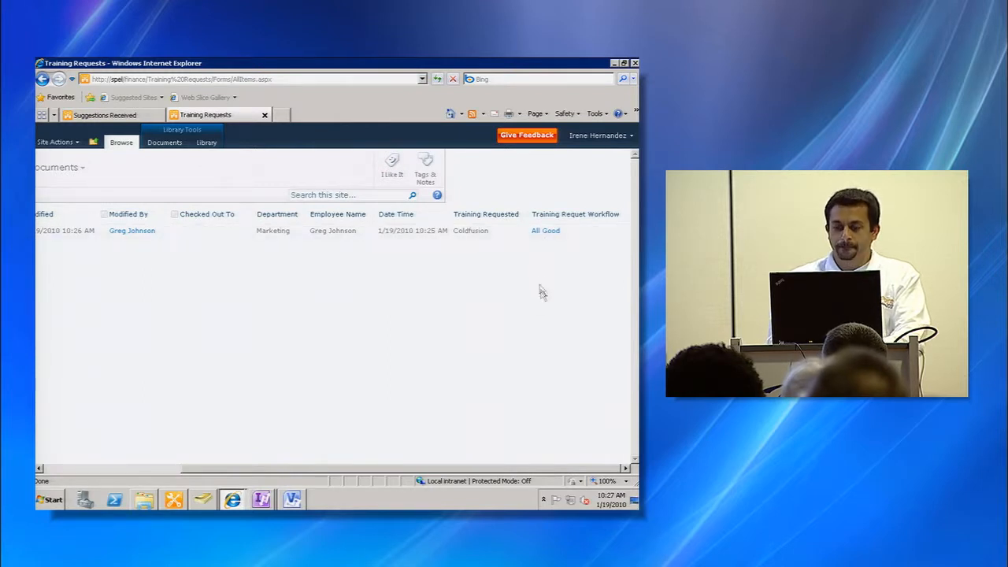
- Sign in as a different user, entering that account's user name and password
{"action": "left_click", "coordinate": [598, 135]}
{"action": "left_click", "coordinate": [570, 198]}
{"action": "left_click", "coordinate": [323, 315]}
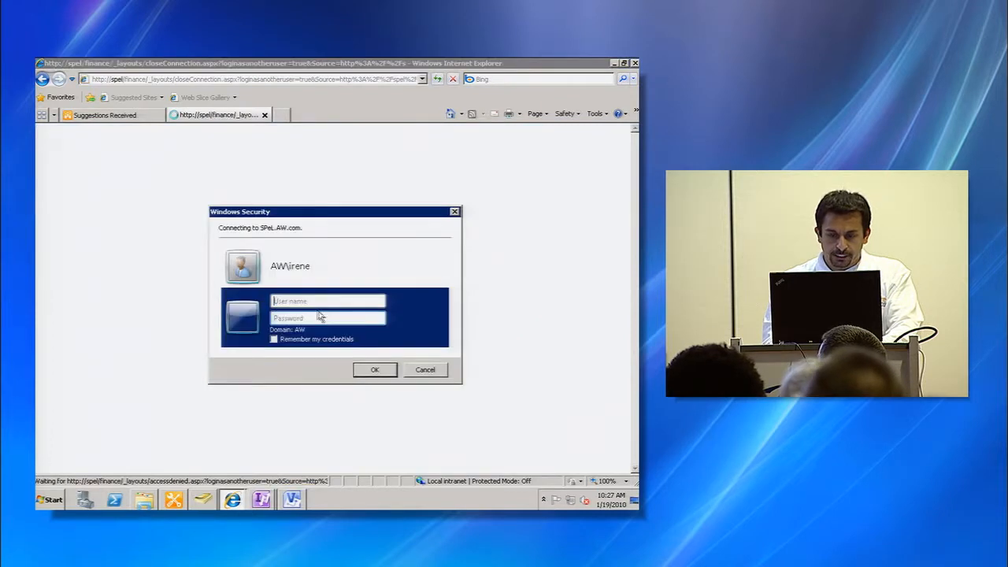
{"action": "type", "text": "carla"}
{"action": "key", "text": "Tab"}
{"action": "type", "text": "pass"}
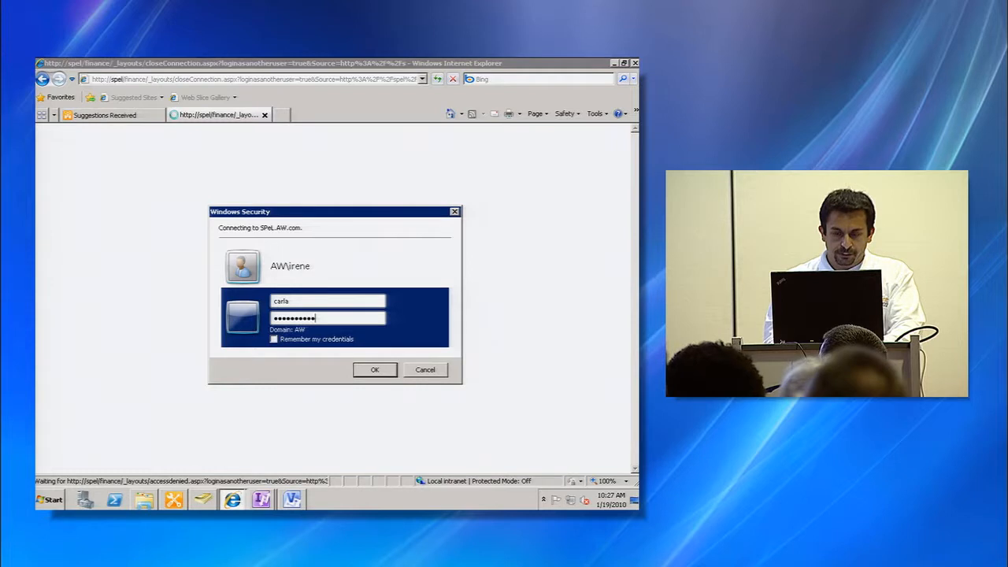
{"action": "key", "text": "Return"}
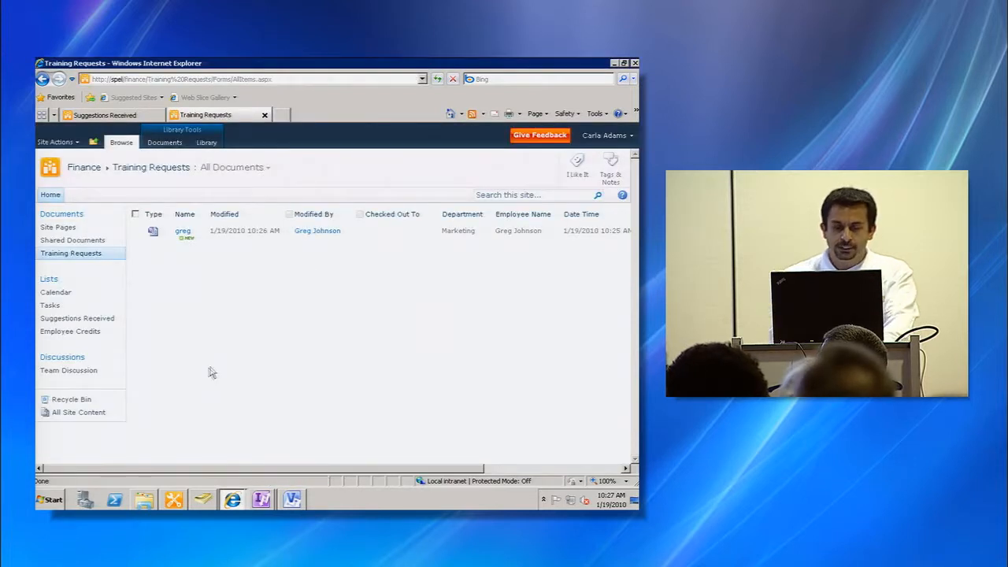
- Review the Employee Credits list and return to the Training Requests library
{"action": "left_click", "coordinate": [78, 331]}
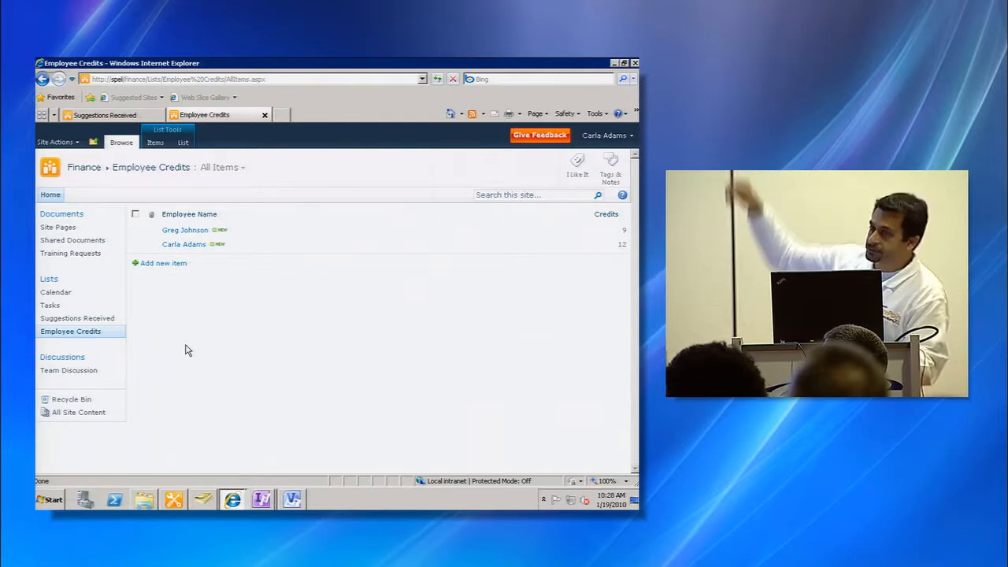
{"action": "key", "text": "alt+Left"}
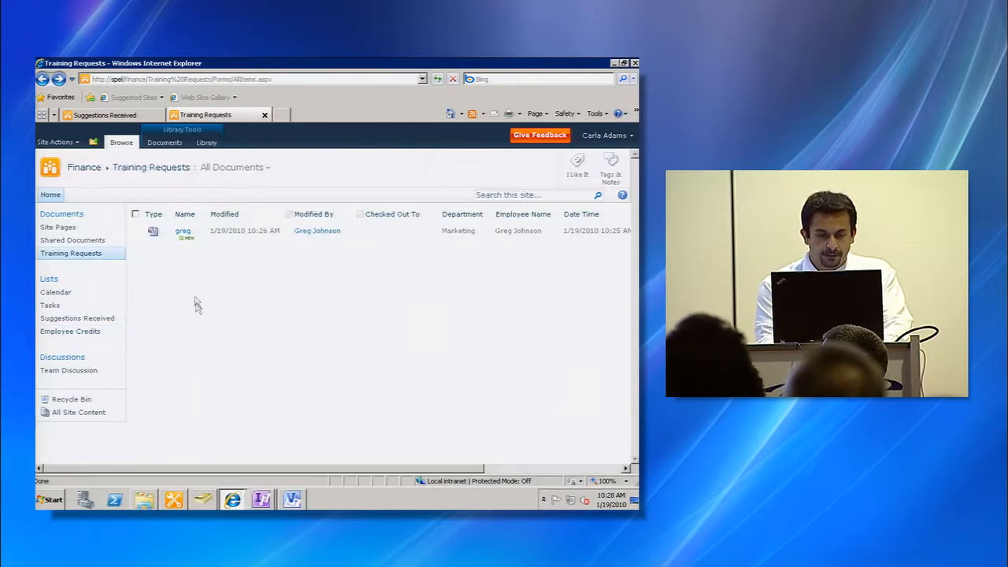
- Create a new training request form and save it with the file name carla, then close the form
{"action": "left_click", "coordinate": [165, 143]}
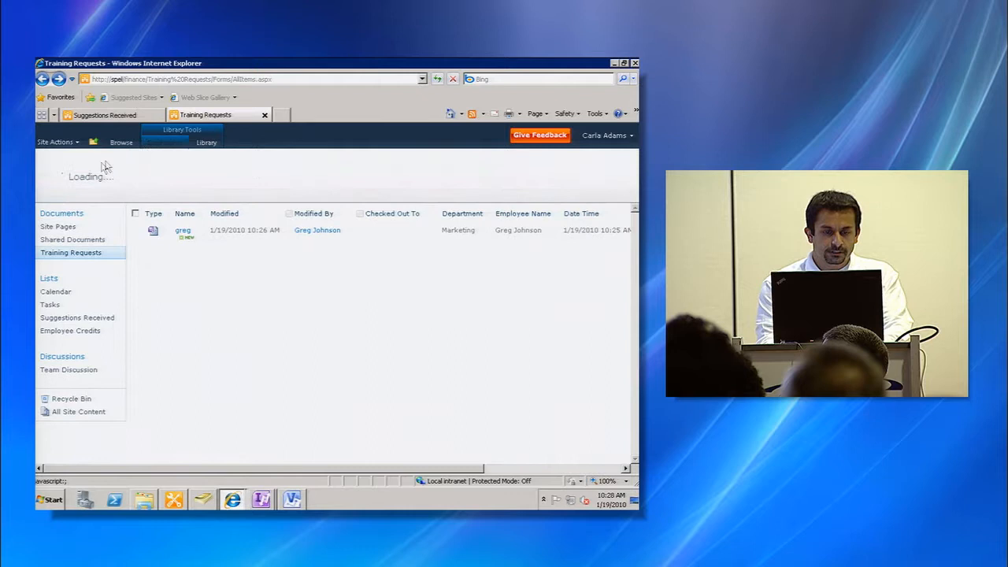
{"action": "left_click", "coordinate": [66, 168]}
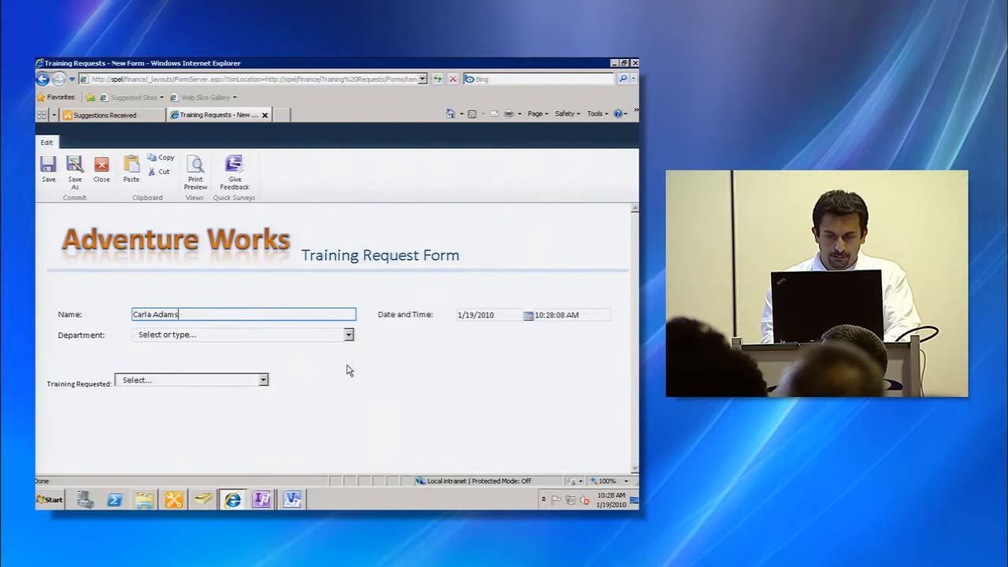
{"action": "left_click", "coordinate": [51, 179]}
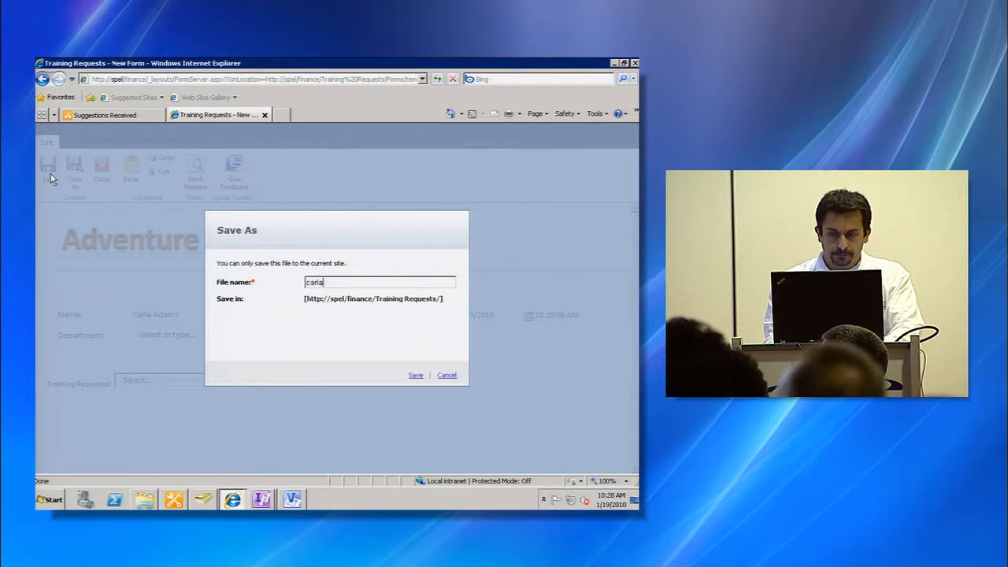
{"action": "type", "text": "carla"}
{"action": "key", "text": "Return"}
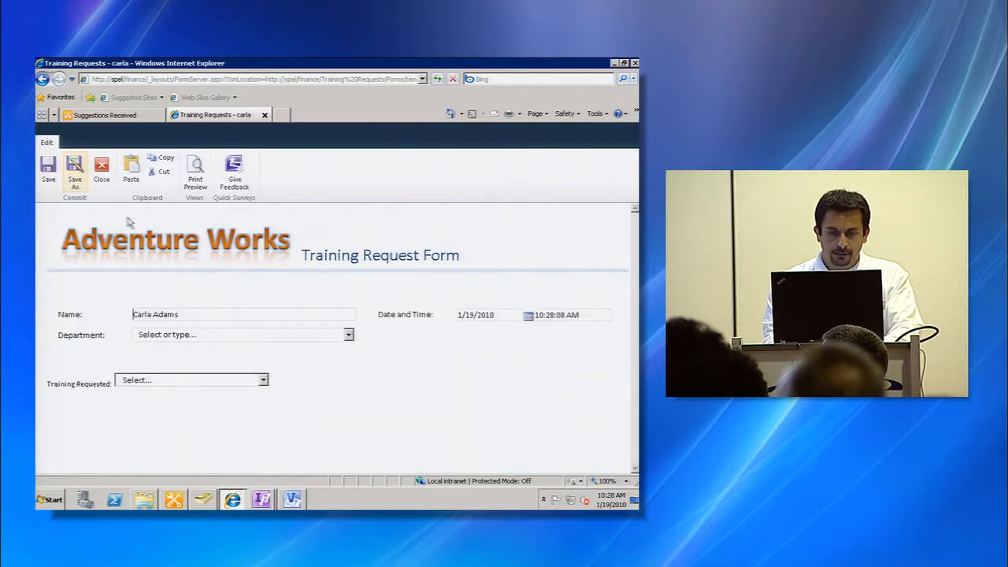
{"action": "left_click", "coordinate": [113, 170]}
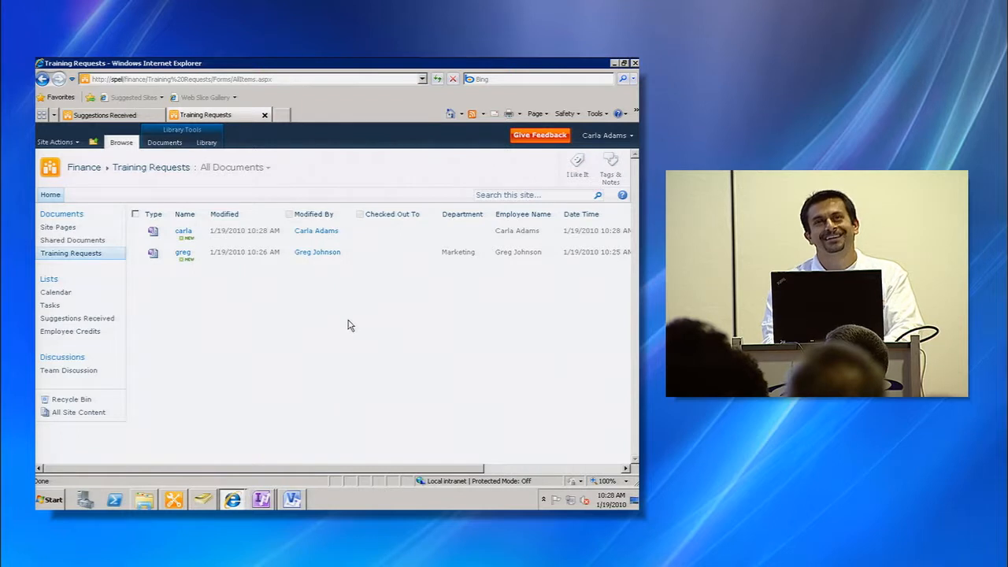
- Switch to SharePoint Designer, enable starting the workflow automatically when an item is created, and publish the workflow
{"action": "key", "text": "alt+Tab"}
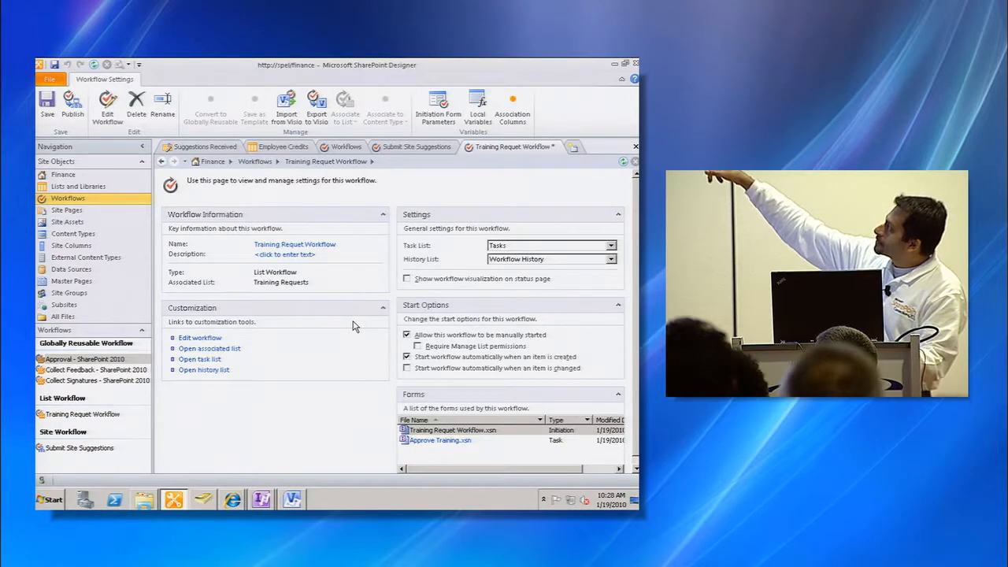
{"action": "left_click", "coordinate": [407, 357]}
{"action": "left_click", "coordinate": [73, 114]}
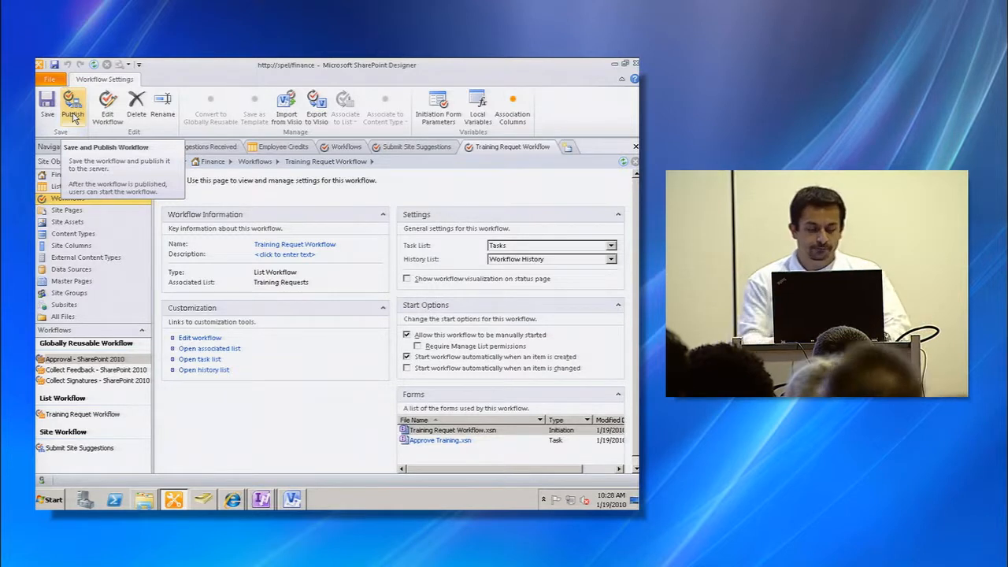
- Switch back to the browser and submit another training request with the requester's name, saving it as carla1 and closing the form
{"action": "key", "text": "alt+Tab"}
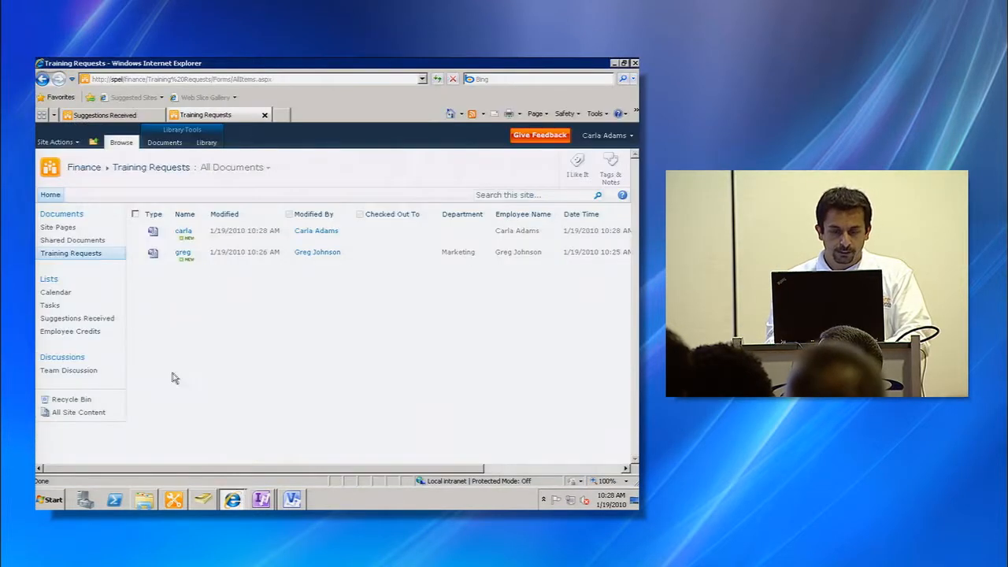
{"action": "left_click", "coordinate": [165, 142]}
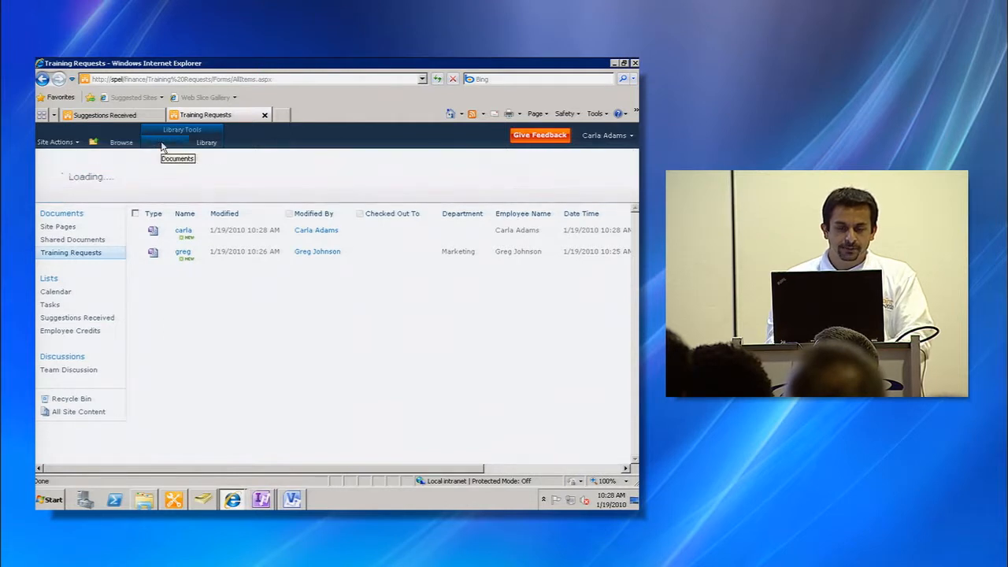
{"action": "left_click", "coordinate": [56, 170]}
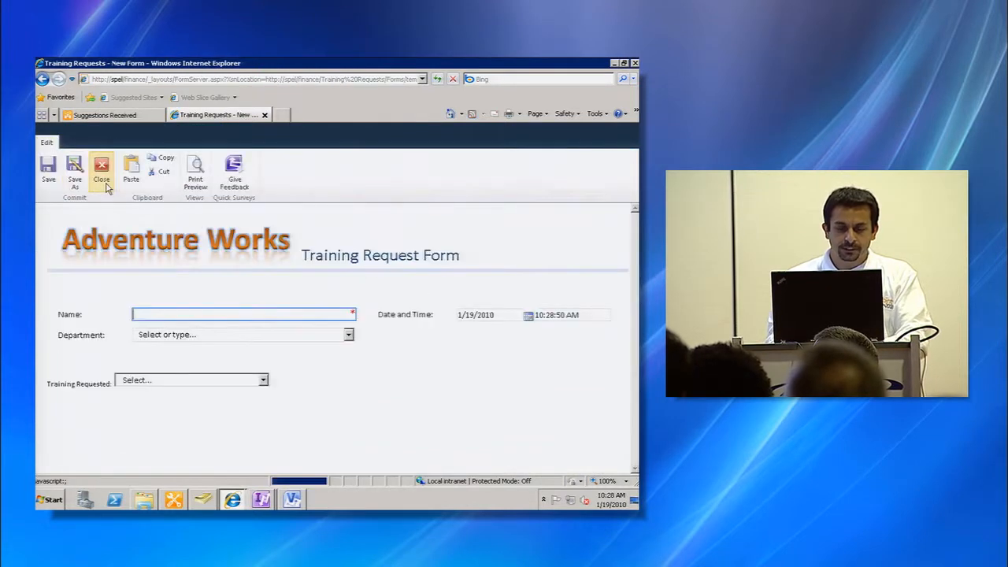
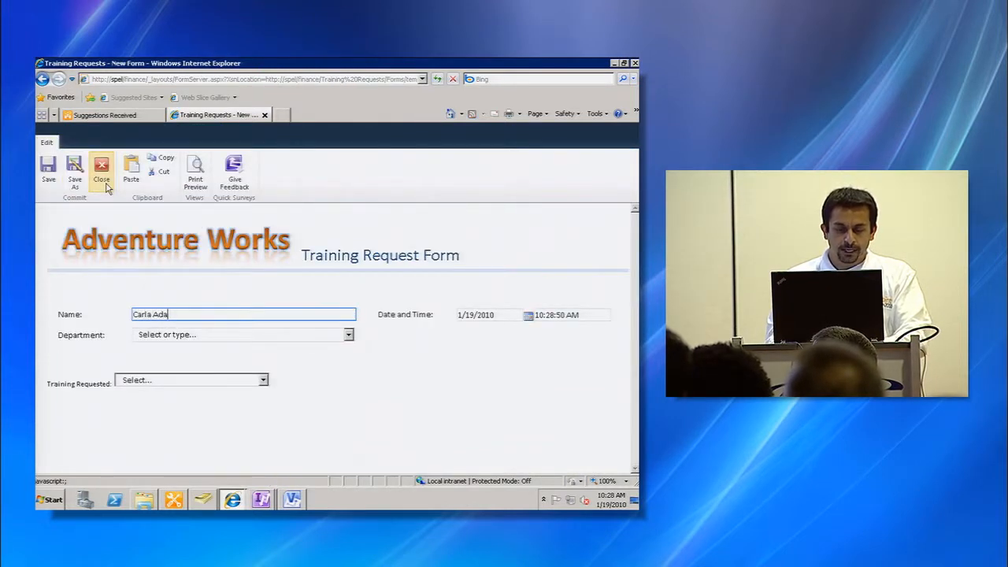
{"action": "left_click", "coordinate": [48, 167]}
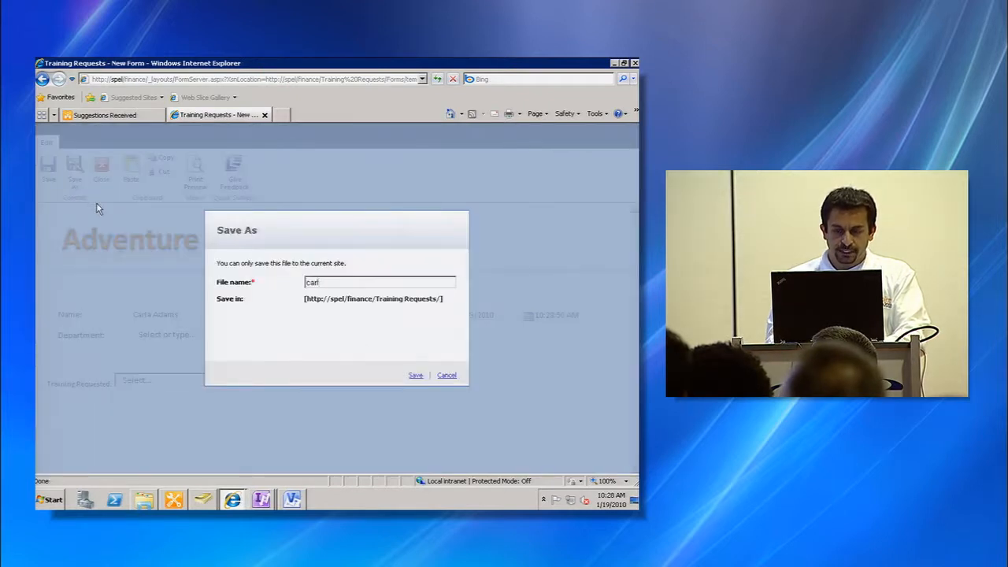
{"action": "type", "text": "carla1"}
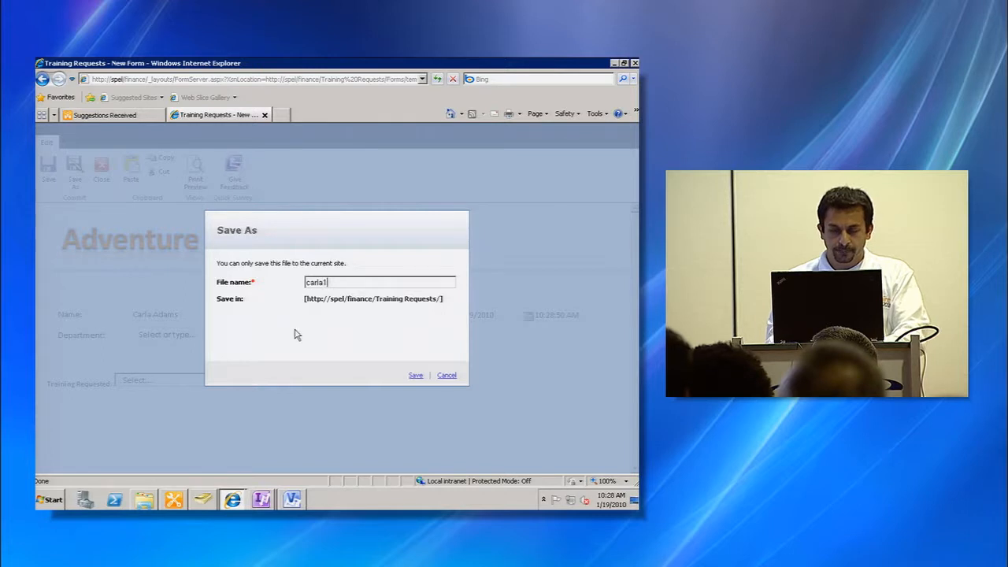
{"action": "key", "text": "Return"}
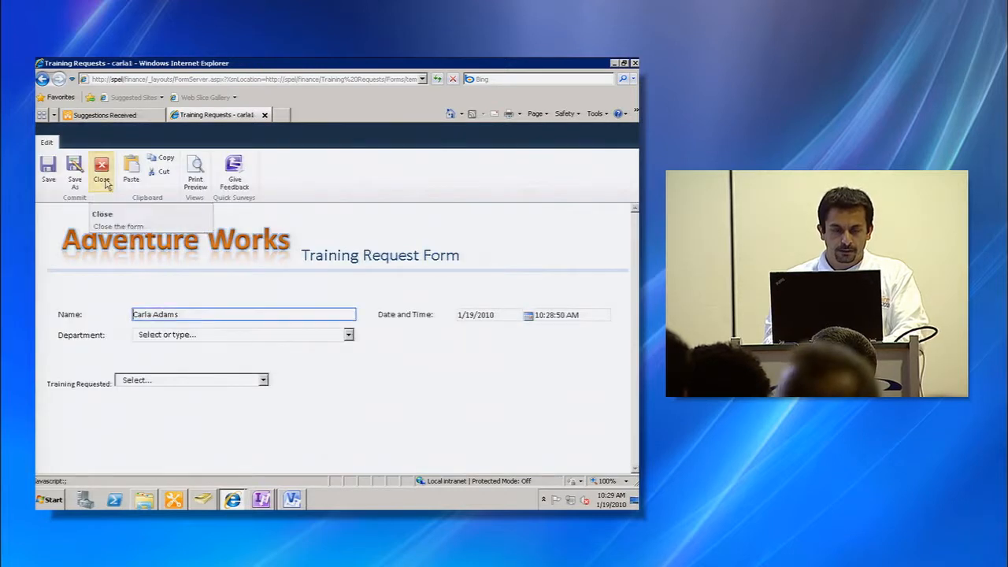
{"action": "left_click", "coordinate": [103, 169]}
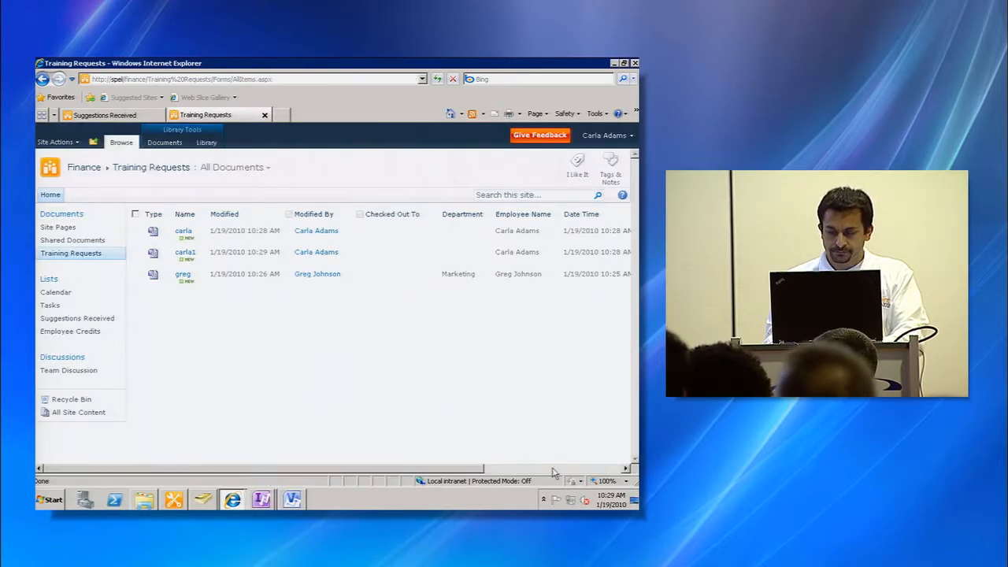
- Open the workflow status page of the carla1 request, then return to the library's Training Requet Workflow column
{"action": "left_click", "coordinate": [554, 469]}
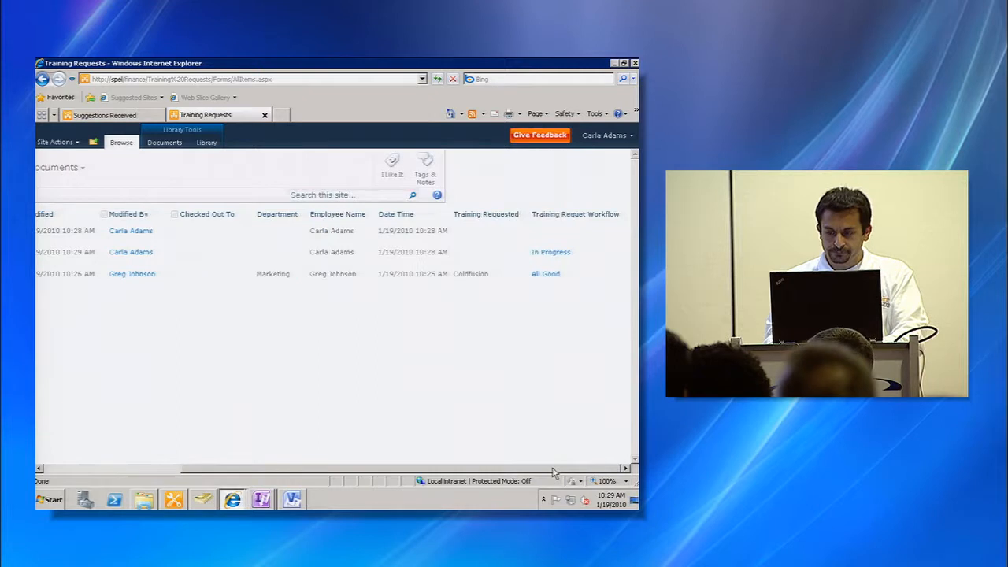
{"action": "left_click", "coordinate": [542, 253]}
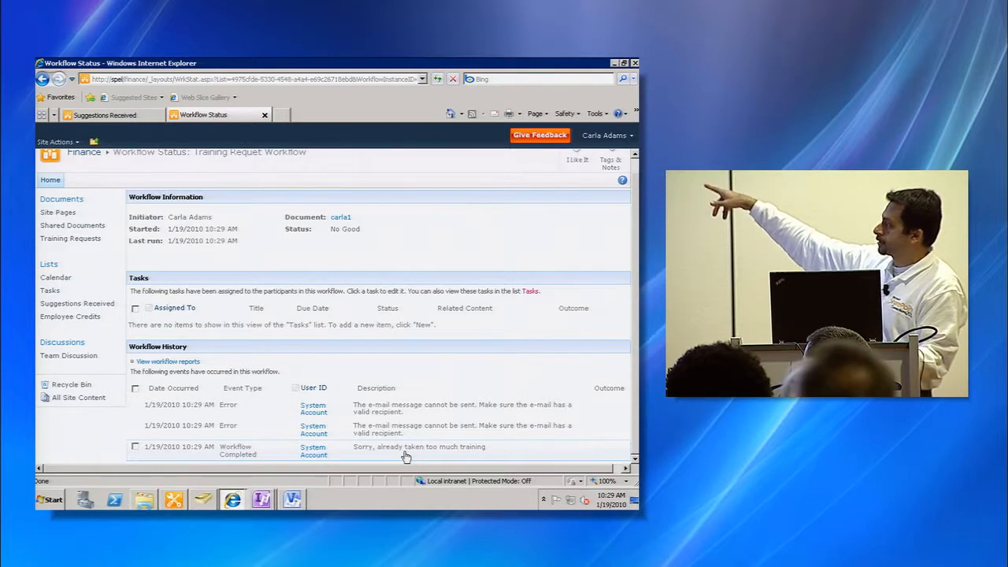
{"action": "key", "text": "BackSpace"}
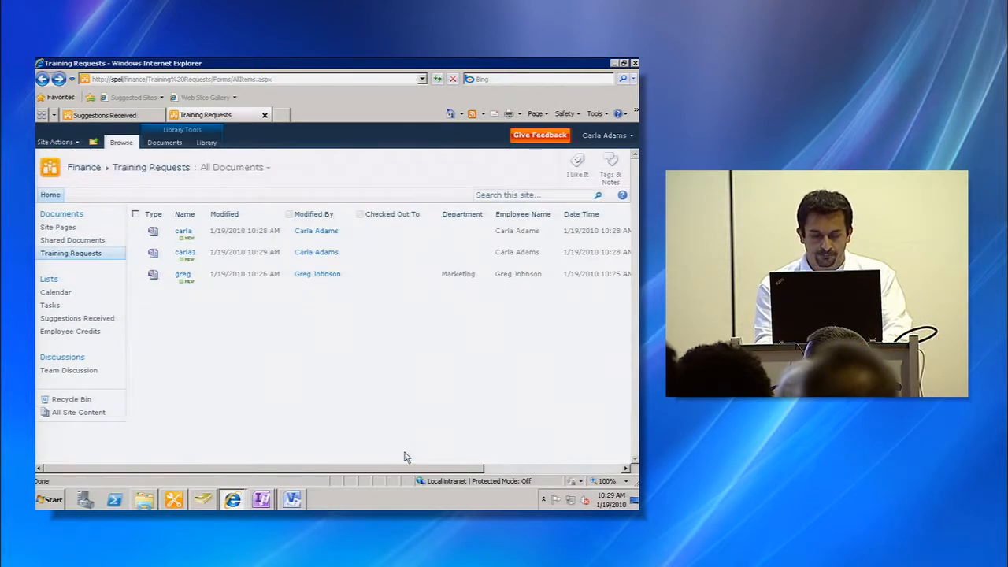
{"action": "left_click", "coordinate": [592, 469]}
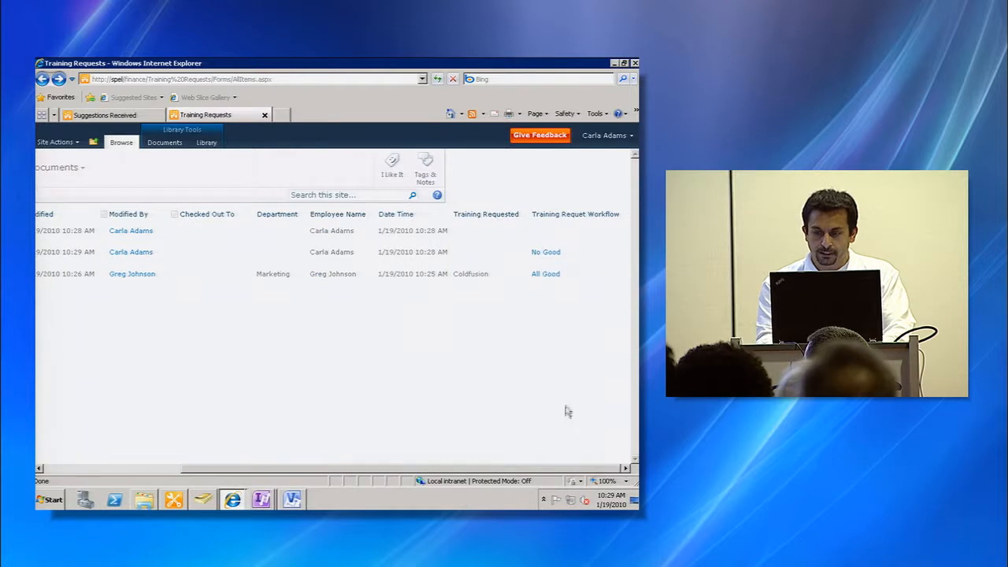
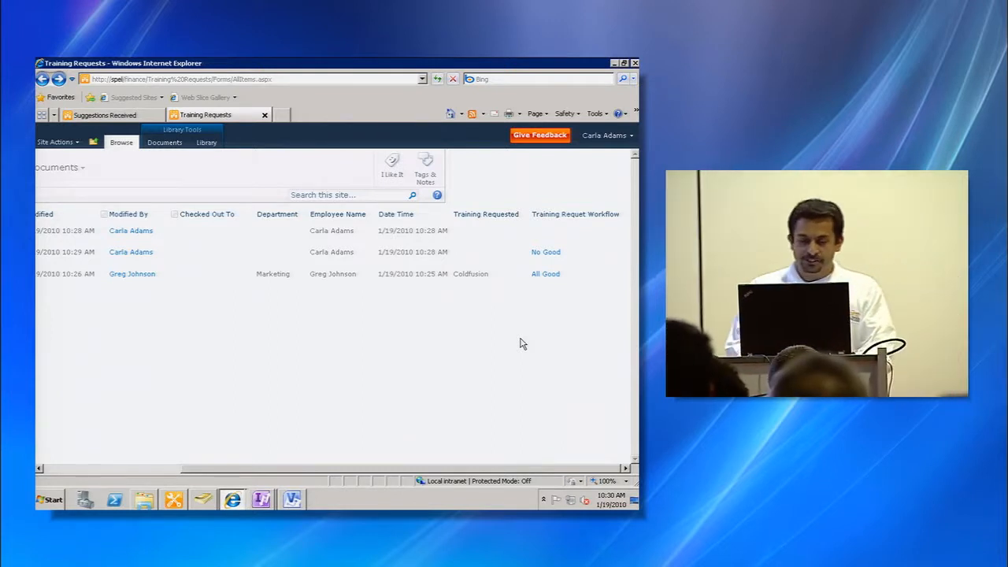
{"action": "key", "text": "alt+Tab"}
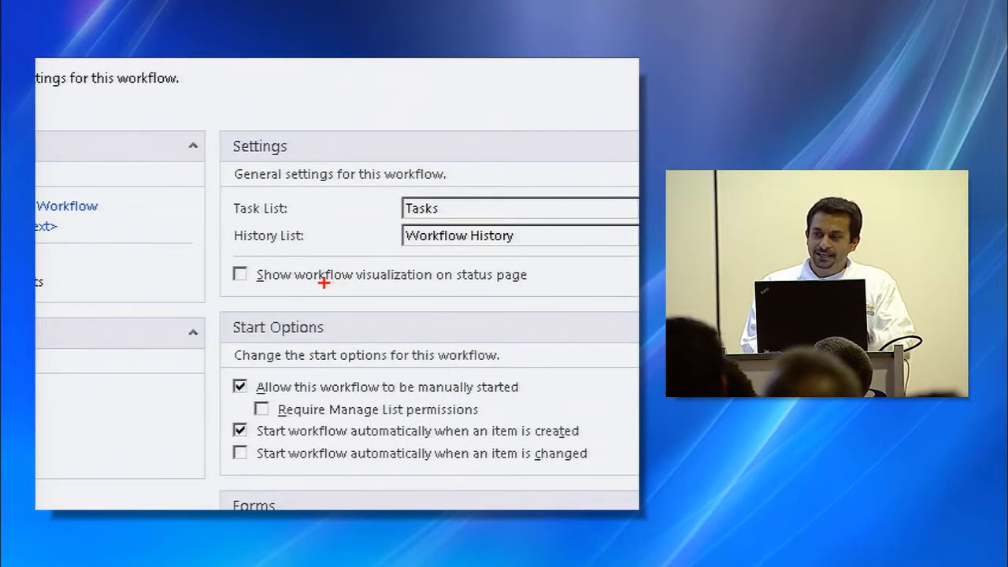
{"action": "left_click_drag", "start_coordinate": [234, 258], "coordinate": [175, 211]}
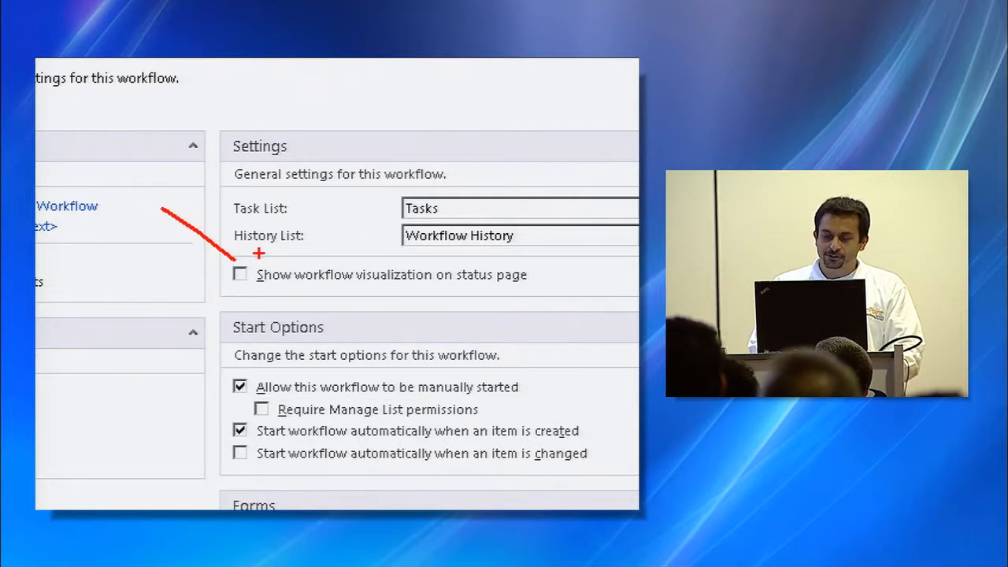
{"action": "key", "text": "Escape"}
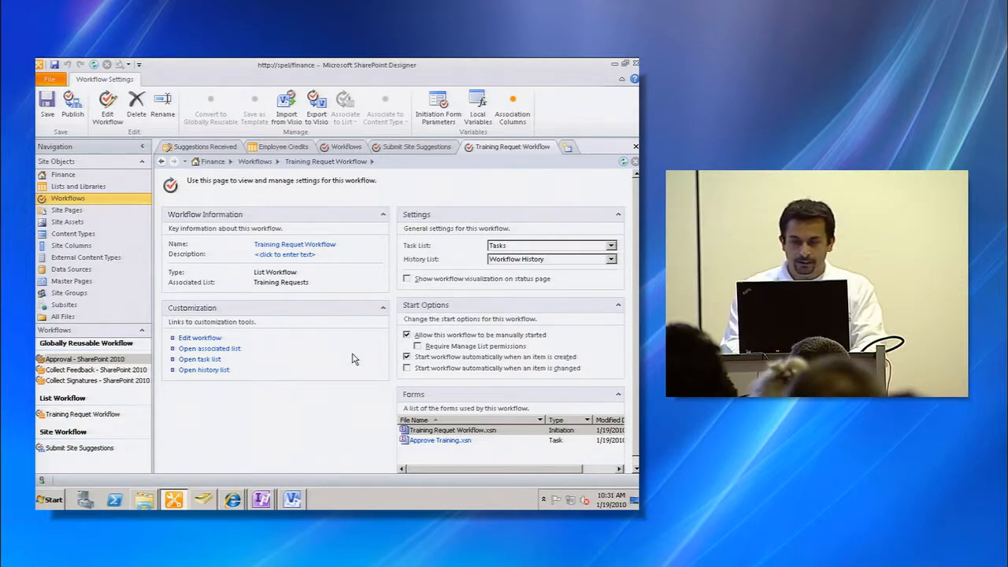
{"action": "double_click", "coordinate": [338, 66]}
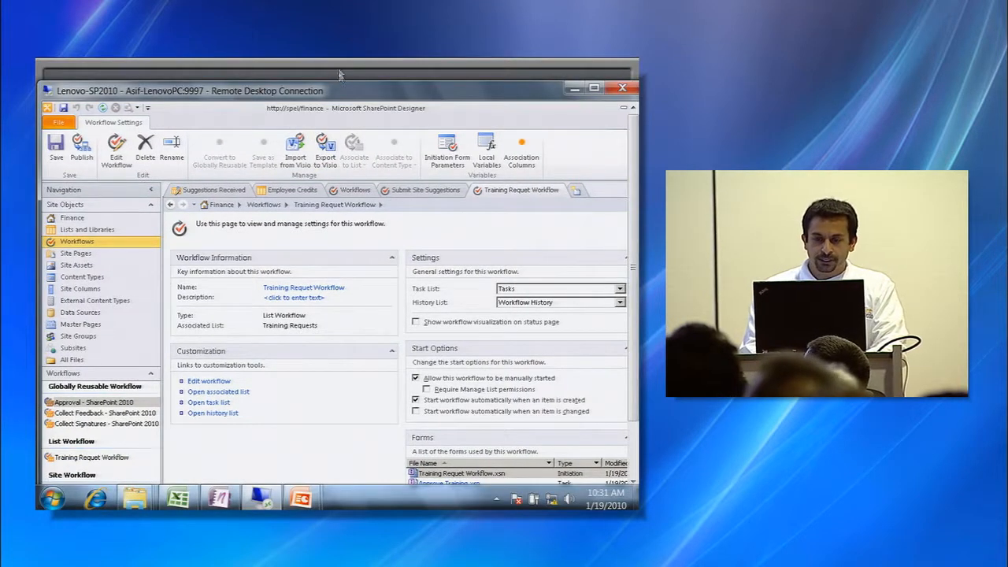
{"action": "key", "text": "alt+Tab"}
{"action": "key", "text": "Right"}
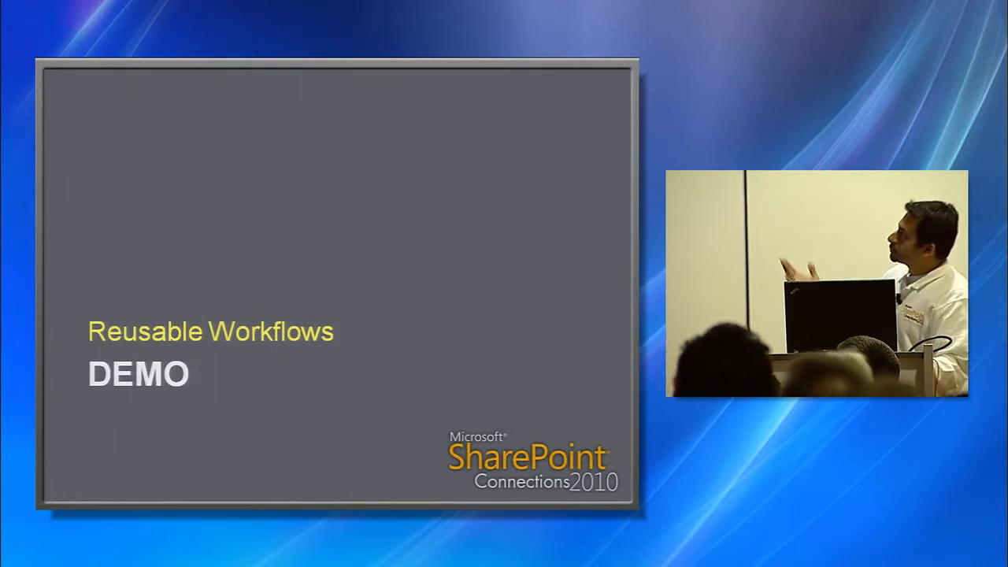
{"action": "key", "text": "Left"}
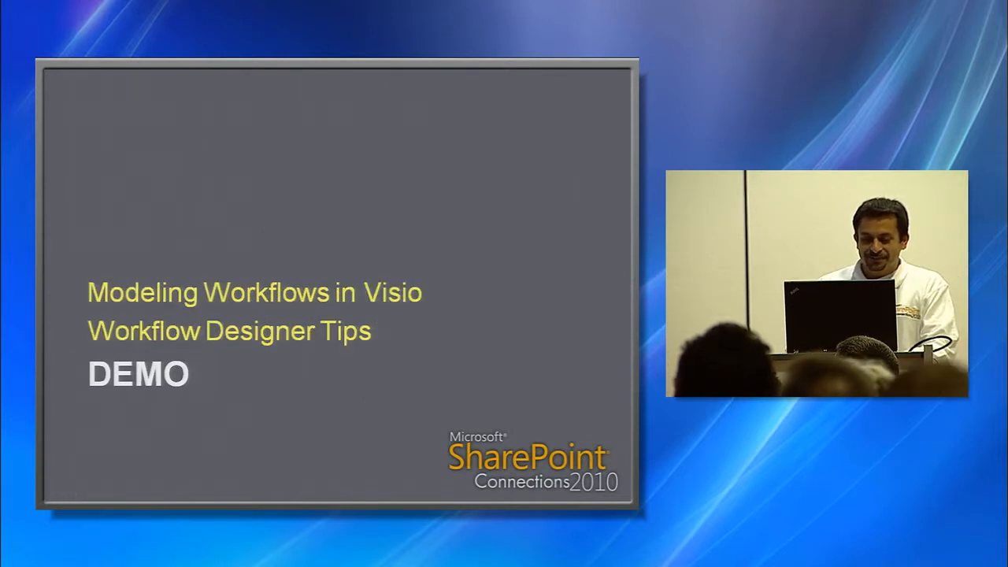
{"action": "key", "text": "Right"}
{"action": "key", "text": "alt+Tab"}
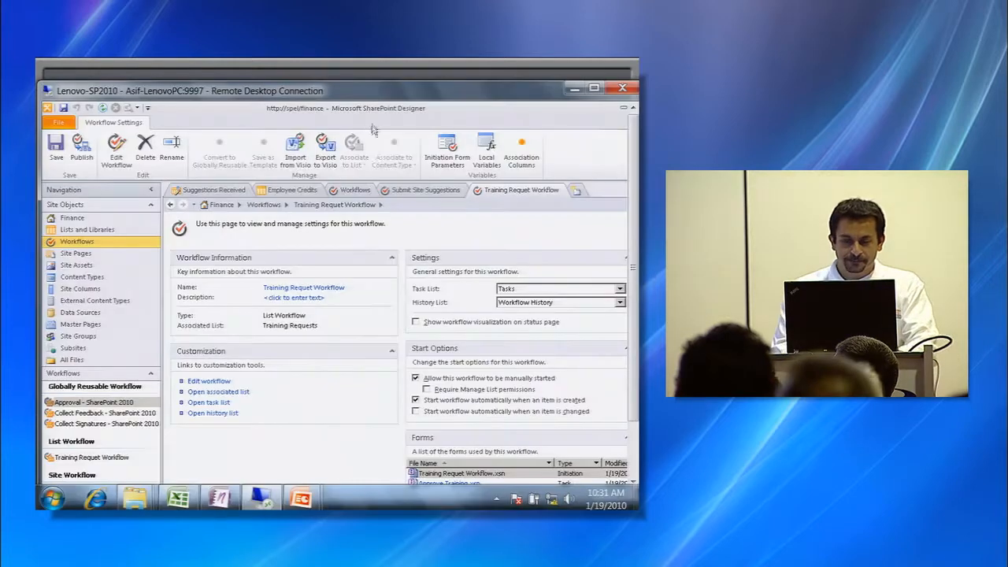
{"action": "double_click", "coordinate": [366, 99]}
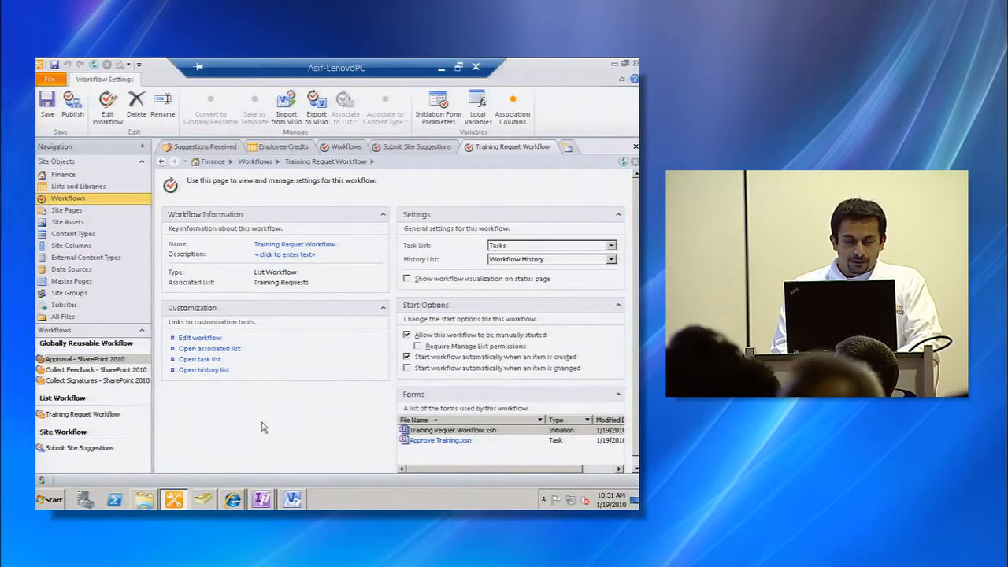
- Create a new Choice site column named Dept in a new group called AW
{"action": "left_click", "coordinate": [78, 246]}
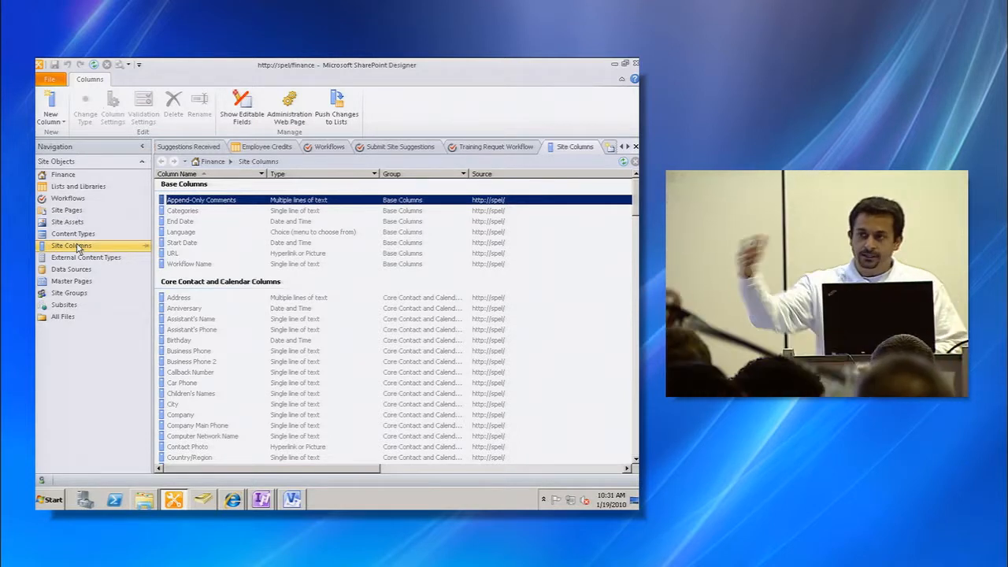
{"action": "left_click", "coordinate": [79, 246]}
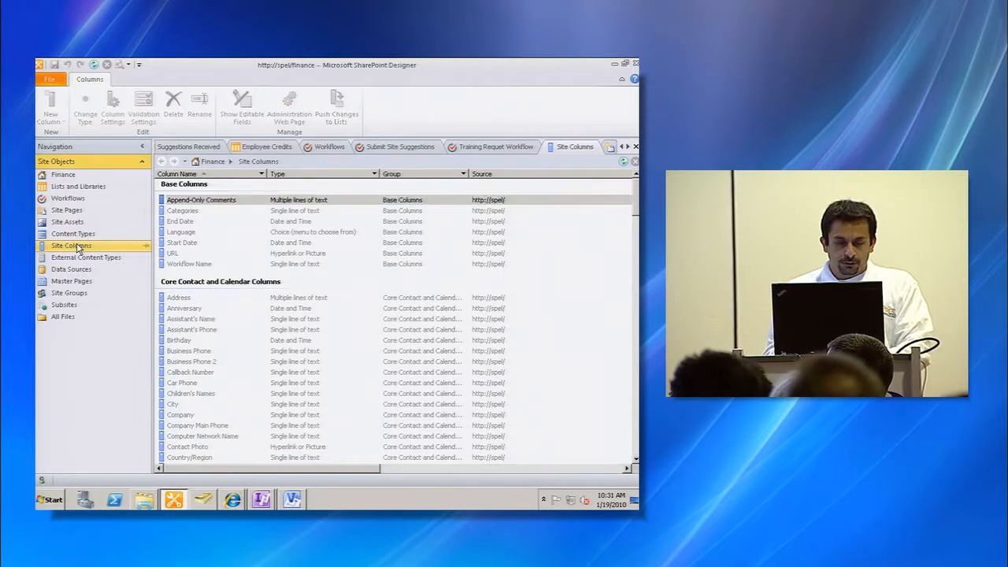
{"action": "left_click", "coordinate": [303, 310]}
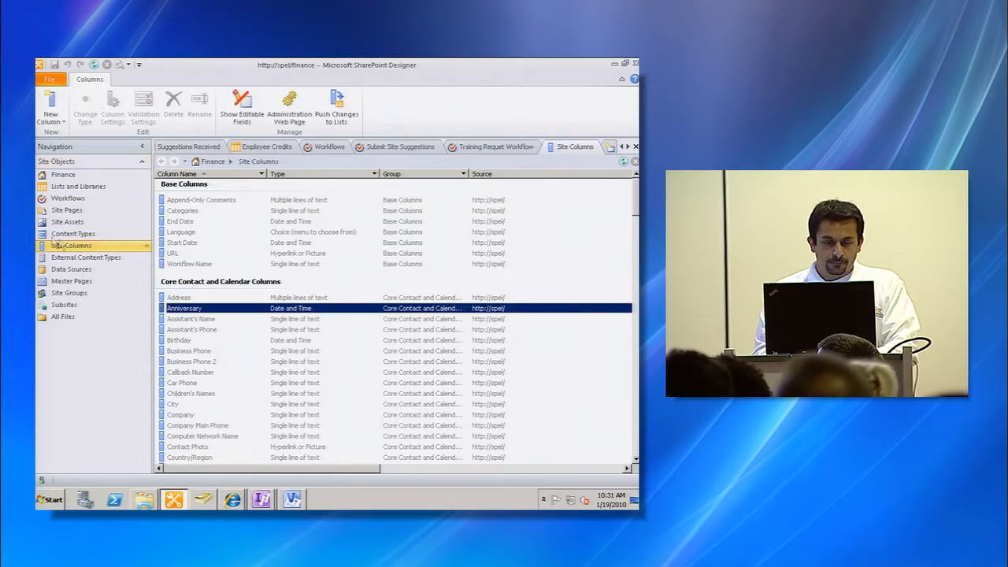
{"action": "left_click", "coordinate": [53, 106]}
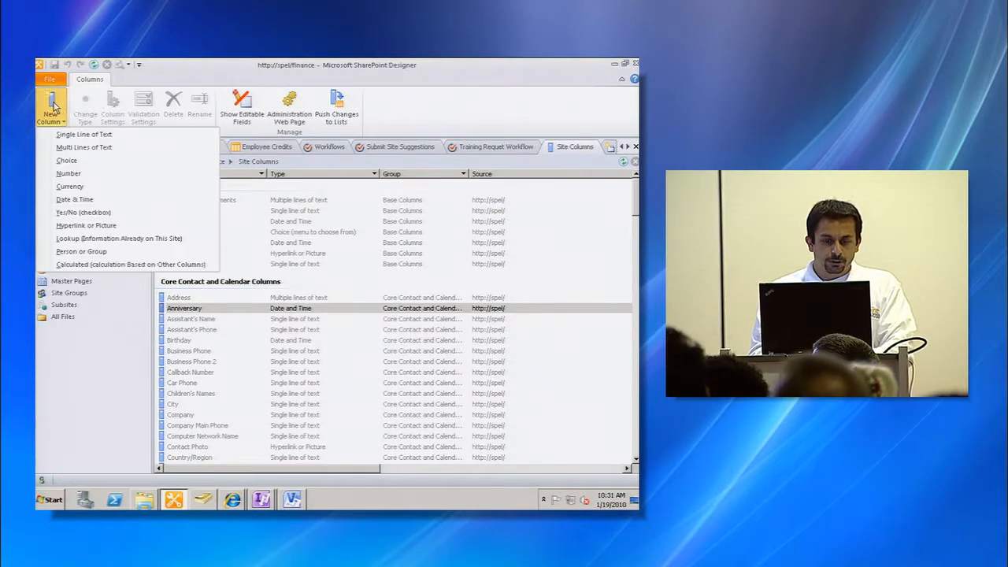
{"action": "left_click", "coordinate": [100, 165]}
{"action": "type", "text": "Dept"}
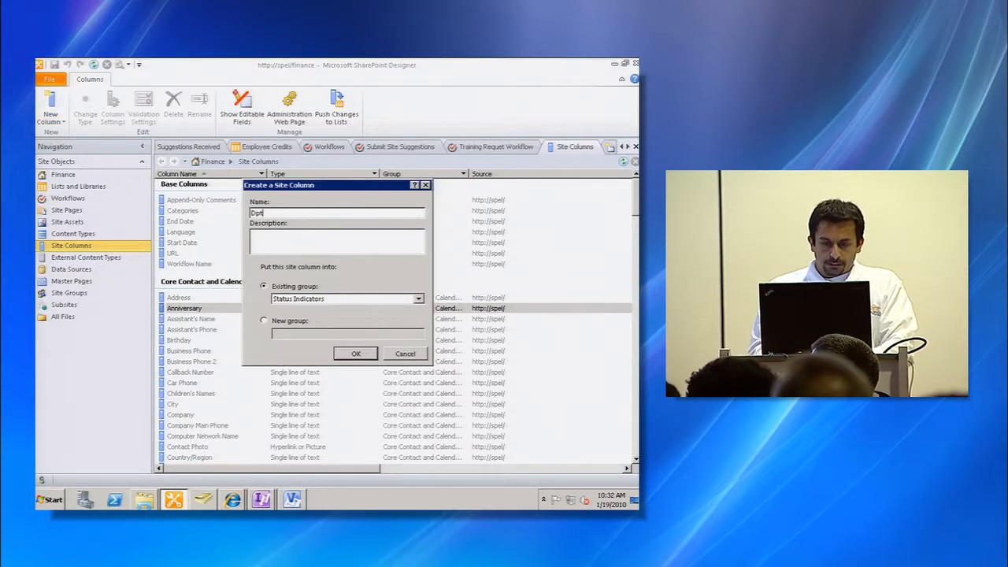
{"action": "left_click", "coordinate": [279, 321]}
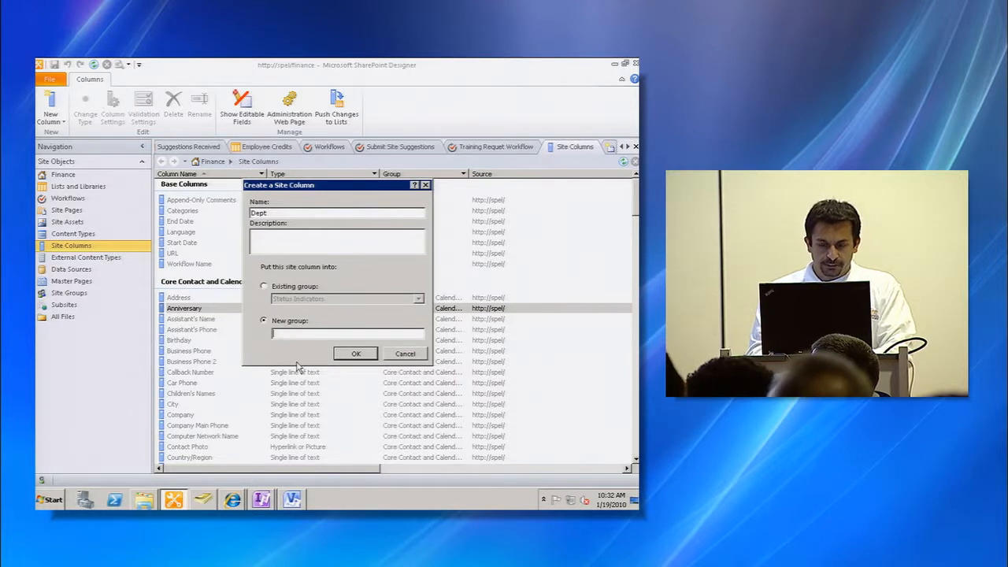
{"action": "left_click", "coordinate": [347, 356]}
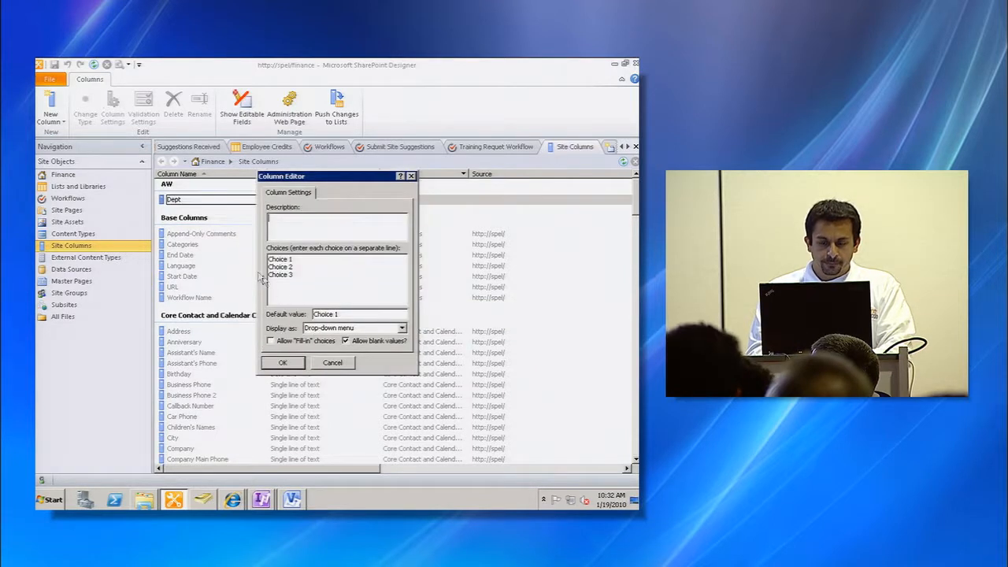
- Enter IT, Marketing and Sales as the choices of the Dept column and save it
{"action": "key", "text": "Tab"}
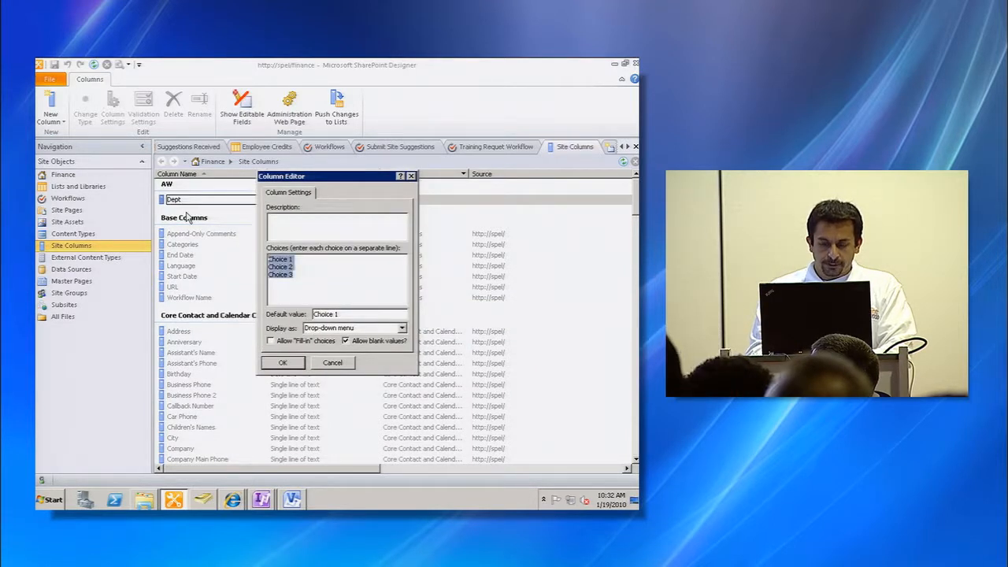
{"action": "type", "text": "IT"}
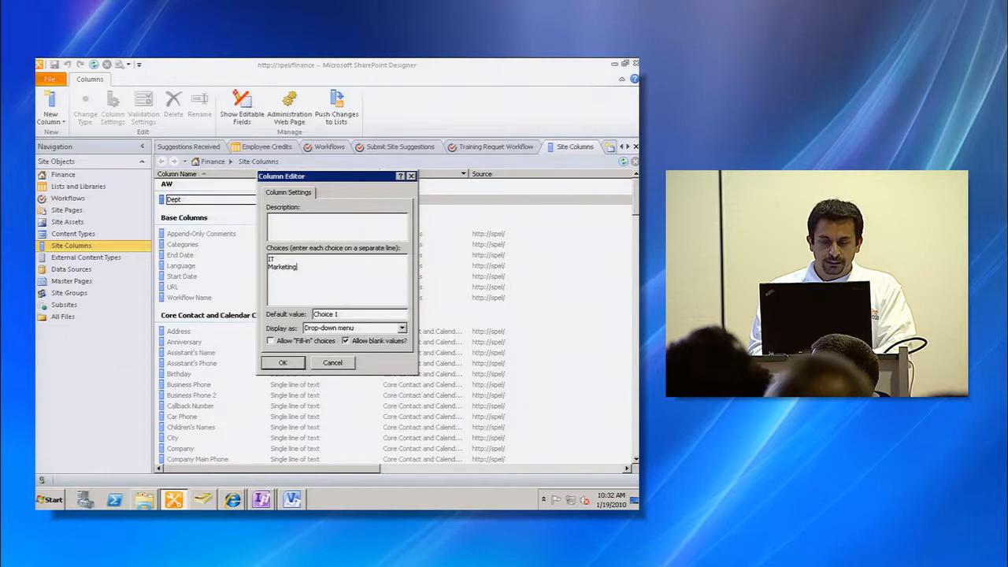
{"action": "key", "text": "Return"}
{"action": "type", "text": "Marketing"}
{"action": "key", "text": "Return"}
{"action": "type", "text": "Sales"}
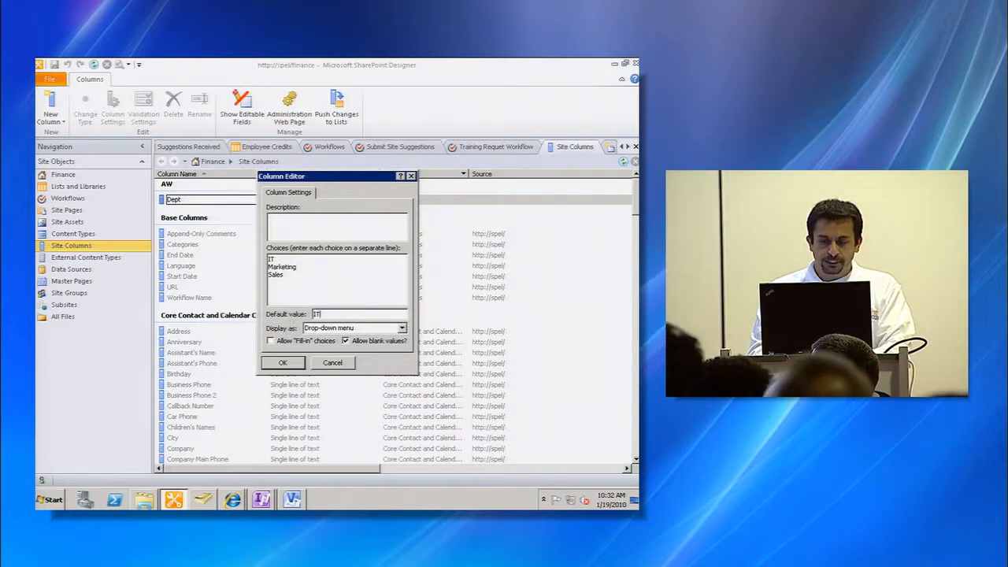
{"action": "left_click", "coordinate": [285, 364]}
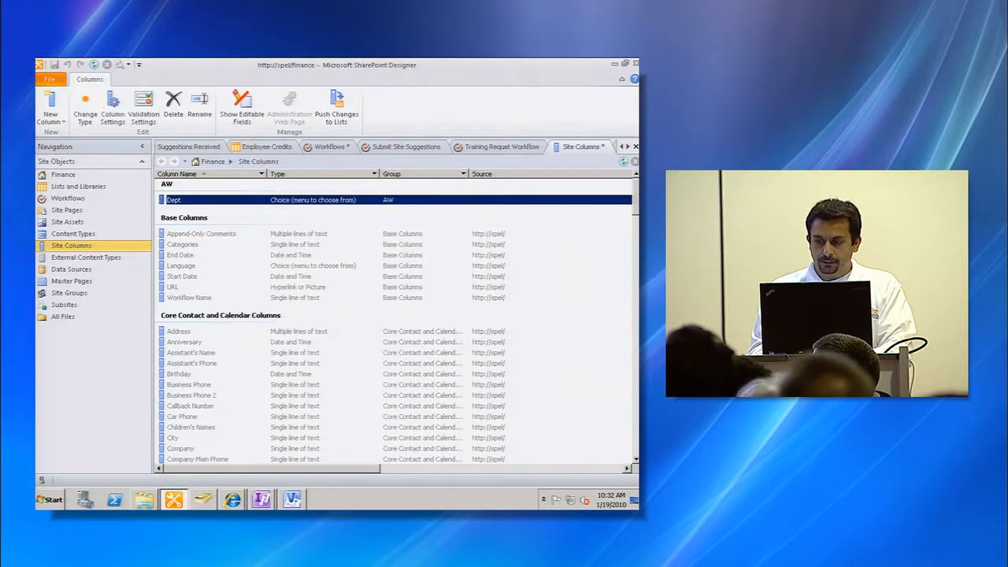
- Create a content type named Status Report with parent Document from Document Content Types, in the new group AW
{"action": "left_click", "coordinate": [635, 147]}
{"action": "left_click", "coordinate": [296, 294]}
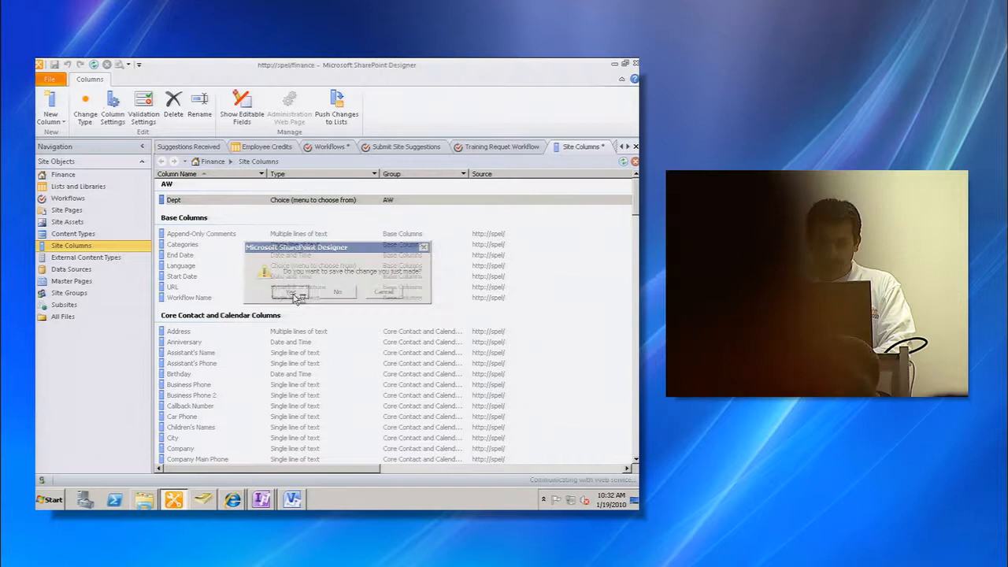
{"action": "left_click", "coordinate": [77, 235]}
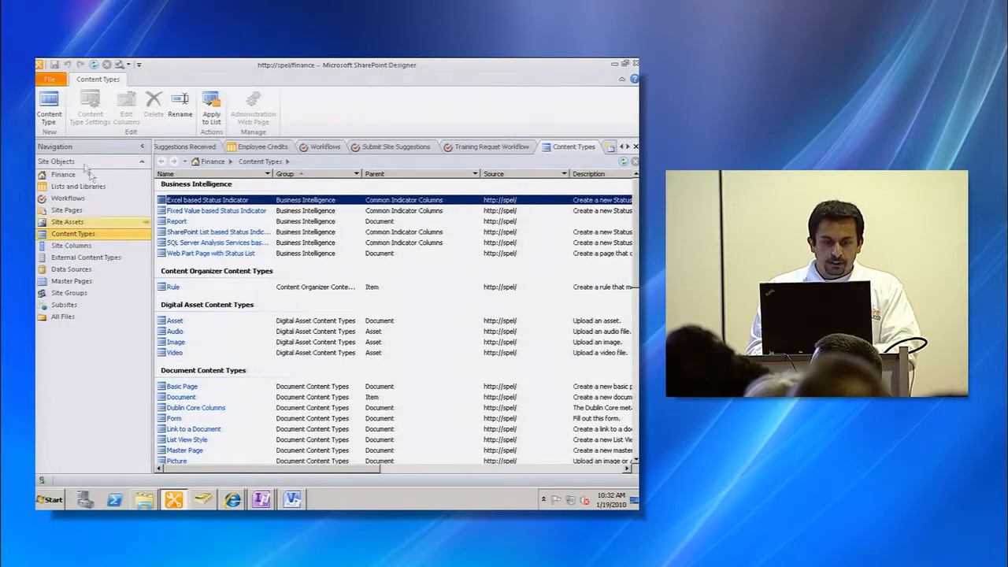
{"action": "left_click", "coordinate": [48, 114]}
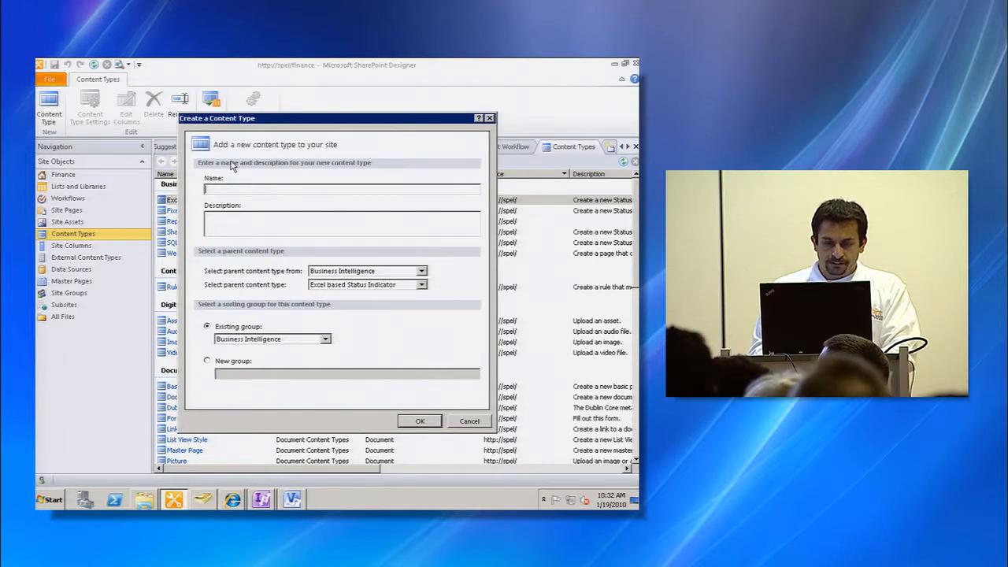
{"action": "type", "text": "Status Report"}
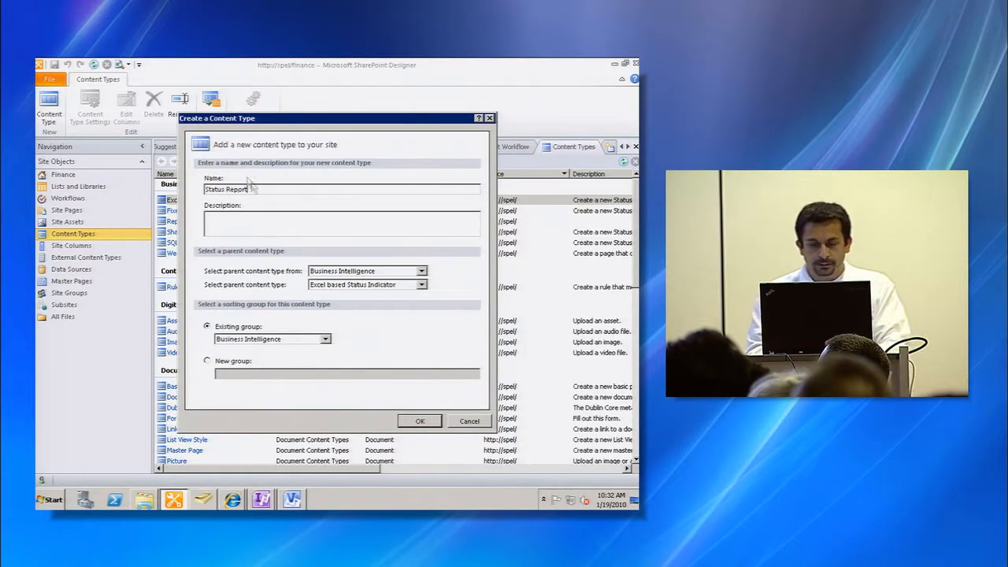
{"action": "left_click", "coordinate": [388, 272]}
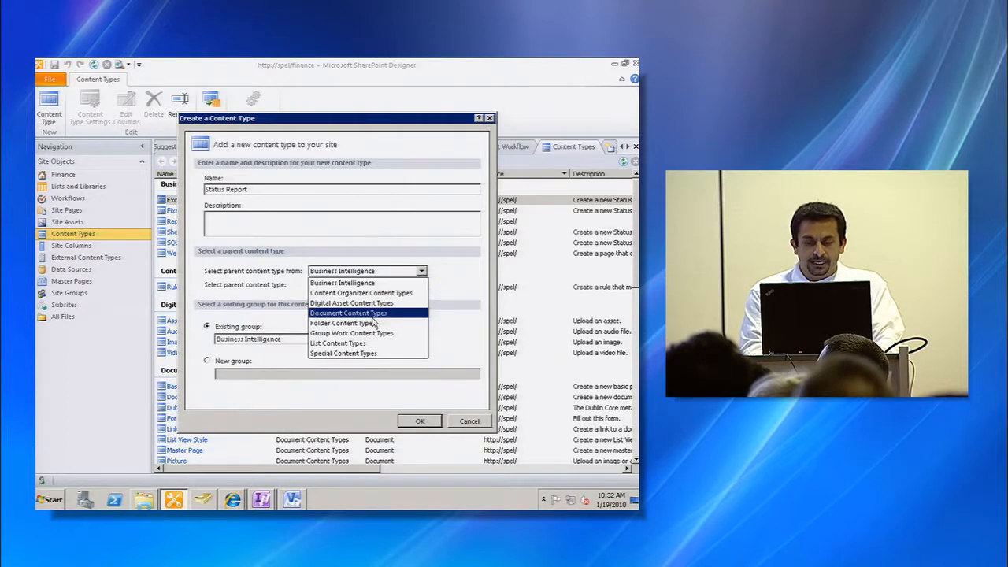
{"action": "left_click", "coordinate": [382, 302]}
{"action": "left_click", "coordinate": [392, 284]}
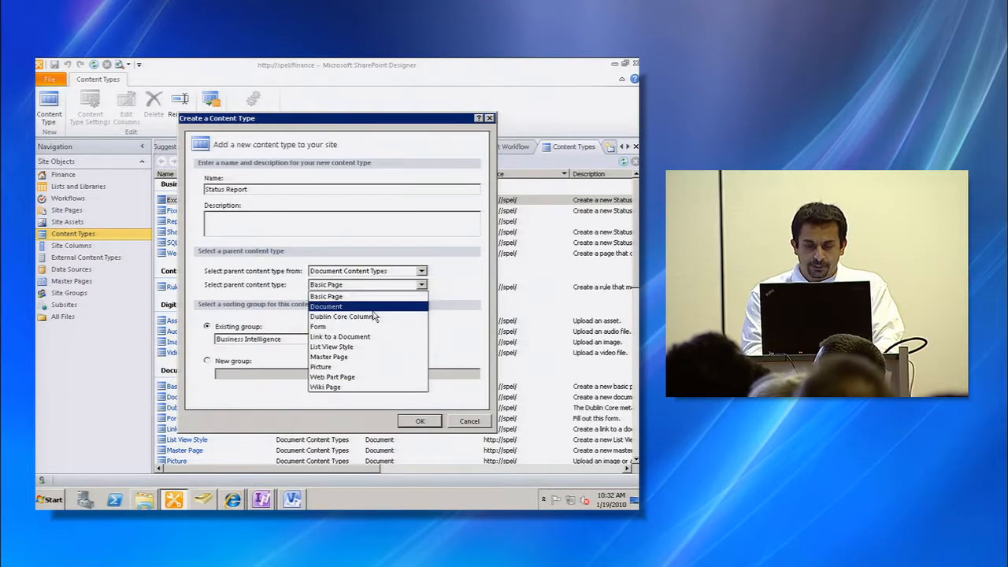
{"action": "left_click", "coordinate": [374, 308]}
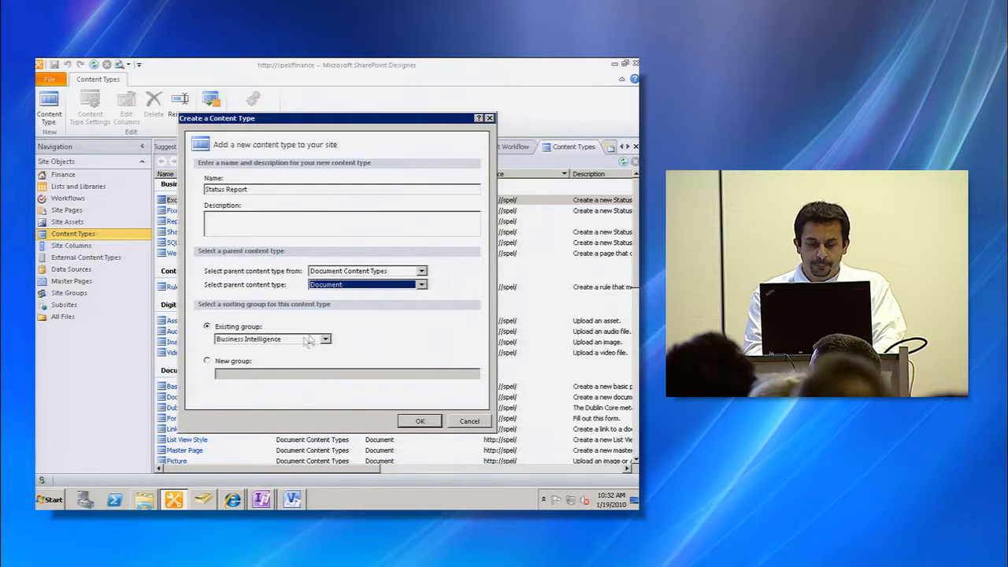
{"action": "left_click", "coordinate": [241, 365]}
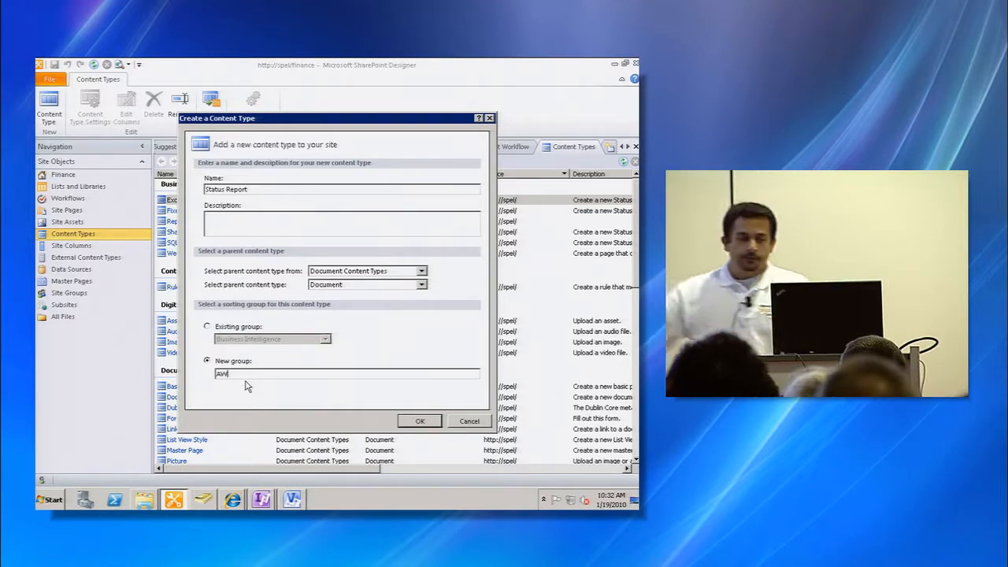
{"action": "left_click", "coordinate": [409, 419]}
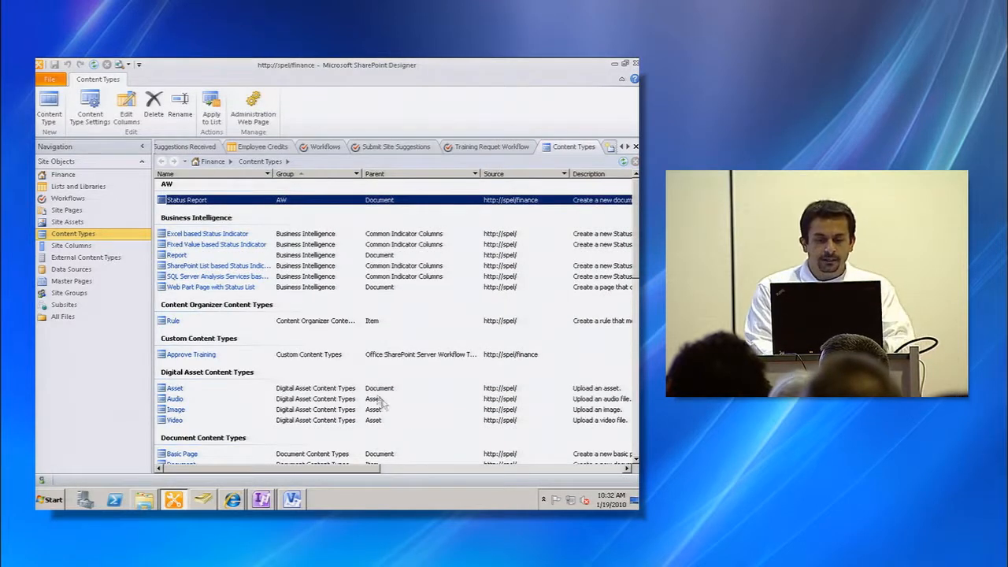
- Add the existing Dept site column to the Status Report content type's columns
{"action": "left_click", "coordinate": [196, 204]}
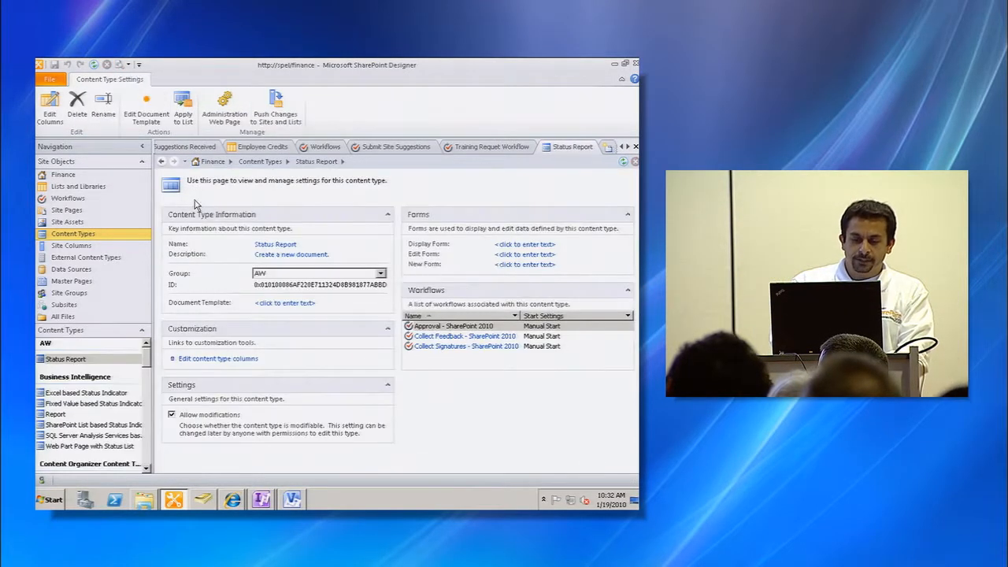
{"action": "left_click_drag", "start_coordinate": [322, 312], "coordinate": [455, 334]}
{"action": "left_click", "coordinate": [229, 359]}
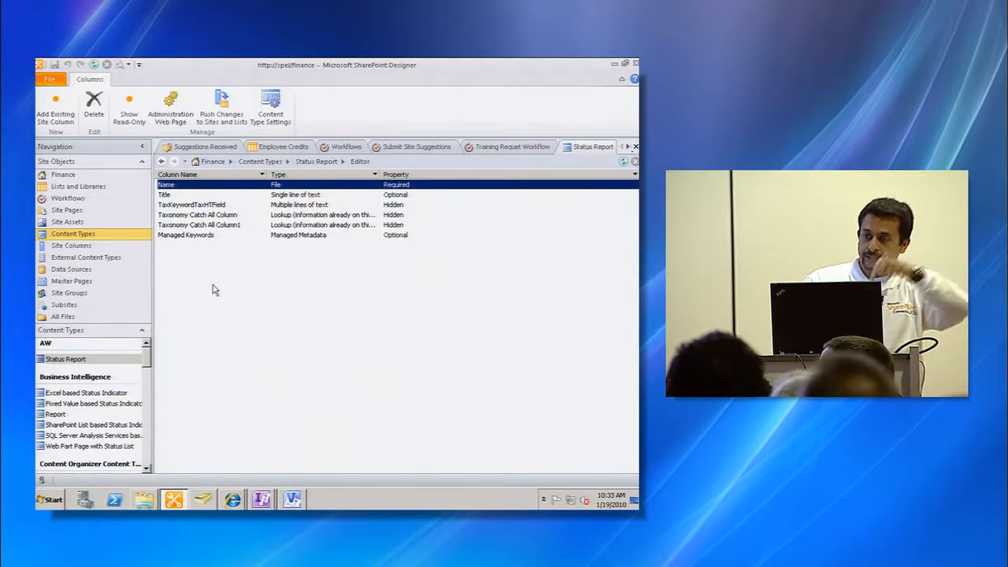
{"action": "left_click", "coordinate": [59, 118]}
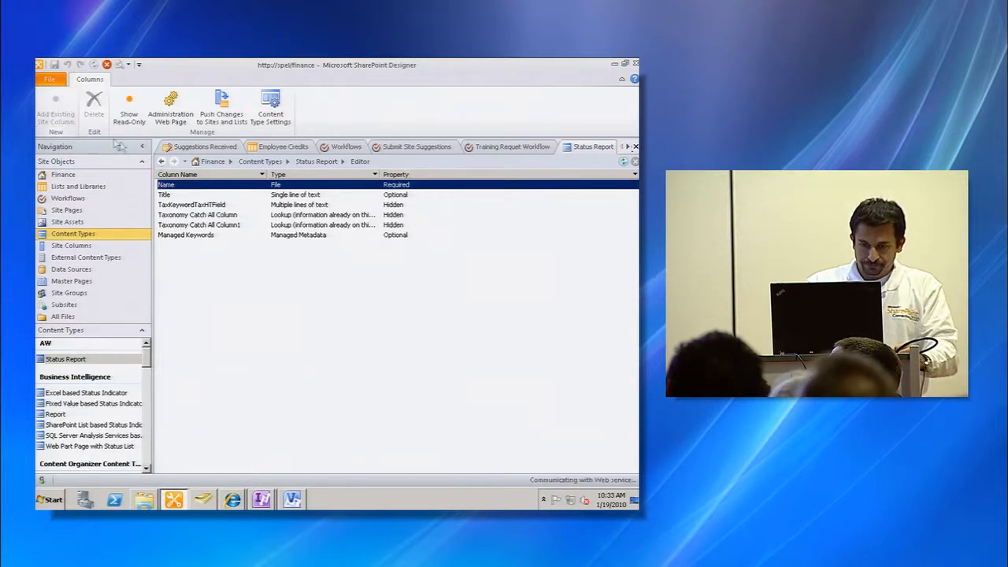
{"action": "left_click", "coordinate": [287, 229]}
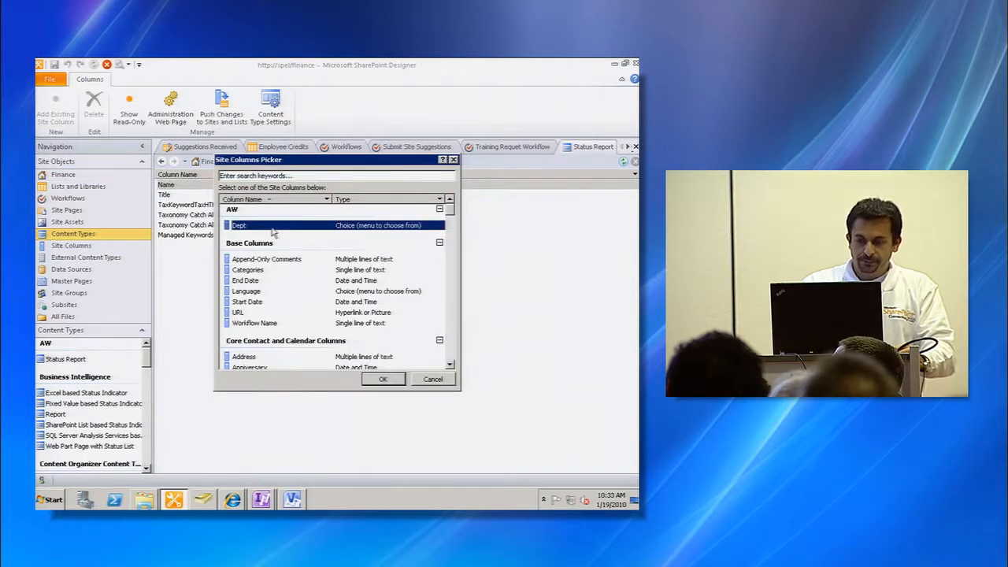
{"action": "left_click", "coordinate": [382, 379]}
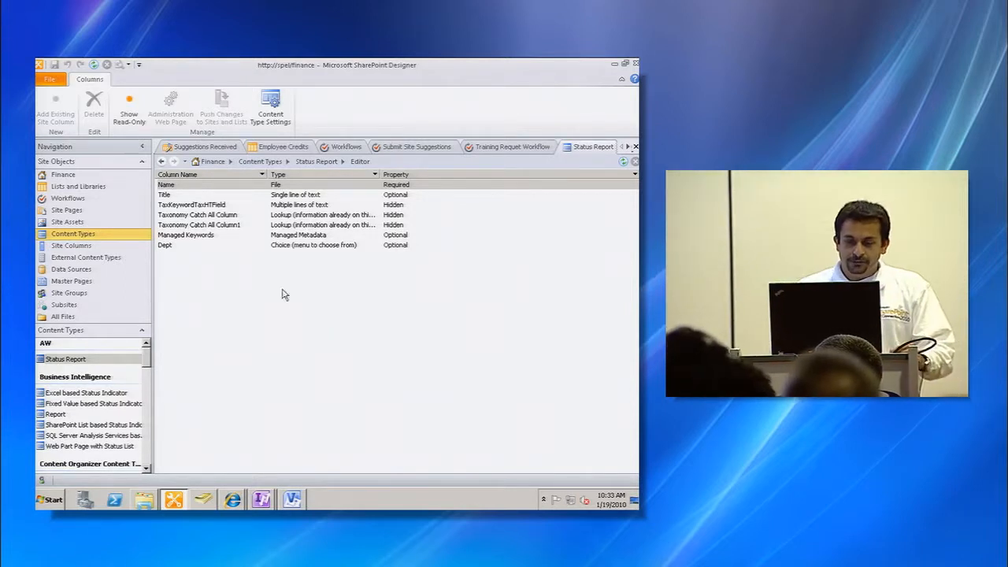
- Open the administration web page of the Status Report content type
{"action": "left_click", "coordinate": [317, 161]}
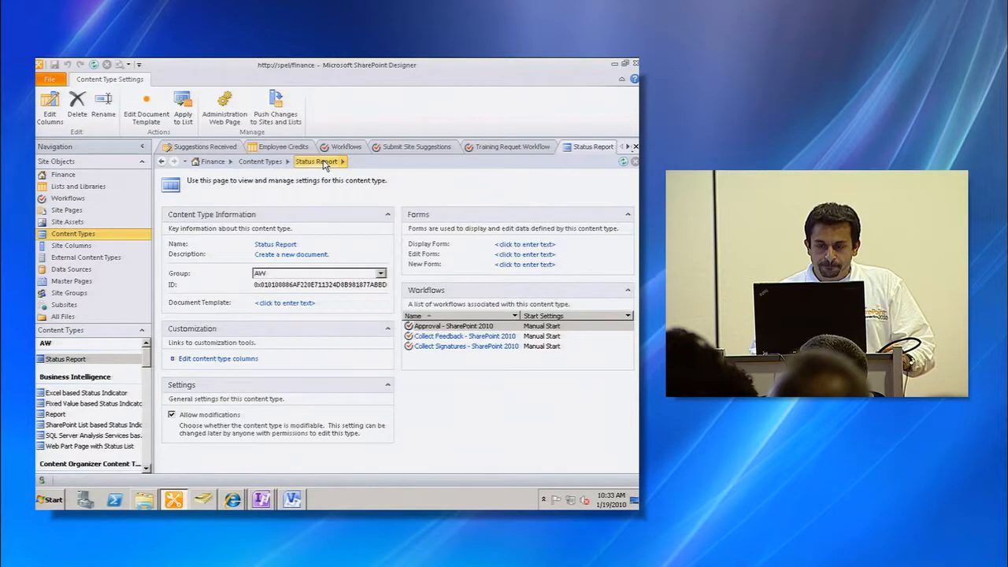
{"action": "left_click", "coordinate": [236, 115]}
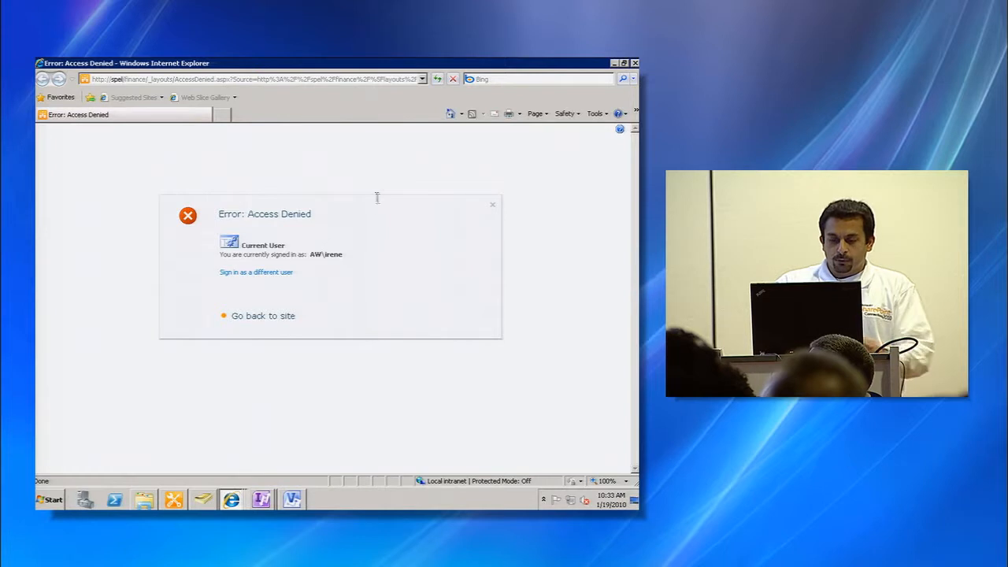
- Return to the Training Requests library and choose to sign in as a different user
{"action": "left_click", "coordinate": [636, 64]}
{"action": "left_click", "coordinate": [635, 64]}
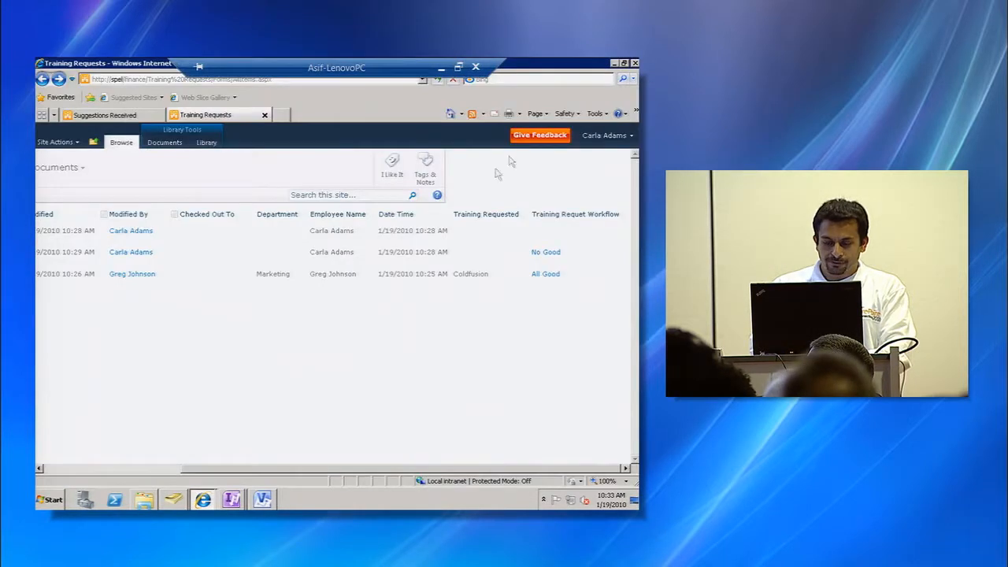
{"action": "left_click", "coordinate": [608, 137]}
{"action": "left_click", "coordinate": [551, 211]}
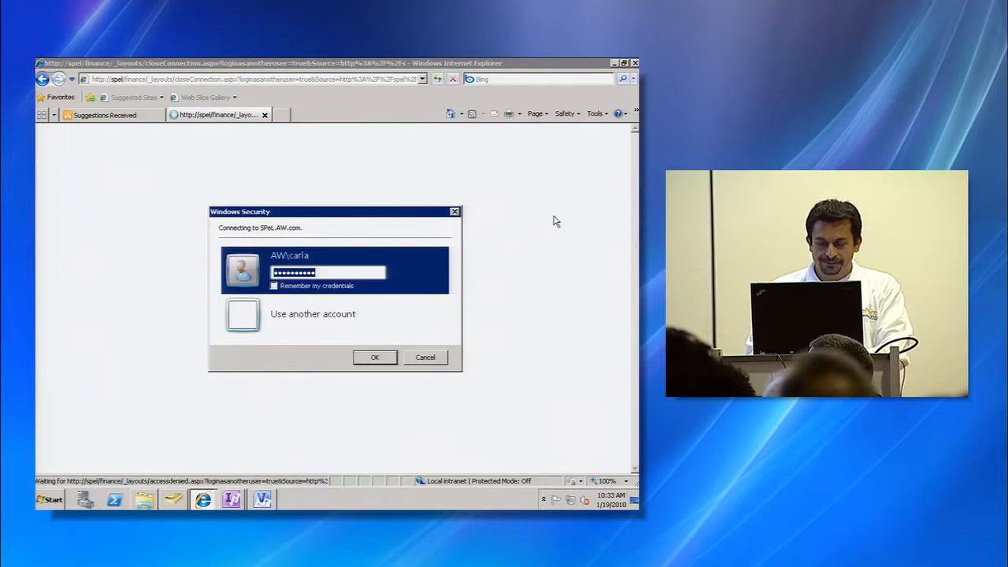
- Sign in with another account as administrator, entering the account password
{"action": "left_click", "coordinate": [343, 316]}
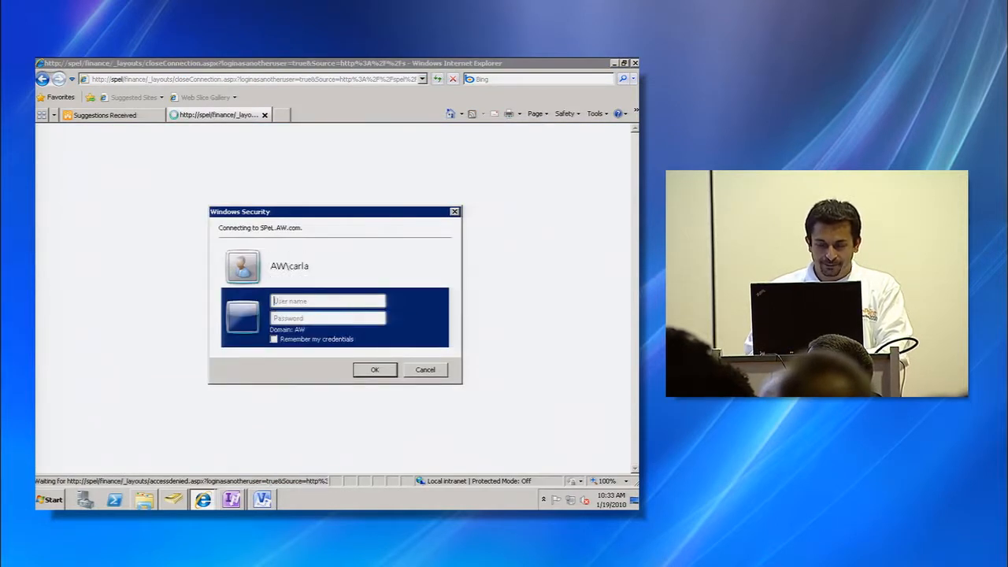
{"action": "type", "text": "administrator"}
{"action": "key", "text": "Tab"}
{"action": "type", "text": "••••••••••"}
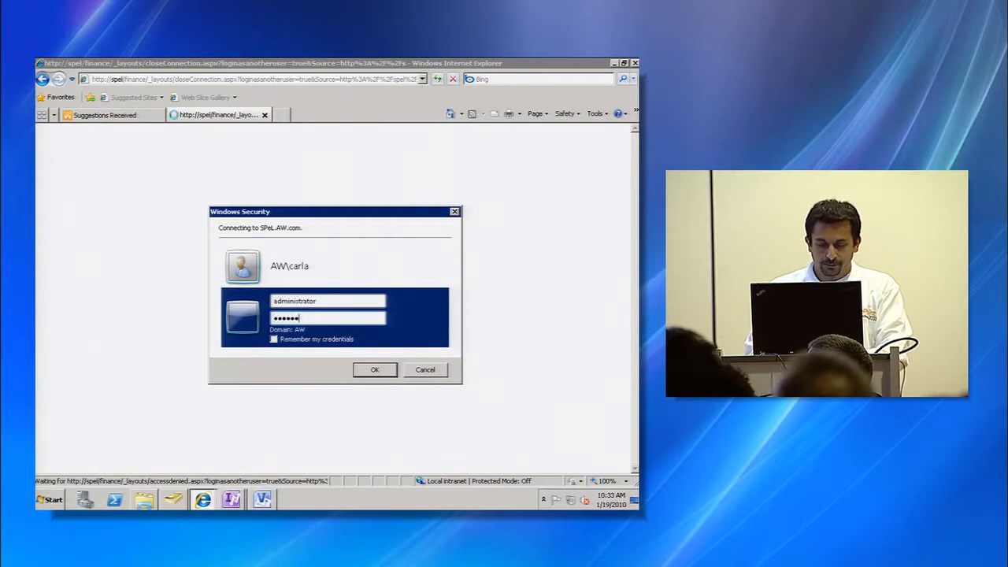
{"action": "key", "text": "Return"}
{"action": "type", "text": "•"}
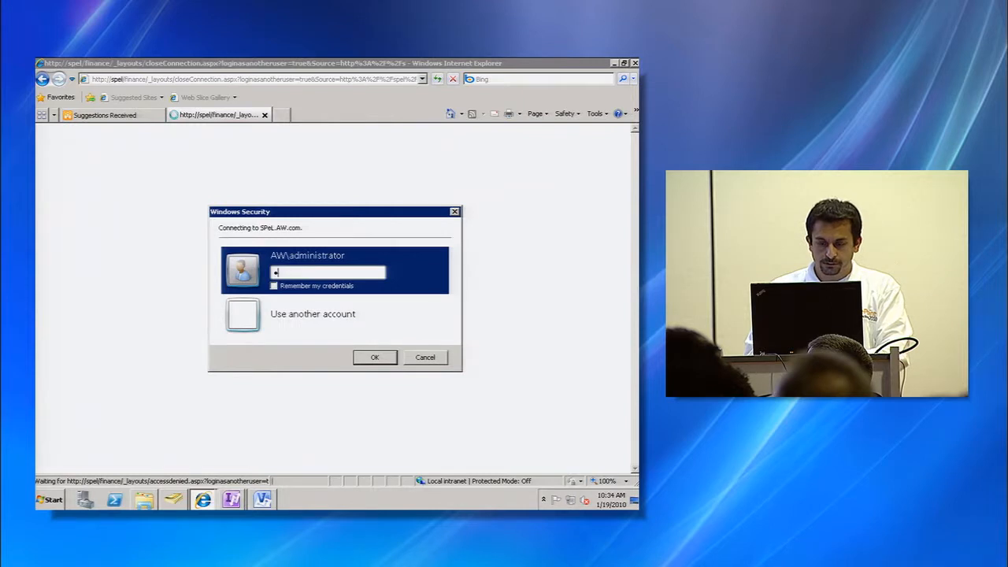
{"action": "type", "text": "•••••••"}
{"action": "key", "text": "Return"}
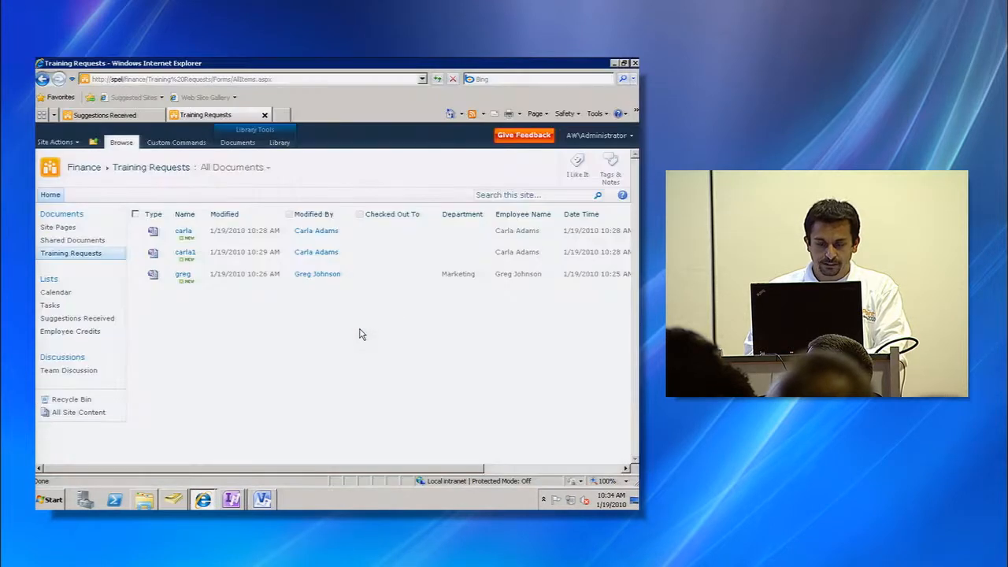
- Launch SharePoint Designer, open the Finance site and go to the Status Report content type
{"action": "key", "text": "super"}
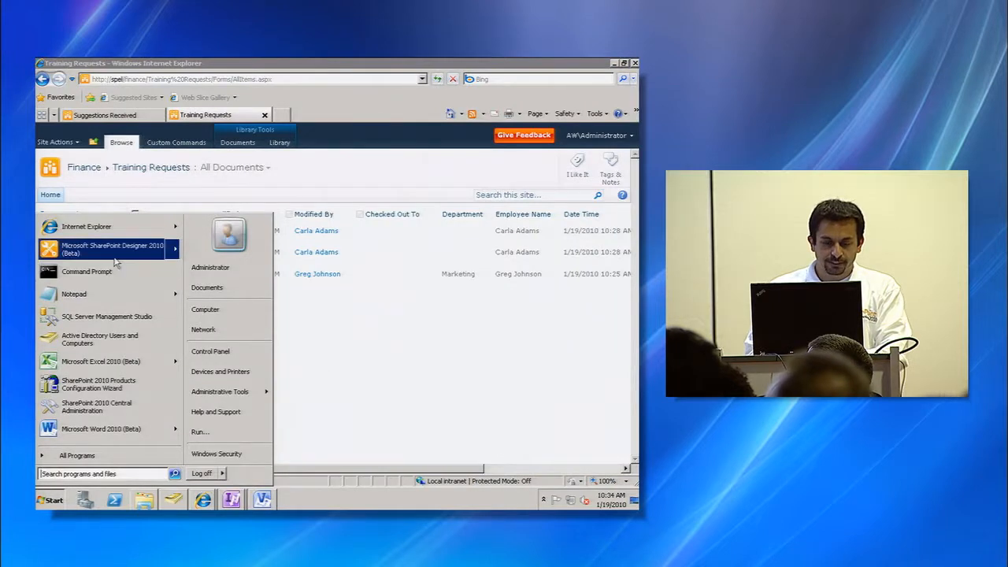
{"action": "left_click", "coordinate": [167, 252]}
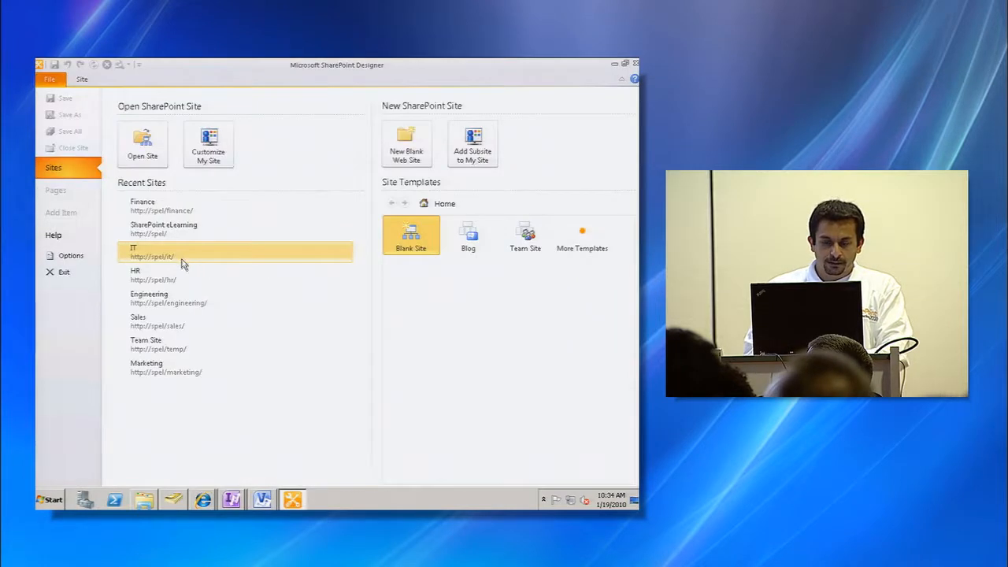
{"action": "left_click", "coordinate": [182, 214]}
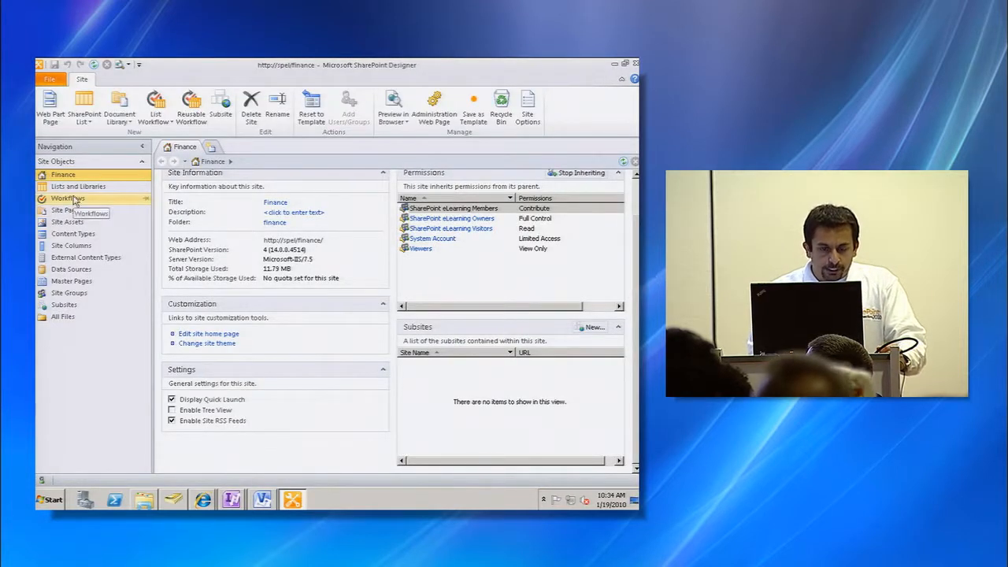
{"action": "left_click", "coordinate": [75, 234]}
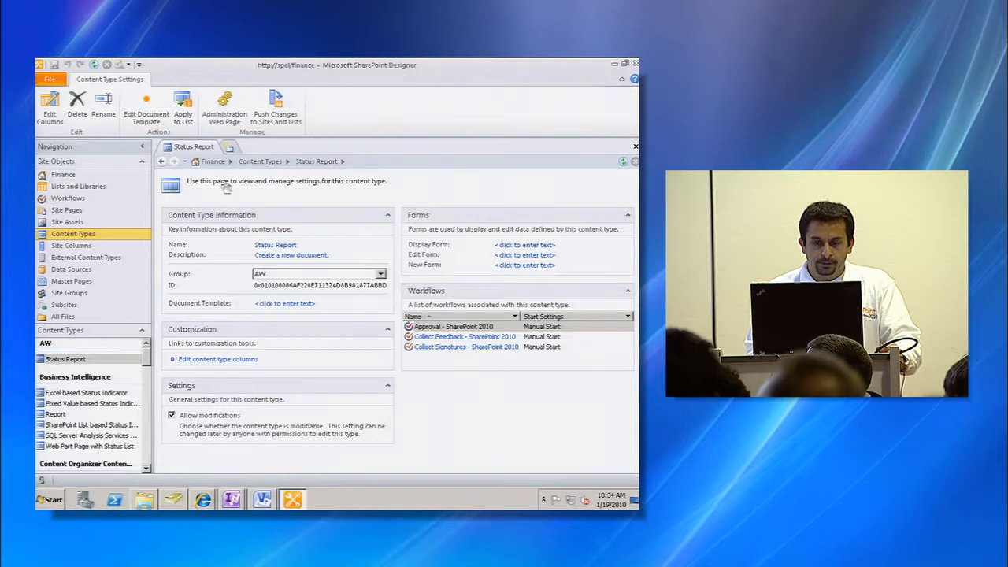
- Open the Status Report content type's administration web page and its advanced settings
{"action": "left_click", "coordinate": [223, 118]}
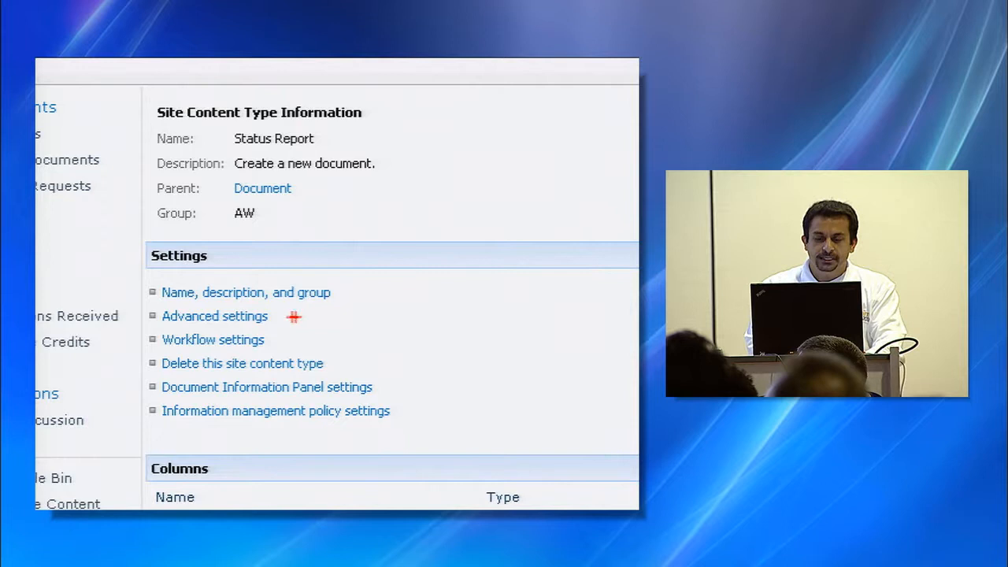
{"action": "left_click_drag", "start_coordinate": [309, 315], "coordinate": [400, 322]}
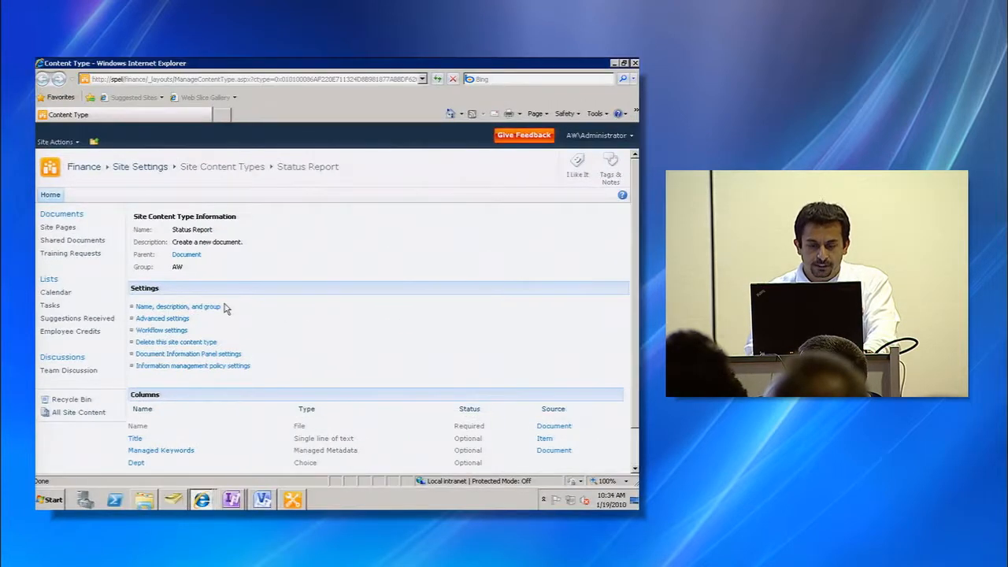
{"action": "left_click", "coordinate": [163, 318]}
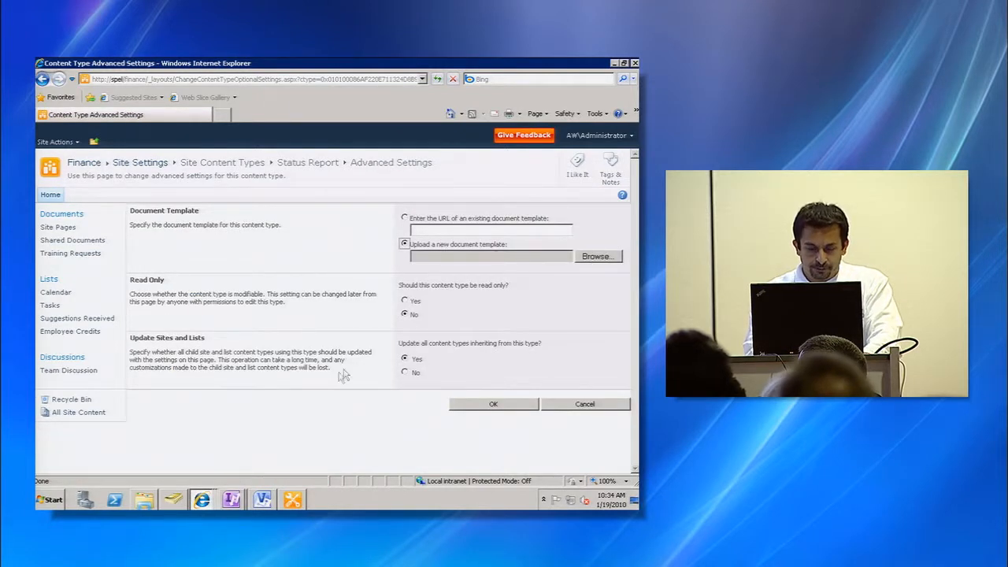
- Open the Status Report Word template from the Documents library to review it, and close it again
{"action": "left_click", "coordinate": [143, 499]}
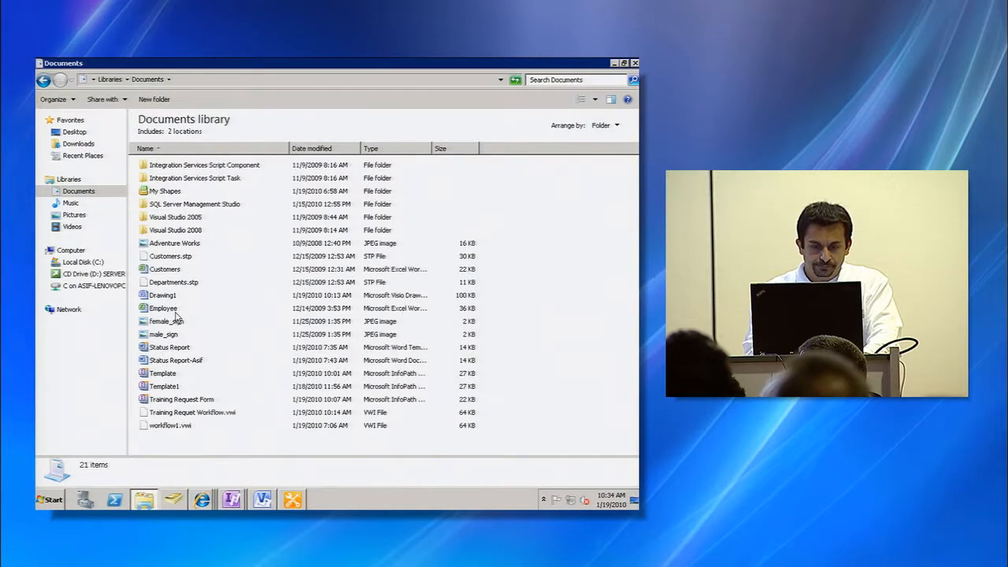
{"action": "left_click", "coordinate": [175, 352]}
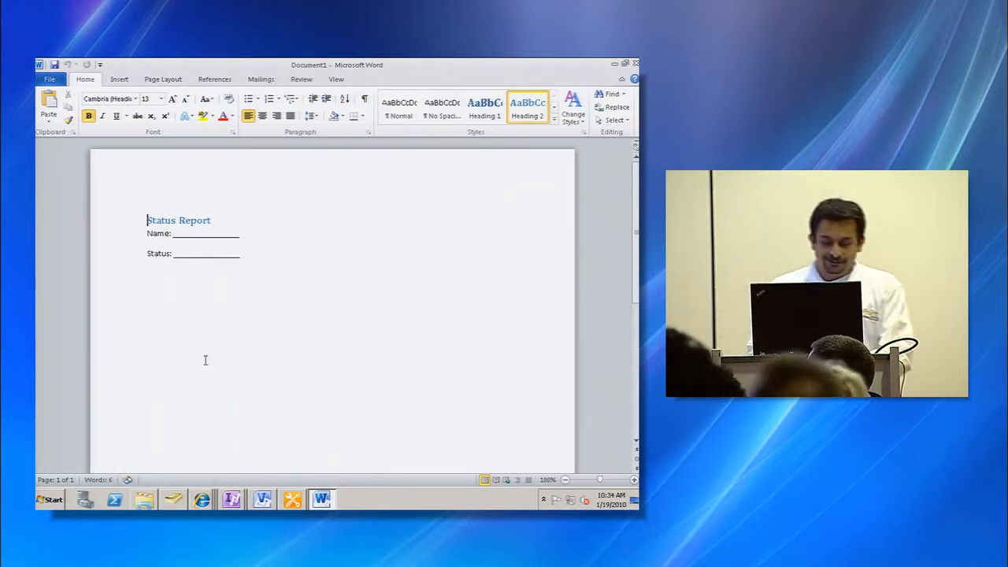
{"action": "key", "text": "alt+F4"}
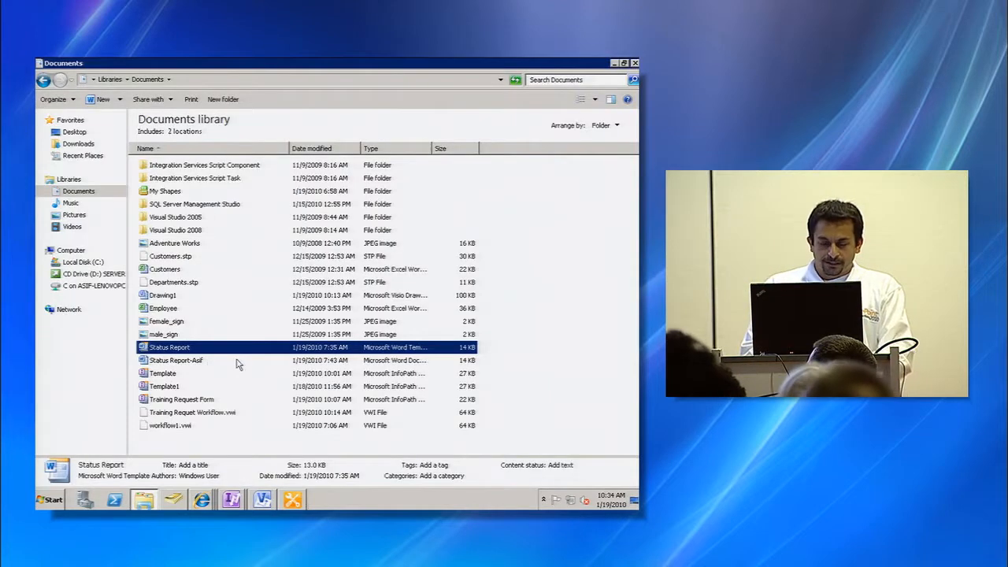
{"action": "key", "text": "alt+Tab"}
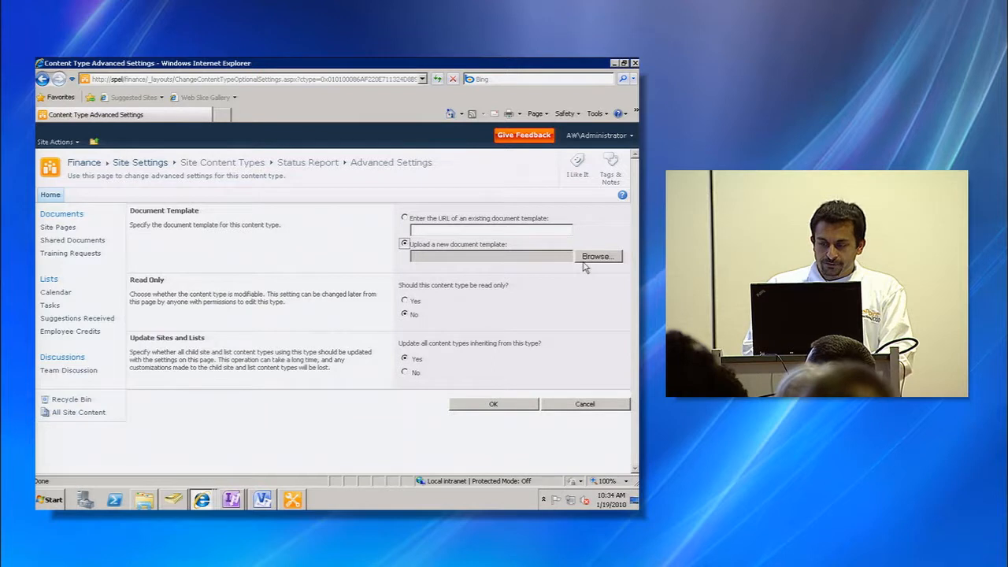
- Upload the Status Report file from Documents as the content type's new document template and save the settings
{"action": "left_click", "coordinate": [579, 262]}
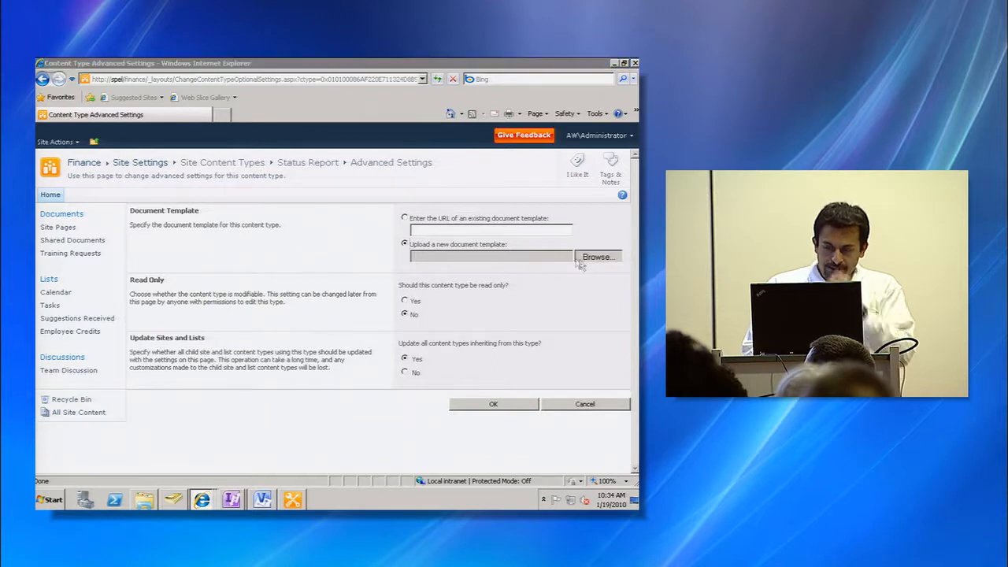
{"action": "left_click", "coordinate": [396, 275]}
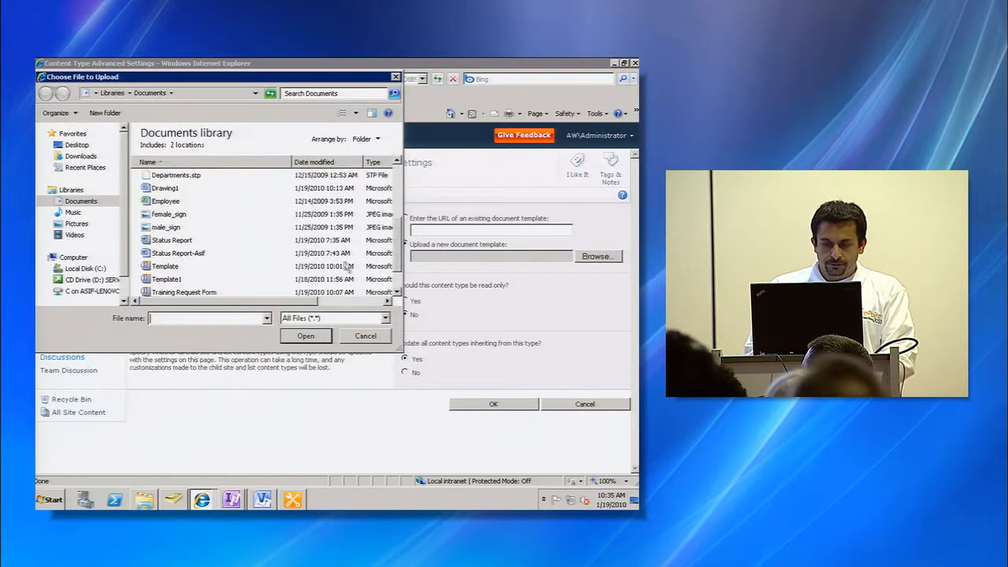
{"action": "left_click", "coordinate": [189, 244]}
{"action": "left_click", "coordinate": [305, 336]}
{"action": "left_click", "coordinate": [463, 404]}
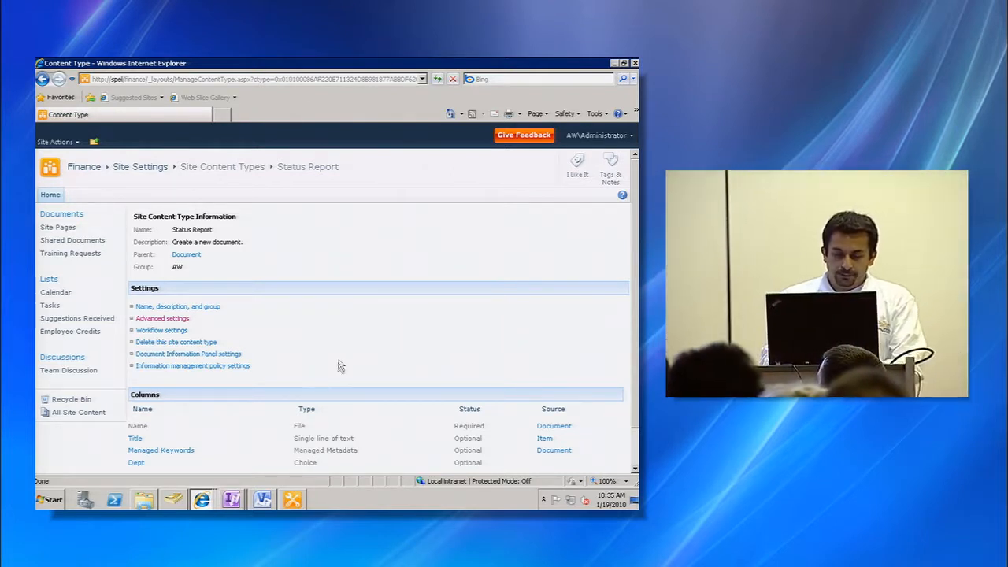
- Create a reusable workflow named Report Status for all content types on the Finance site
{"action": "left_click", "coordinate": [294, 502]}
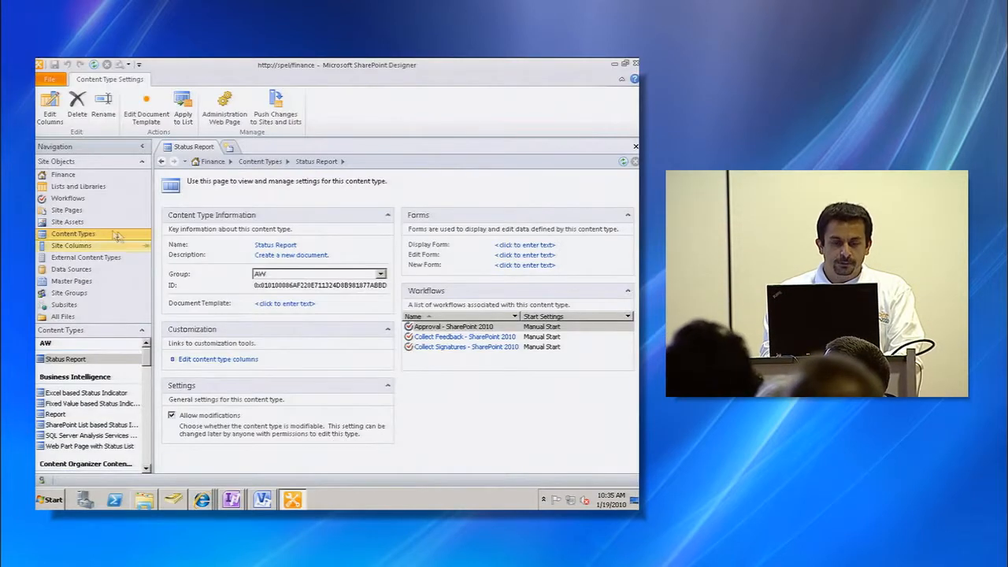
{"action": "left_click", "coordinate": [67, 198]}
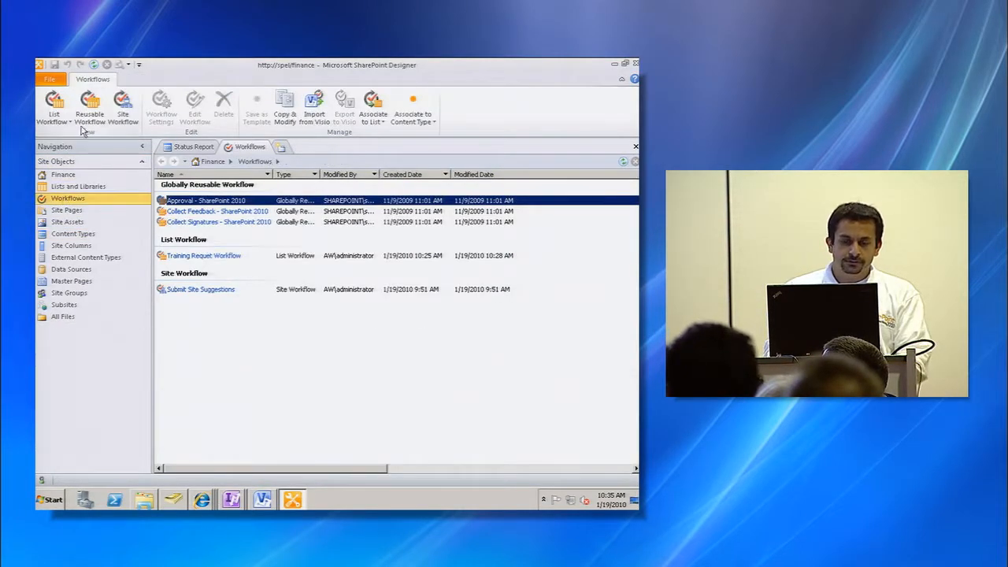
{"action": "left_click", "coordinate": [90, 110]}
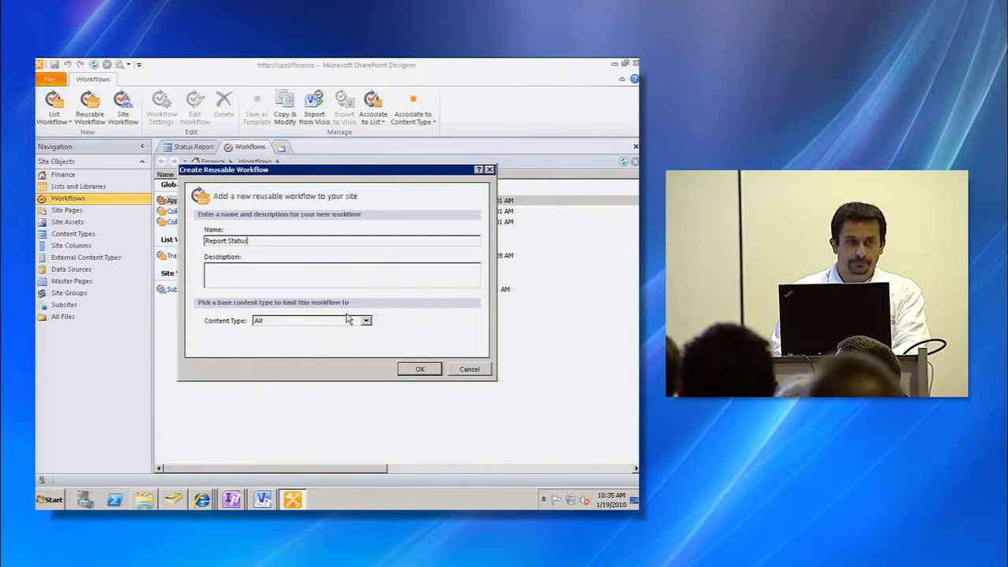
{"action": "left_click", "coordinate": [418, 370]}
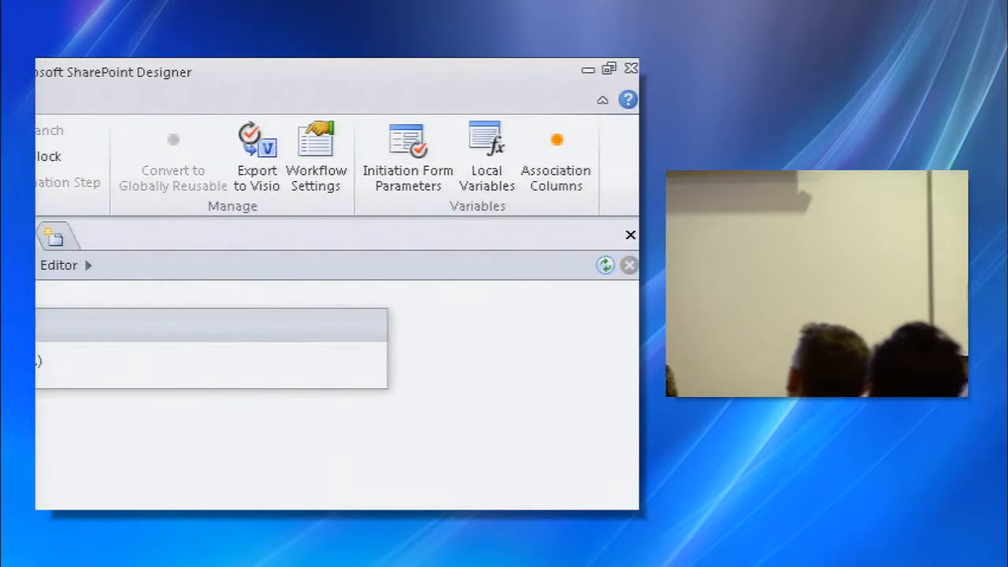
- Add the Dept site column as an association column of the Report Status workflow
{"action": "mouse_move", "coordinate": [601, 122]}
{"action": "left_mouse_down"}
{"action": "mouse_move", "coordinate": [482, 116]}
{"action": "mouse_move", "coordinate": [591, 269]}
{"action": "left_mouse_up"}
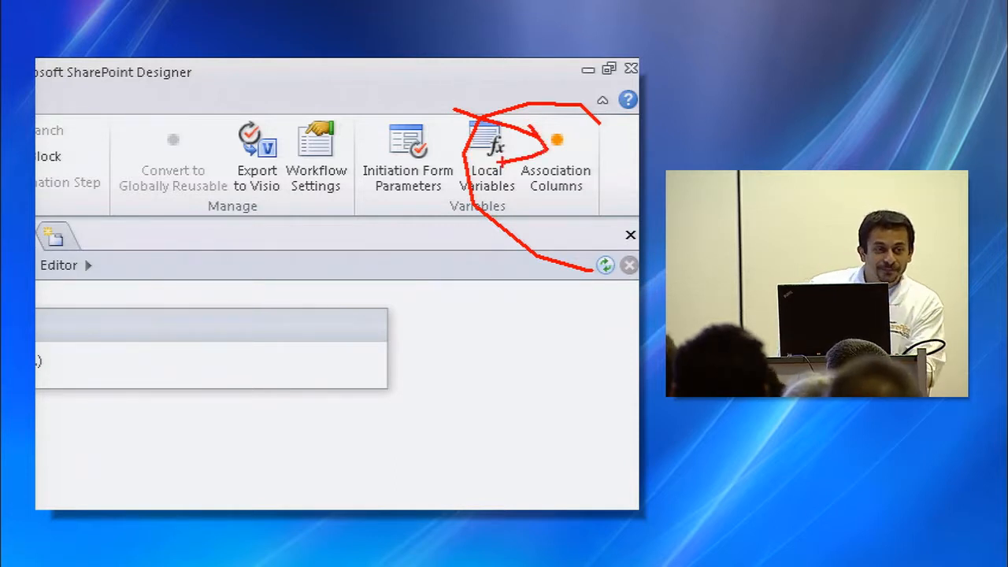
{"action": "key", "text": "Escape"}
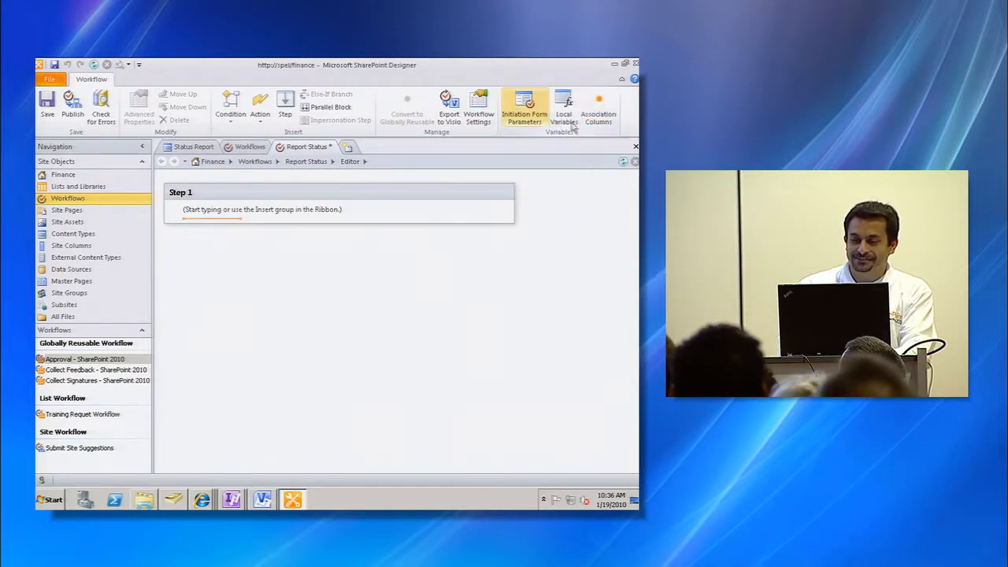
{"action": "left_click", "coordinate": [595, 118]}
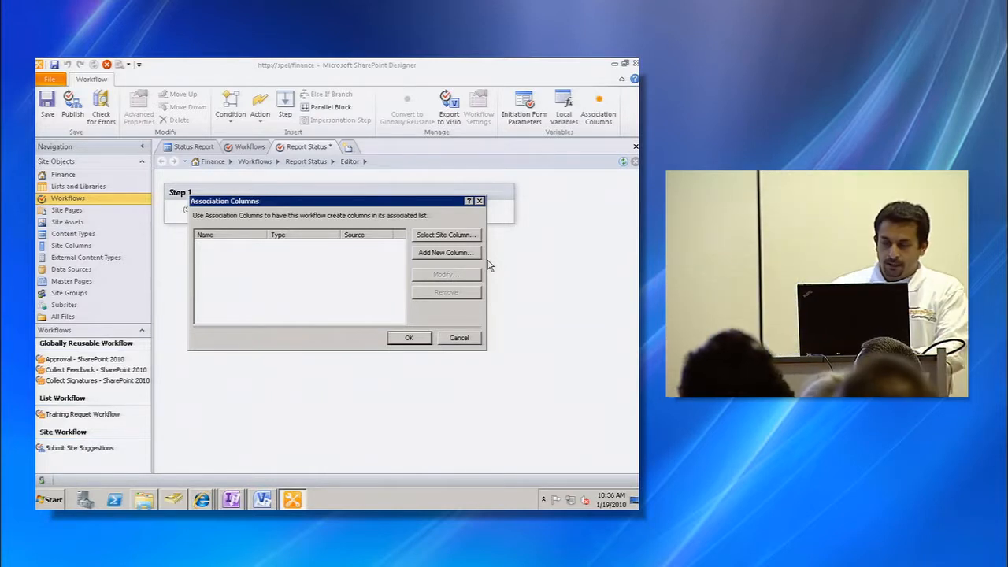
{"action": "left_click", "coordinate": [445, 234]}
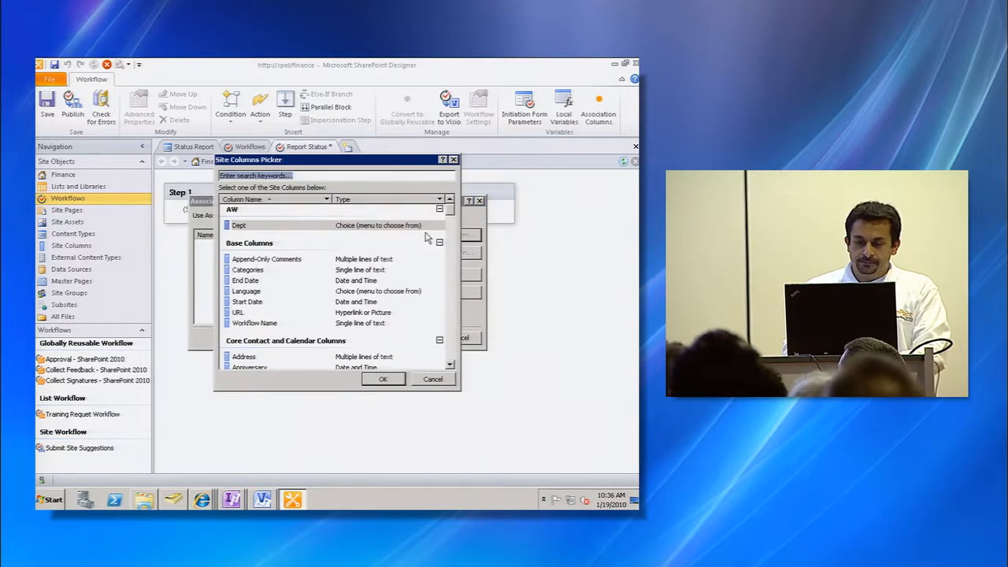
{"action": "left_click", "coordinate": [284, 229]}
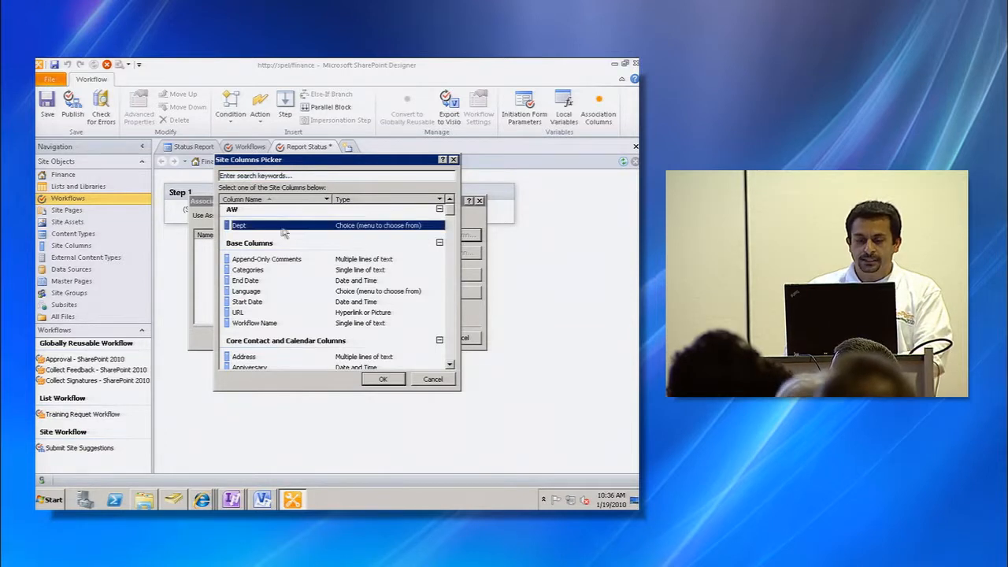
{"action": "left_click", "coordinate": [383, 380]}
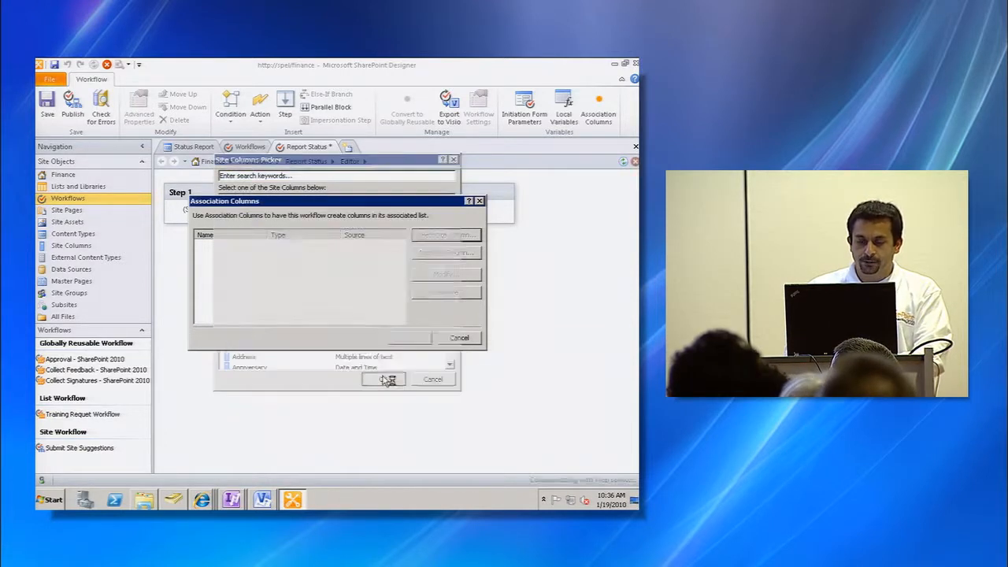
{"action": "left_click", "coordinate": [405, 338]}
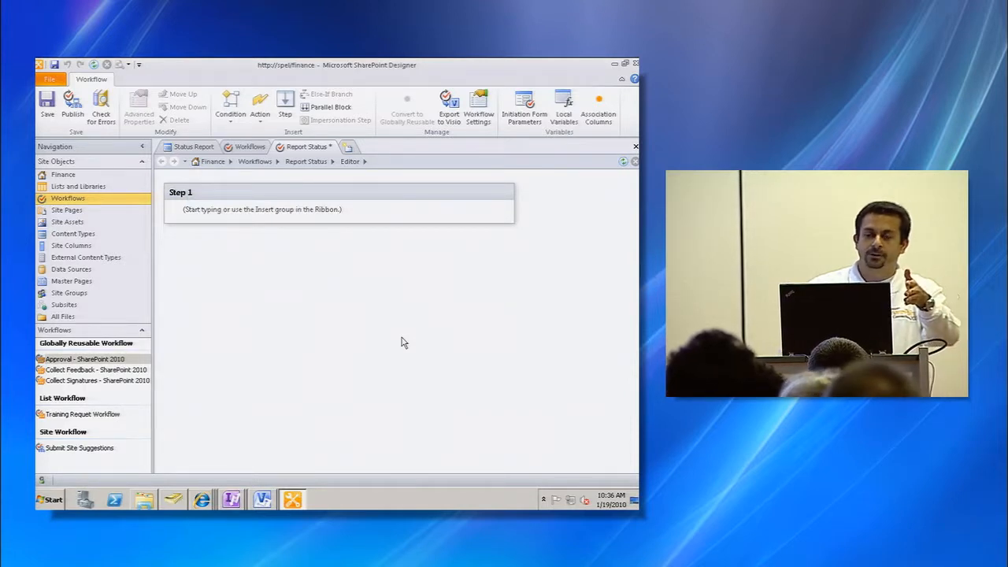
- Insert a Log to History List action in Step 1 with the message Starting
{"action": "left_click", "coordinate": [288, 220]}
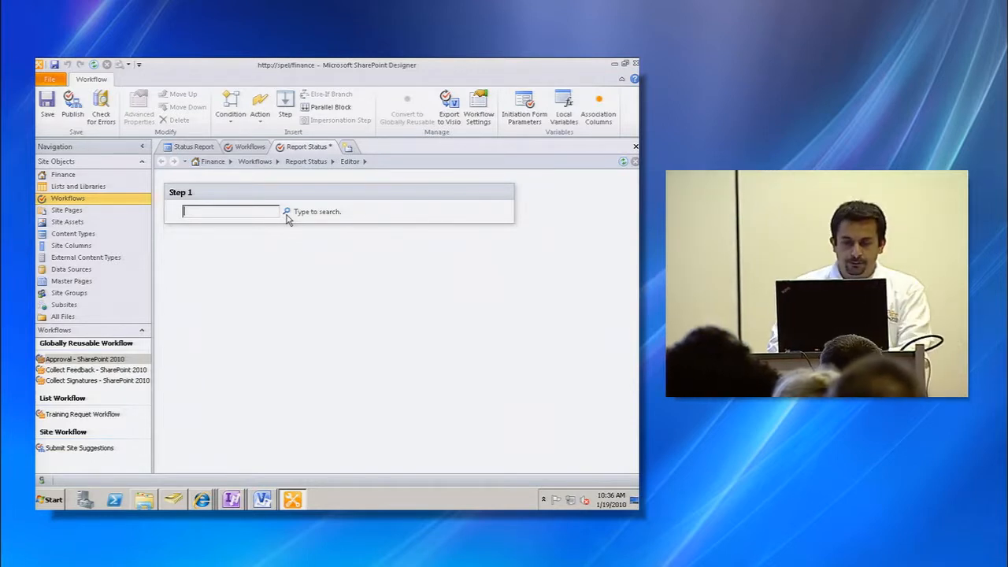
{"action": "type", "text": "log"}
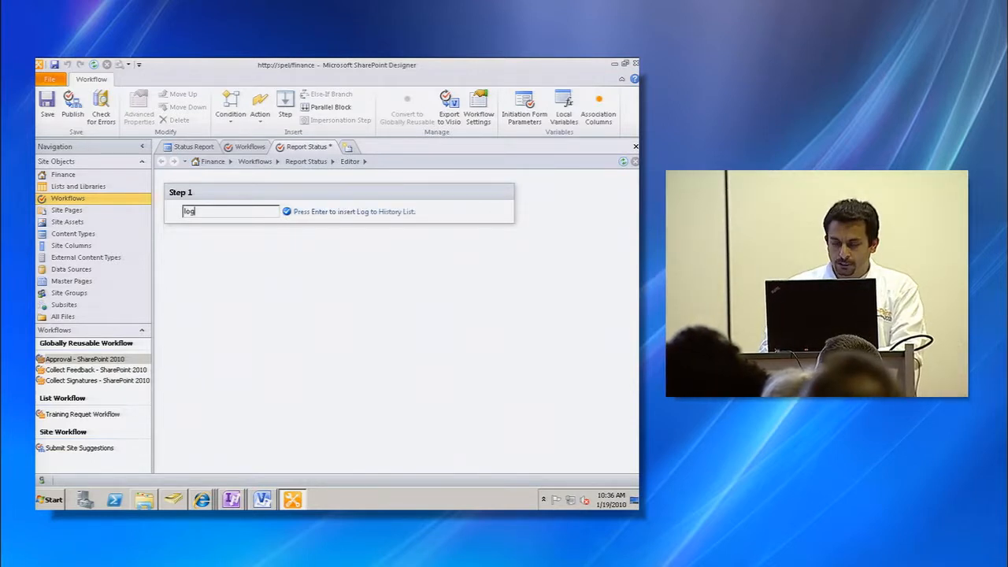
{"action": "key", "text": "Return"}
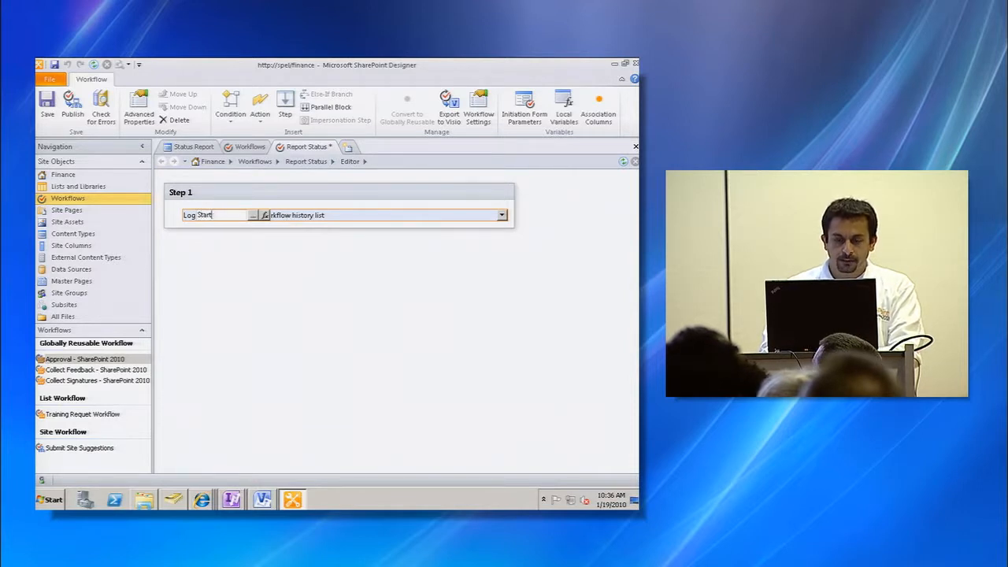
{"action": "key", "text": "Return"}
{"action": "double_click", "coordinate": [274, 227]}
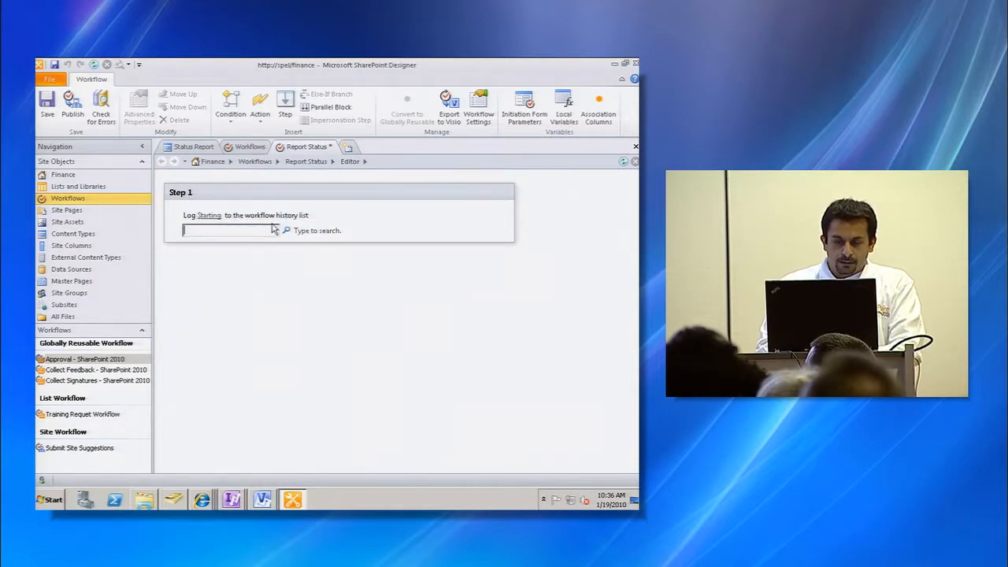
- Add a condition under the Starting log in Step 1 checking whether the current item's Dept equals Marketing
{"action": "left_click", "coordinate": [232, 104]}
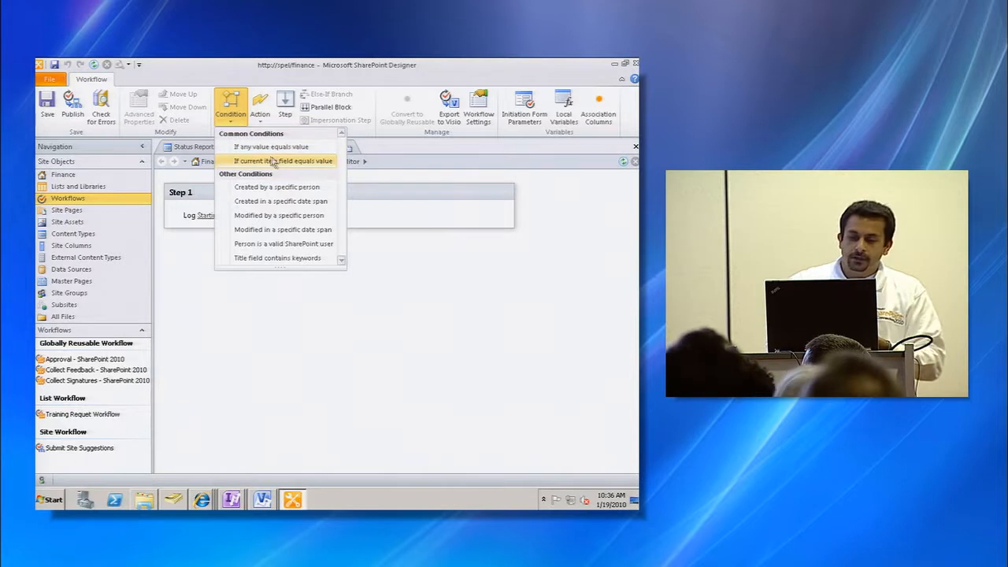
{"action": "left_click", "coordinate": [294, 162]}
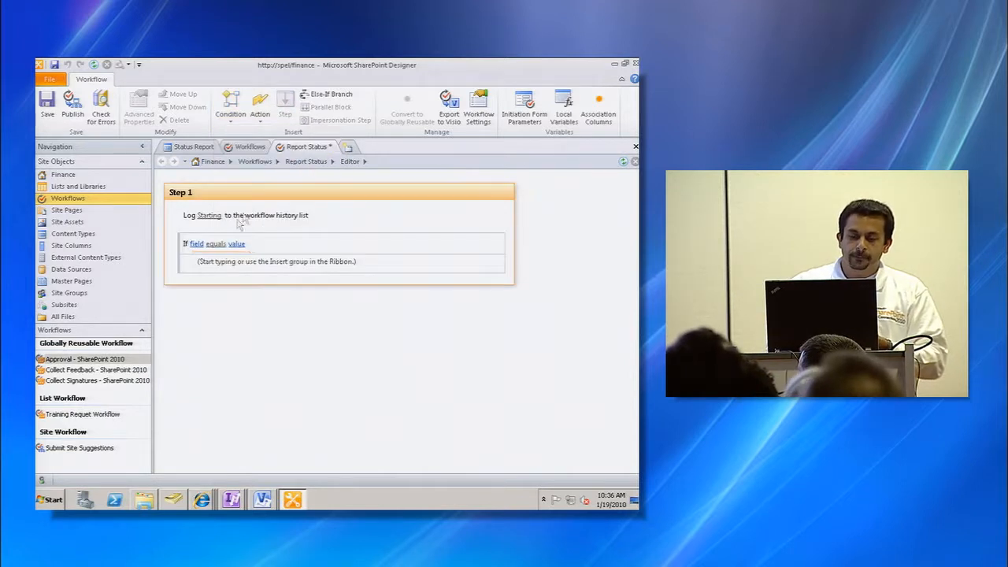
{"action": "left_click", "coordinate": [197, 244]}
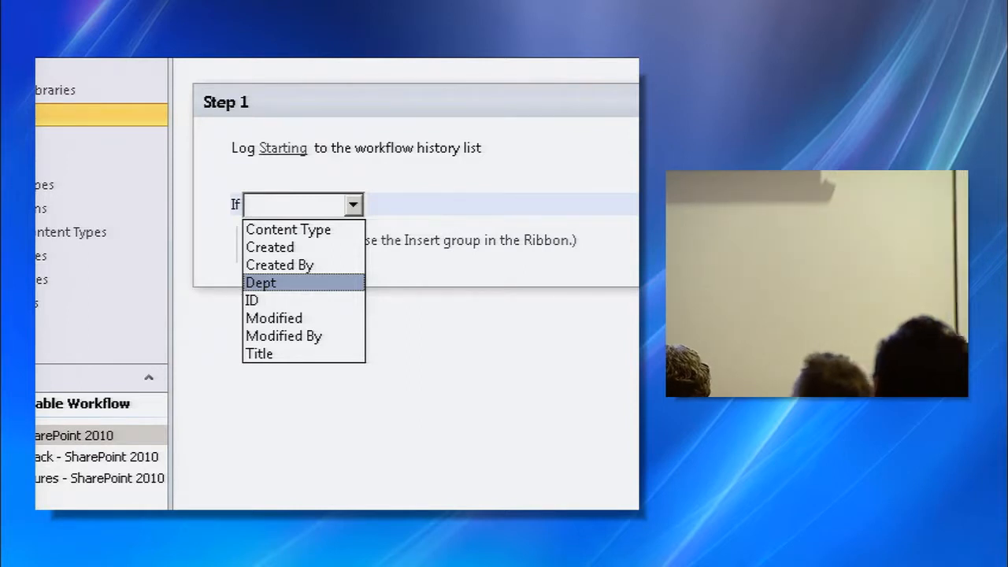
{"action": "key", "text": "Escape"}
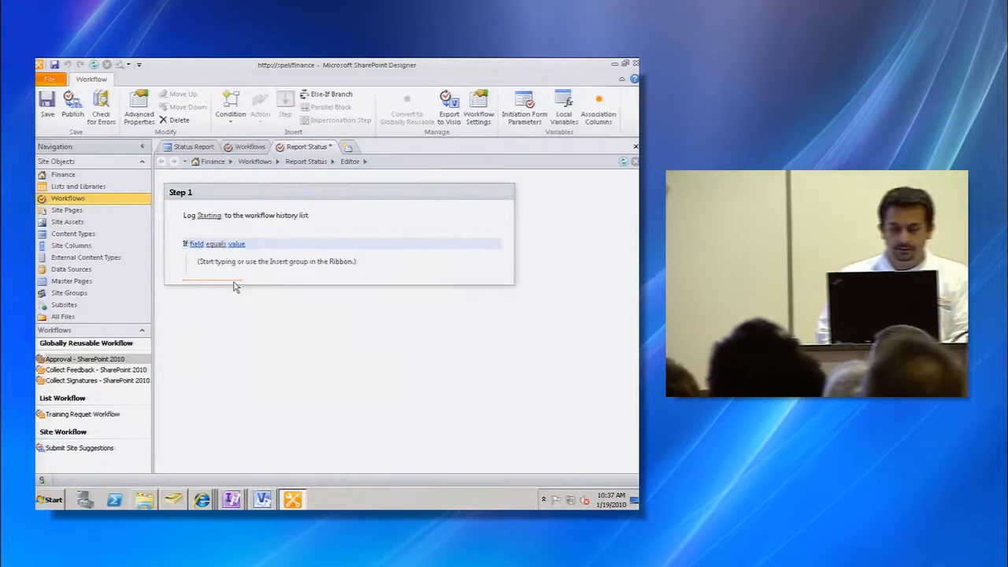
{"action": "left_click", "coordinate": [196, 243]}
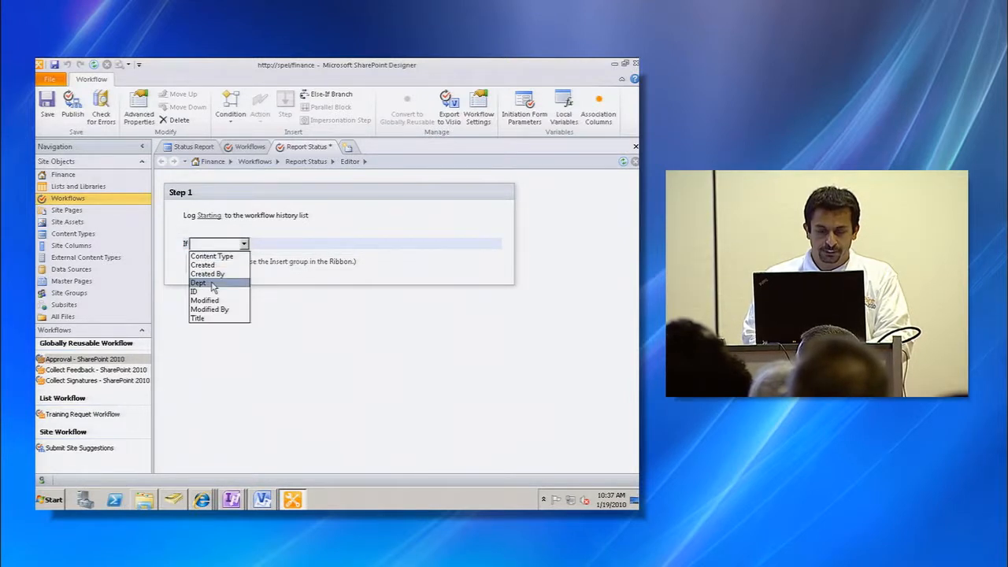
{"action": "left_click", "coordinate": [199, 283]}
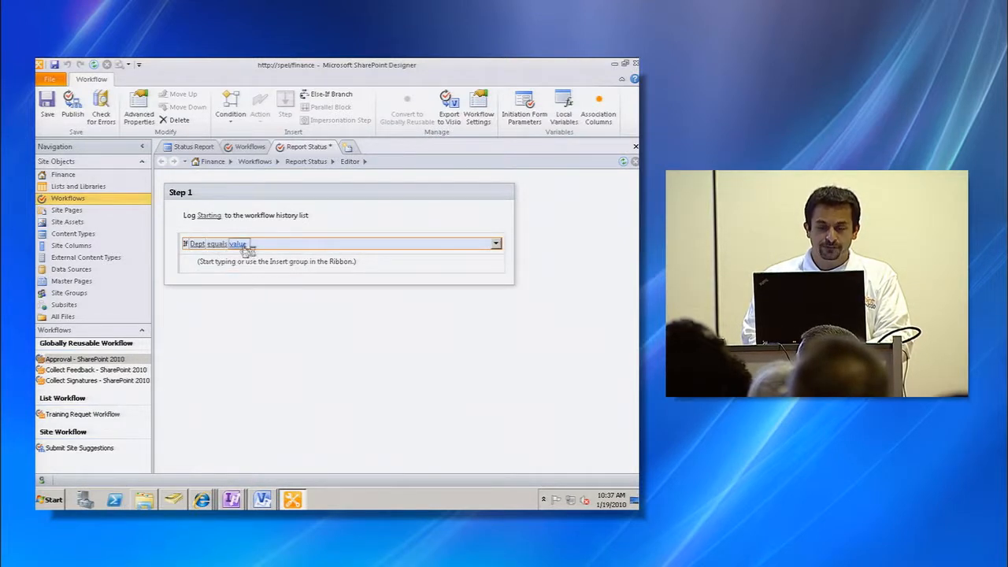
{"action": "left_click", "coordinate": [237, 244]}
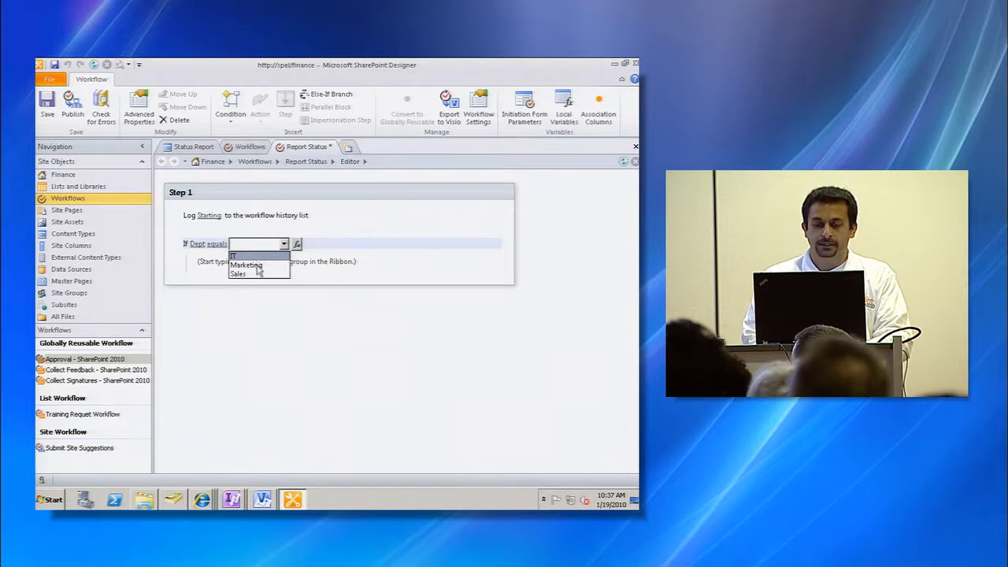
{"action": "left_click", "coordinate": [246, 264]}
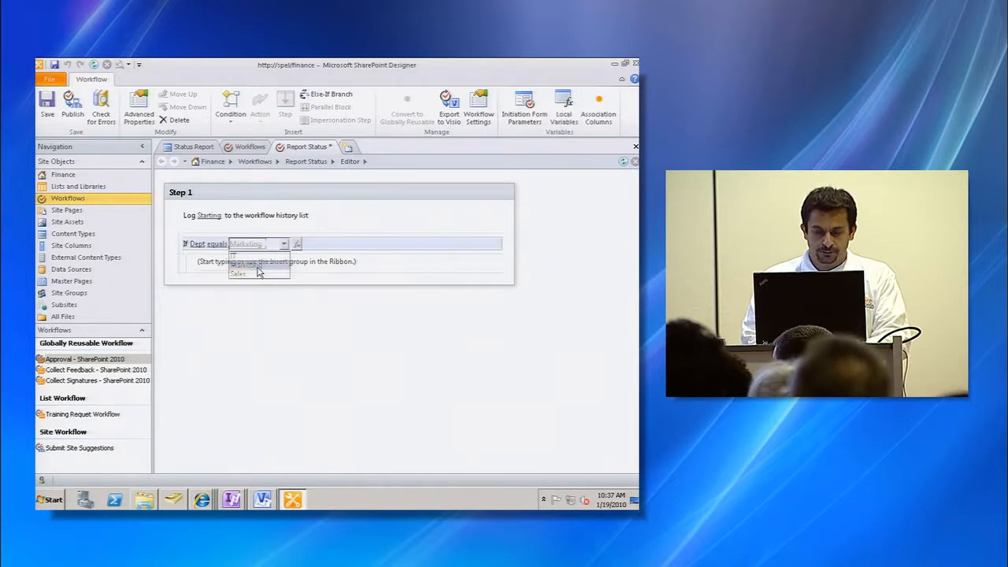
- Inside the Marketing branch, add a Log to History List action with the message Marketing
{"action": "left_click", "coordinate": [235, 267]}
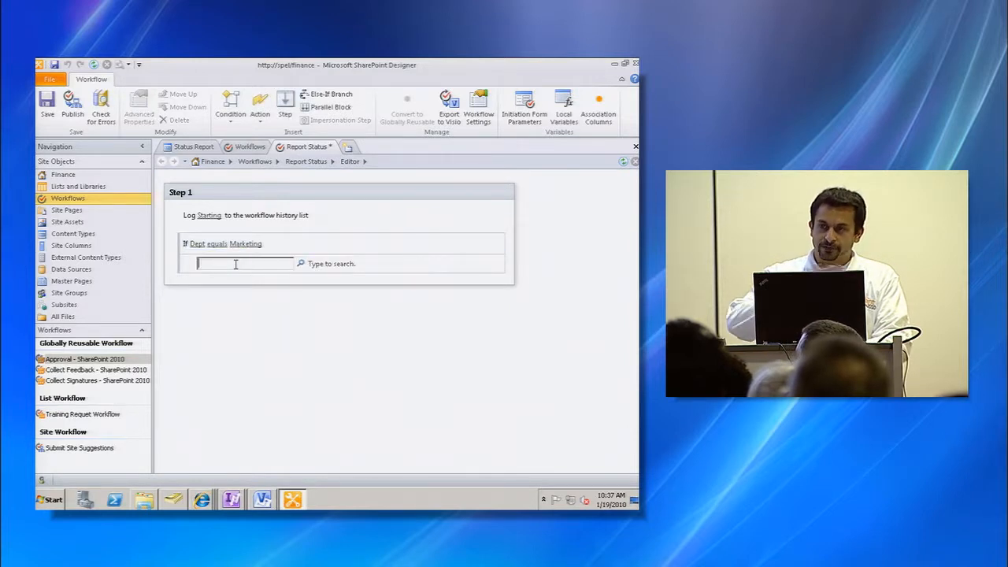
{"action": "type", "text": "log"}
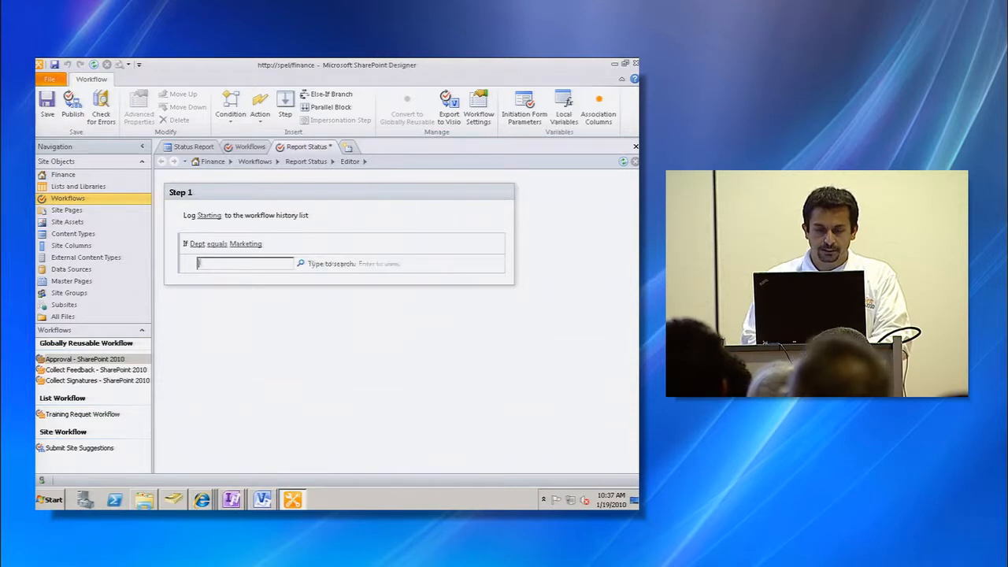
{"action": "key", "text": "Return"}
{"action": "left_click", "coordinate": [232, 266]}
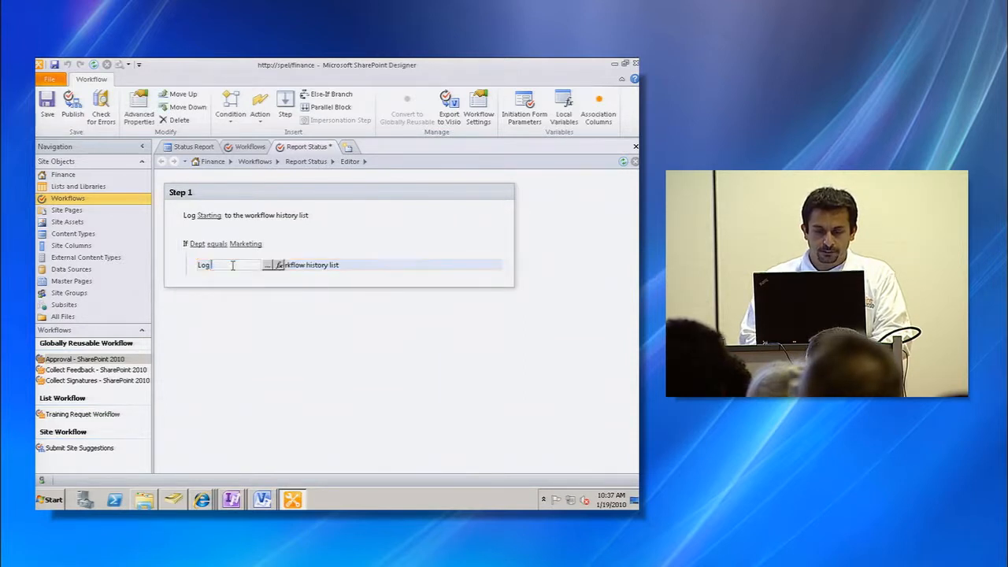
{"action": "type", "text": "Marketing"}
{"action": "key", "text": "Return"}
{"action": "key", "text": "Return"}
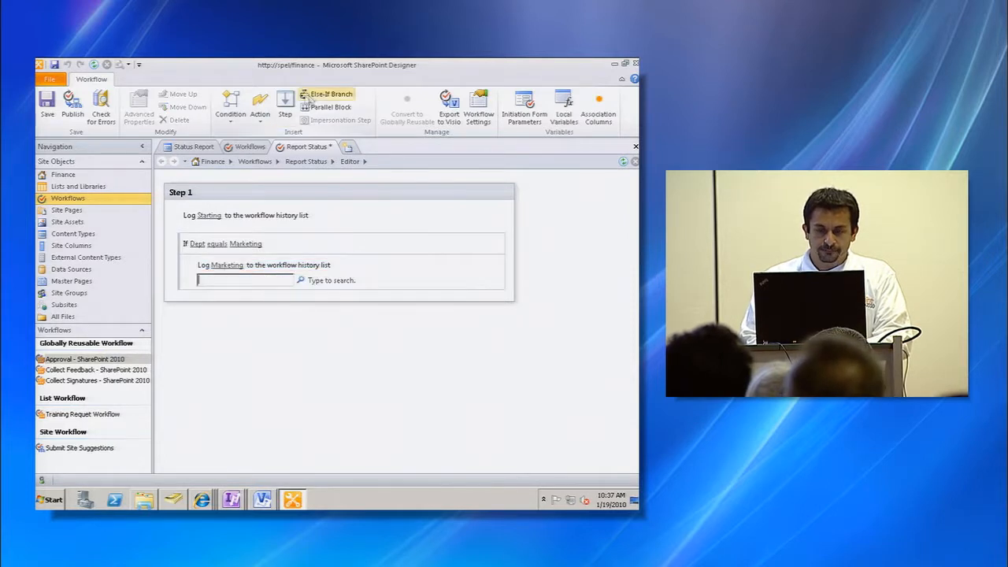
- Add an Else If branch with a condition checking whether the current item's Dept equals Sales
{"action": "left_click", "coordinate": [326, 94]}
{"action": "left_click", "coordinate": [230, 102]}
{"action": "left_click", "coordinate": [260, 156]}
{"action": "left_click", "coordinate": [210, 292]}
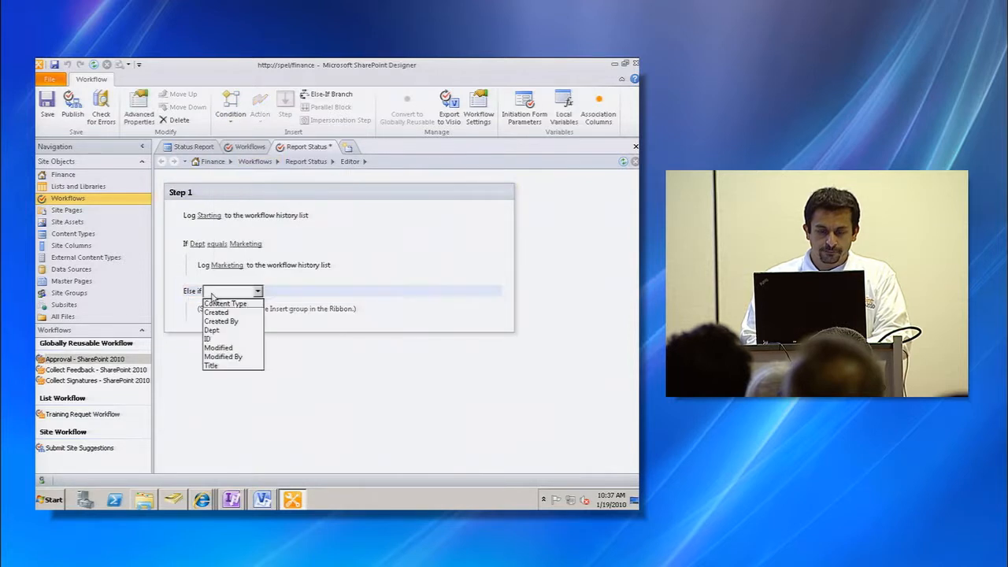
{"action": "left_click", "coordinate": [234, 330]}
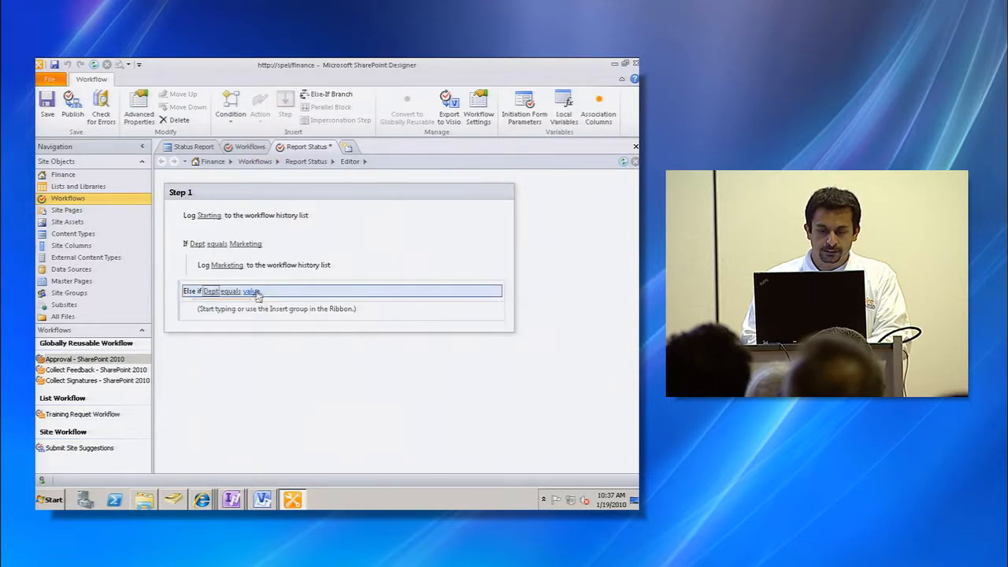
{"action": "left_click", "coordinate": [253, 291]}
{"action": "left_click", "coordinate": [263, 321]}
- Add a Log to History List action with the message sales inside the Else If branch, then publish the workflow
{"action": "left_click", "coordinate": [240, 311]}
{"action": "type", "text": "Log"}
{"action": "key", "text": "Return"}
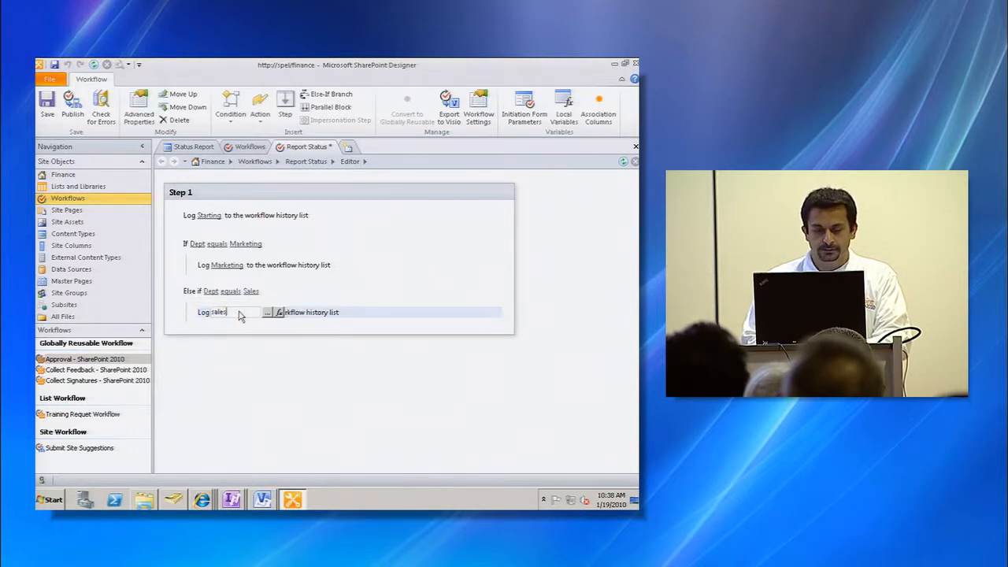
{"action": "key", "text": "Return"}
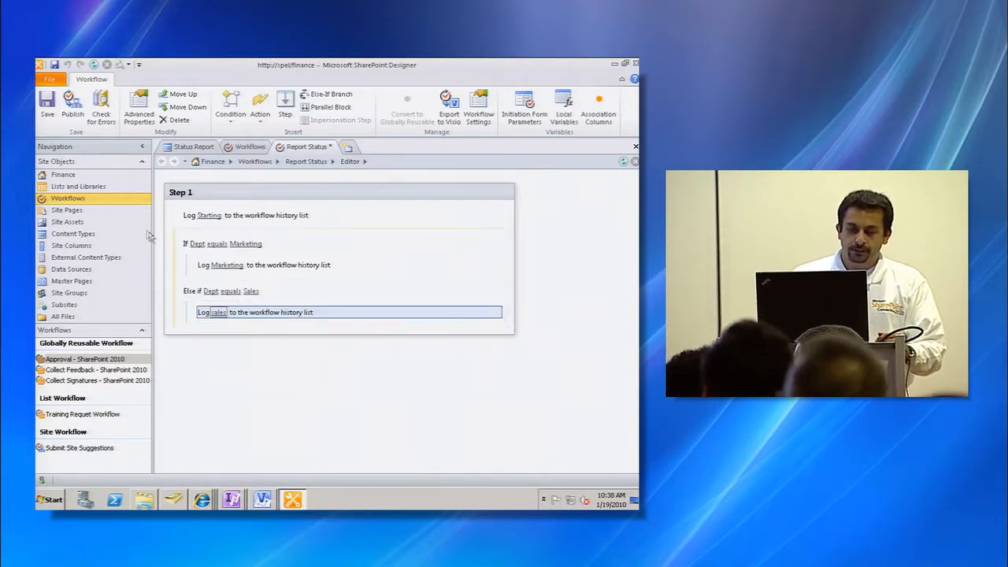
{"action": "left_click", "coordinate": [73, 107]}
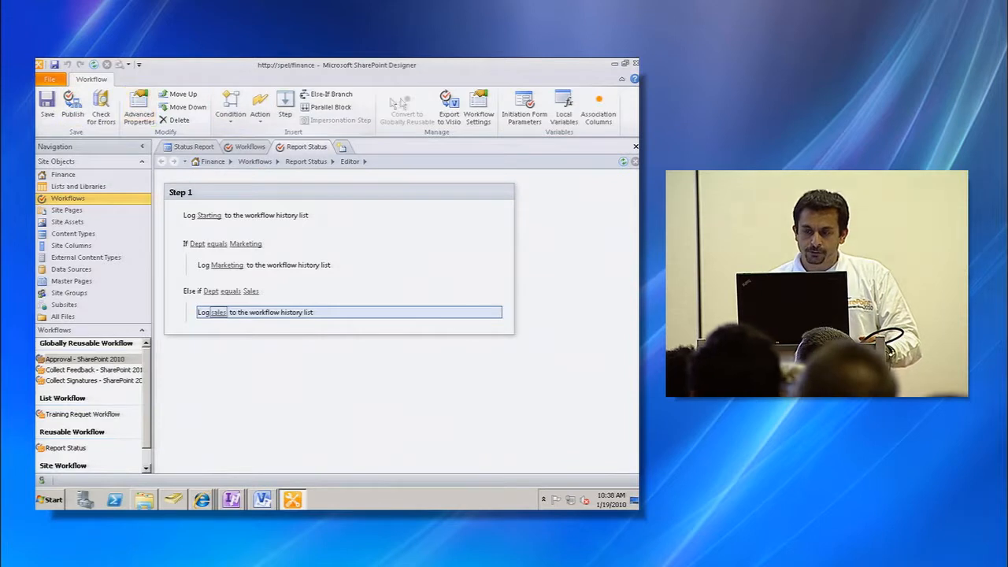
- Associate the Report Status workflow with the Status Report content type, accepting the default association settings
{"action": "left_click", "coordinate": [478, 108]}
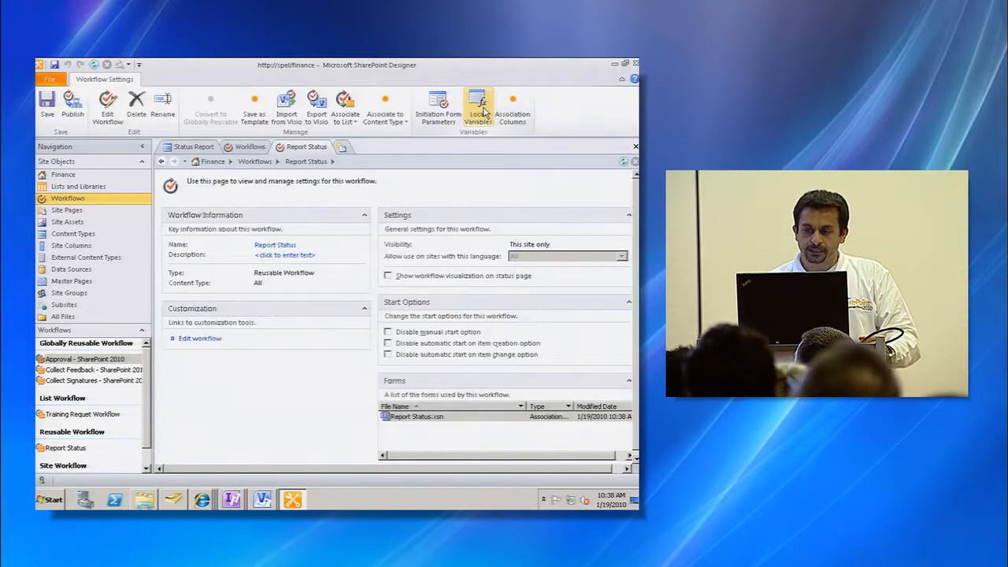
{"action": "left_click", "coordinate": [388, 115]}
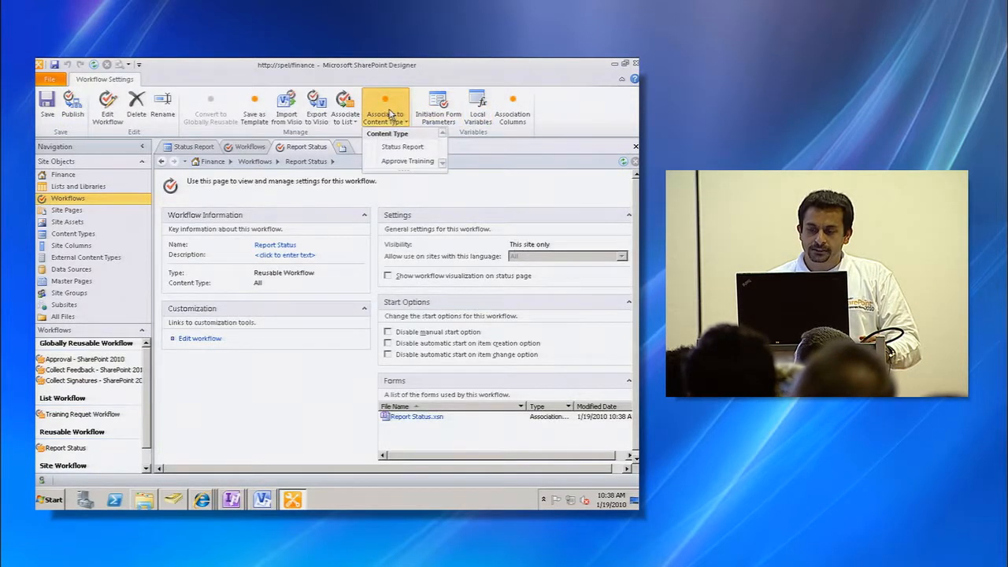
{"action": "left_click", "coordinate": [402, 147]}
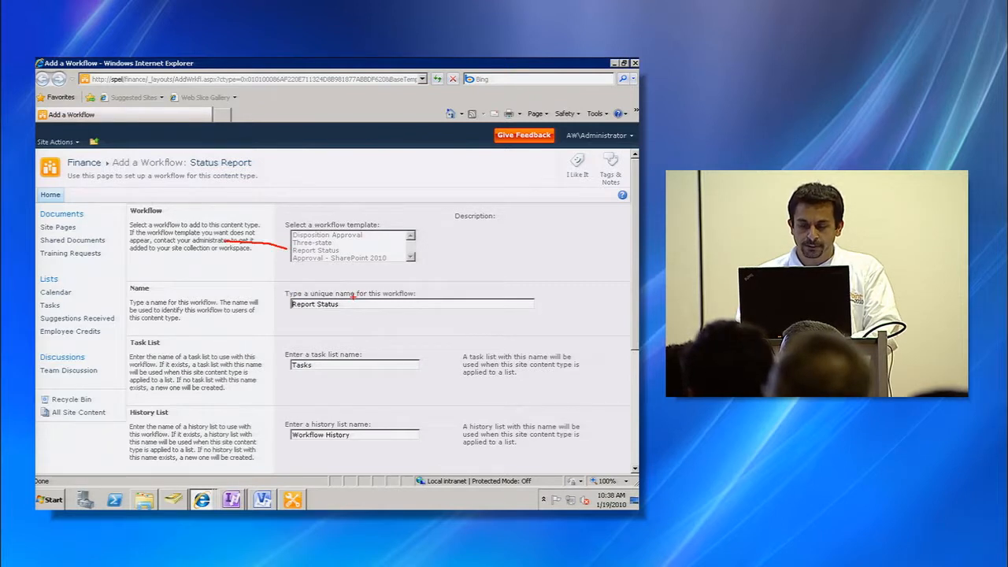
{"action": "left_click_drag", "start_coordinate": [349, 299], "coordinate": [364, 296]}
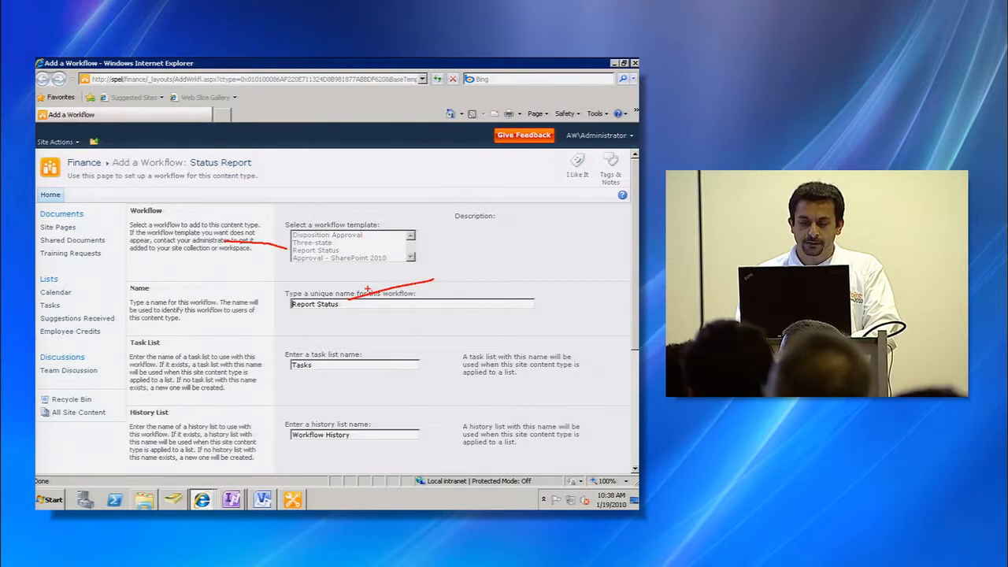
{"action": "key", "text": "Escape"}
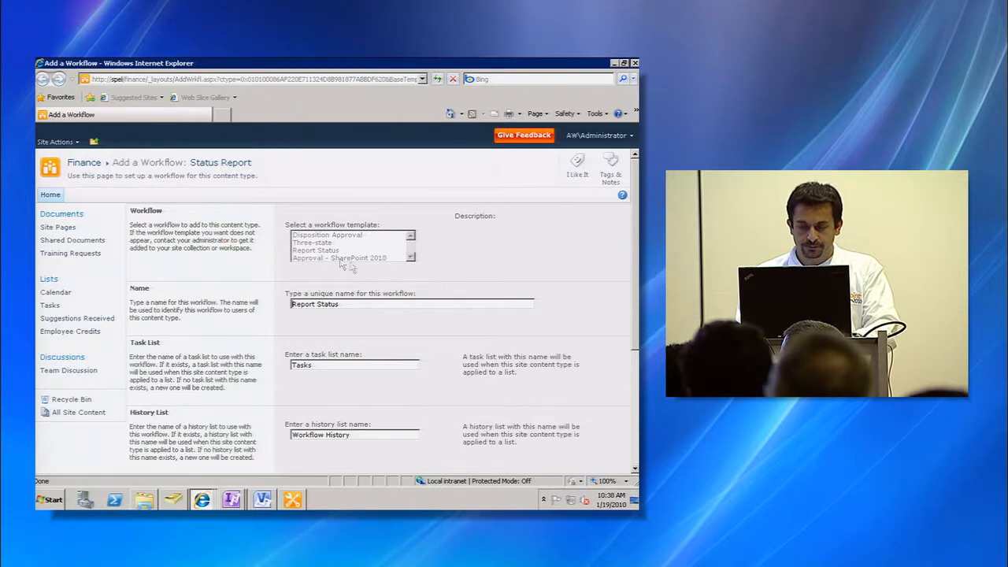
{"action": "left_click", "coordinate": [634, 377]}
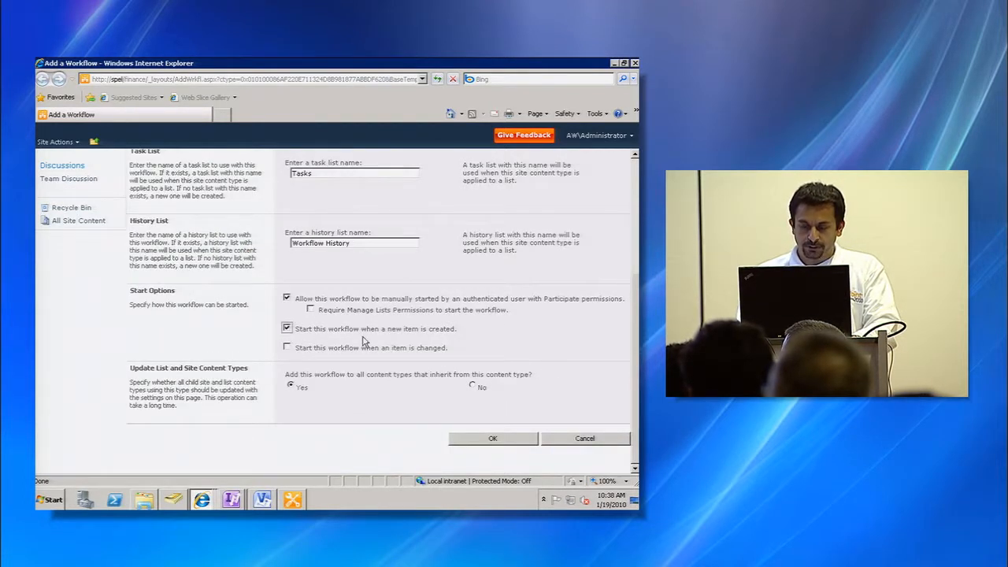
{"action": "left_click", "coordinate": [501, 440]}
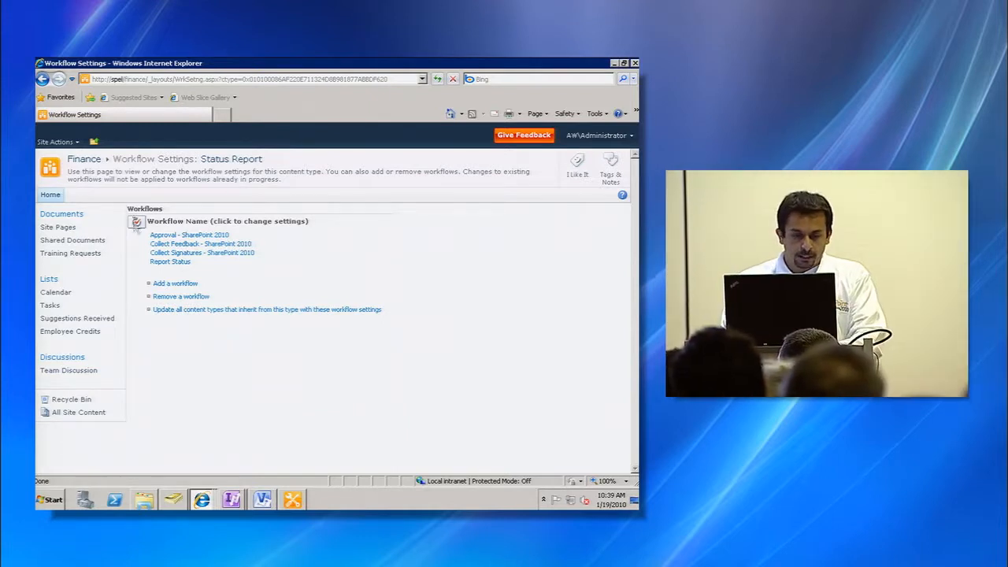
- Open the Shared Documents library settings and enable Allow management of content types
{"action": "left_click", "coordinate": [80, 241]}
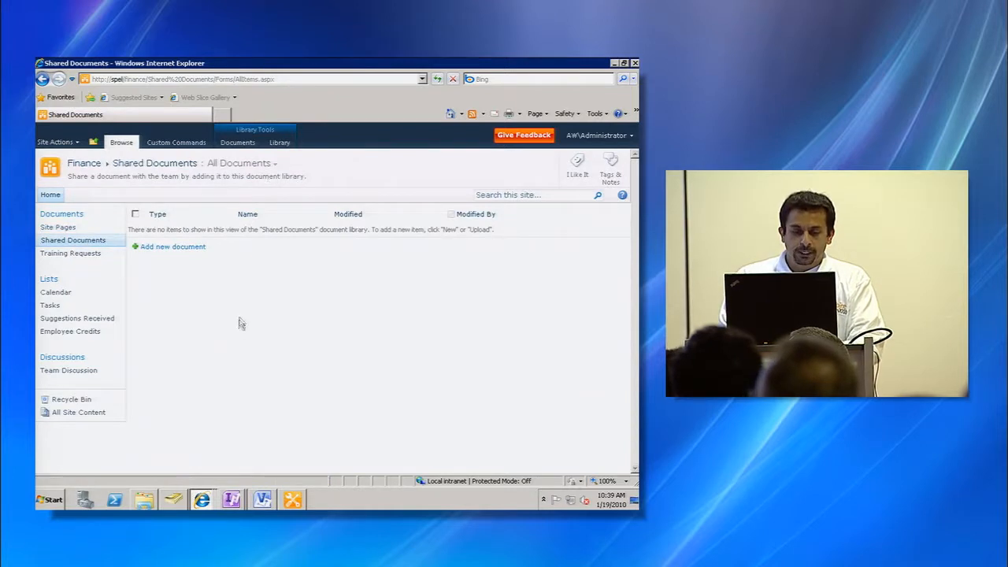
{"action": "key", "text": "alt+Tab"}
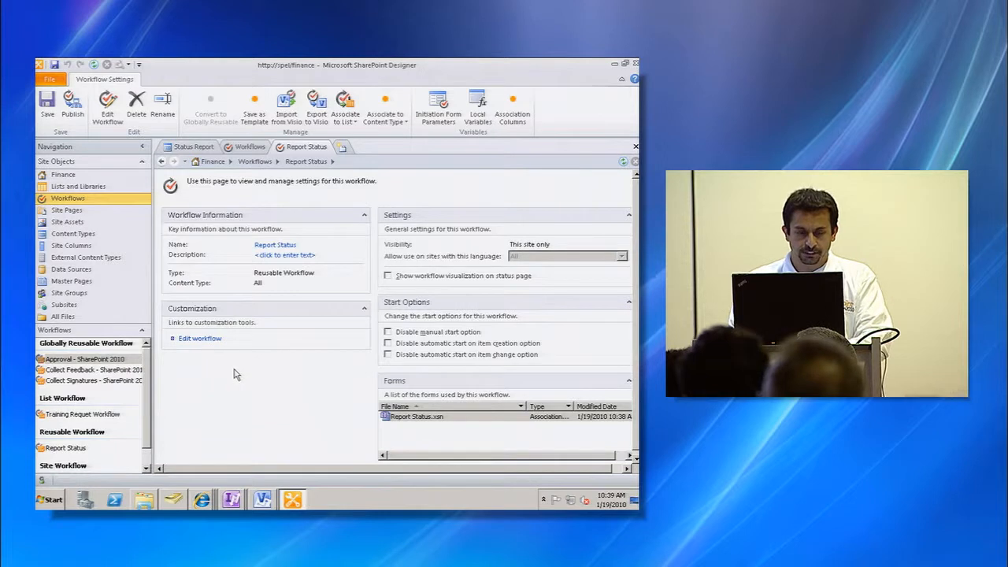
{"action": "left_click", "coordinate": [78, 189]}
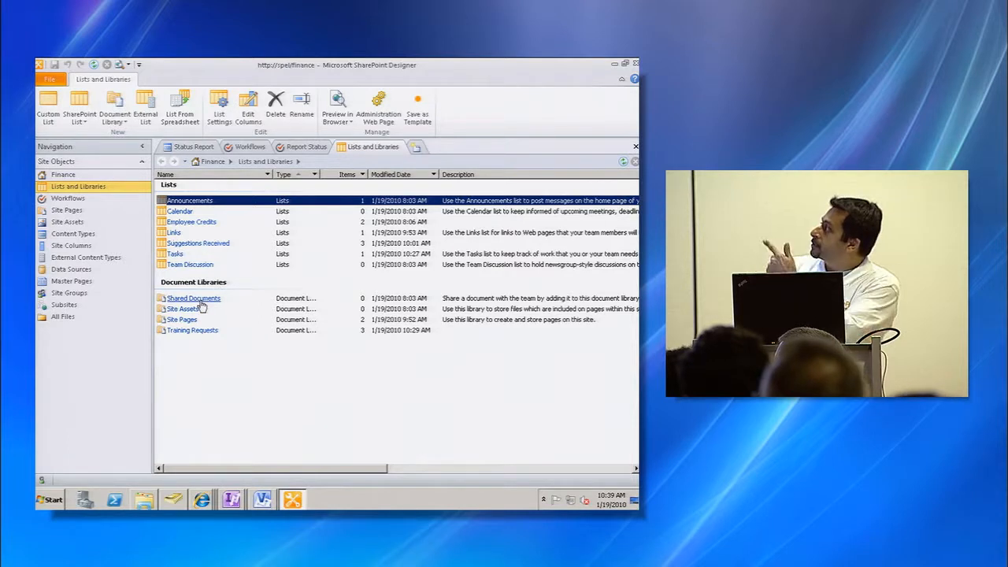
{"action": "left_click", "coordinate": [201, 303]}
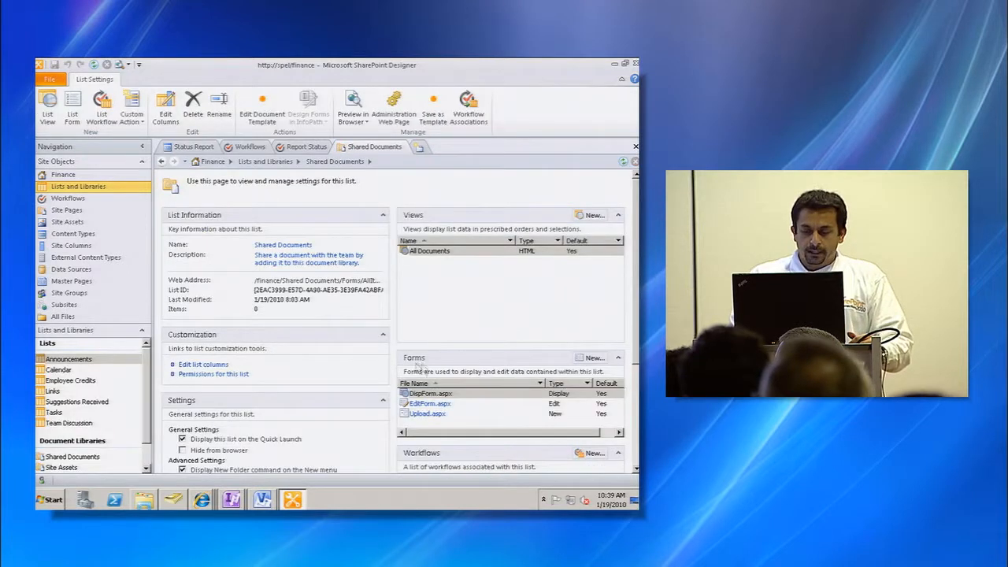
{"action": "scroll", "coordinate": [615, 417], "scroll_direction": "down", "scroll_amount": 3}
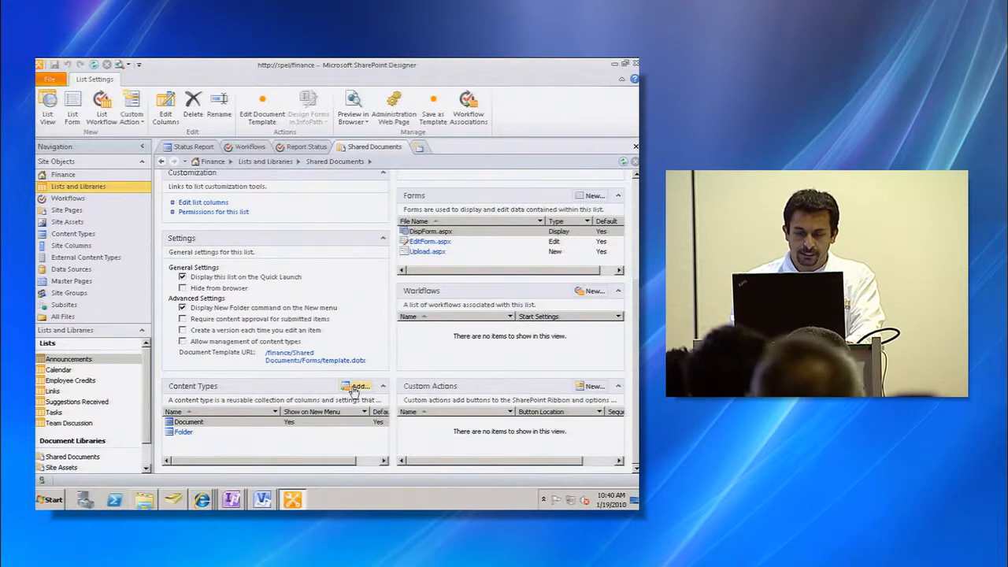
{"action": "left_click", "coordinate": [356, 388]}
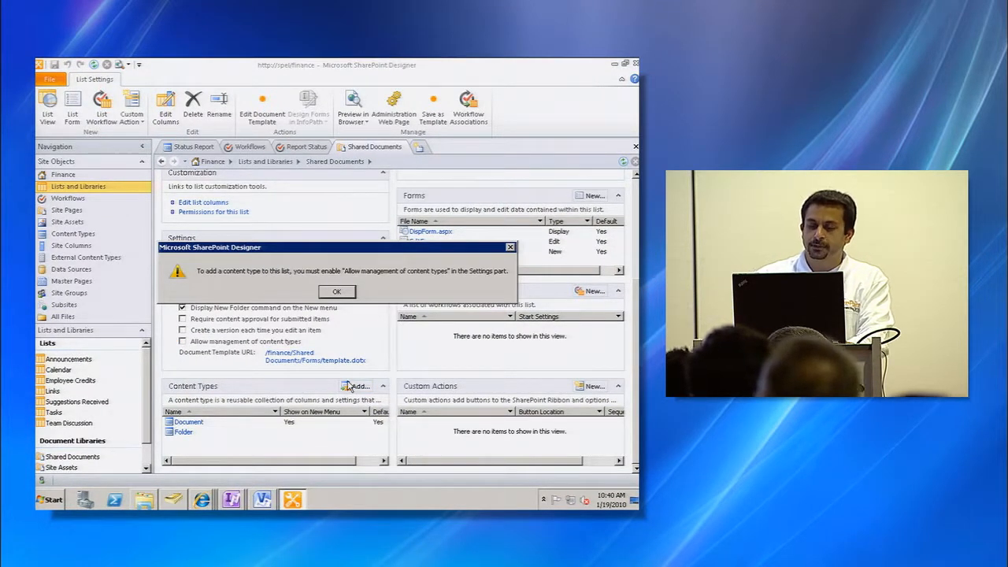
{"action": "left_click", "coordinate": [347, 293]}
{"action": "left_click", "coordinate": [183, 341]}
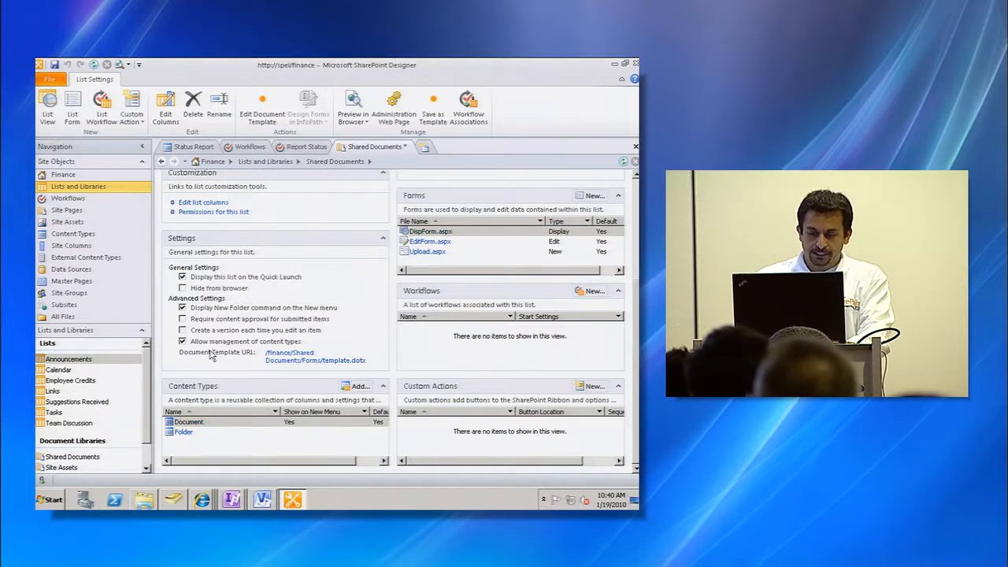
- Add the Status Report content type to the Shared Documents library and set it as the default
{"action": "left_click", "coordinate": [359, 387]}
{"action": "left_click", "coordinate": [317, 218]}
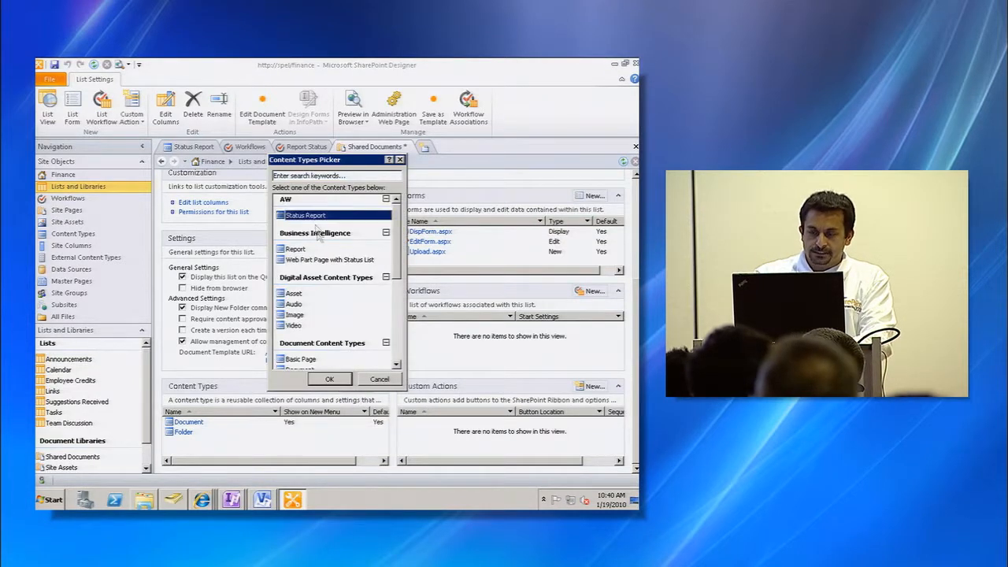
{"action": "left_click", "coordinate": [329, 380]}
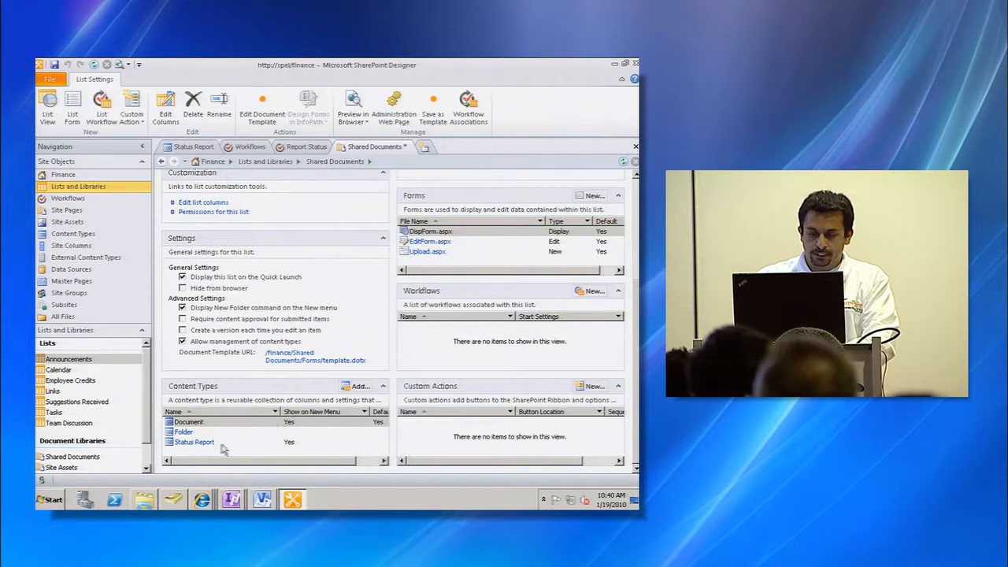
{"action": "left_click", "coordinate": [236, 442]}
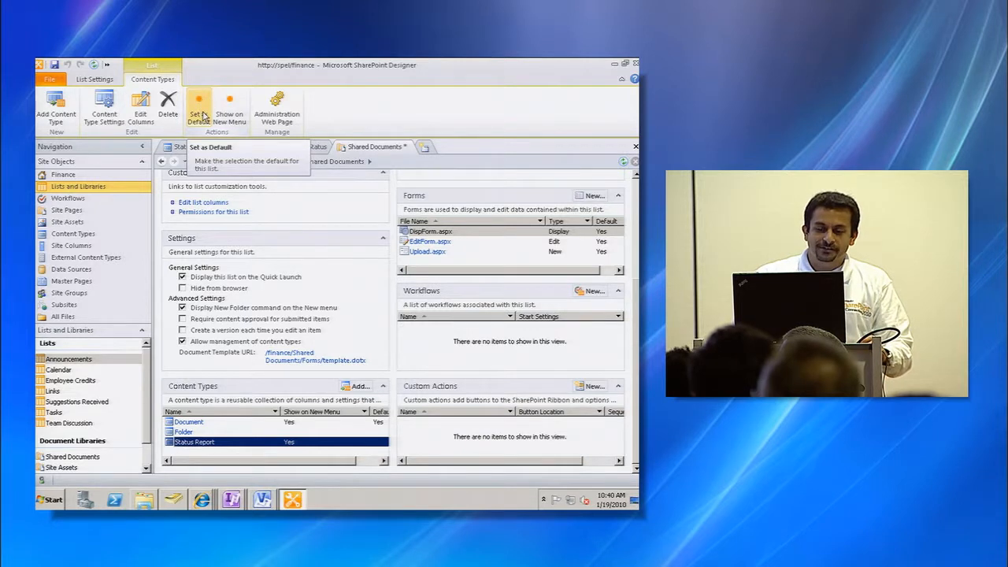
{"action": "left_click", "coordinate": [199, 115]}
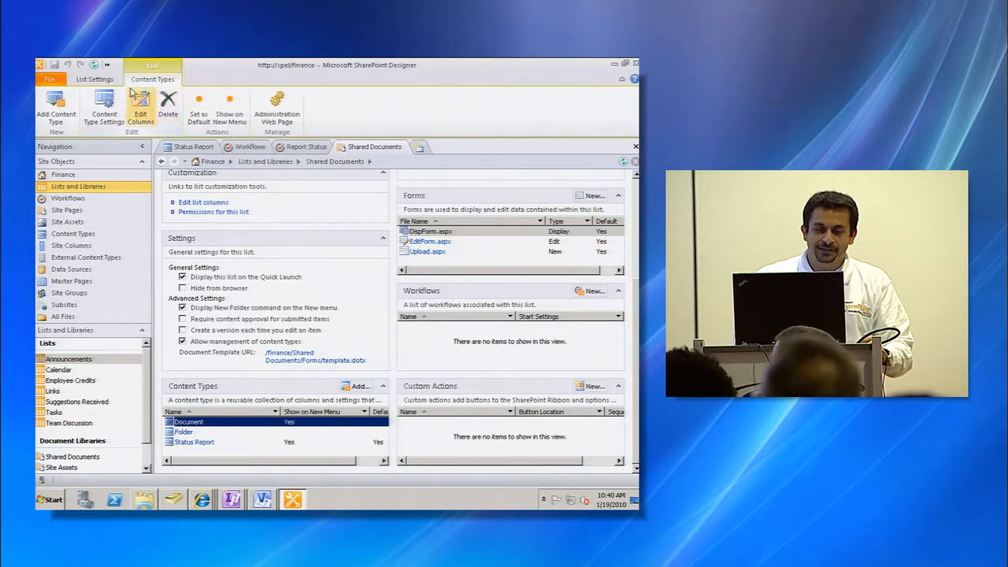
- Switch to the browser and create a new Status Report document from the Shared Documents library
{"action": "left_click", "coordinate": [249, 373]}
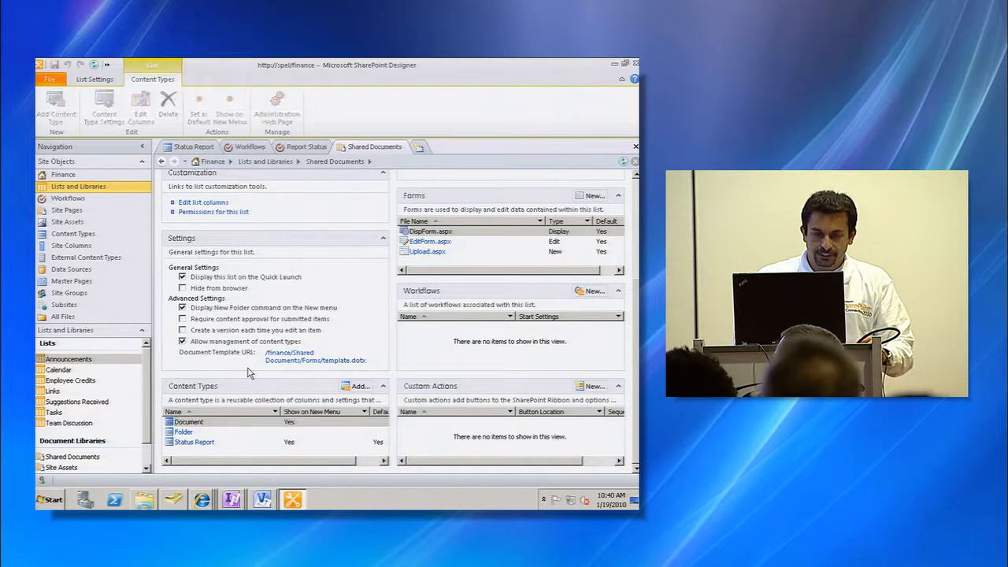
{"action": "key", "text": "alt+Tab"}
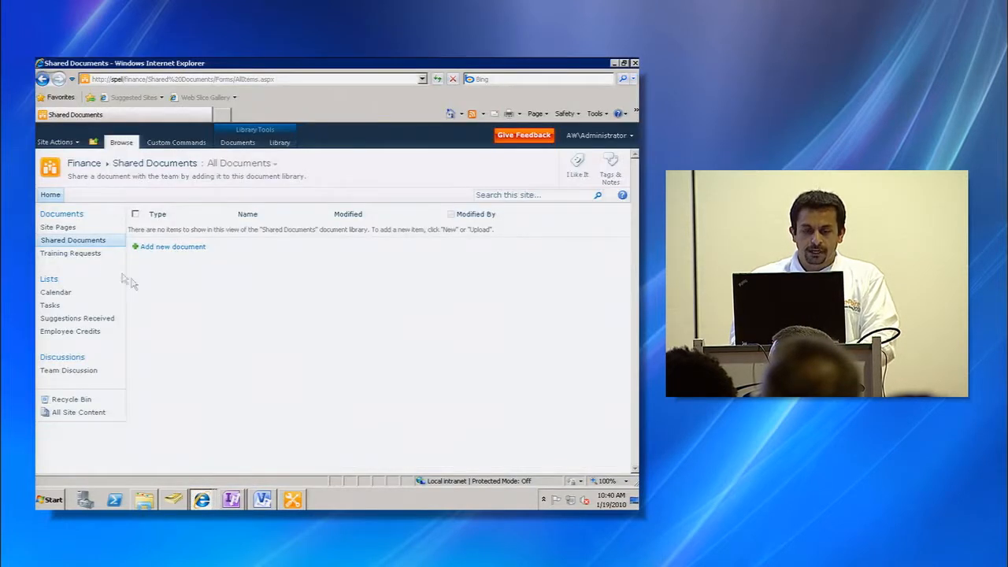
{"action": "left_click", "coordinate": [92, 243]}
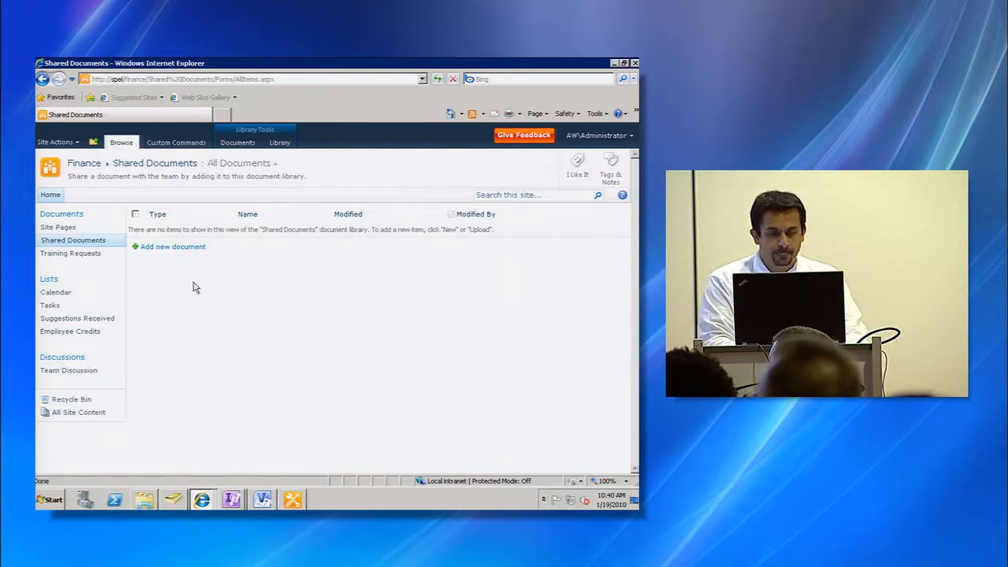
{"action": "left_click", "coordinate": [244, 146]}
{"action": "left_click", "coordinate": [67, 184]}
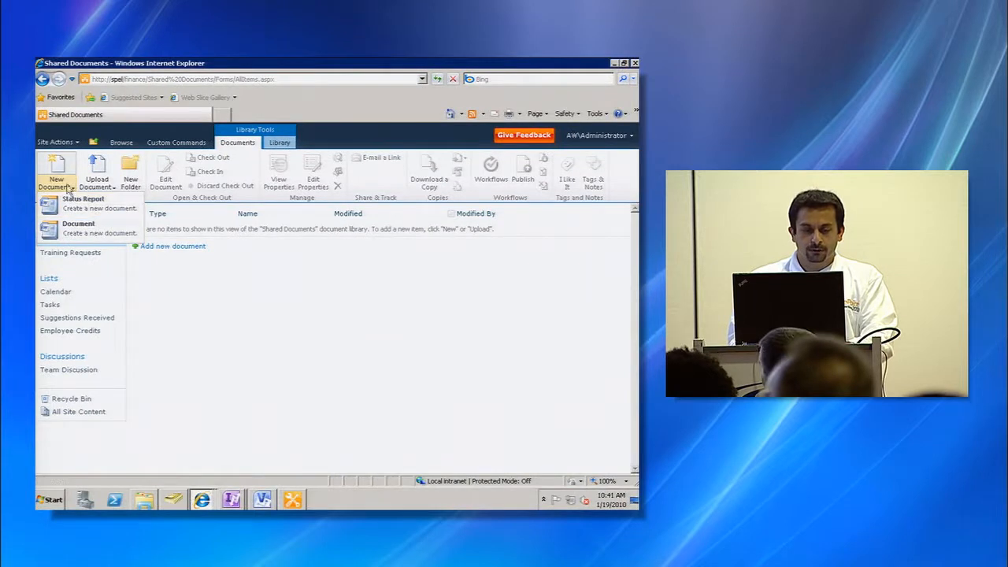
{"action": "left_click", "coordinate": [115, 204]}
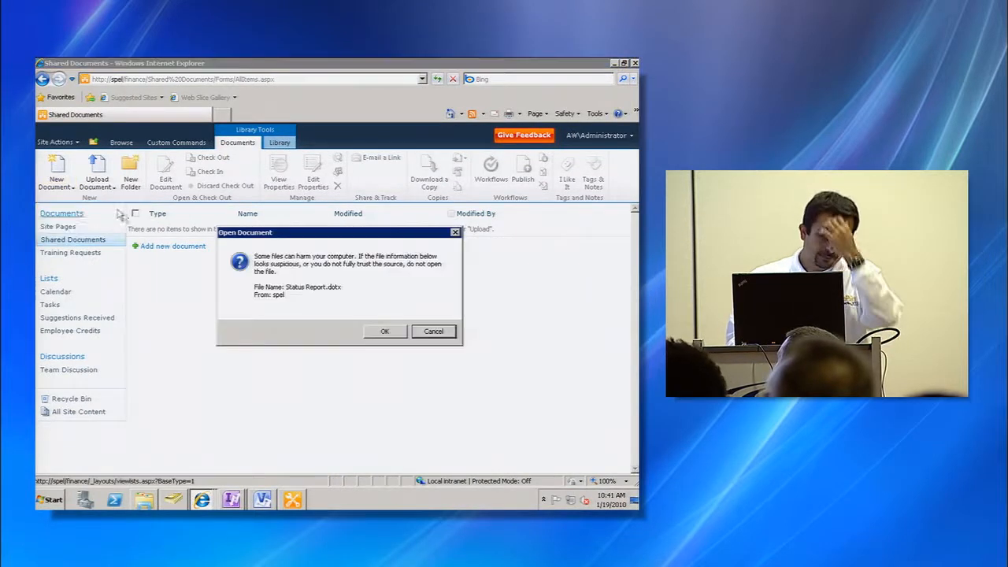
{"action": "left_click", "coordinate": [386, 332]}
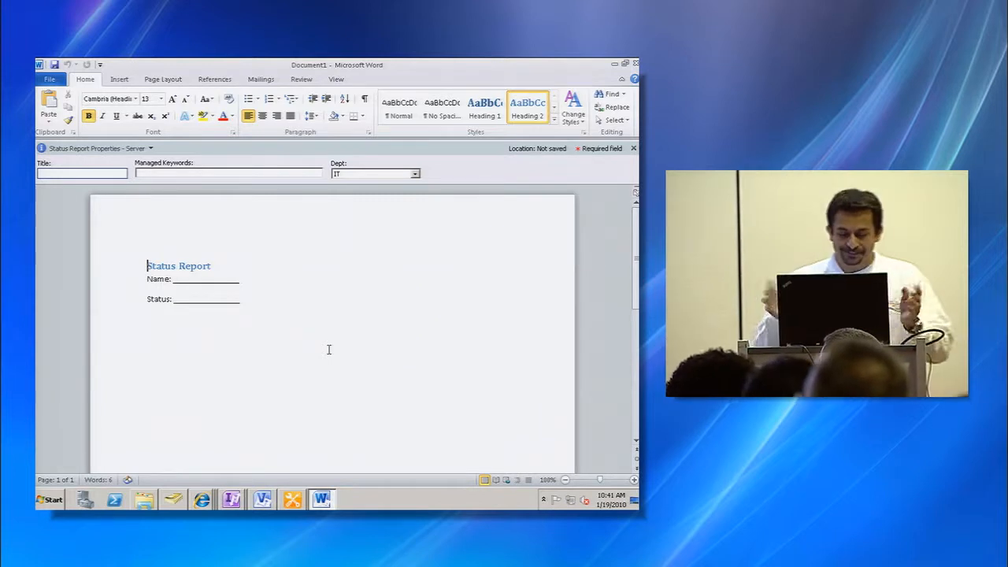
- Set the document's Dept property to Marketing, fill in a name, and enter Great as the status
{"action": "left_click", "coordinate": [415, 174]}
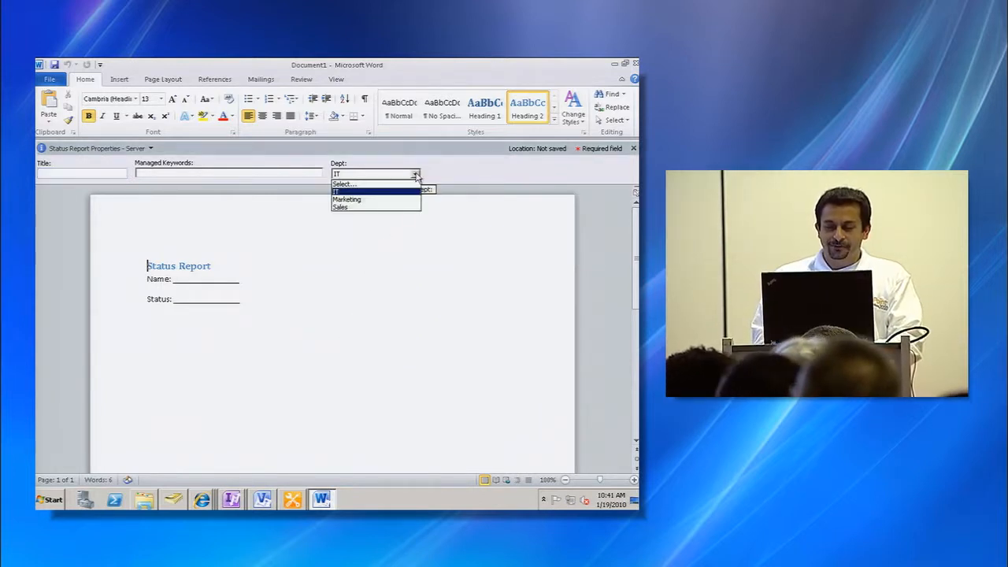
{"action": "left_click", "coordinate": [355, 200]}
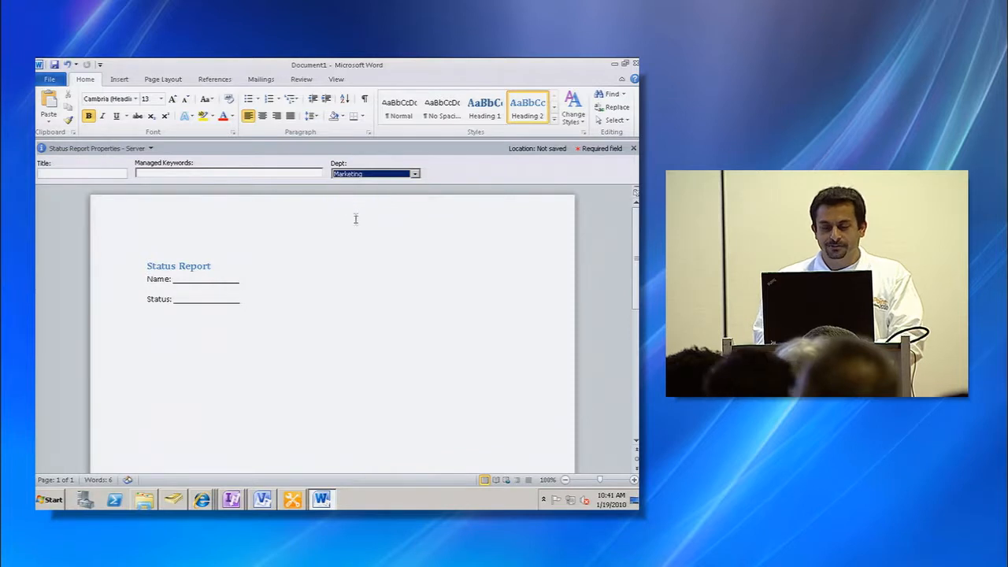
{"action": "left_click", "coordinate": [185, 280]}
{"action": "type", "text": "Asi"}
{"action": "left_click", "coordinate": [193, 299]}
{"action": "type", "text": "Great."}
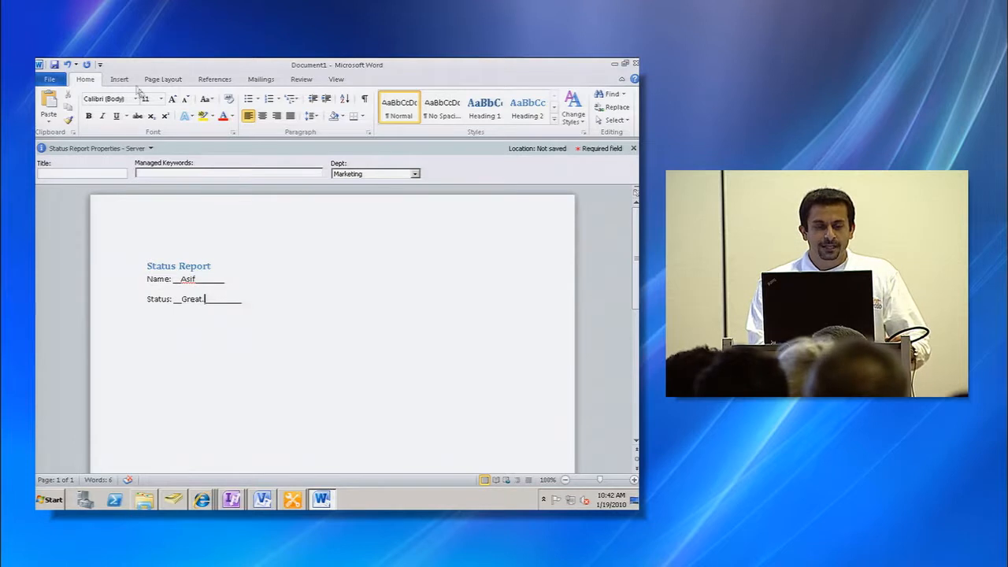
{"action": "left_click", "coordinate": [54, 65]}
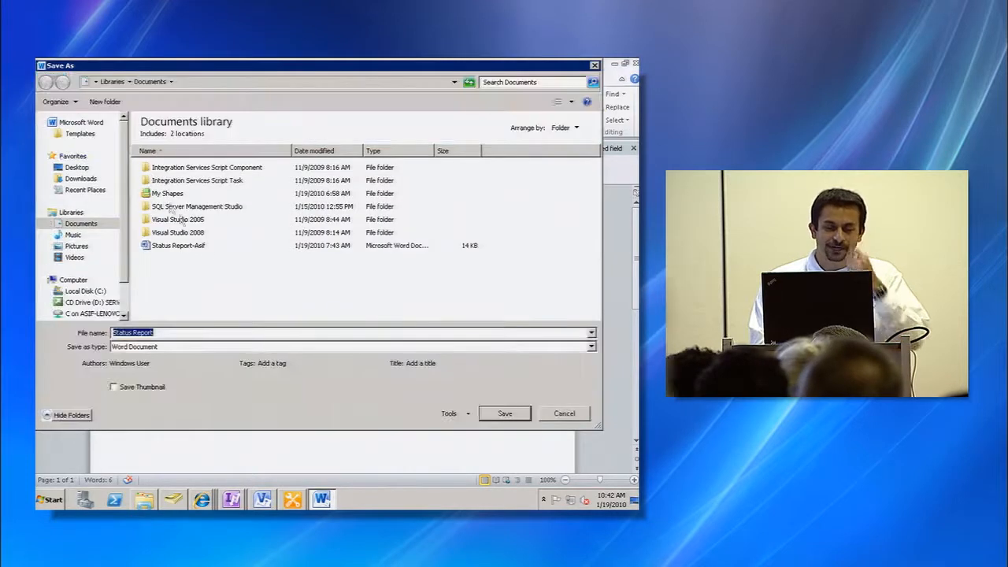
{"action": "type", "text": "http://spel"}
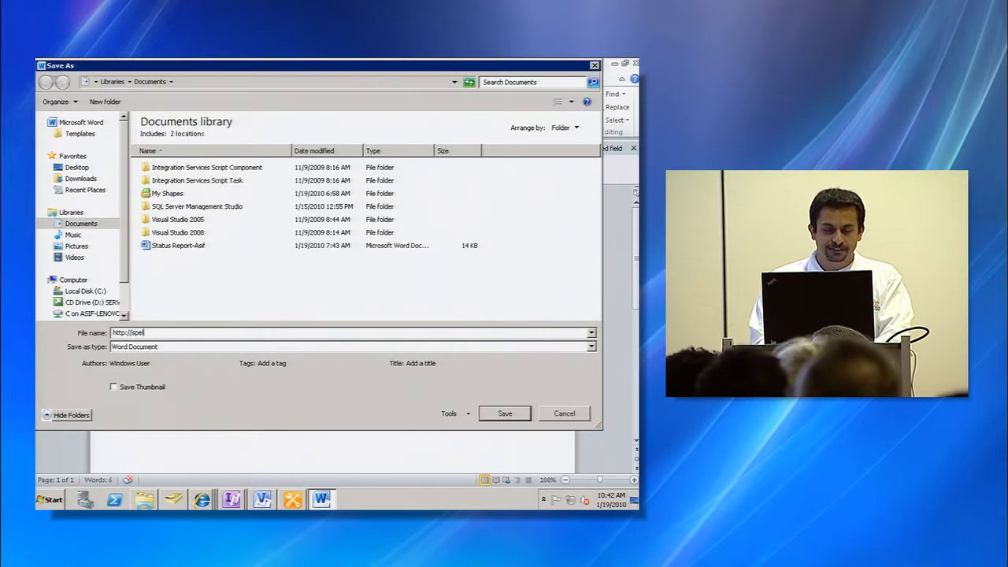
{"action": "key", "text": "Return"}
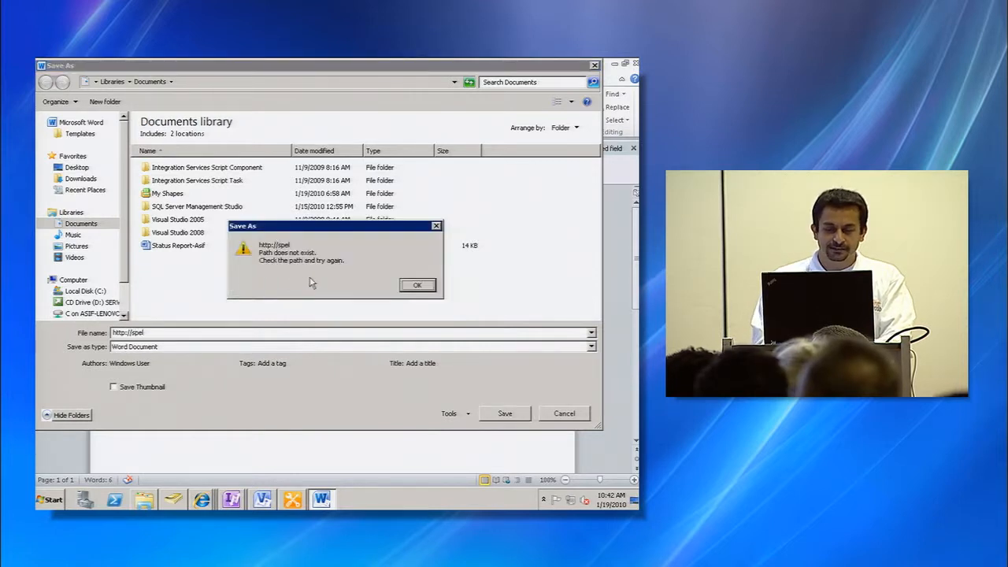
{"action": "key", "text": "Return"}
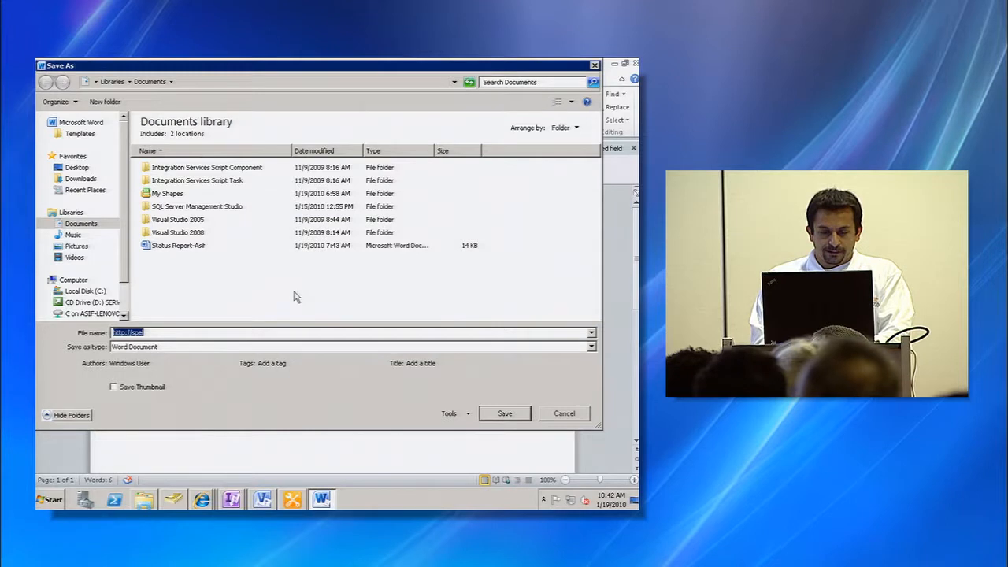
{"action": "key", "text": "Escape"}
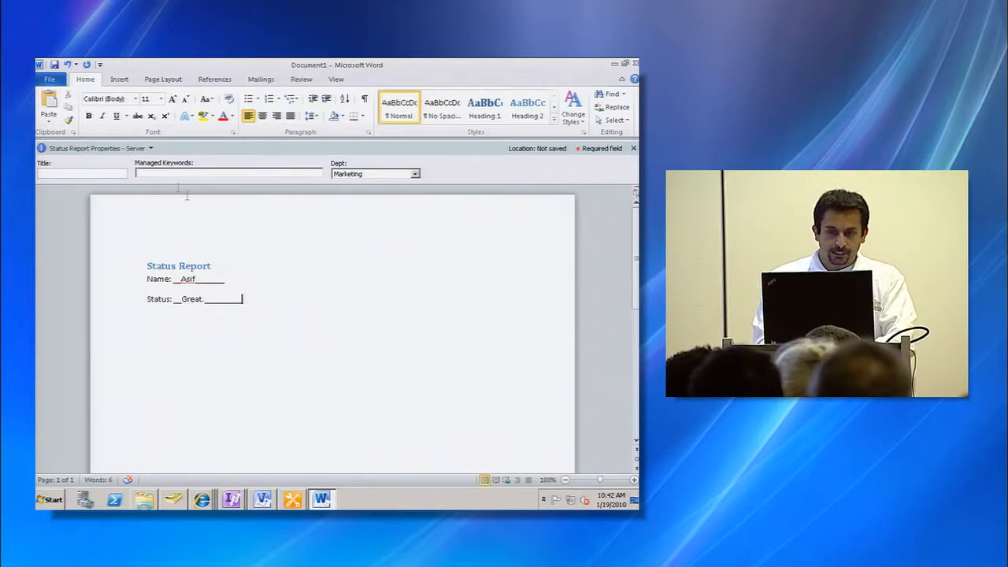
- Save the document locally as Status Report-Wendy and close Word
{"action": "left_click", "coordinate": [54, 64]}
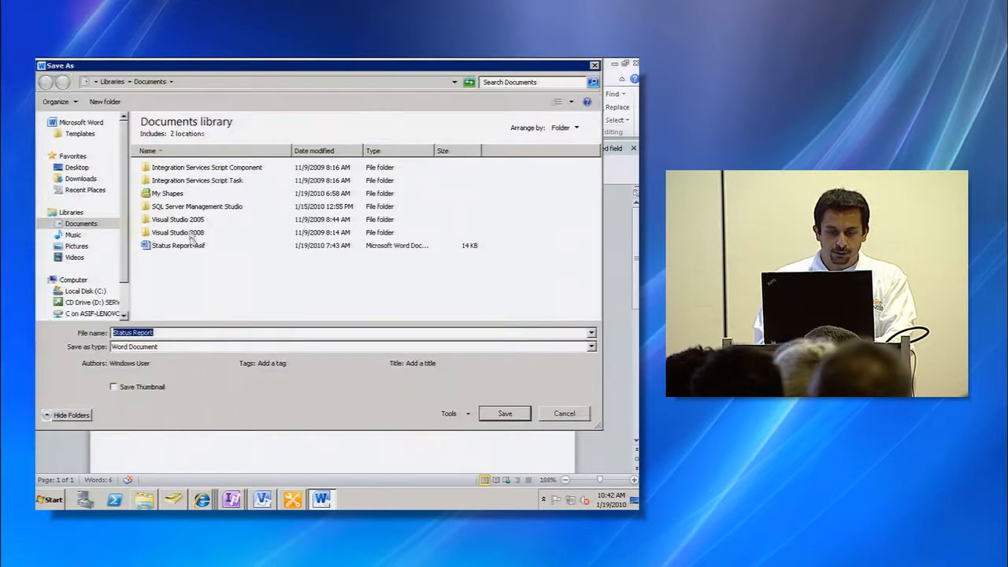
{"action": "left_click", "coordinate": [179, 335]}
{"action": "type", "text": "-"}
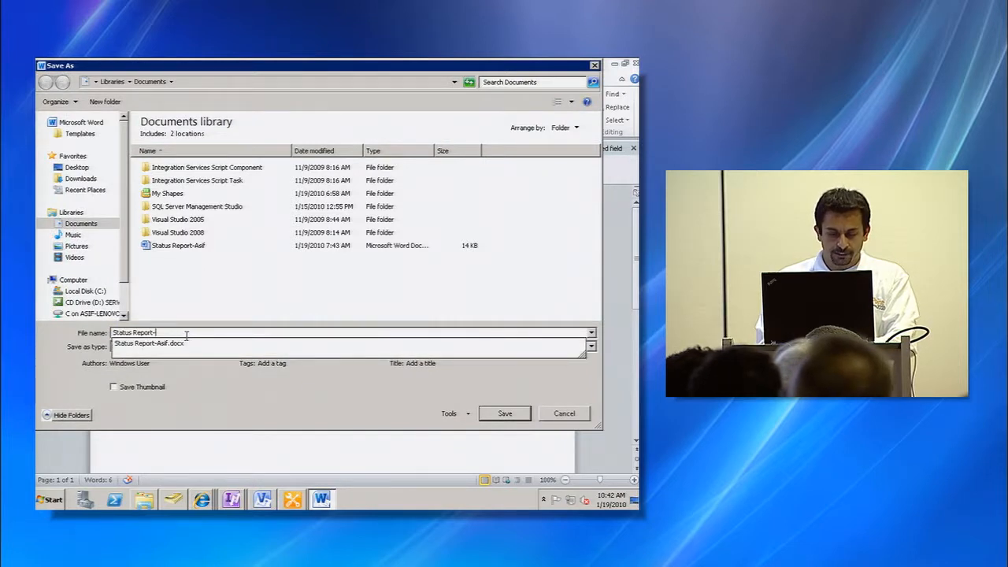
{"action": "type", "text": "Wendy"}
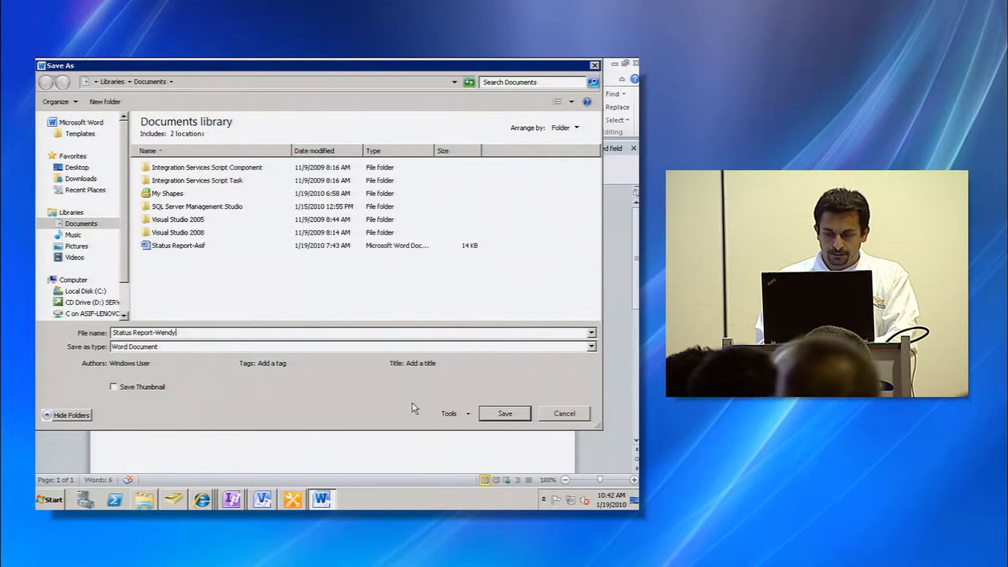
{"action": "left_click", "coordinate": [505, 412]}
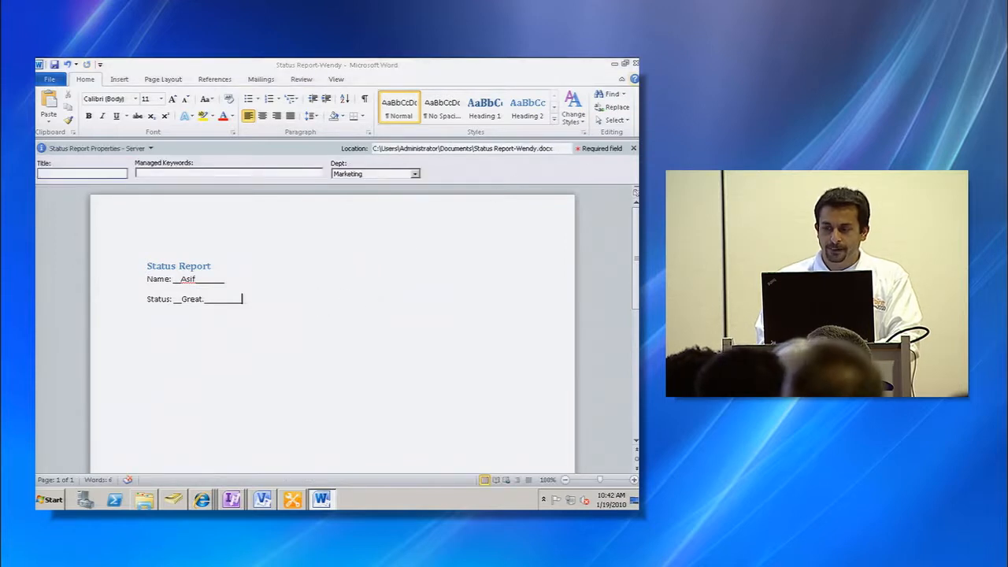
{"action": "left_click", "coordinate": [636, 63]}
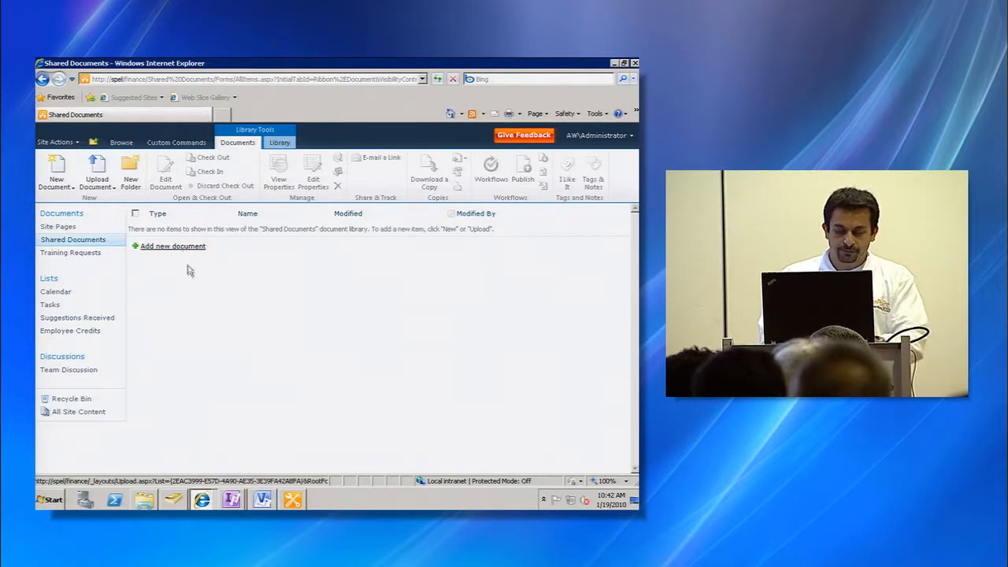
- Upload the Status Report-Wendy file to the Shared Documents library
{"action": "left_click", "coordinate": [178, 248]}
{"action": "key", "text": "Return"}
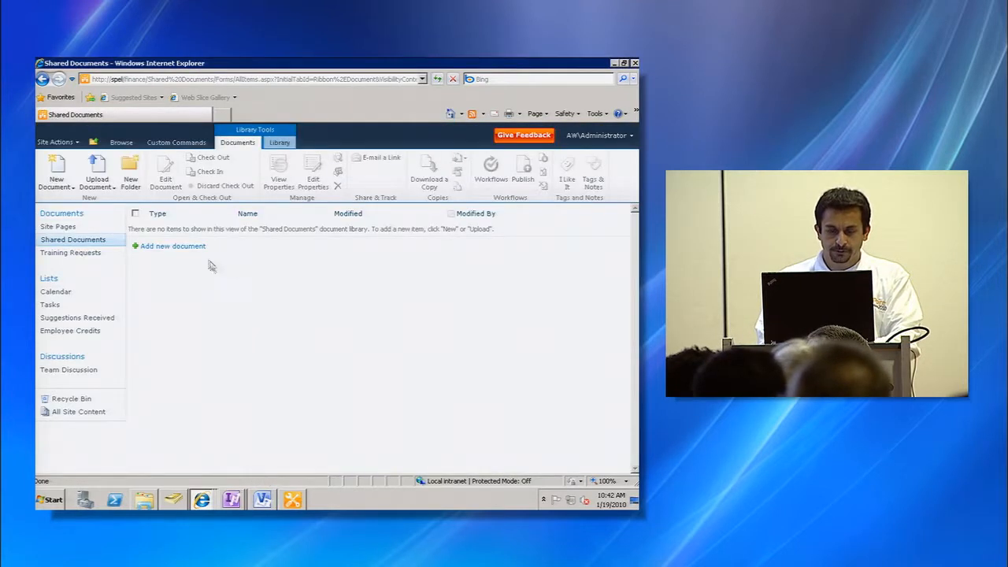
{"action": "left_click", "coordinate": [168, 248]}
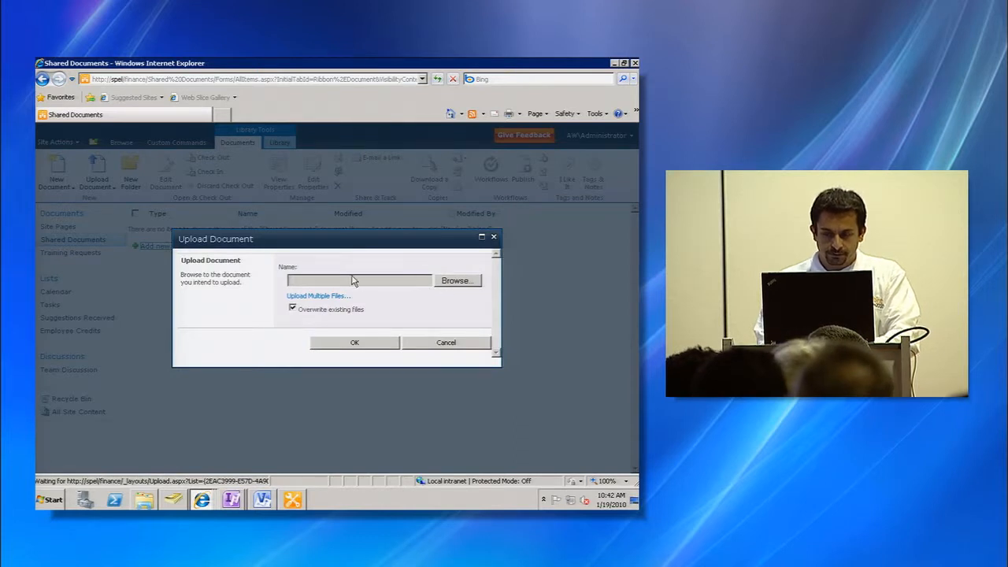
{"action": "left_click", "coordinate": [451, 281]}
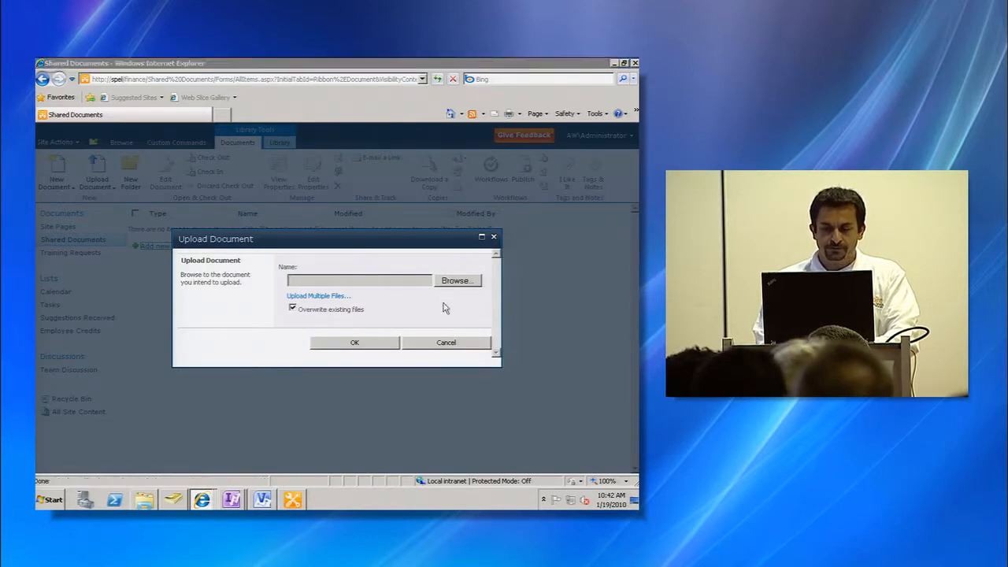
{"action": "left_click", "coordinate": [399, 260]}
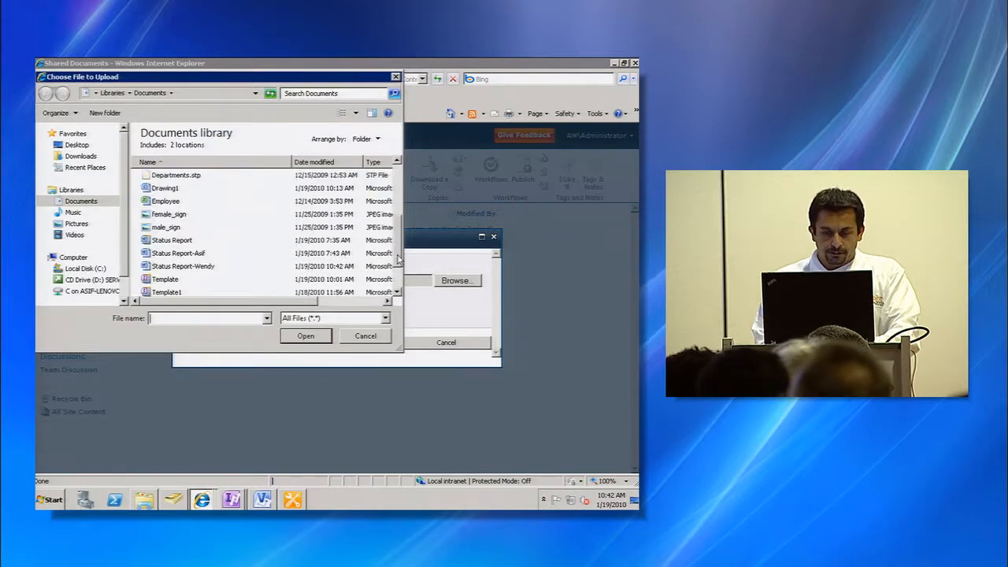
{"action": "left_click", "coordinate": [208, 270]}
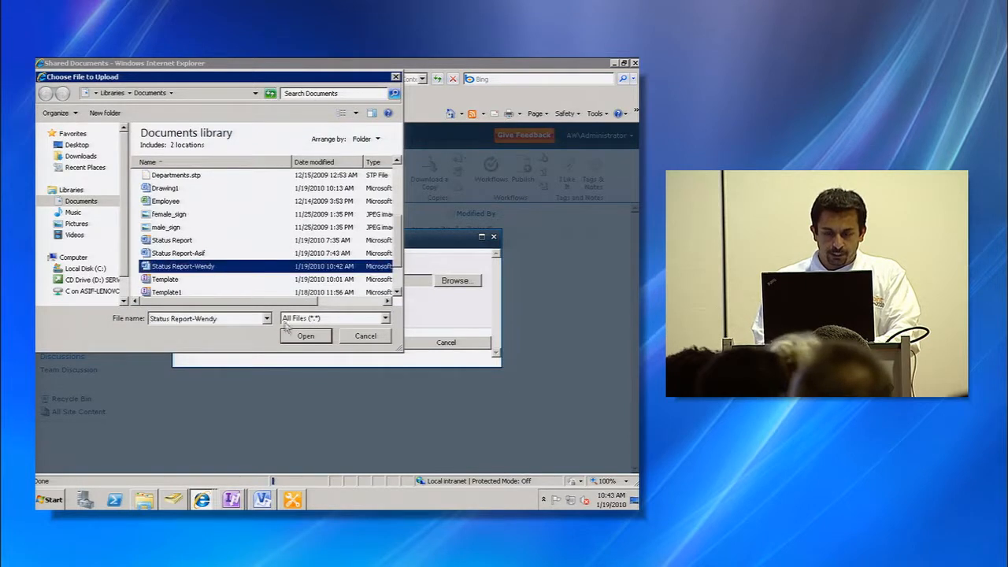
{"action": "left_click", "coordinate": [305, 336]}
{"action": "left_click", "coordinate": [359, 342]}
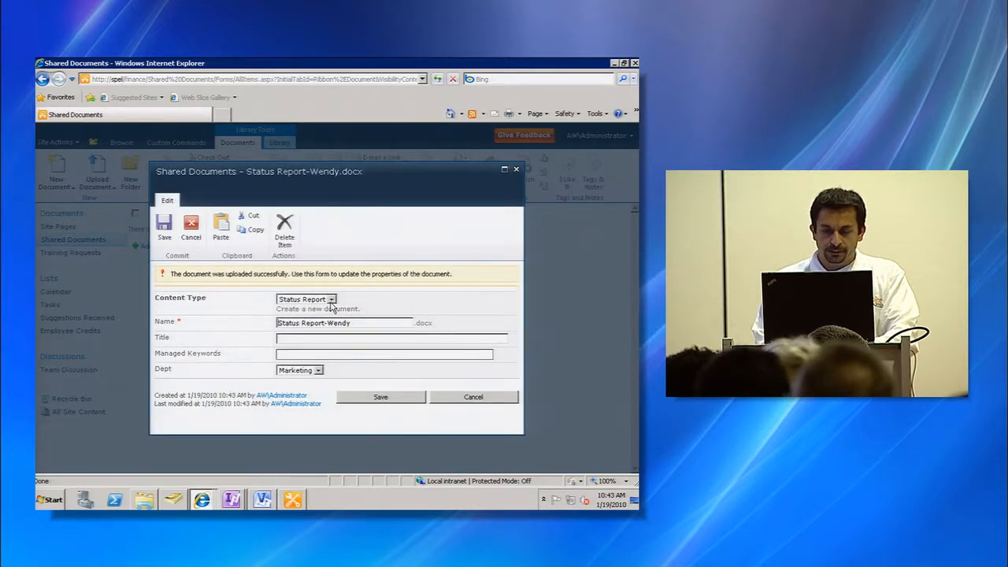
- Save the uploaded document's properties with the Status Report content type, closing the browser error dialog
{"action": "left_click", "coordinate": [331, 300]}
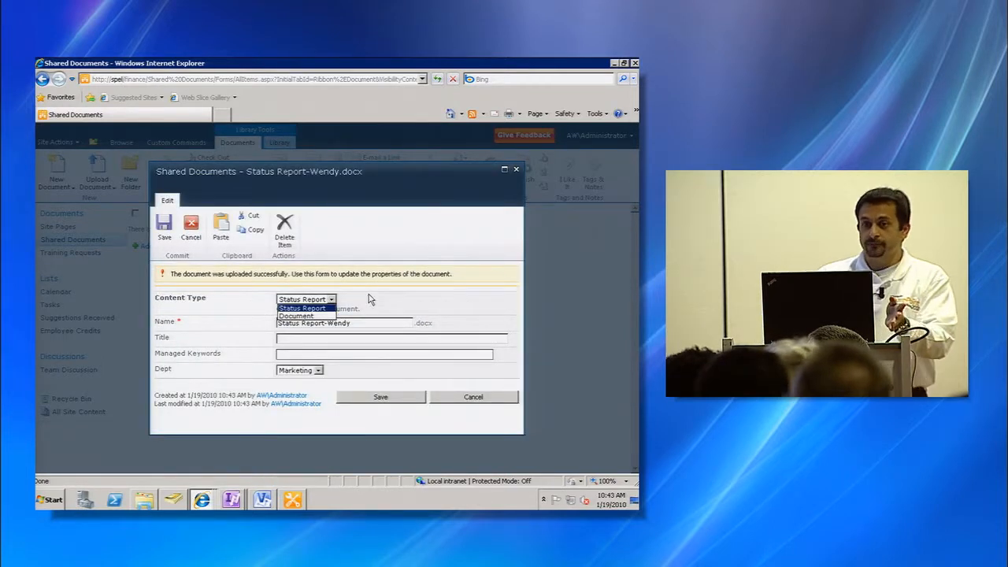
{"action": "left_click", "coordinate": [370, 299]}
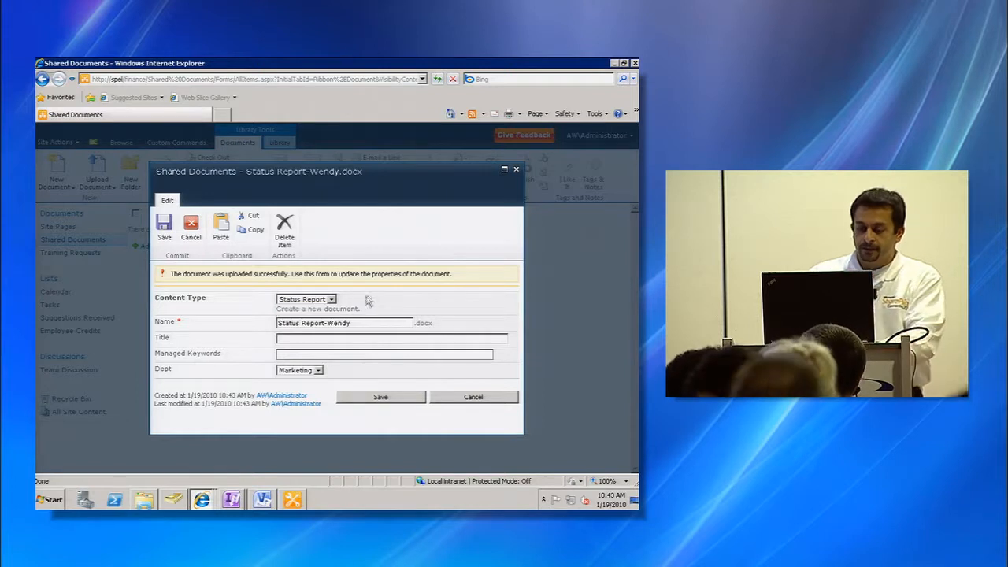
{"action": "left_click", "coordinate": [380, 398]}
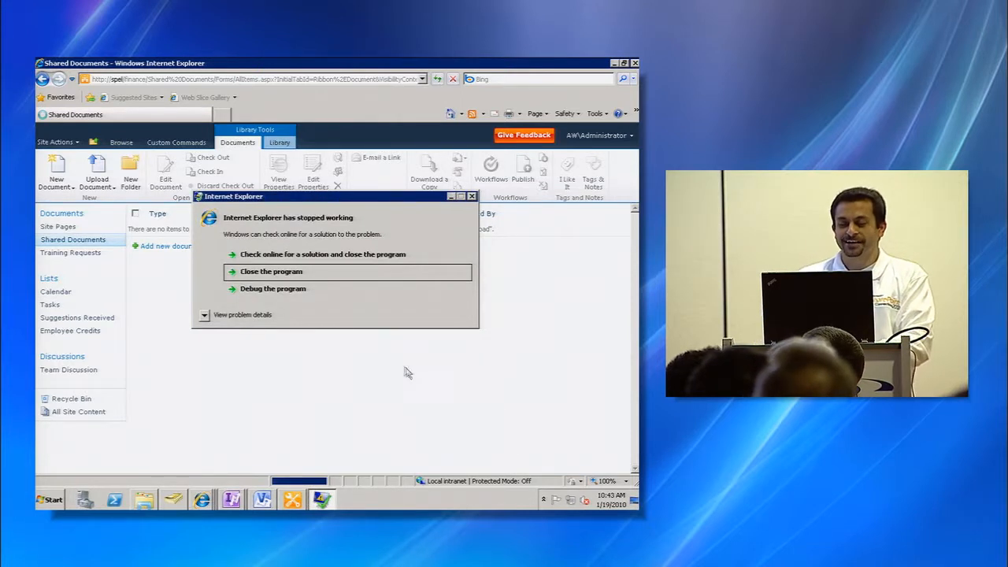
{"action": "left_click", "coordinate": [323, 272]}
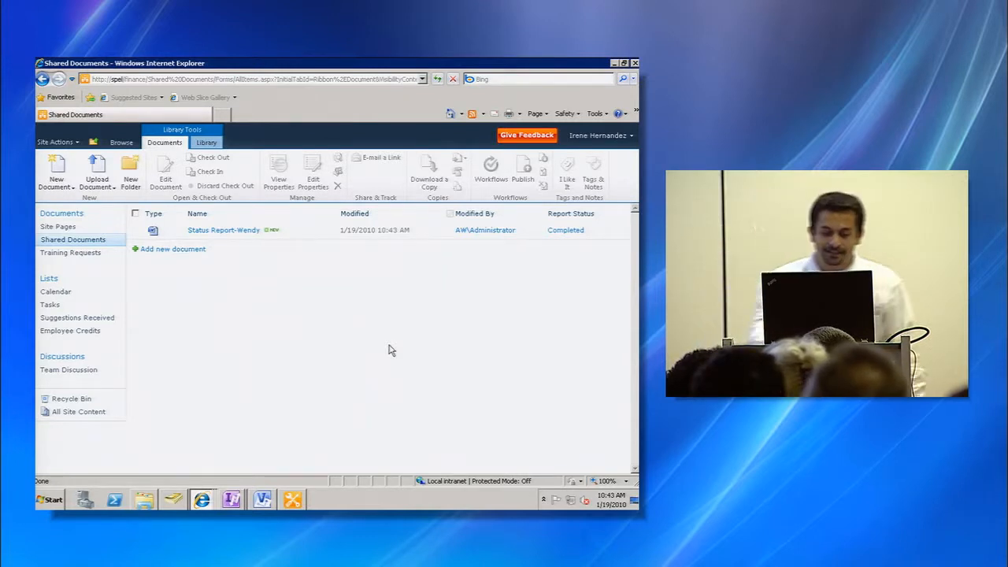
- Open the Report Status workflow status page for the uploaded document to review its history
{"action": "left_click", "coordinate": [573, 231]}
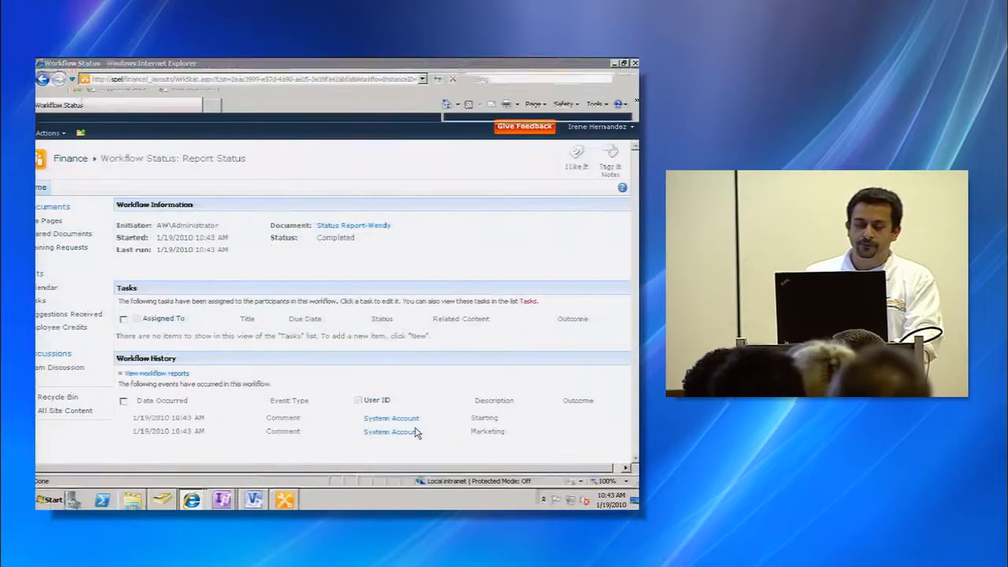
{"action": "double_click", "coordinate": [289, 63]}
{"action": "left_click", "coordinate": [295, 67]}
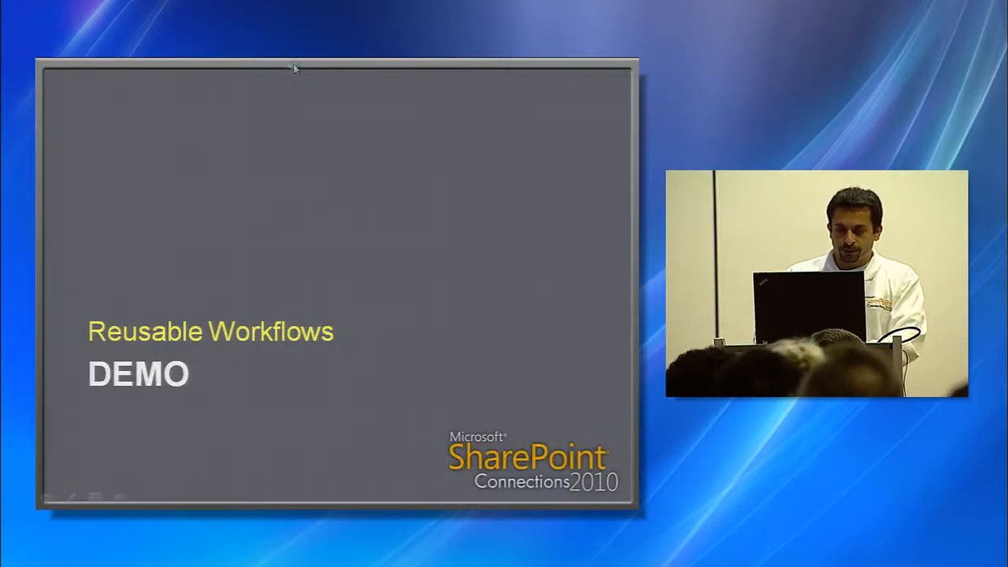
{"action": "left_click", "coordinate": [295, 69]}
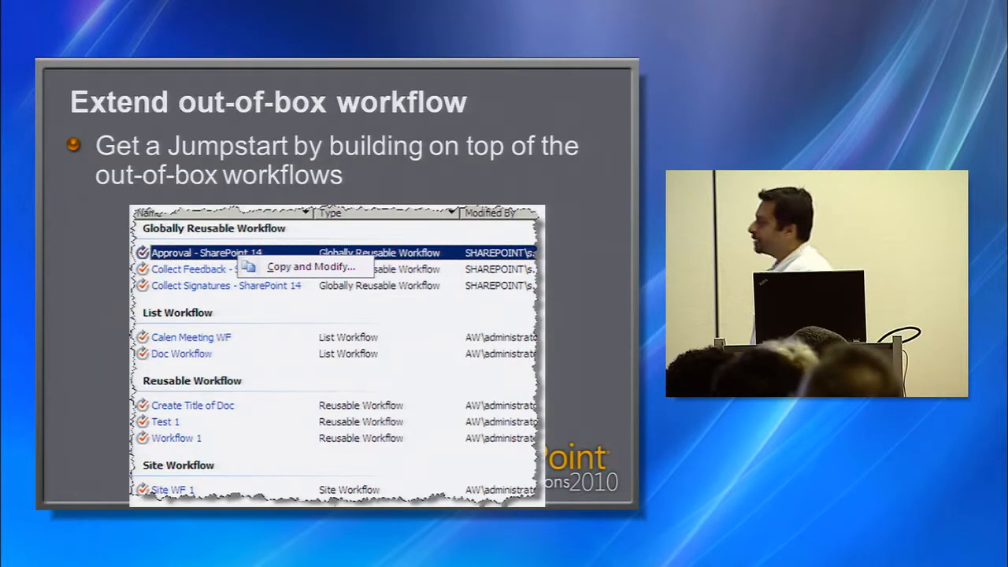